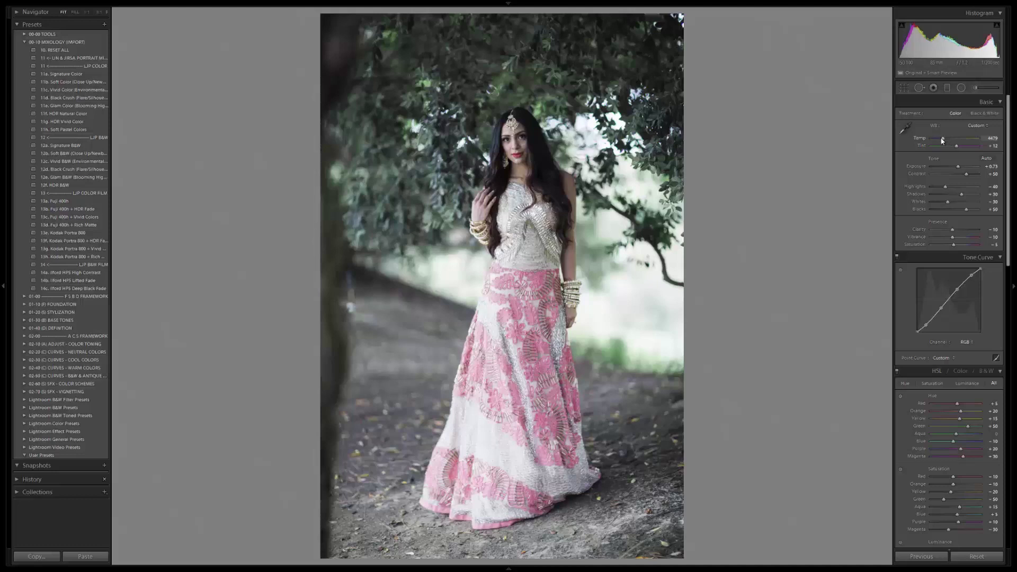
Step: Set the pink-skirt portrait's temperature to about 4821 and exposure to +0.90, and compare the before and after versions
{"action": "left_click_drag", "start_coordinate": [942, 141], "coordinate": [962, 170]}
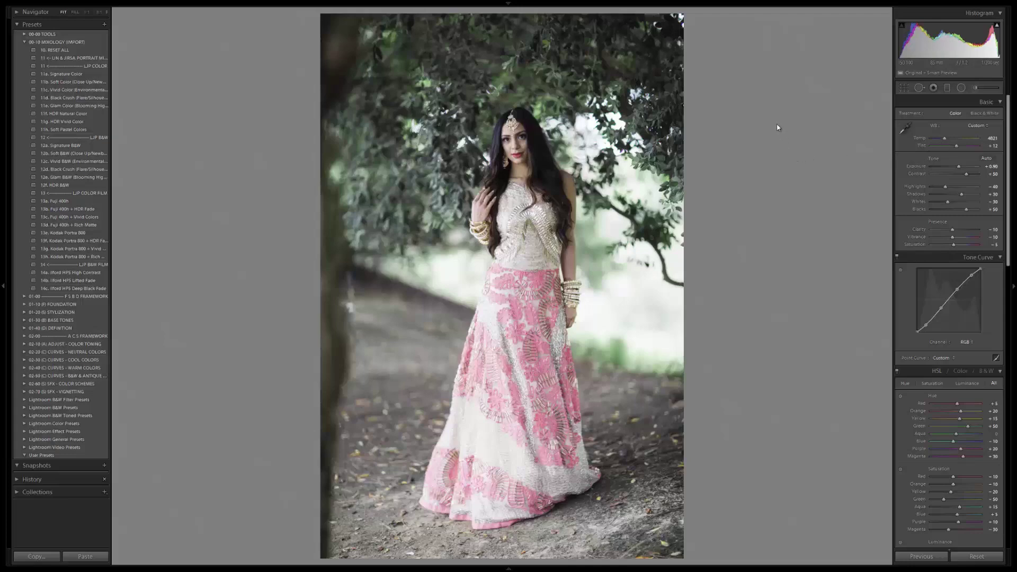
{"action": "key", "text": "backslash"}
{"action": "key", "text": "backslash"}
{"action": "key", "text": "backslash"}
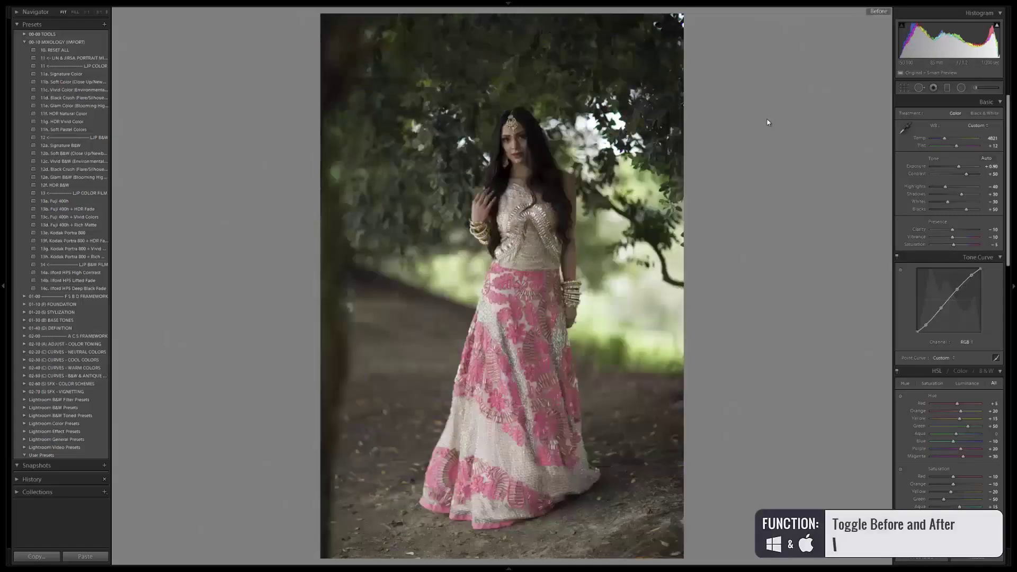
{"action": "key", "text": "backslash"}
{"action": "key", "text": "backslash"}
{"action": "key", "text": "backslash"}
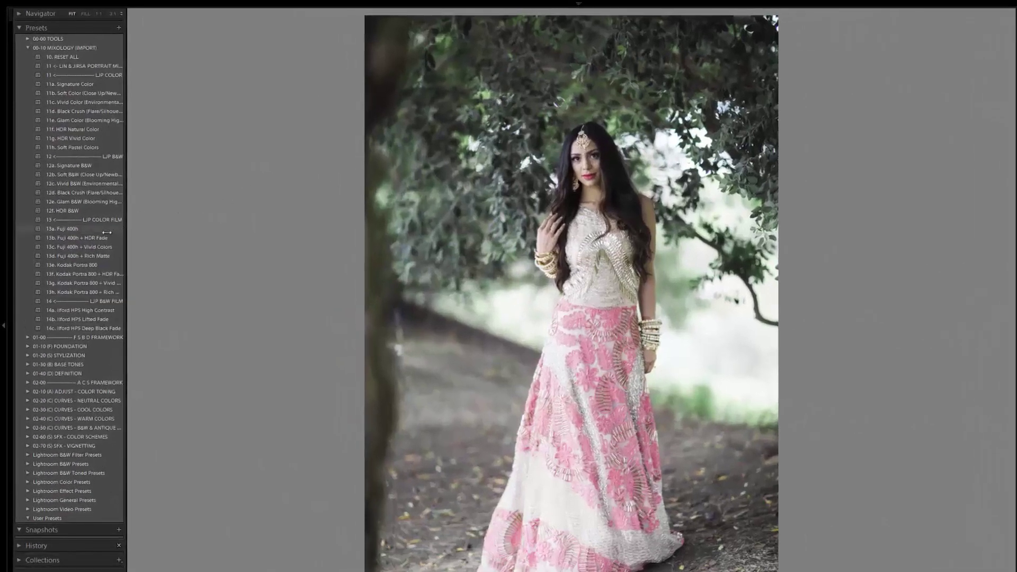
Step: Try film presets 13c, 13a and 13e, settle on 13g Kodak Portra 800 + Vivid, and set temperature to 4650 and exposure to +1.00
{"action": "left_click", "coordinate": [96, 248]}
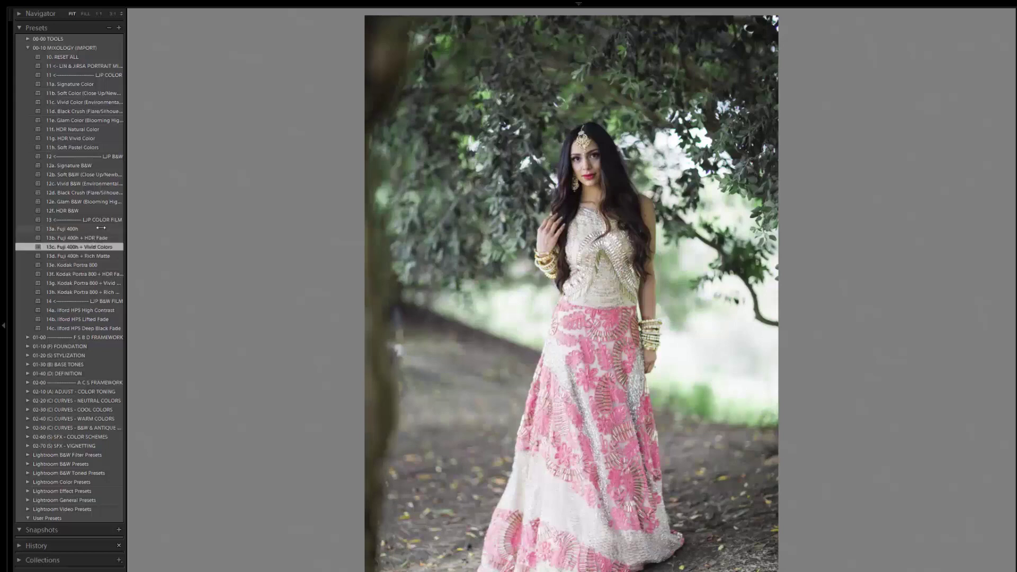
{"action": "left_click", "coordinate": [100, 228]}
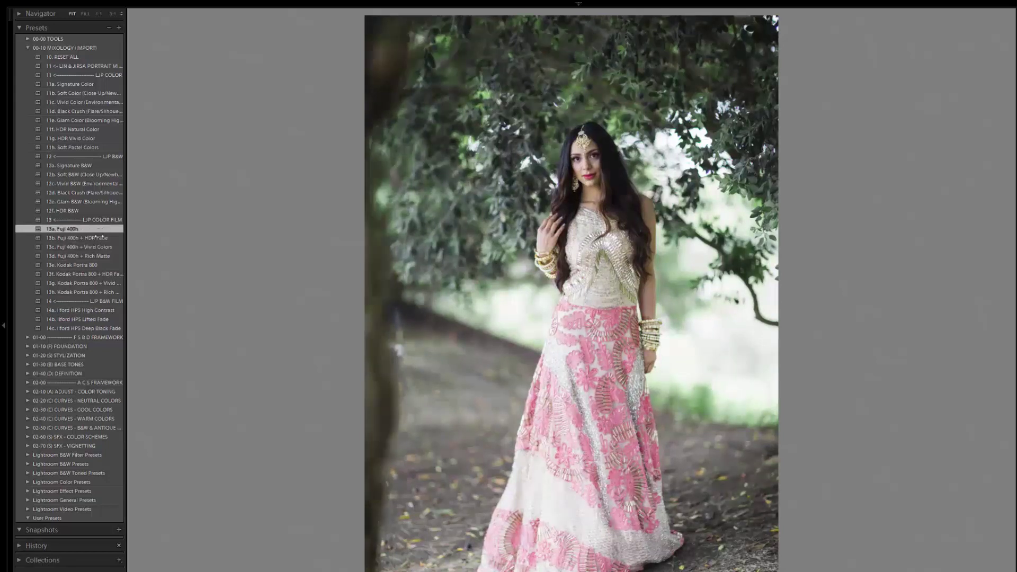
{"action": "left_click", "coordinate": [101, 264]}
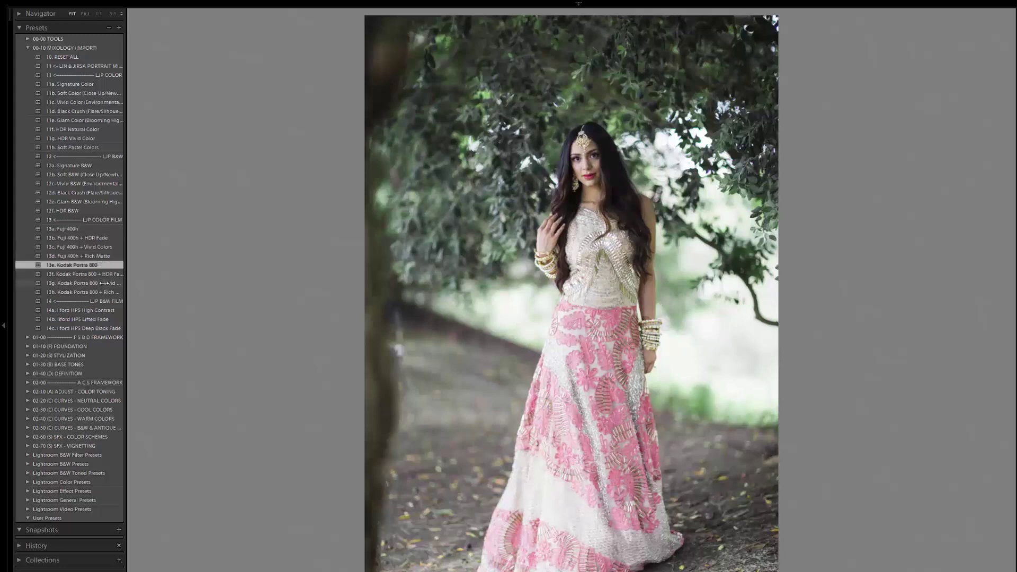
{"action": "left_click", "coordinate": [102, 283]}
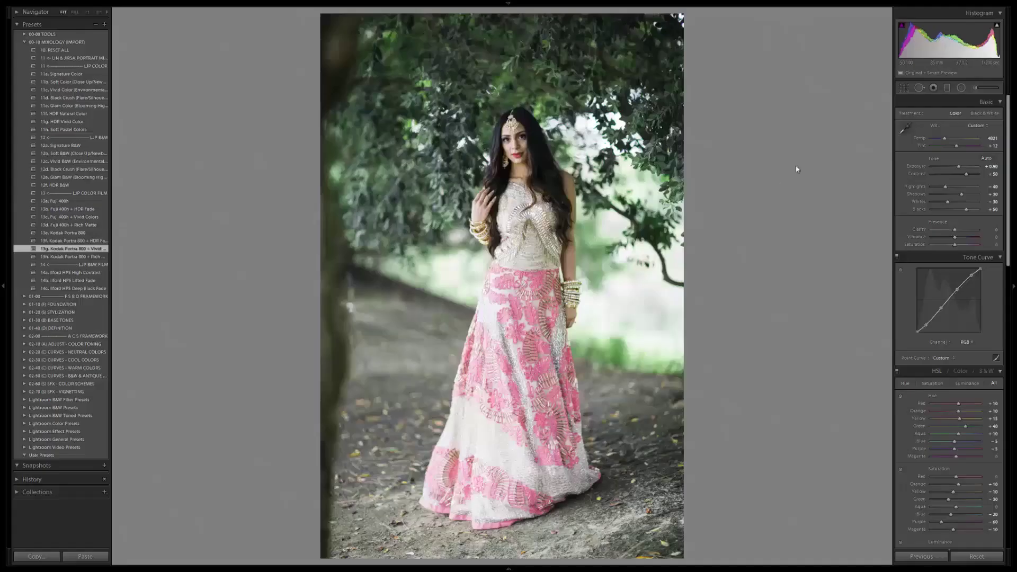
{"action": "left_click_drag", "start_coordinate": [944, 138], "coordinate": [963, 170]}
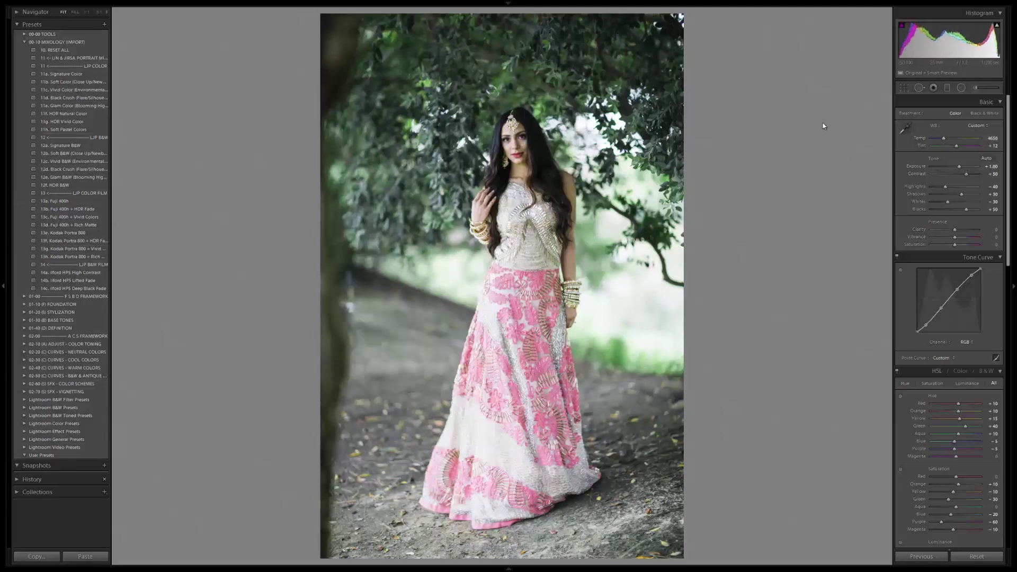
Step: Apply the 13a Fuji 400h preset to the photo of the woman beside the ivy-covered cabin, with temperature 5162 and exposure +0.64
{"action": "key", "text": "g"}
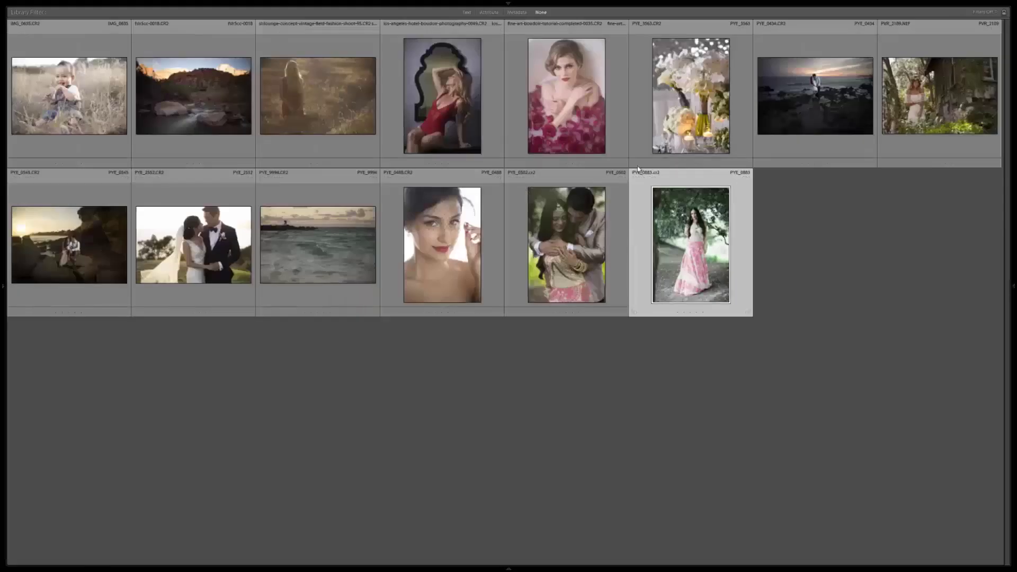
{"action": "left_click", "coordinate": [947, 91]}
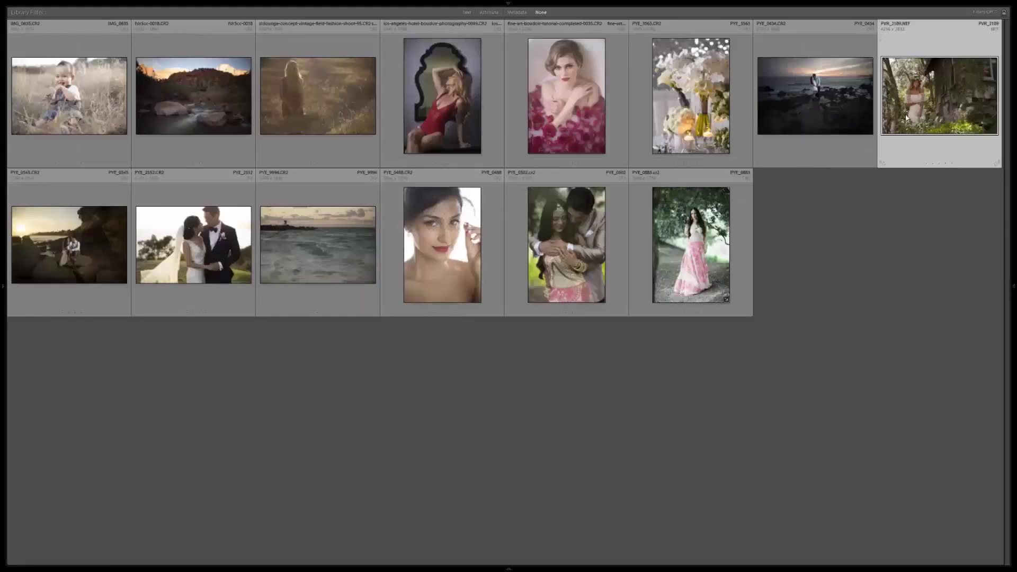
{"action": "key", "text": "d"}
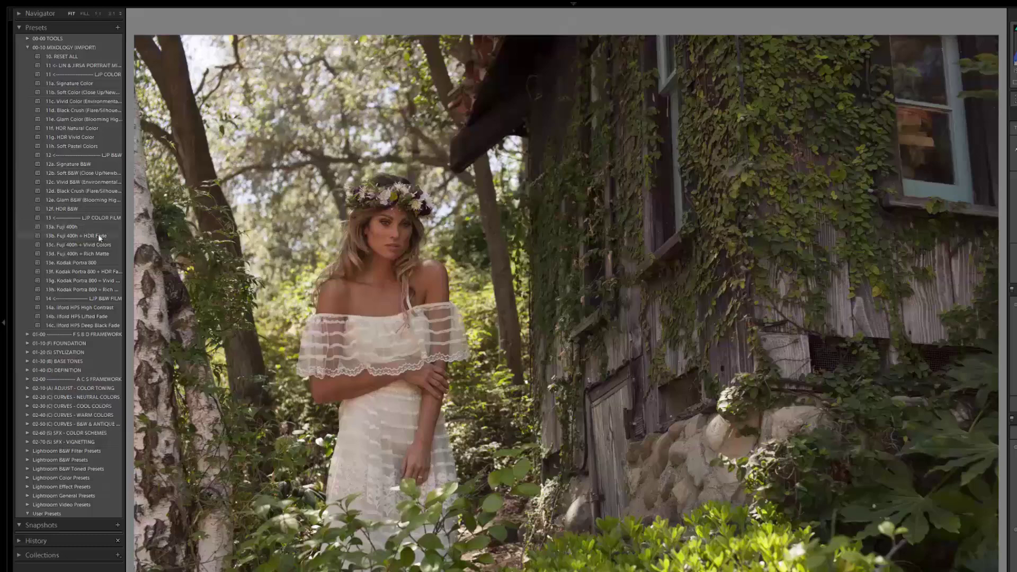
{"action": "left_click", "coordinate": [97, 227]}
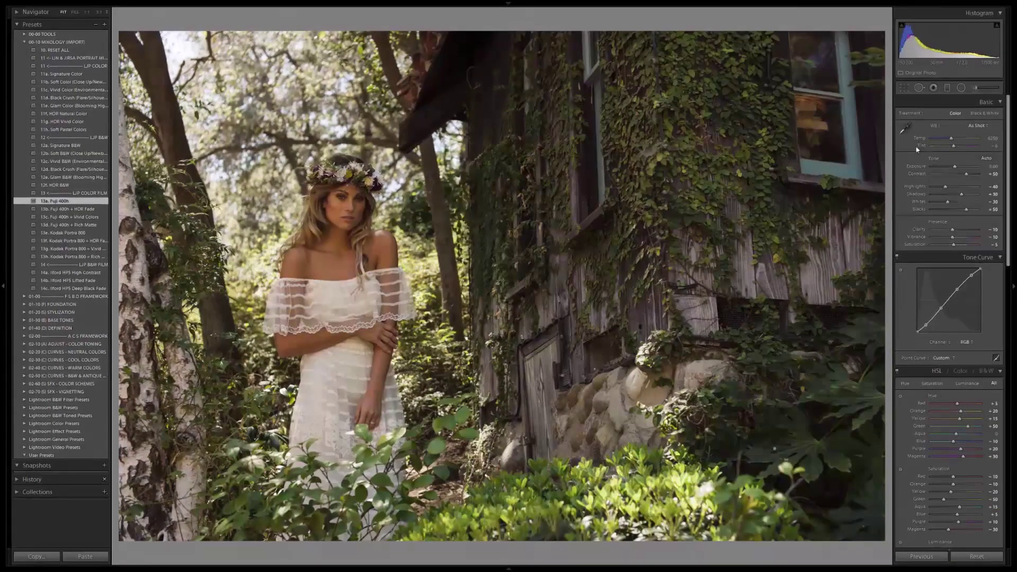
{"action": "left_click_drag", "start_coordinate": [951, 138], "coordinate": [958, 167]}
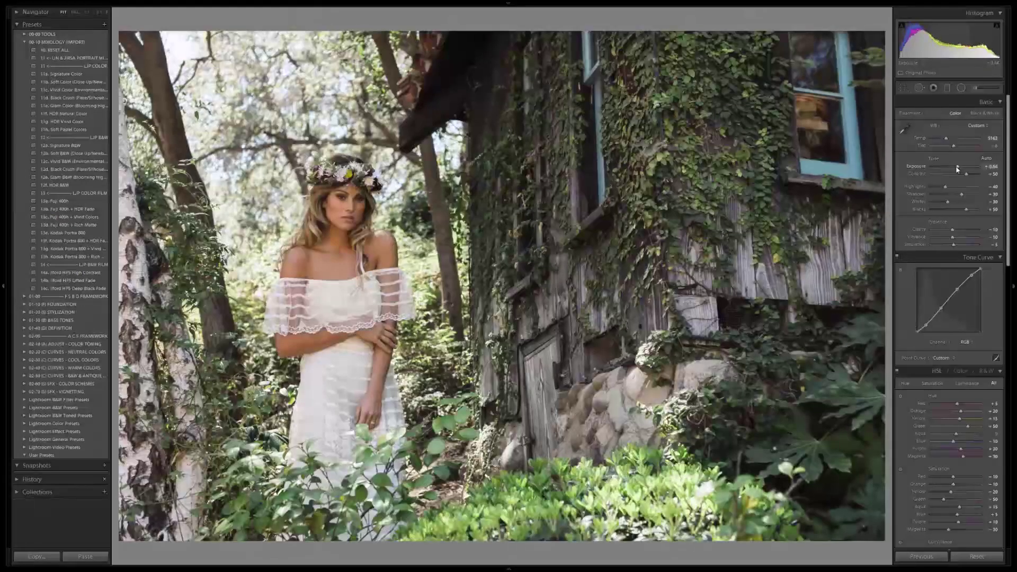
Step: Create a virtual copy of the cabin portrait with the 13c Fuji 400h + Vivid Colors preset and temperature 4137
{"action": "key", "text": "ctrl+apostrophe"}
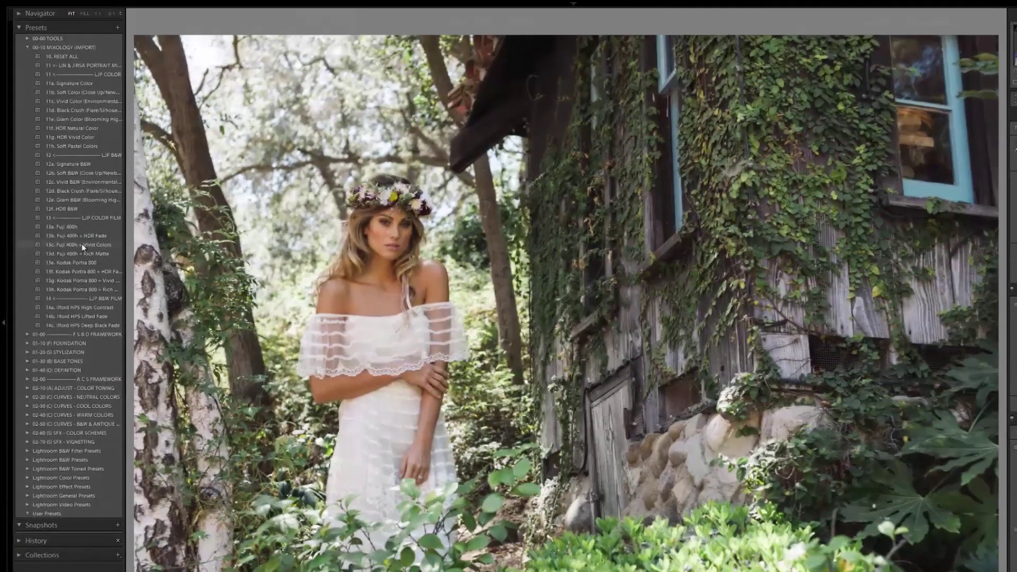
{"action": "left_click", "coordinate": [75, 223]}
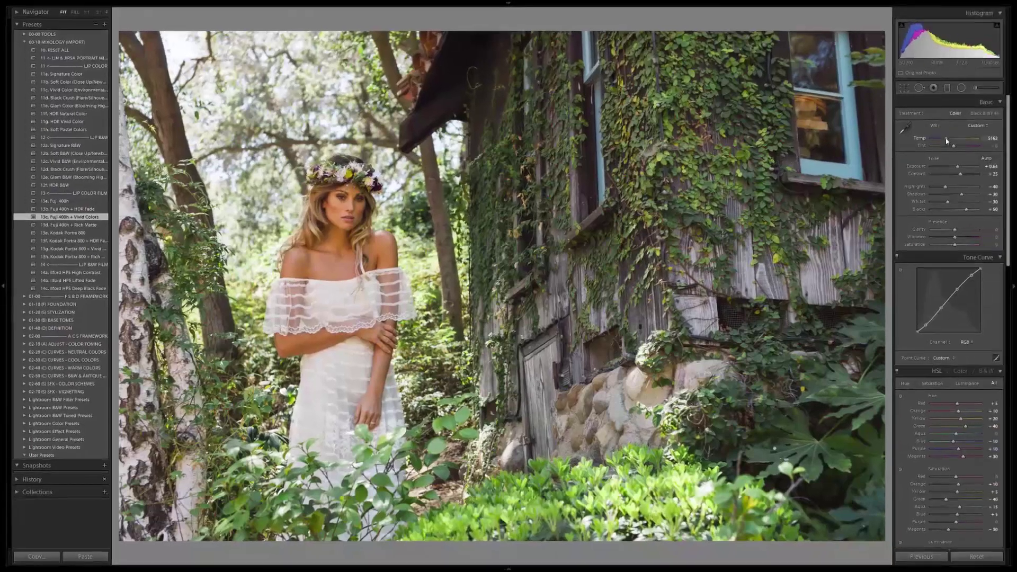
{"action": "left_click_drag", "start_coordinate": [942, 138], "coordinate": [939, 143]}
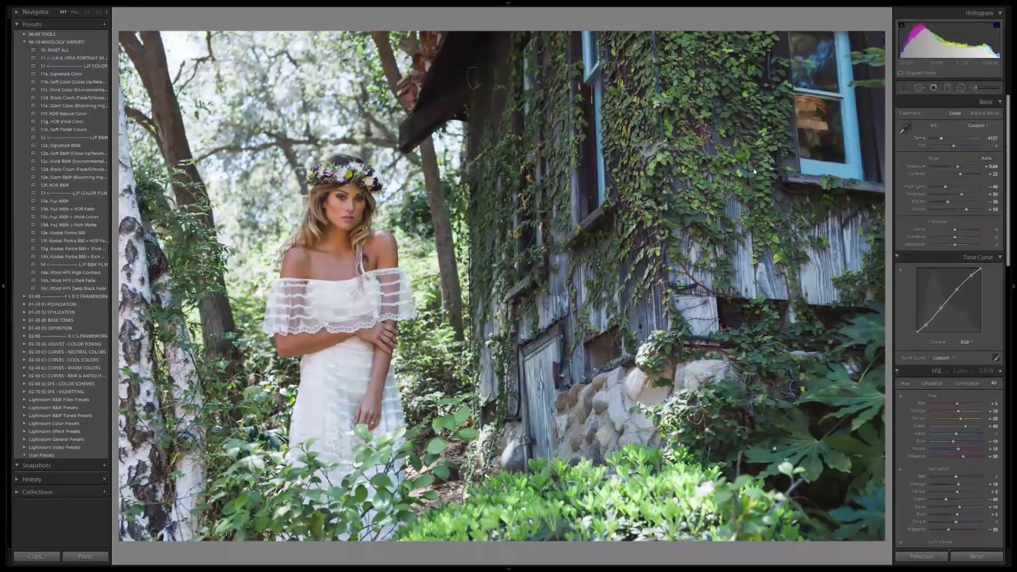
Step: Create another virtual copy with the 13f Kodak Portra 800 + HDR Fade preset and a temperature of about 4300
{"action": "key", "text": "ctrl+apostrophe"}
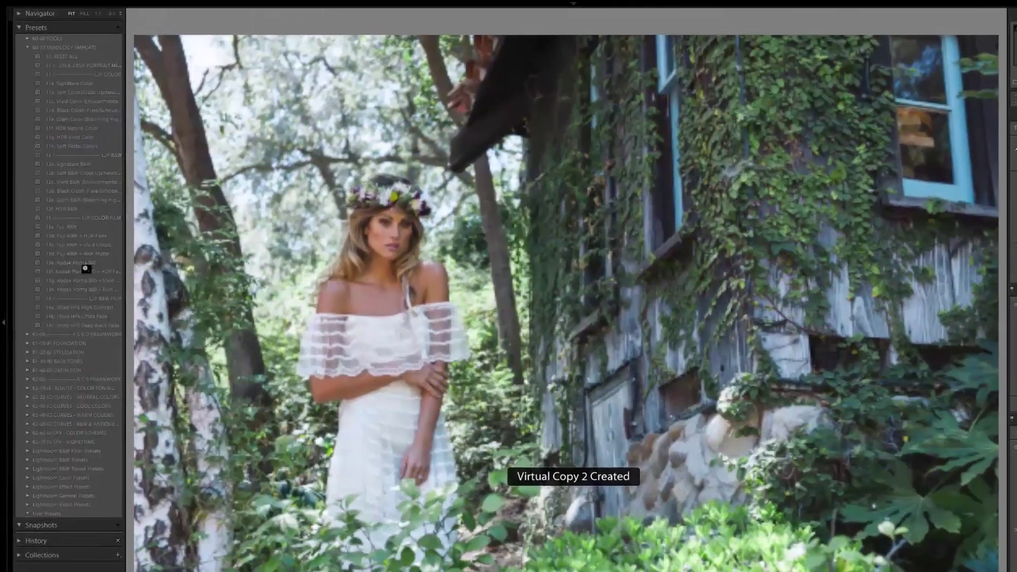
{"action": "left_click", "coordinate": [86, 272]}
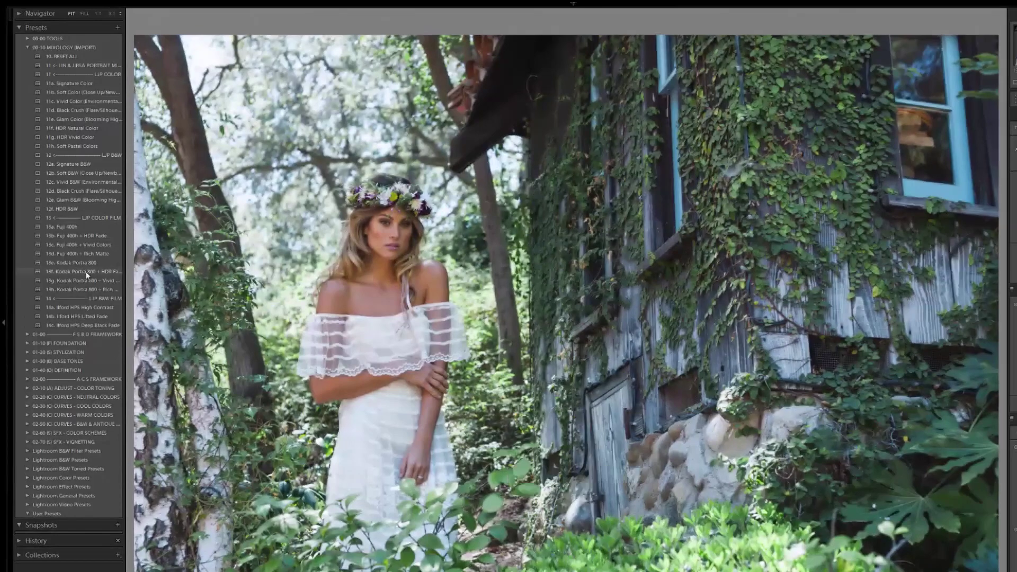
{"action": "left_click", "coordinate": [87, 271]}
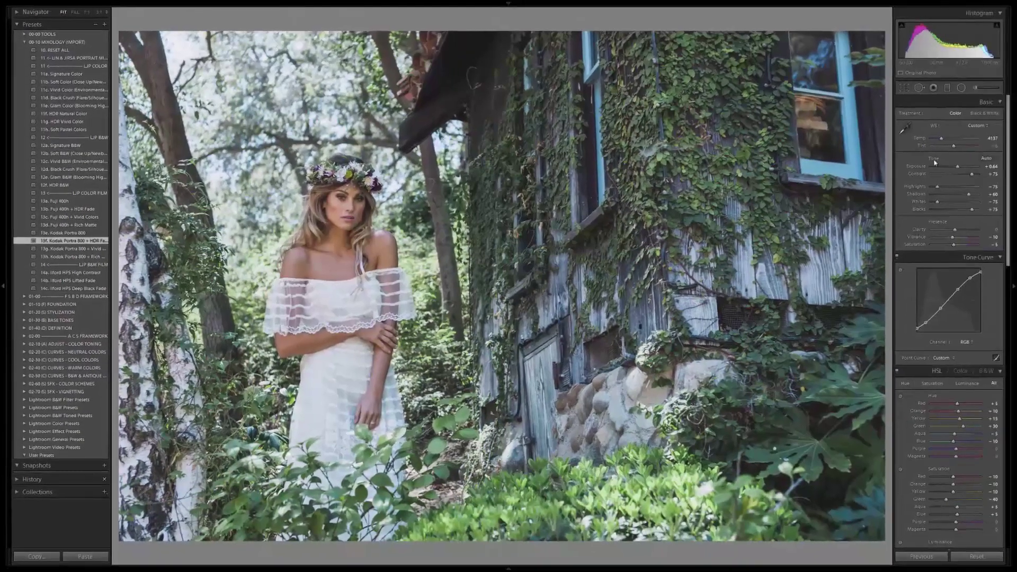
{"action": "left_click_drag", "start_coordinate": [940, 142], "coordinate": [942, 142]}
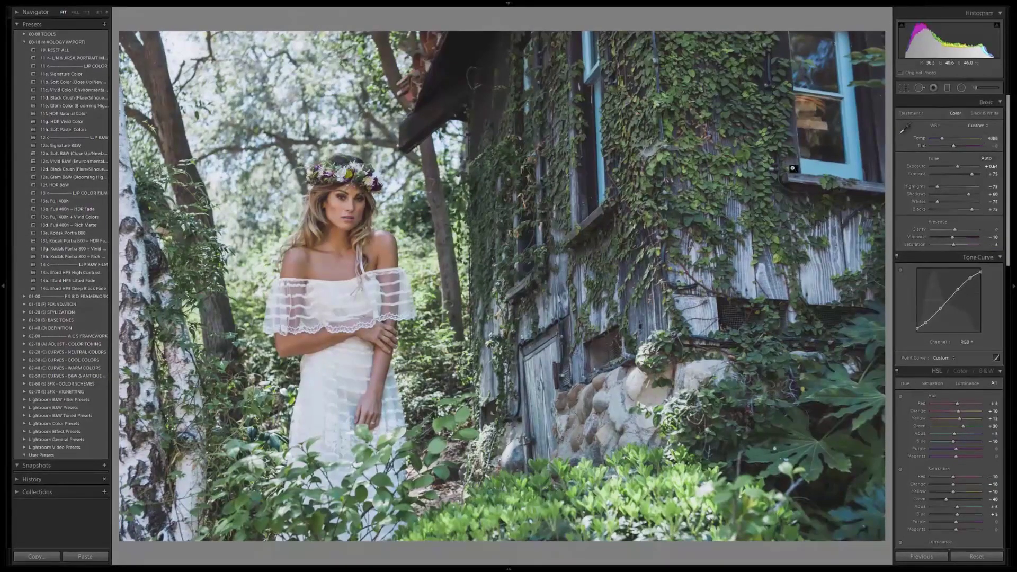
Step: Create a further virtual copy and give it the 14a Ilford HP5 High Contrast black-and-white preset
{"action": "key", "text": "ctrl+apostrophe"}
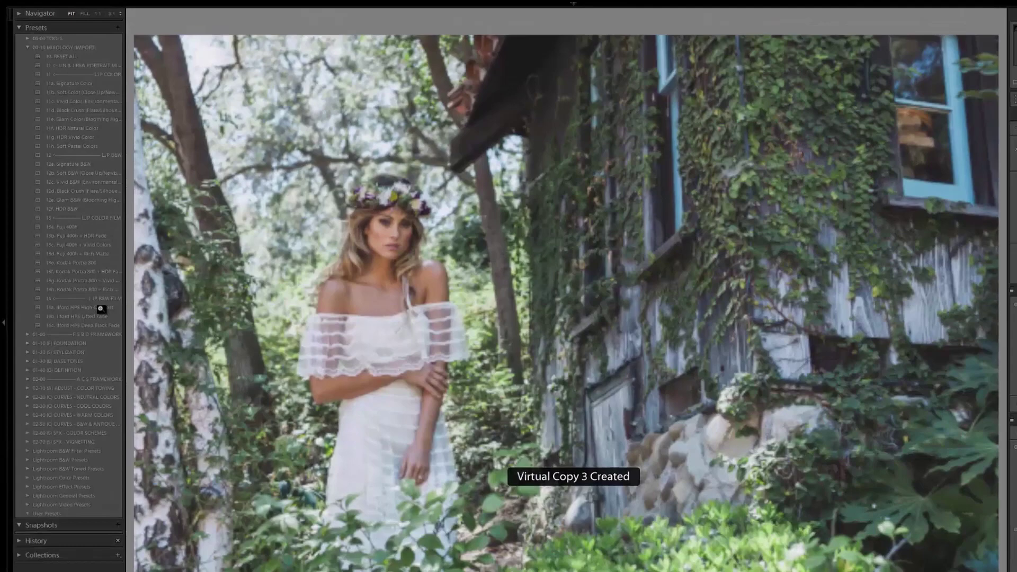
{"action": "left_click", "coordinate": [95, 307]}
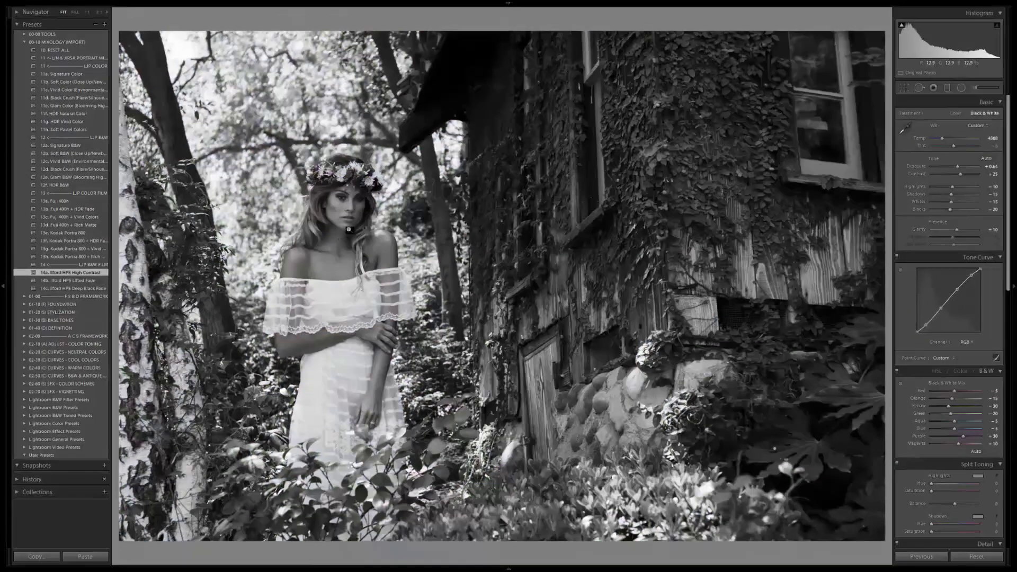
Step: Examine the woman's face up close and compare the black-and-white look with the colour version
{"action": "left_click", "coordinate": [349, 231]}
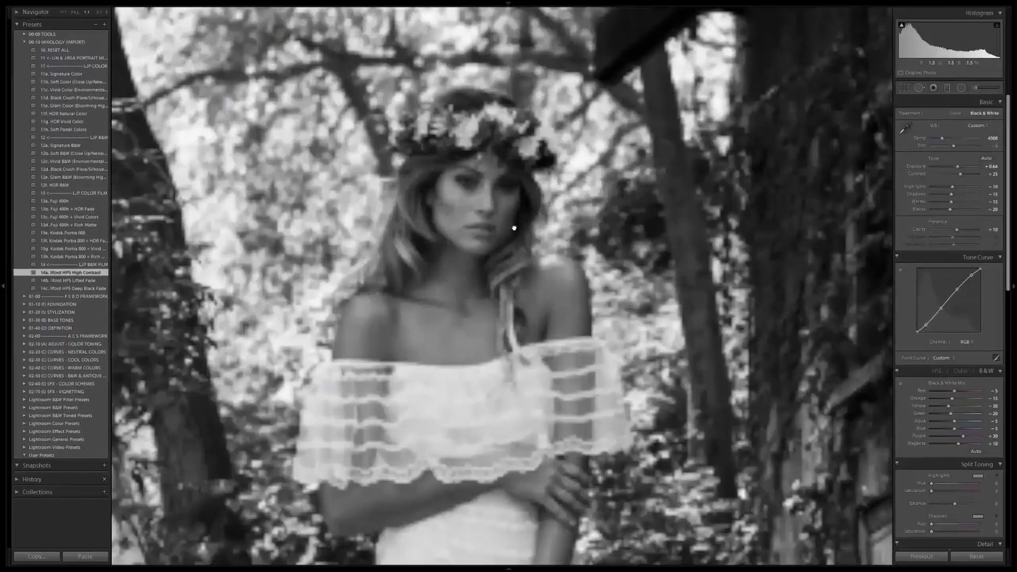
{"action": "left_click", "coordinate": [514, 228]}
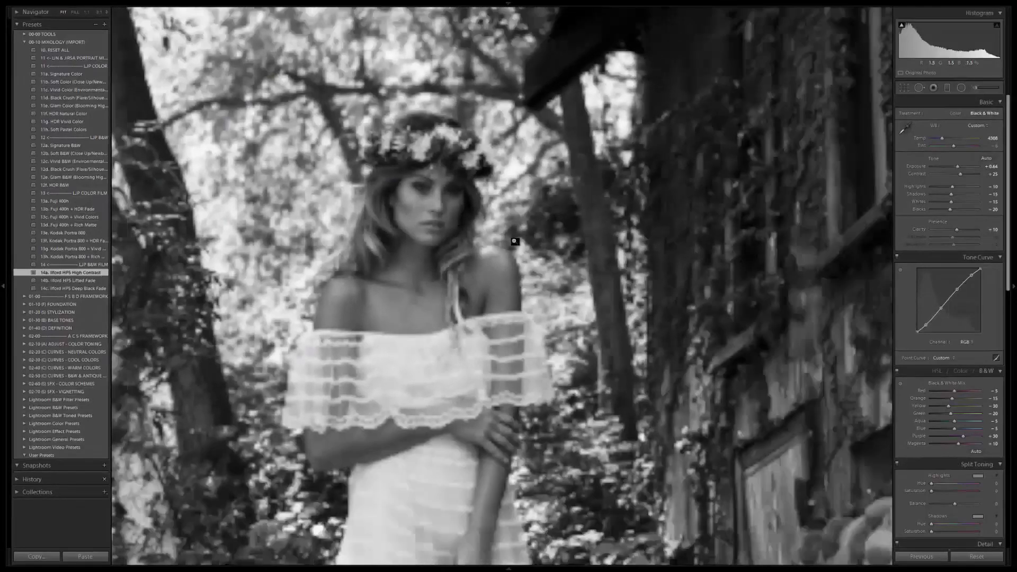
{"action": "key", "text": "backslash"}
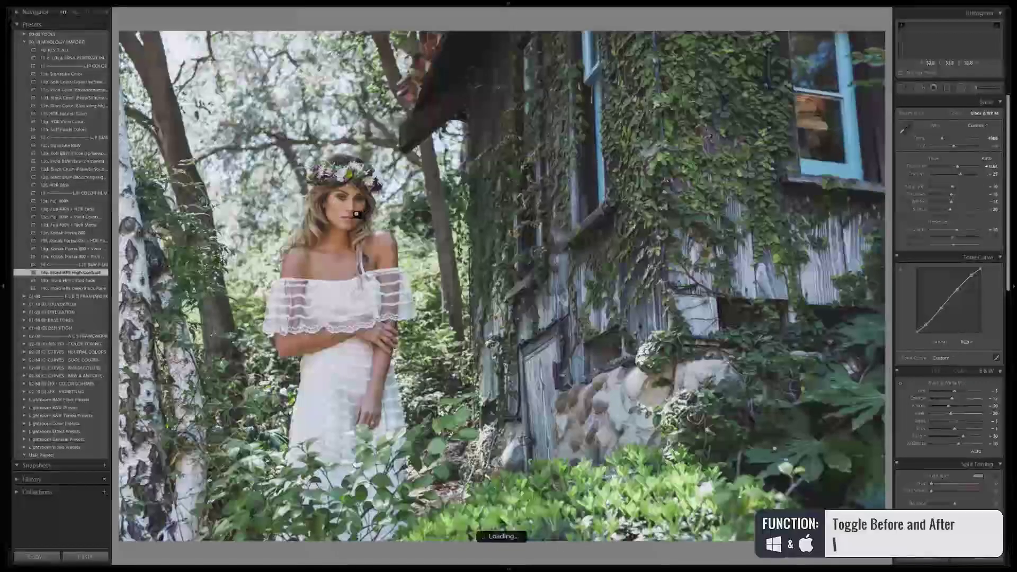
{"action": "key", "text": "backslash"}
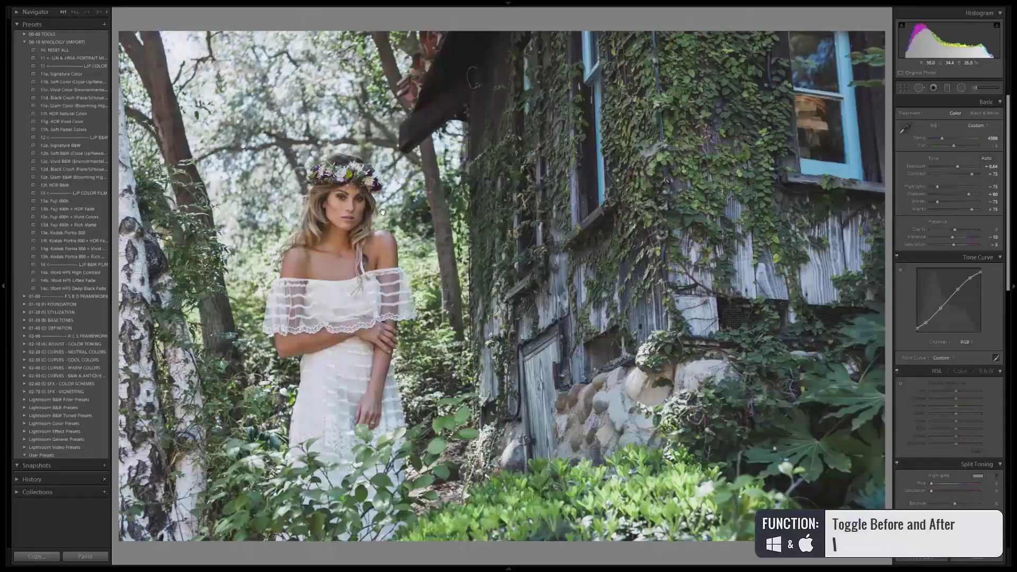
{"action": "left_click", "coordinate": [362, 220]}
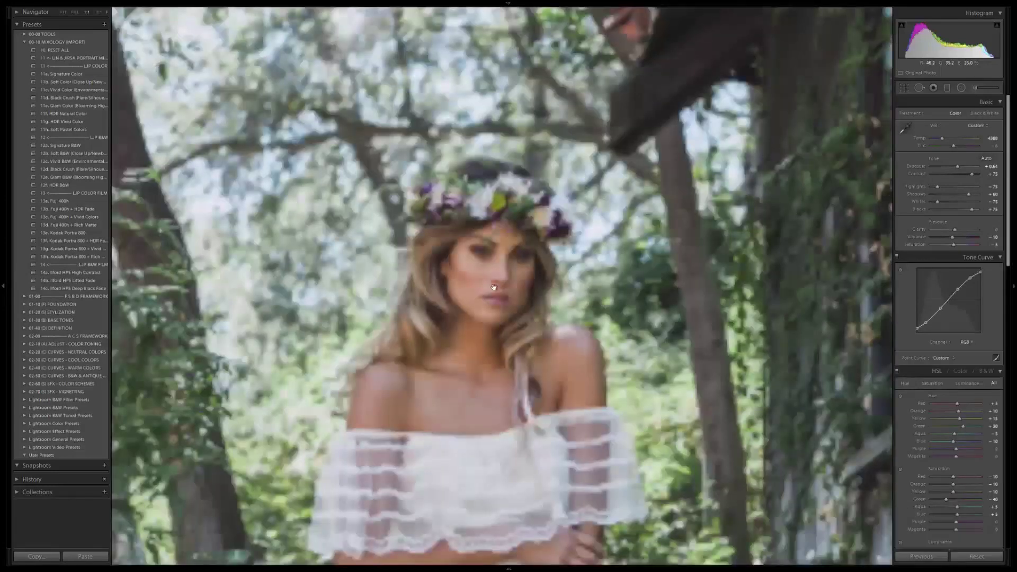
{"action": "left_click_drag", "start_coordinate": [493, 287], "coordinate": [444, 206]}
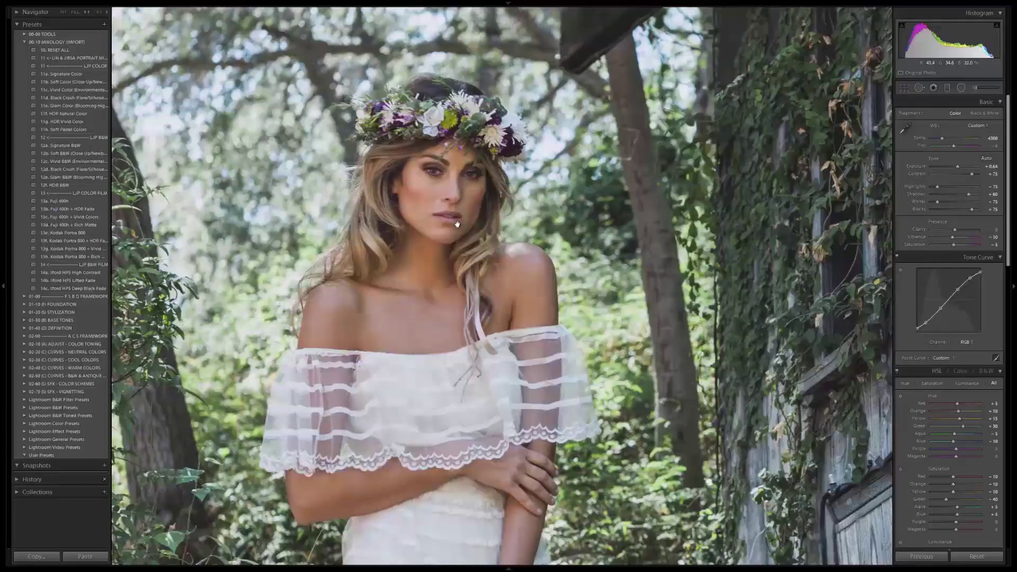
{"action": "left_click", "coordinate": [457, 224]}
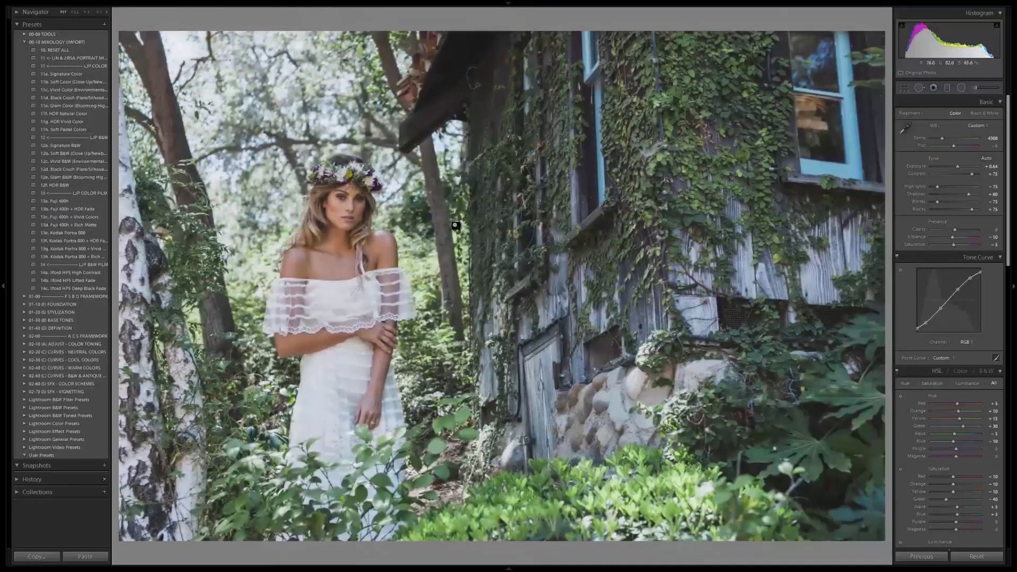
{"action": "key", "text": "v"}
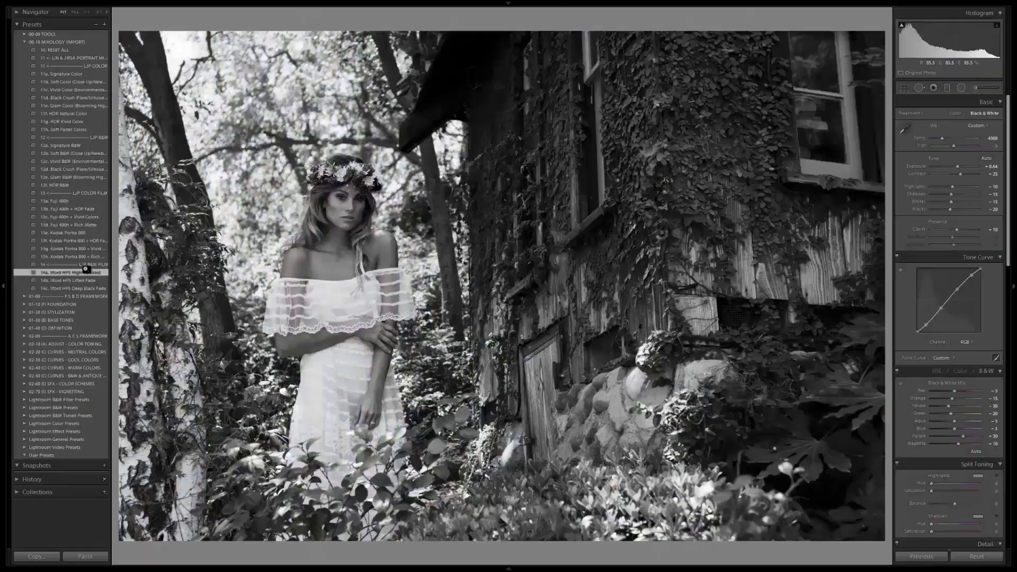
Step: Create one more virtual copy with the 14b Ilford HP5 Lifted Fade preset and raise its exposure to about +0.95
{"action": "key", "text": "ctrl+apostrophe"}
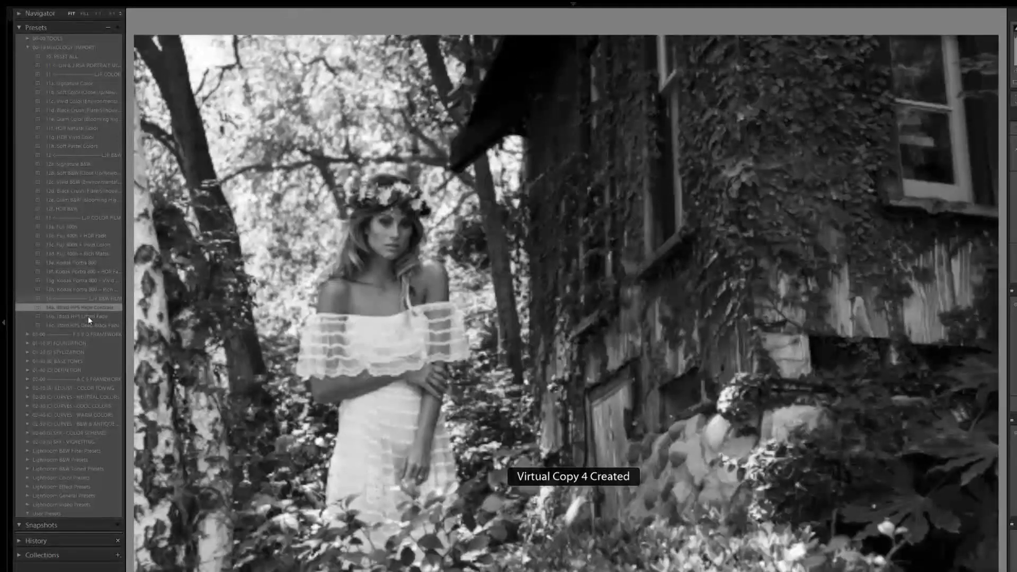
{"action": "left_click", "coordinate": [101, 316]}
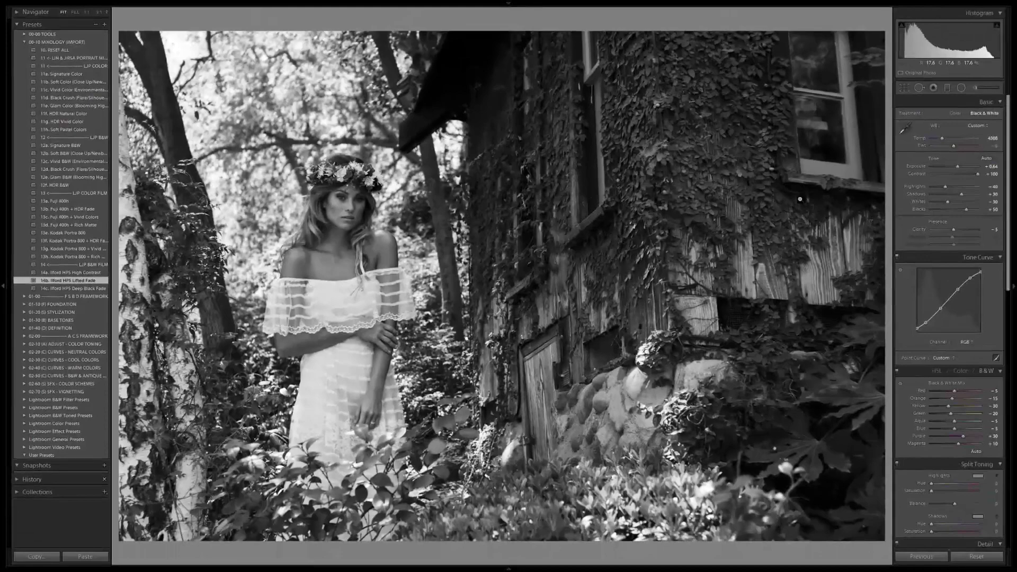
{"action": "left_click_drag", "start_coordinate": [930, 171], "coordinate": [960, 171]}
Step: Select the cabin portrait together with its four virtual copies and compare them side by side in Survey view
{"action": "key", "text": "g"}
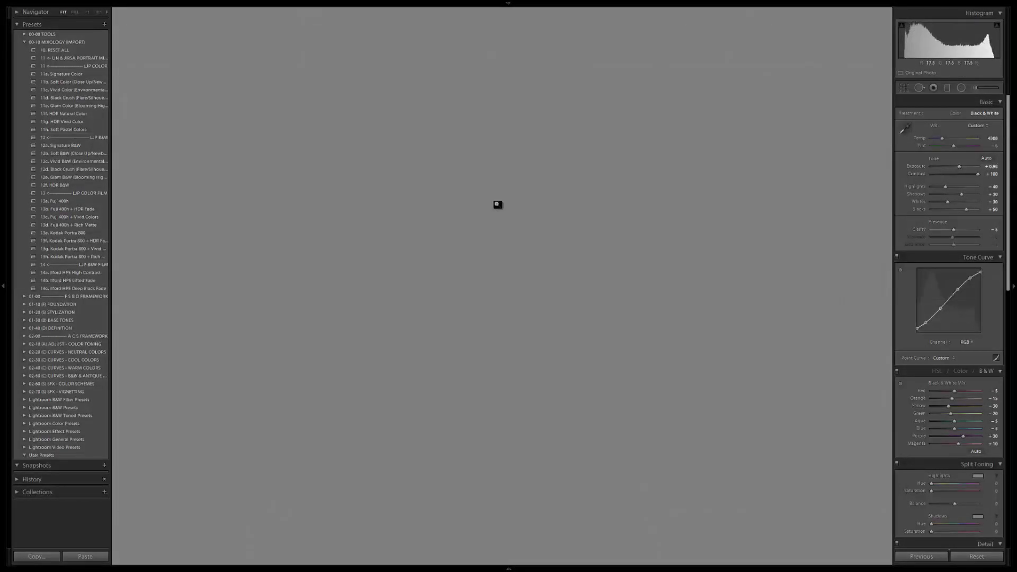
{"action": "left_click", "coordinate": [932, 103], "text": "shift"}
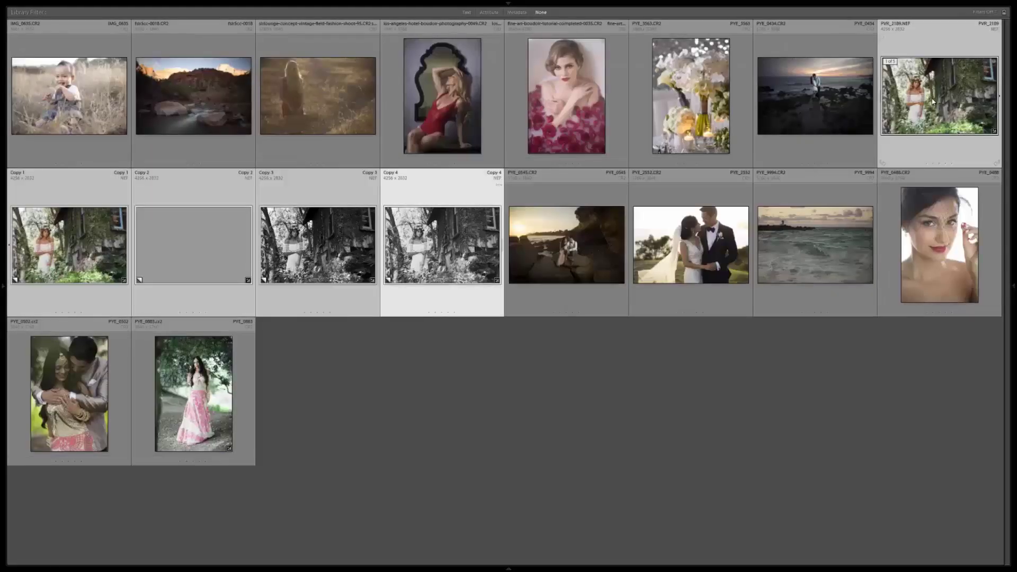
{"action": "key", "text": "n"}
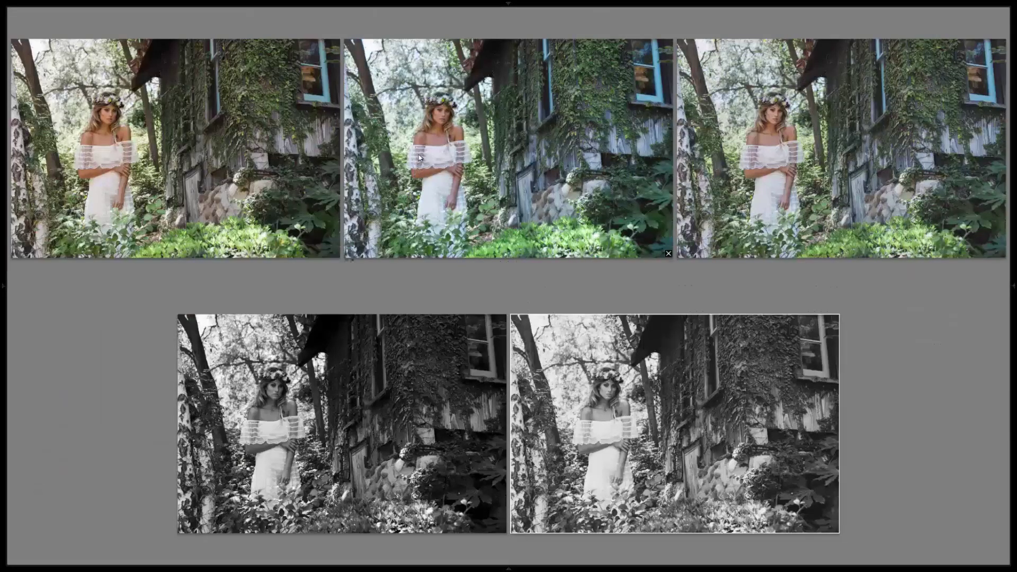
Step: View the five cabin portrait versions with the surroundings blacked out, return to the grid and clear the selection
{"action": "key", "text": "l"}
{"action": "key", "text": "l"}
{"action": "key", "text": "l"}
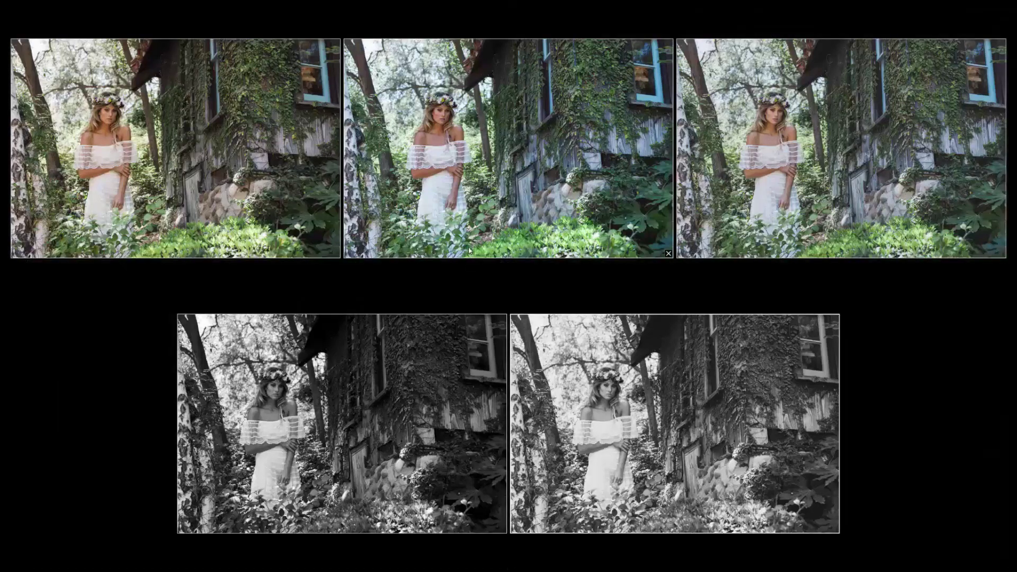
{"action": "key", "text": "l"}
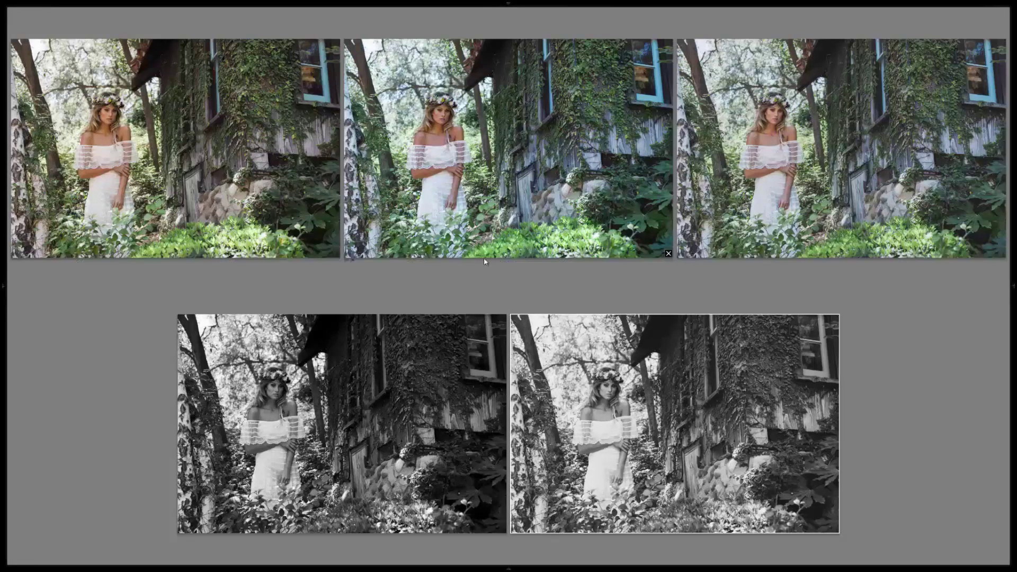
{"action": "left_click", "coordinate": [413, 261]}
{"action": "key", "text": "g"}
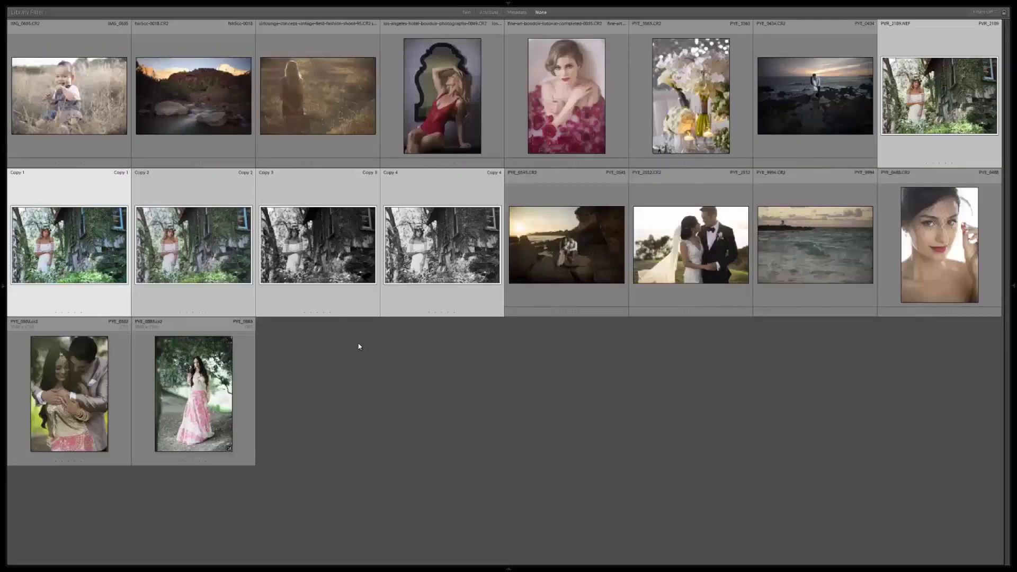
{"action": "left_click", "coordinate": [358, 346]}
Step: Develop the sunset photo of the couple on the rocks with the 11f HDR Natural Color preset and cool its temperature to 5419
{"action": "left_click", "coordinate": [546, 260]}
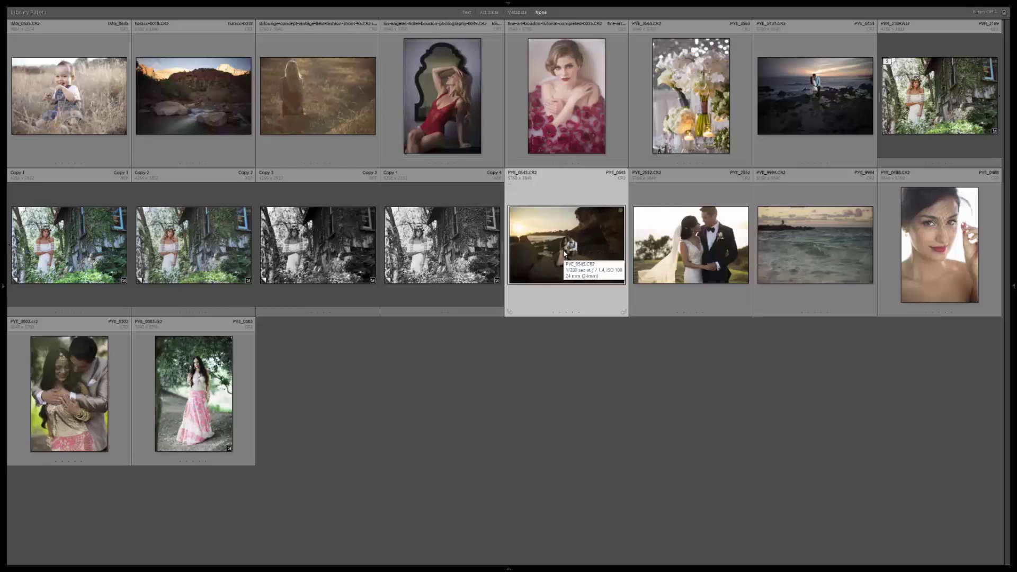
{"action": "left_click", "coordinate": [560, 316]}
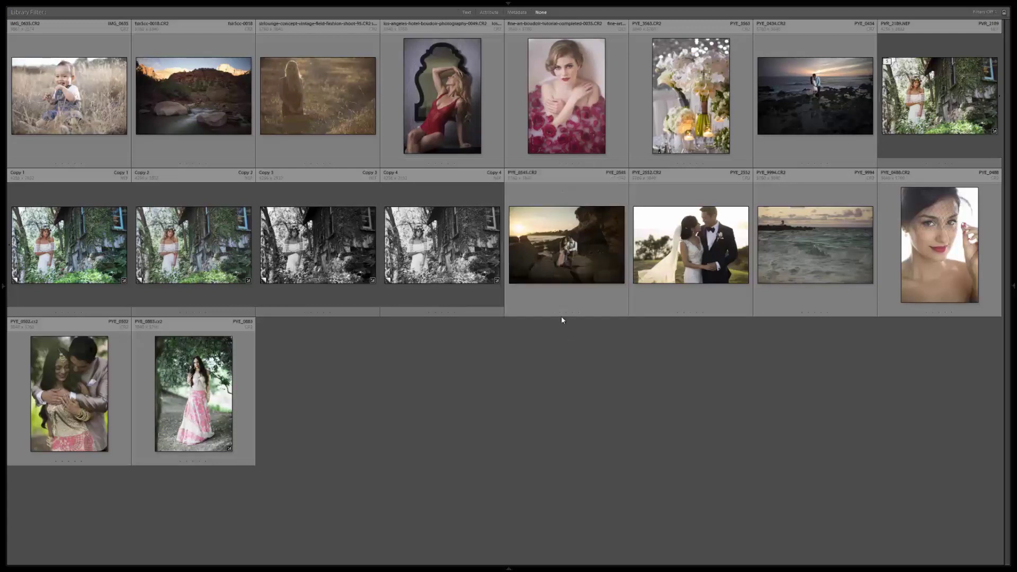
{"action": "double_click", "coordinate": [570, 245]}
{"action": "key", "text": "d"}
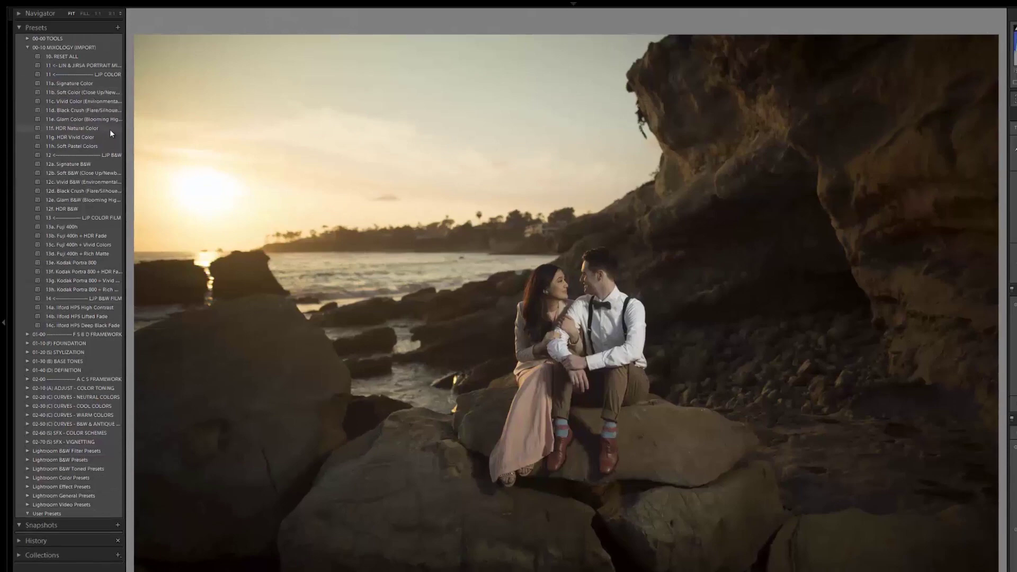
{"action": "left_click", "coordinate": [110, 129]}
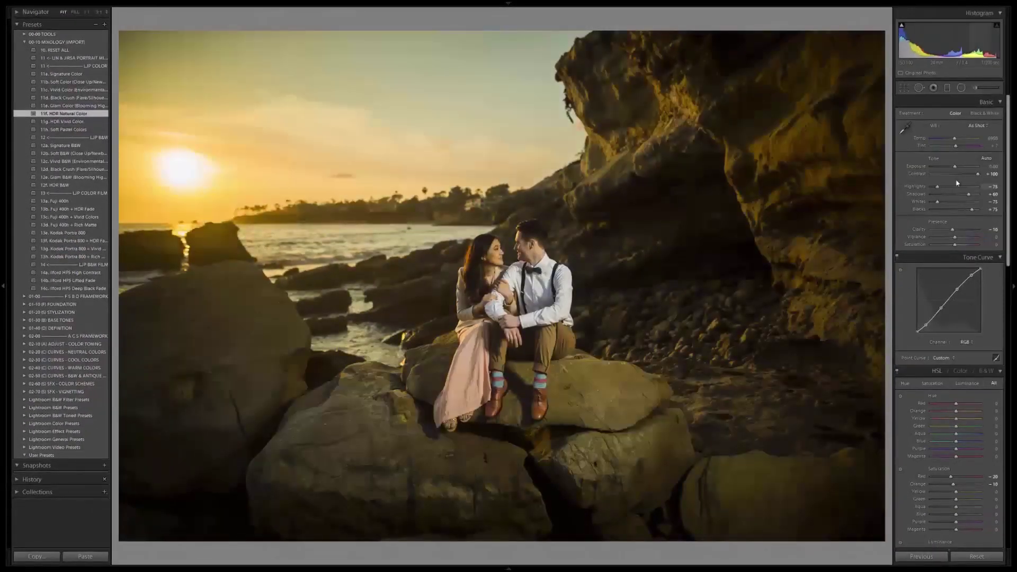
{"action": "left_click_drag", "start_coordinate": [955, 138], "coordinate": [951, 139]}
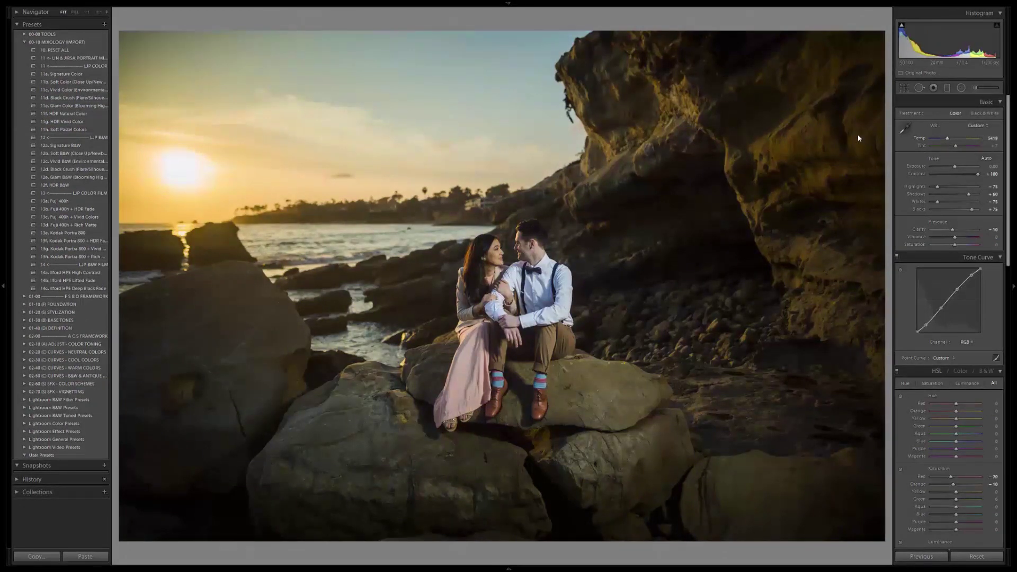
Step: Compare the sunset couple photo before and after its edits
{"action": "key", "text": "backslash"}
{"action": "key", "text": "backslash"}
{"action": "key", "text": "backslash"}
{"action": "key", "text": "backslash"}
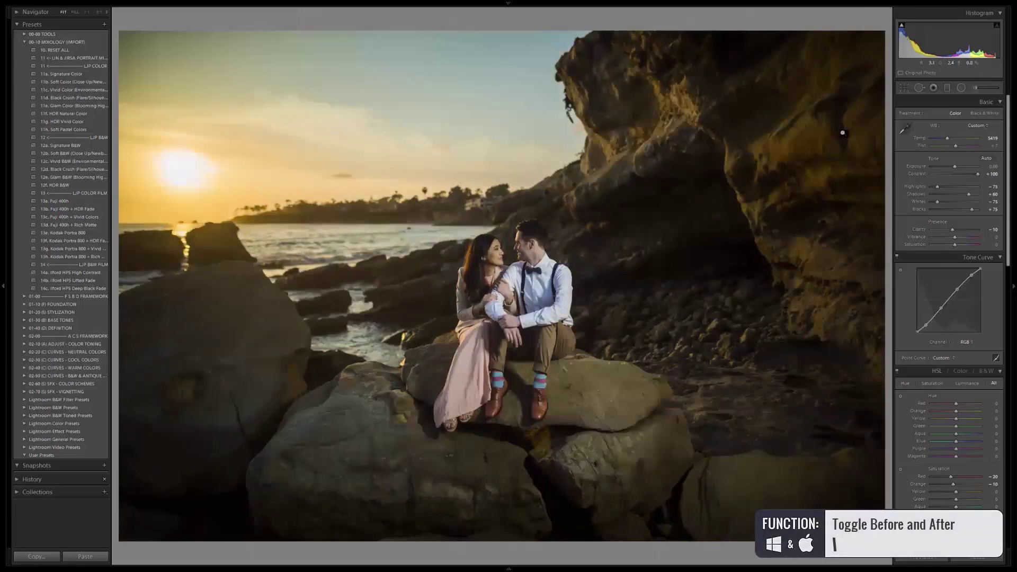
Step: Darken the photo's edges with a large 03 Burn radial filter at -0.50 exposure, centred on the couple and reaching beyond the frame
{"action": "left_click", "coordinate": [960, 87]}
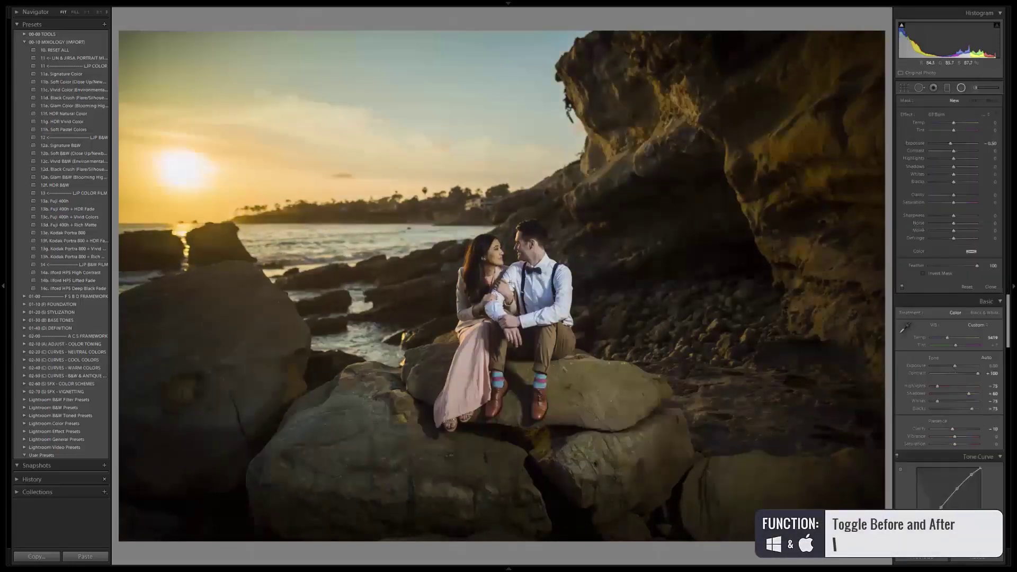
{"action": "left_click", "coordinate": [953, 114]}
{"action": "left_click", "coordinate": [858, 226]}
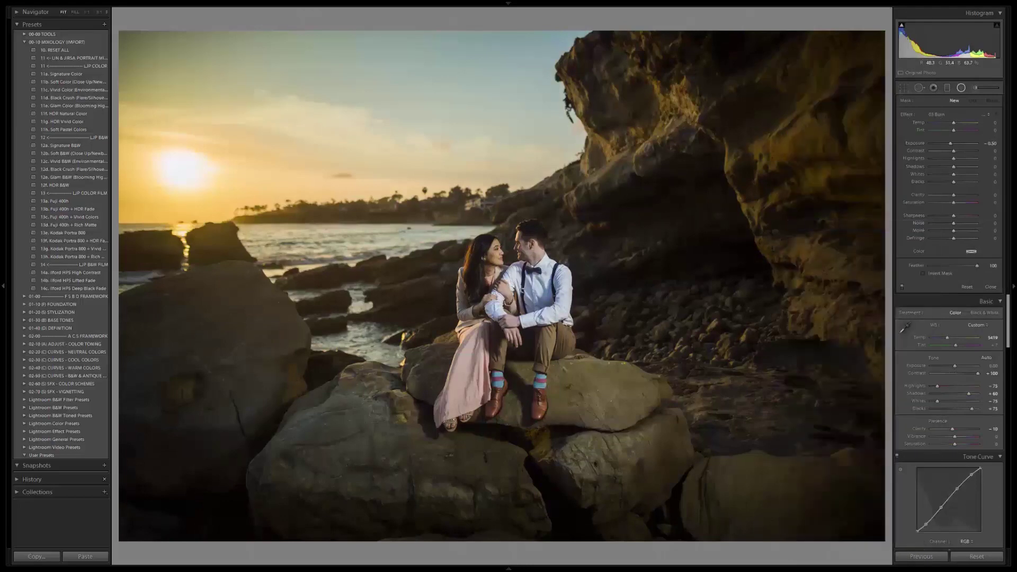
{"action": "mouse_move", "coordinate": [503, 289]}
{"action": "left_mouse_down"}
{"action": "mouse_move", "coordinate": [534, 318]}
{"action": "mouse_move", "coordinate": [911, 519]}
{"action": "mouse_move", "coordinate": [1004, 551]}
{"action": "left_mouse_up"}
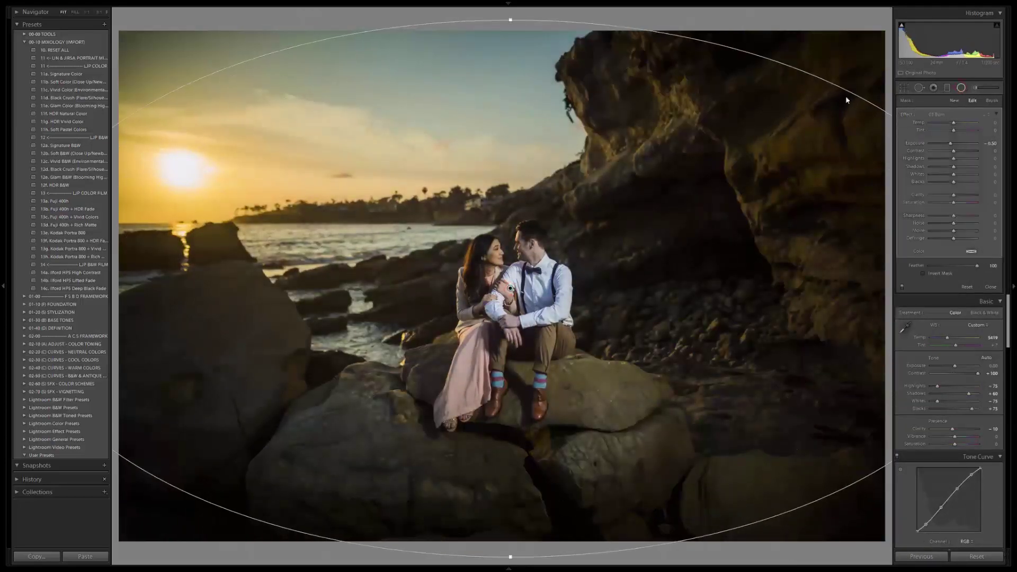
{"action": "key", "text": "shift+m"}
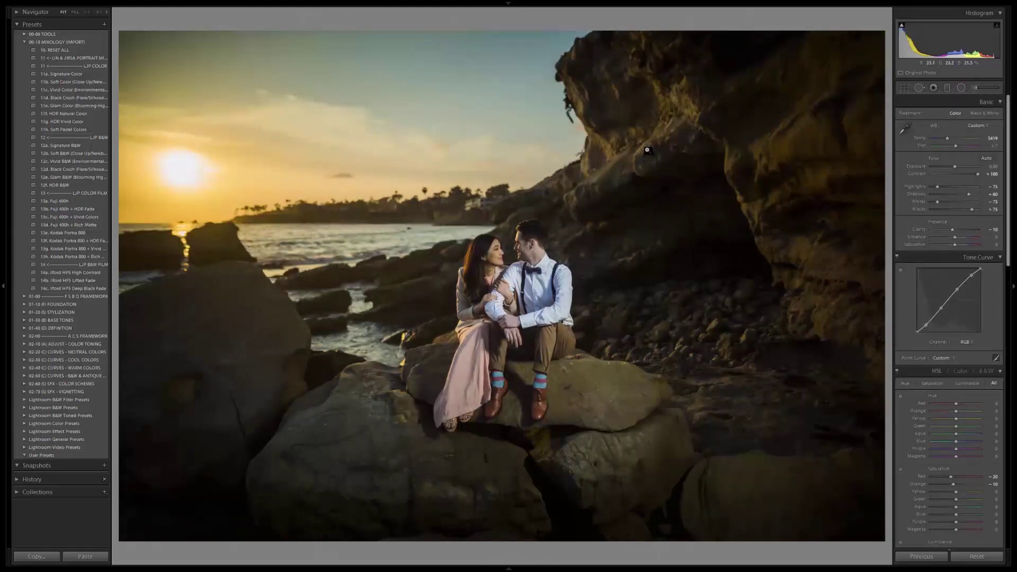
Step: Open the ocean wave photo for developing and straighten its horizon with a crop angle of about -0.16
{"action": "key", "text": "g"}
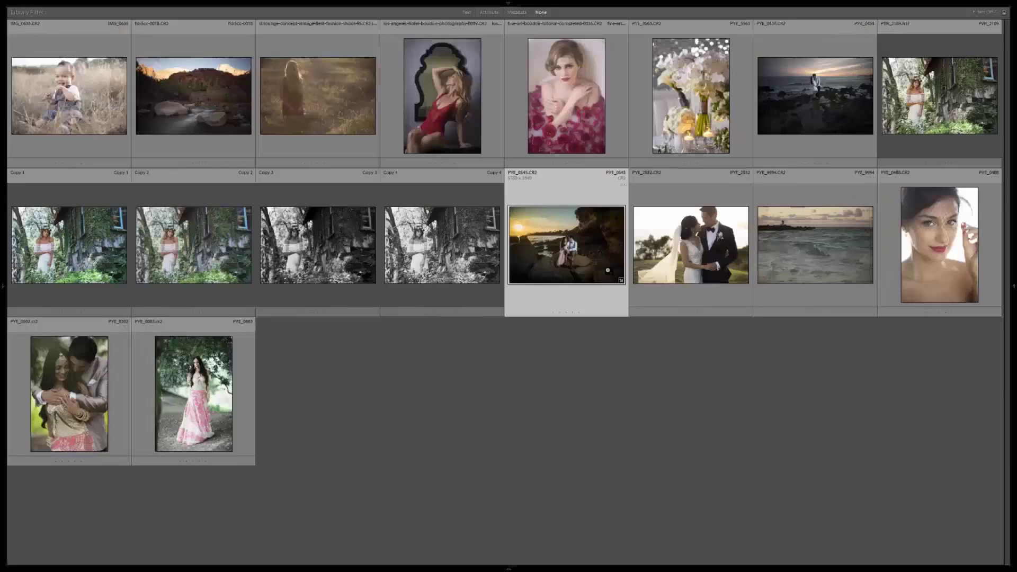
{"action": "left_click", "coordinate": [822, 238]}
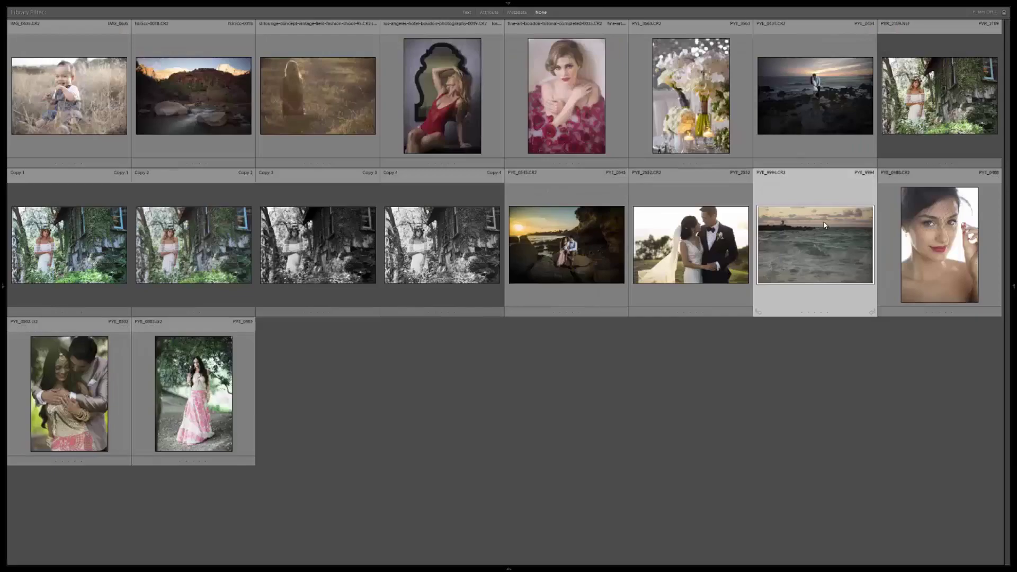
{"action": "double_click", "coordinate": [824, 225]}
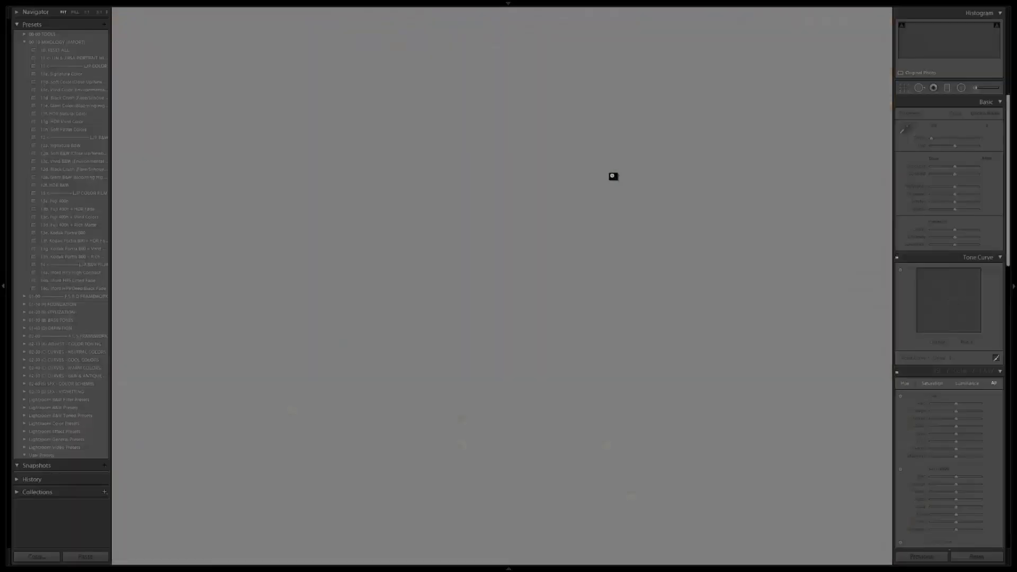
{"action": "key", "text": "d"}
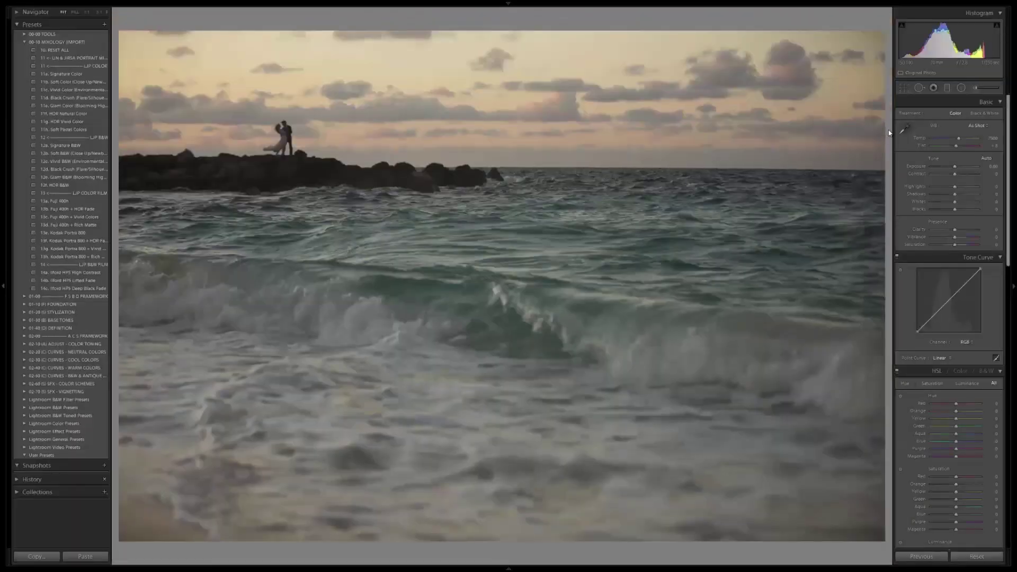
{"action": "key", "text": "r"}
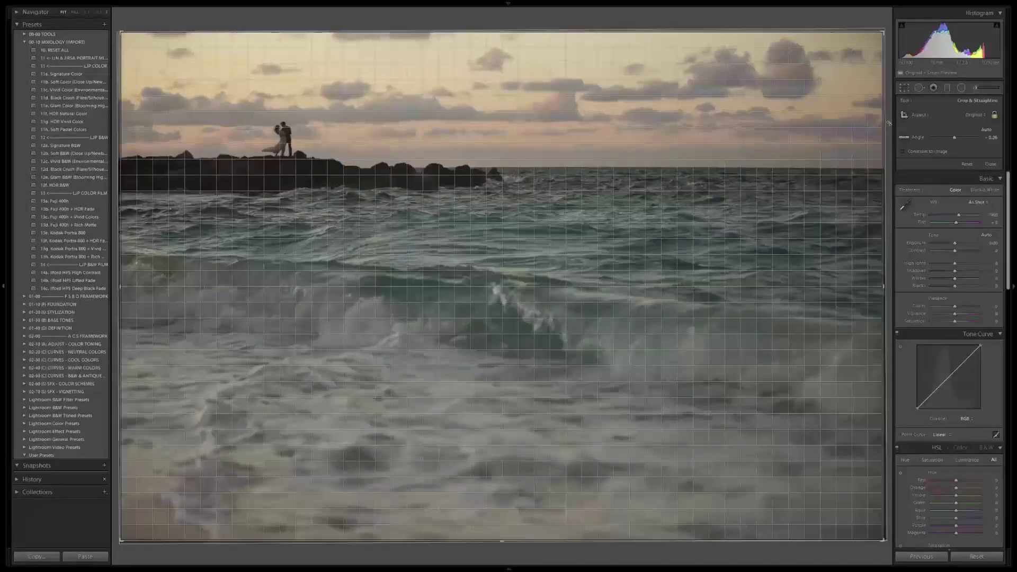
{"action": "left_click_drag", "start_coordinate": [889, 121], "coordinate": [888, 124]}
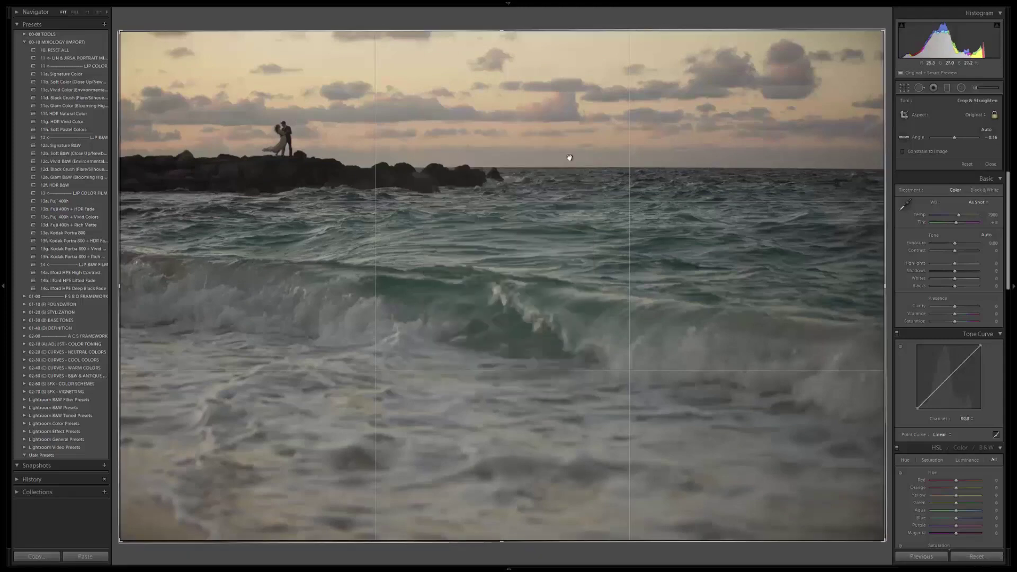
{"action": "key", "text": "Return"}
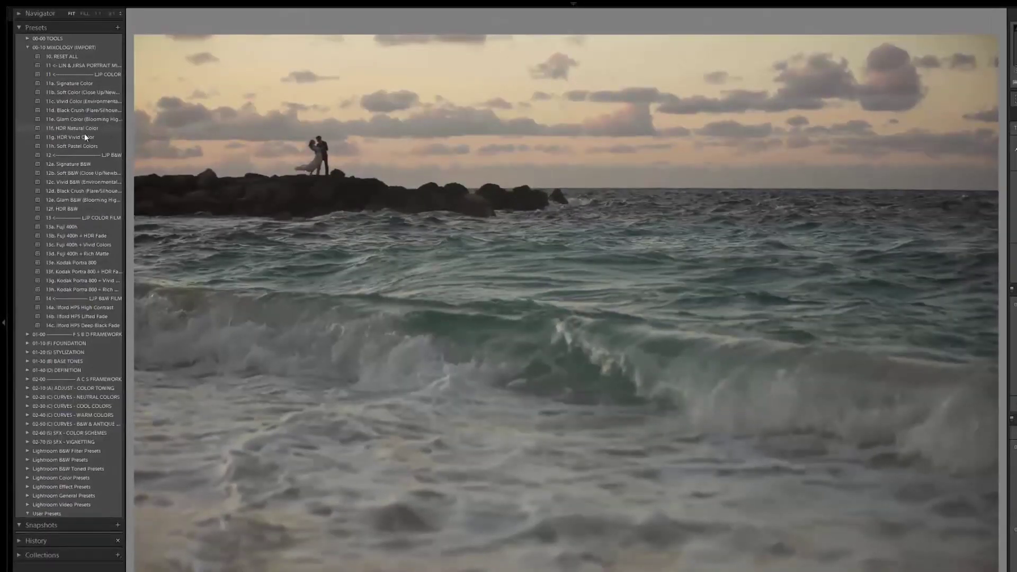
Step: Apply the 11g HDR Vivid Color preset to the ocean photo and enhance its definition with the 41h Harden +++ and 44d Sharpen + presets
{"action": "left_click", "coordinate": [66, 138]}
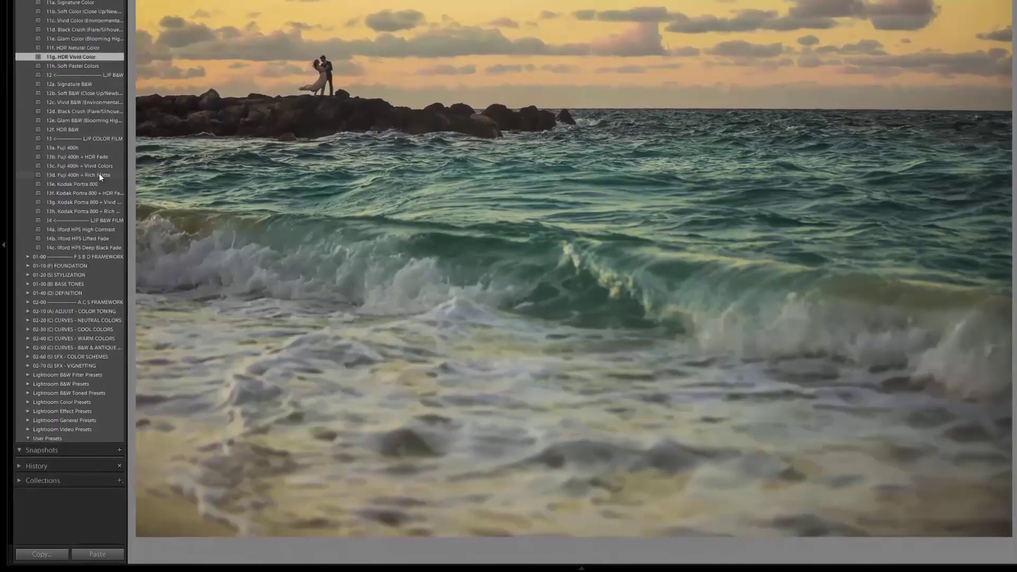
{"action": "left_click", "coordinate": [29, 289]}
{"action": "scroll", "coordinate": [90, 294], "scroll_direction": "down", "scroll_amount": 3}
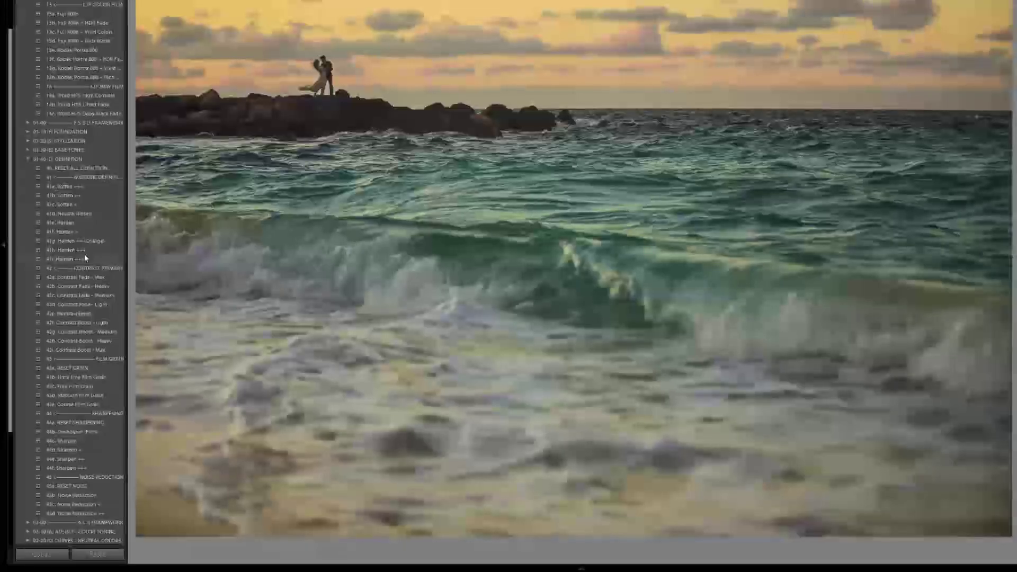
{"action": "left_click", "coordinate": [78, 243]}
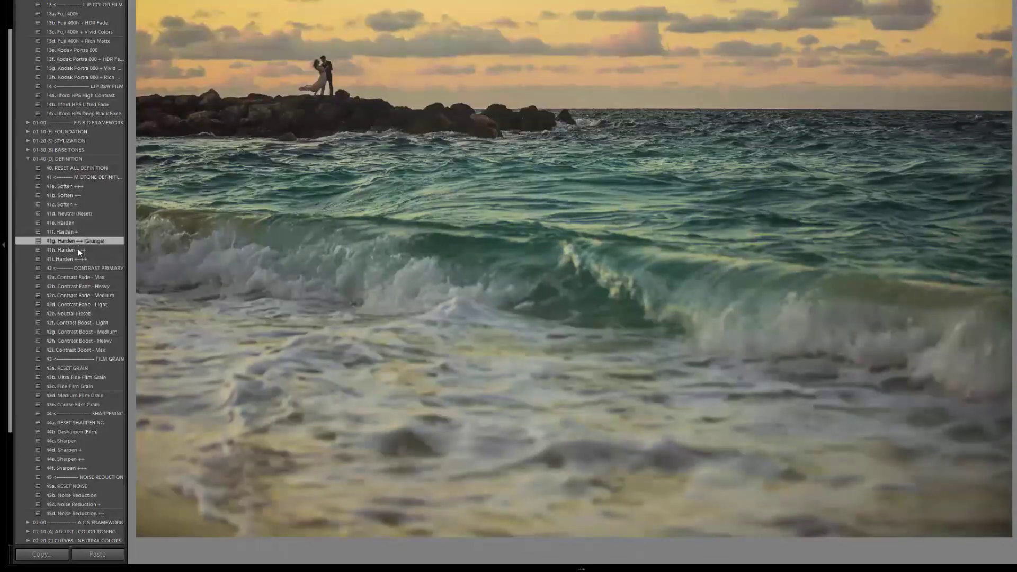
{"action": "left_click", "coordinate": [77, 250]}
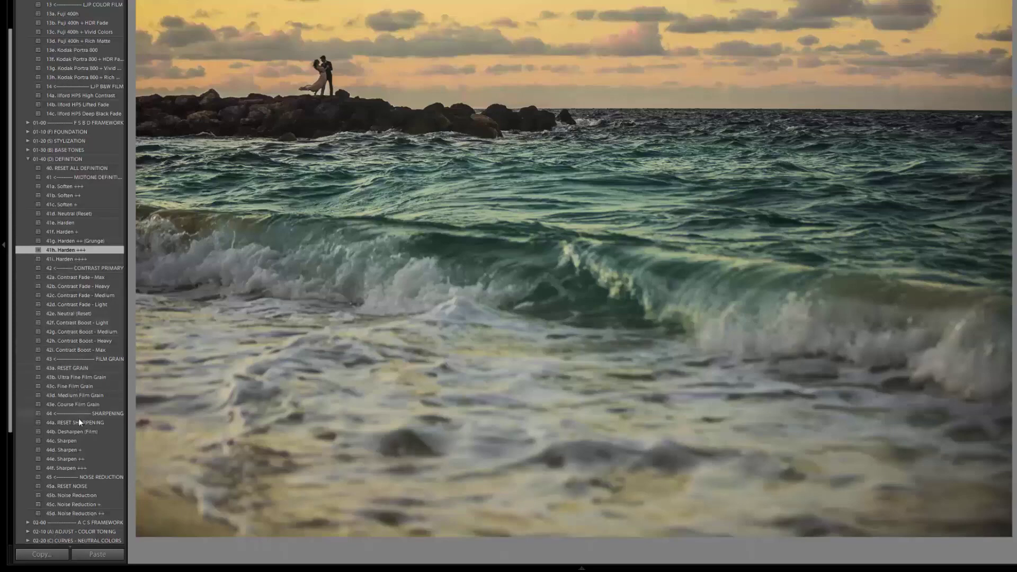
{"action": "left_click", "coordinate": [81, 449]}
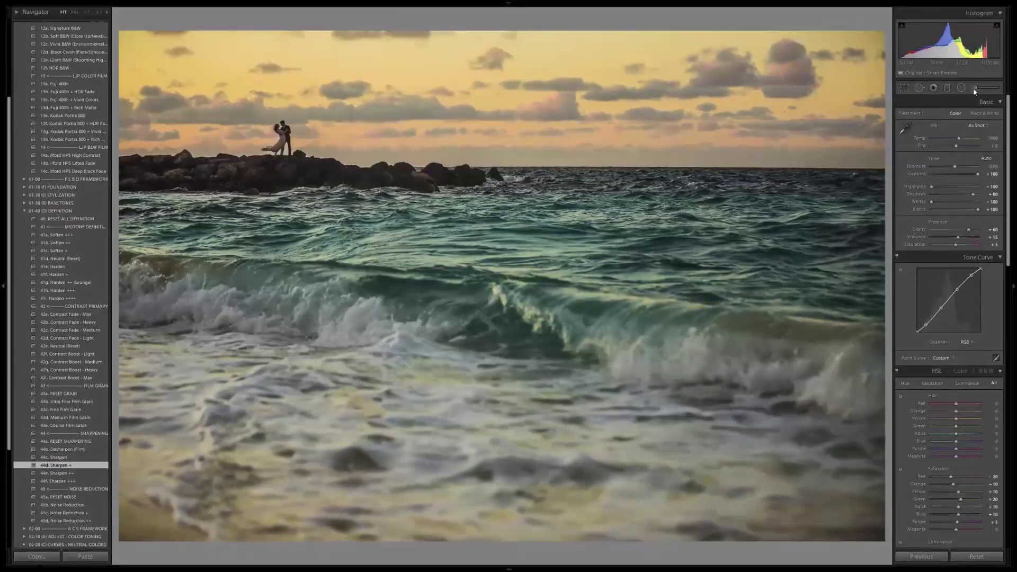
Step: Paint over the ocean waves with an adjustment brush using the 17 Highlight Bloom effect
{"action": "left_click", "coordinate": [973, 88]}
{"action": "left_click", "coordinate": [953, 114]}
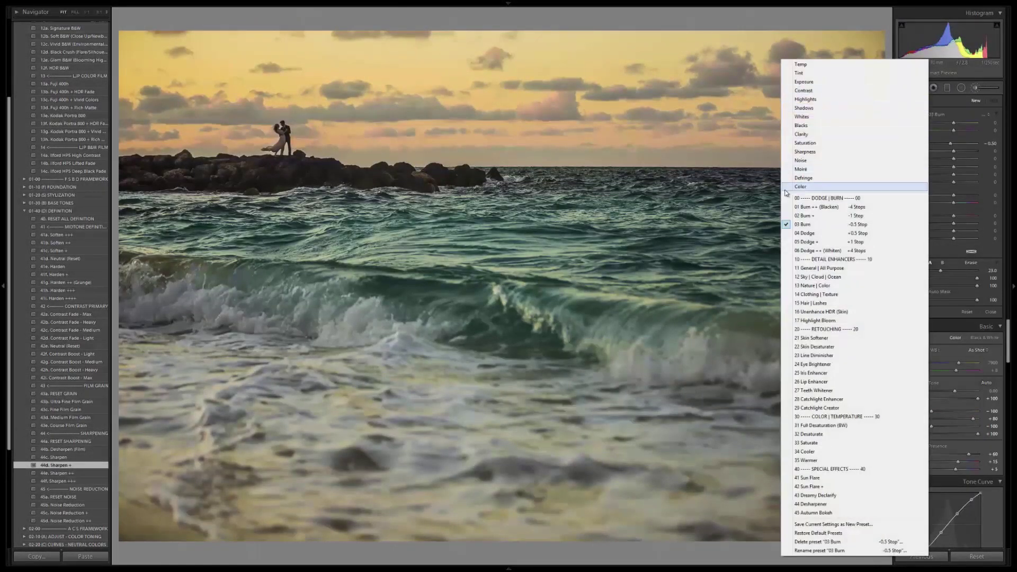
{"action": "left_click", "coordinate": [818, 320]}
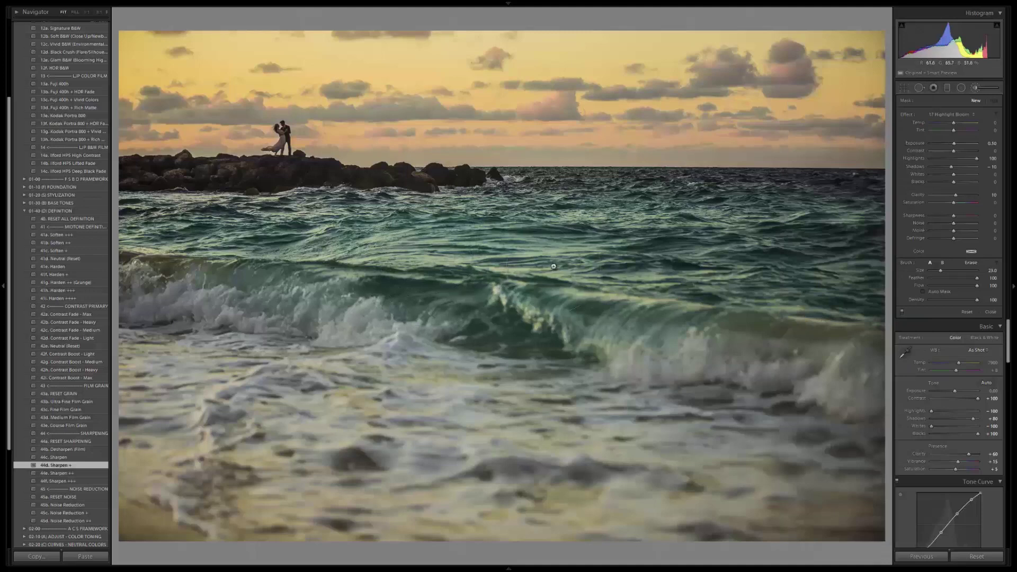
{"action": "mouse_move", "coordinate": [629, 249]}
{"action": "left_mouse_down"}
{"action": "mouse_move", "coordinate": [609, 270]}
{"action": "mouse_move", "coordinate": [158, 254]}
{"action": "left_mouse_up"}
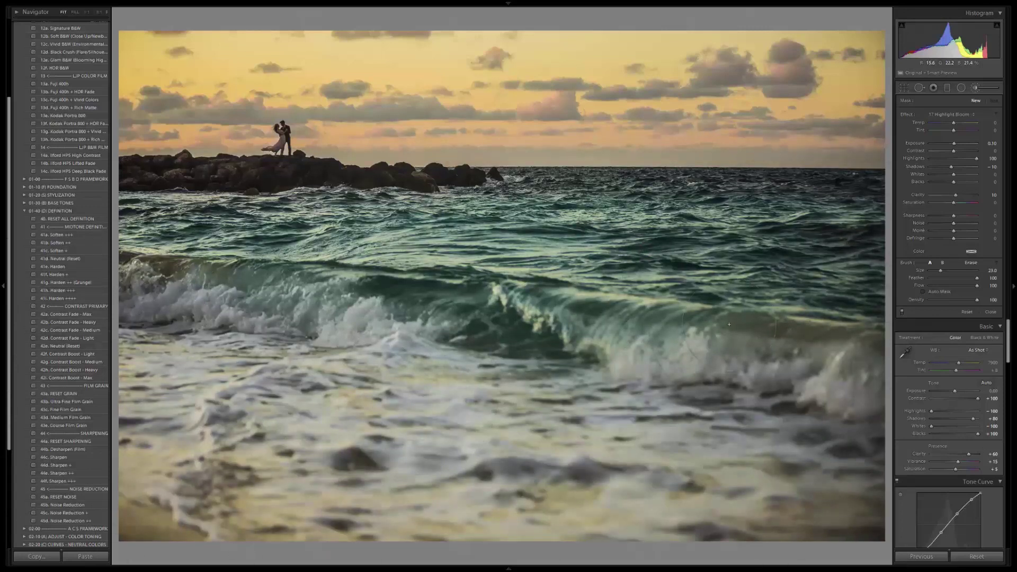
Step: Enlarge the adjustment brush to size 33 and extend the Highlight Bloom effect across the cloudy sky
{"action": "key", "text": "bracketright"}
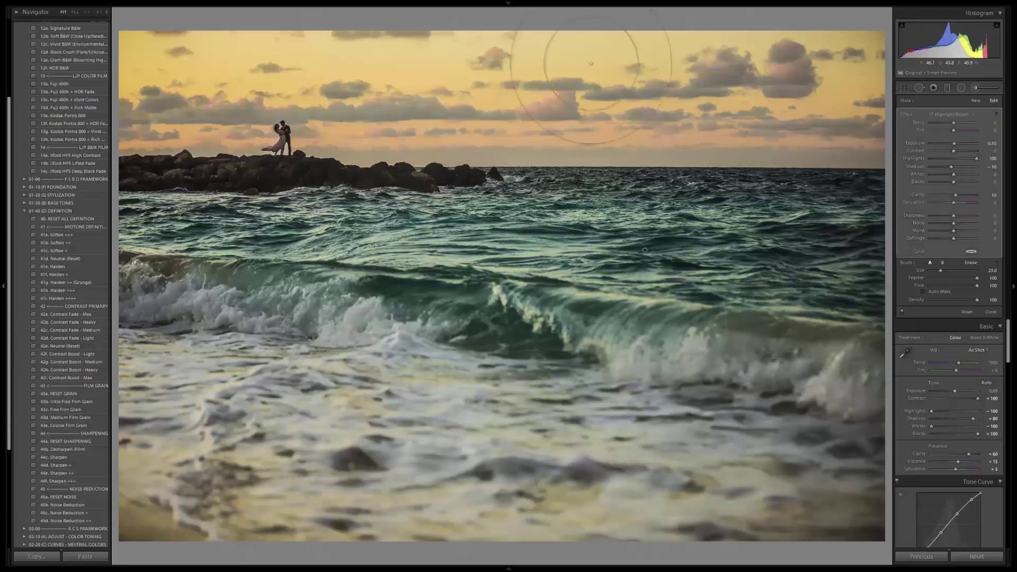
{"action": "key", "text": "bracketright"}
{"action": "key", "text": "bracketright"}
{"action": "left_click", "coordinate": [263, 98]}
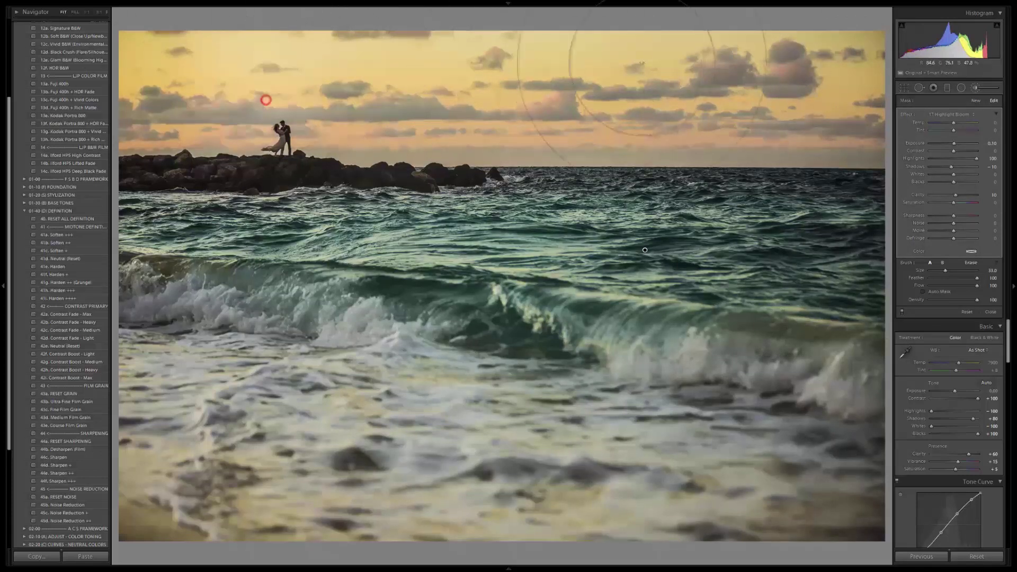
{"action": "left_click_drag", "start_coordinate": [431, 125], "coordinate": [834, 106]}
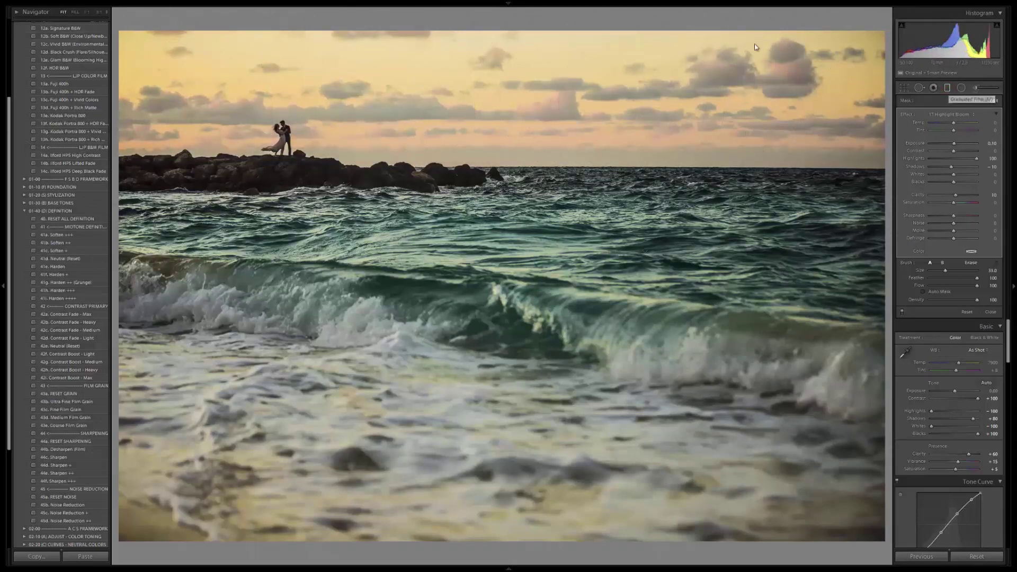
Step: Darken the sky with a graduated filter from the photo's upper edge down to the horizon using 03 Burn at -0.50, and compare with the original
{"action": "key", "text": "m"}
{"action": "mouse_move", "coordinate": [489, 17]}
{"action": "left_mouse_down"}
{"action": "mouse_move", "coordinate": [498, 185]}
{"action": "mouse_move", "coordinate": [549, 195]}
{"action": "left_mouse_up"}
{"action": "left_click", "coordinate": [947, 114]}
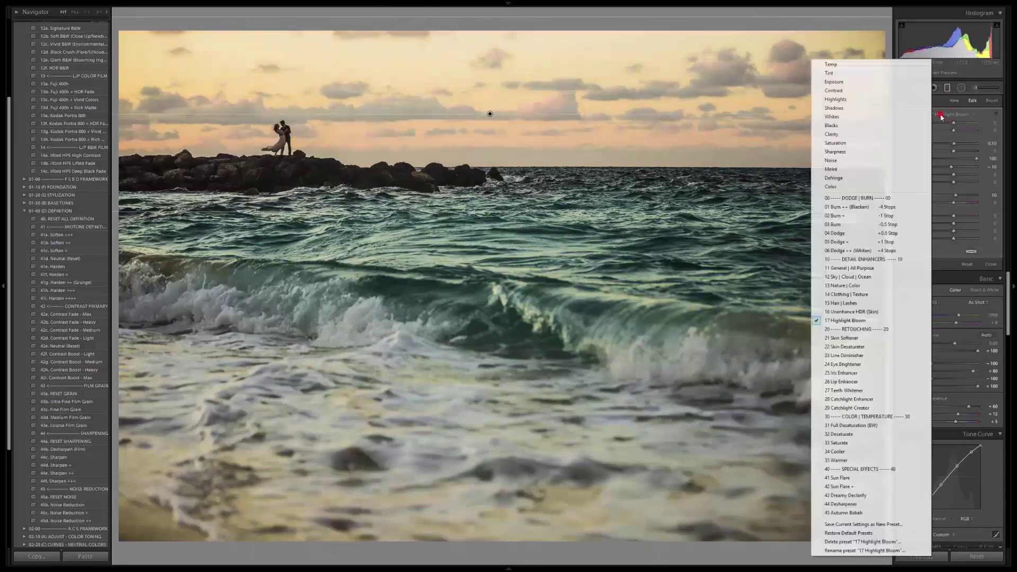
{"action": "left_click", "coordinate": [905, 217]}
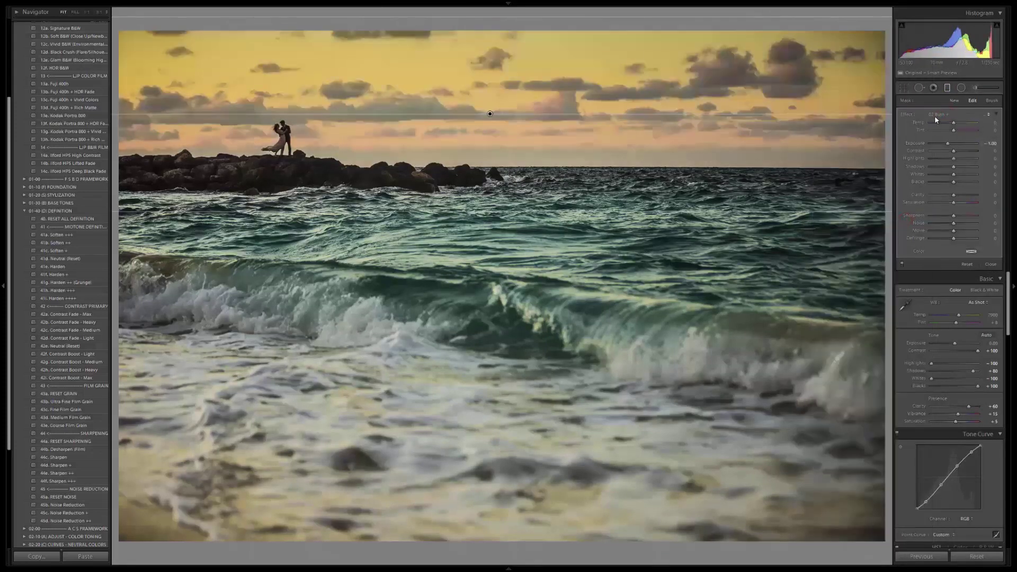
{"action": "left_click", "coordinate": [948, 114]}
{"action": "left_click", "coordinate": [883, 224]}
{"action": "left_click_drag", "start_coordinate": [490, 115], "coordinate": [503, 60]}
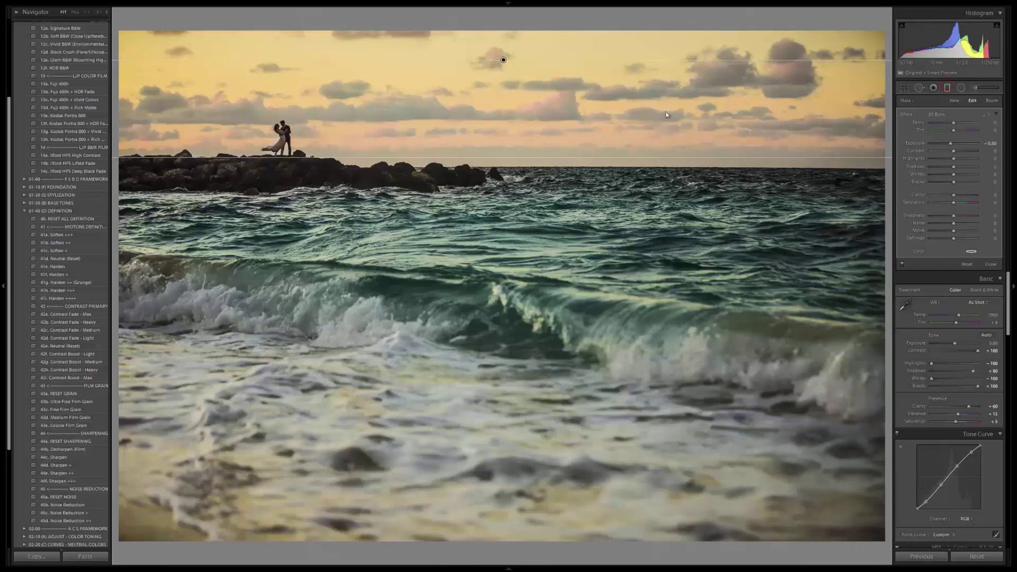
{"action": "key", "text": "m"}
{"action": "key", "text": "backslash"}
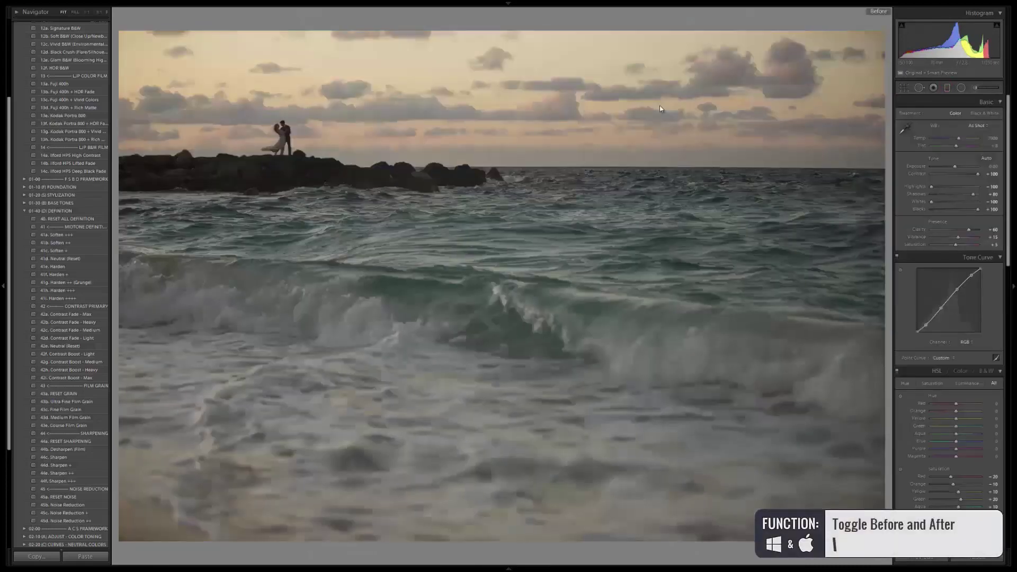
Step: Compare the ocean photo with its original and slightly warm its color temperature
{"action": "key", "text": "backslash"}
{"action": "key", "text": "backslash"}
{"action": "key", "text": "backslash"}
{"action": "key", "text": "backslash"}
{"action": "key", "text": "backslash"}
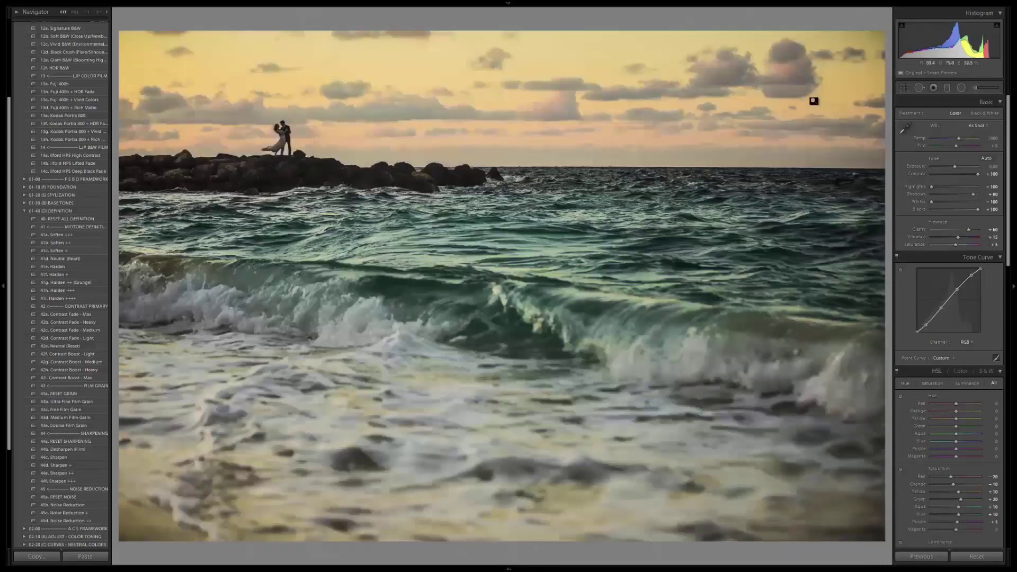
{"action": "left_click_drag", "start_coordinate": [959, 138], "coordinate": [962, 139]}
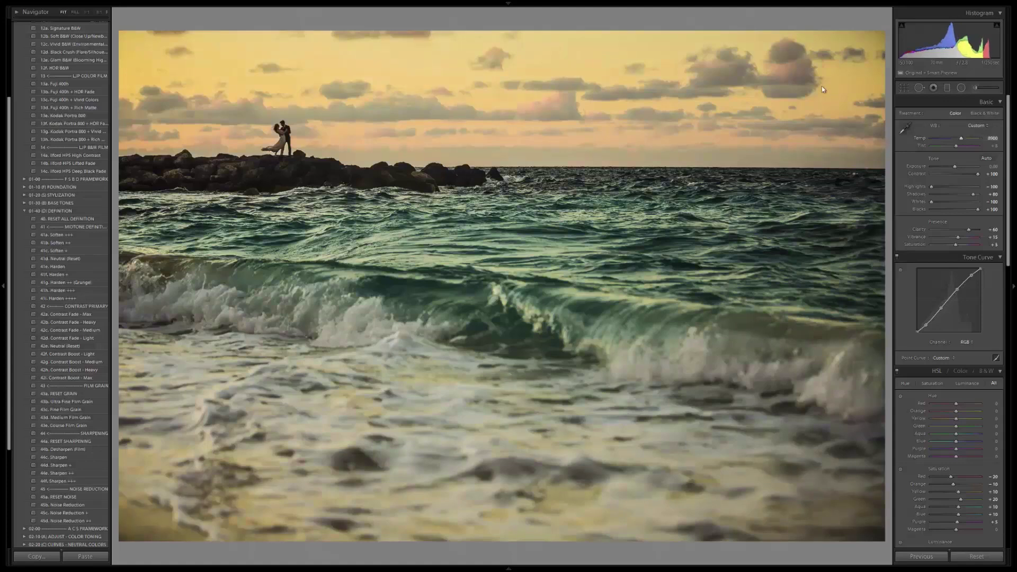
{"action": "key", "text": "backslash"}
{"action": "key", "text": "backslash"}
{"action": "key", "text": "backslash"}
Step: Open the rose-petal bath portrait for developing, try the 11a Signature Color preset and apply 11e Glam Color (Blooming Highlights)
{"action": "key", "text": "g"}
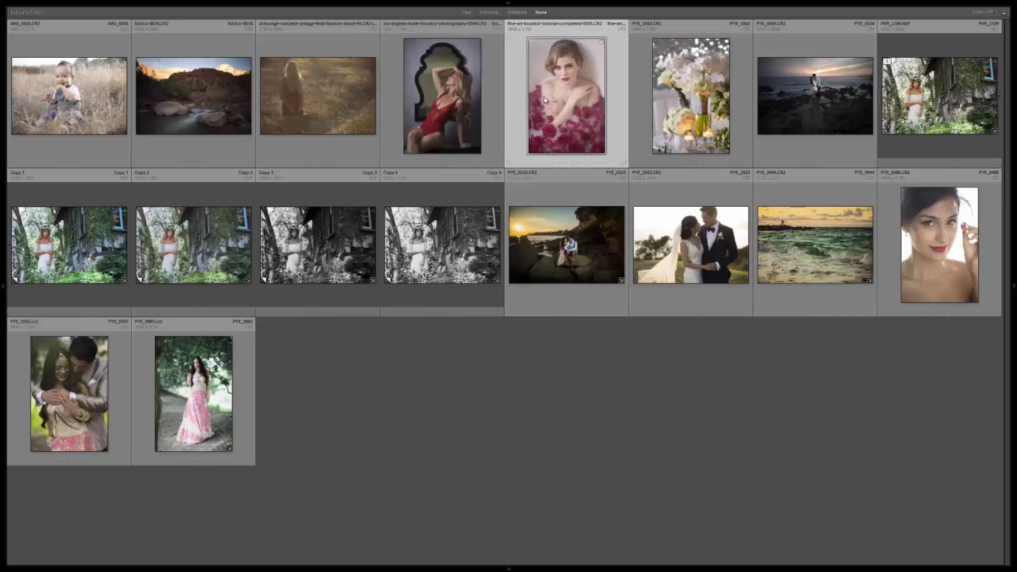
{"action": "key", "text": "d"}
{"action": "scroll", "coordinate": [77, 156], "scroll_direction": "up", "scroll_amount": 5}
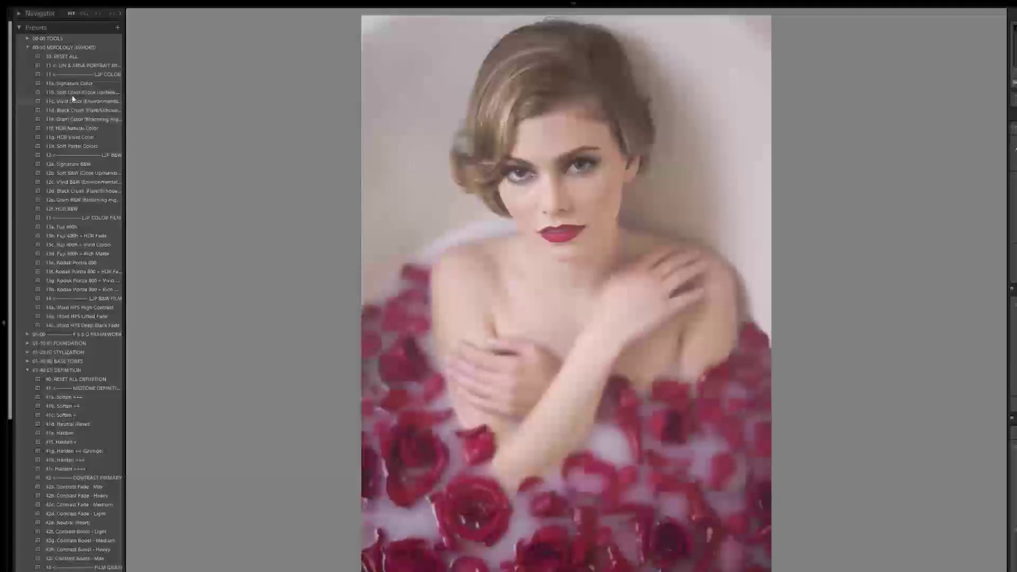
{"action": "left_click", "coordinate": [72, 84]}
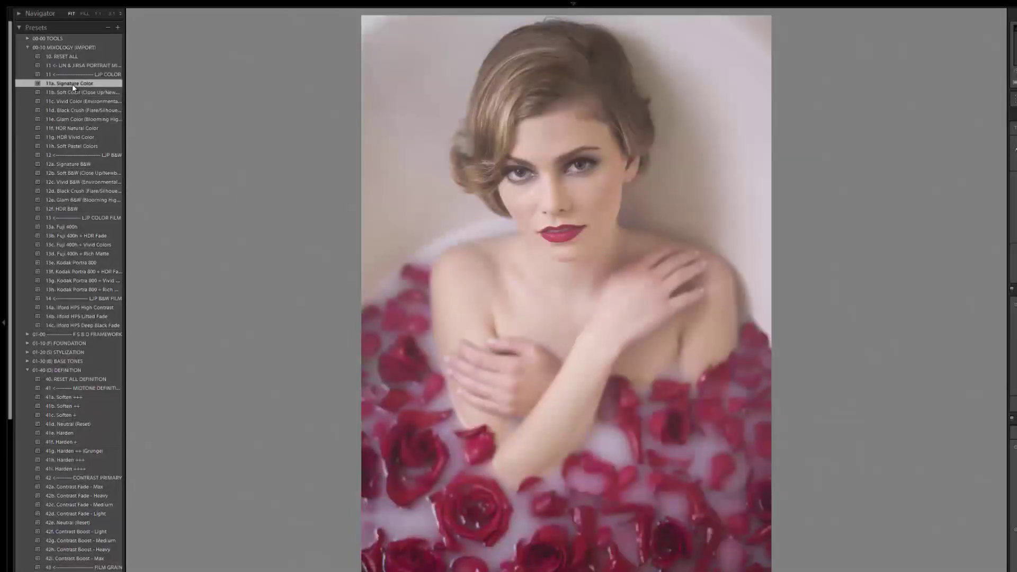
{"action": "left_click", "coordinate": [65, 116]}
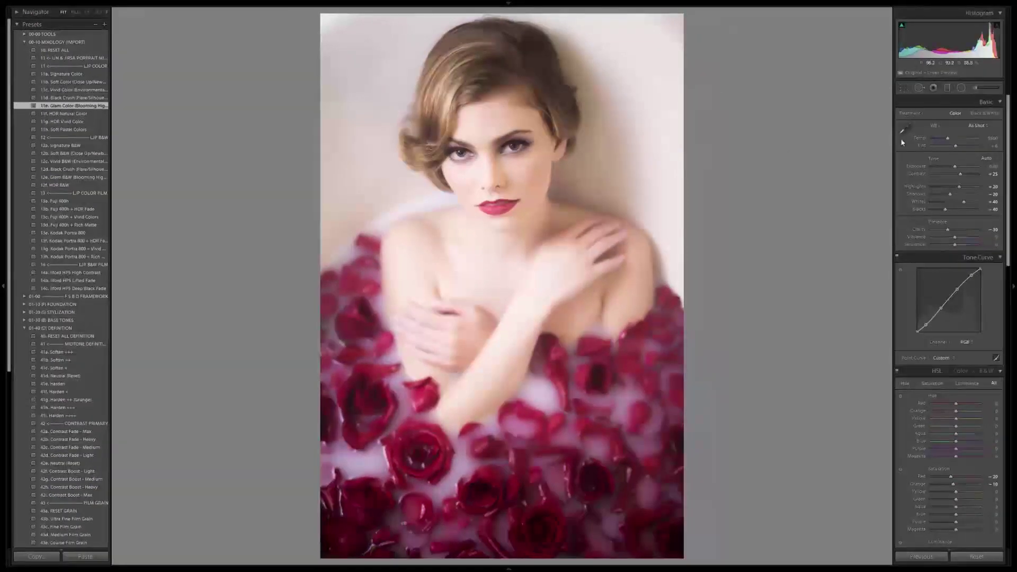
Step: Cool the rose-petal portrait's color temperature slightly and compare the edit with the original
{"action": "left_click_drag", "start_coordinate": [955, 140], "coordinate": [945, 139]}
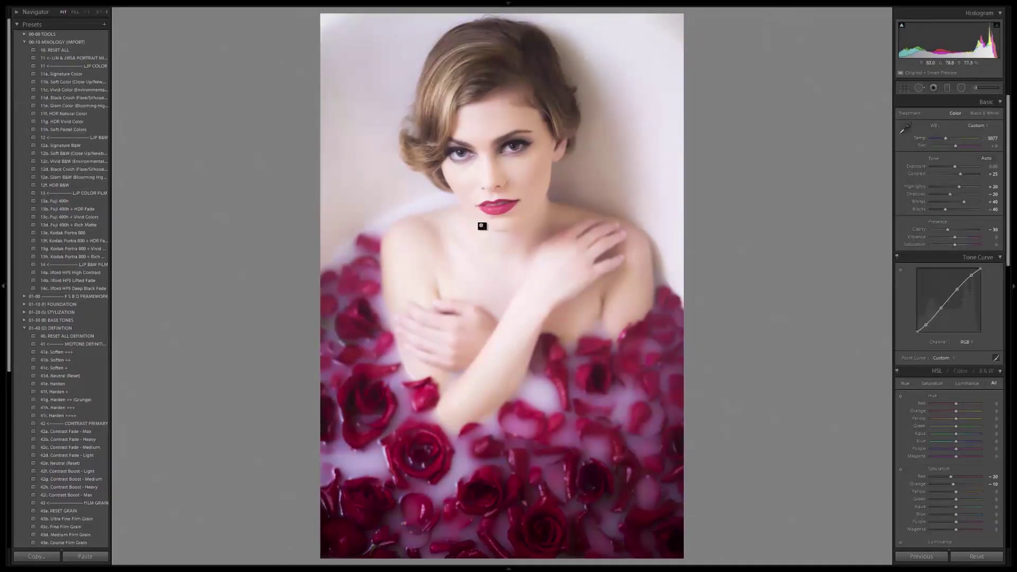
{"action": "key", "text": "backslash"}
{"action": "key", "text": "backslash"}
{"action": "key", "text": "backslash"}
{"action": "key", "text": "backslash"}
{"action": "key", "text": "backslash"}
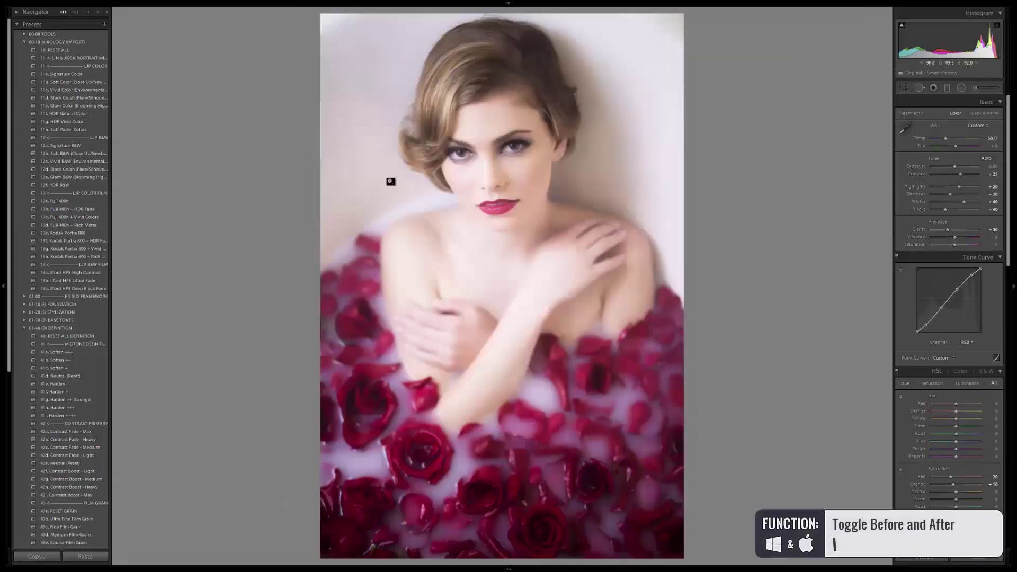
Step: Add the 00a Profile Correction preset to the portrait, lower its exposure to -0.30, and compare before and after
{"action": "left_click", "coordinate": [42, 34]}
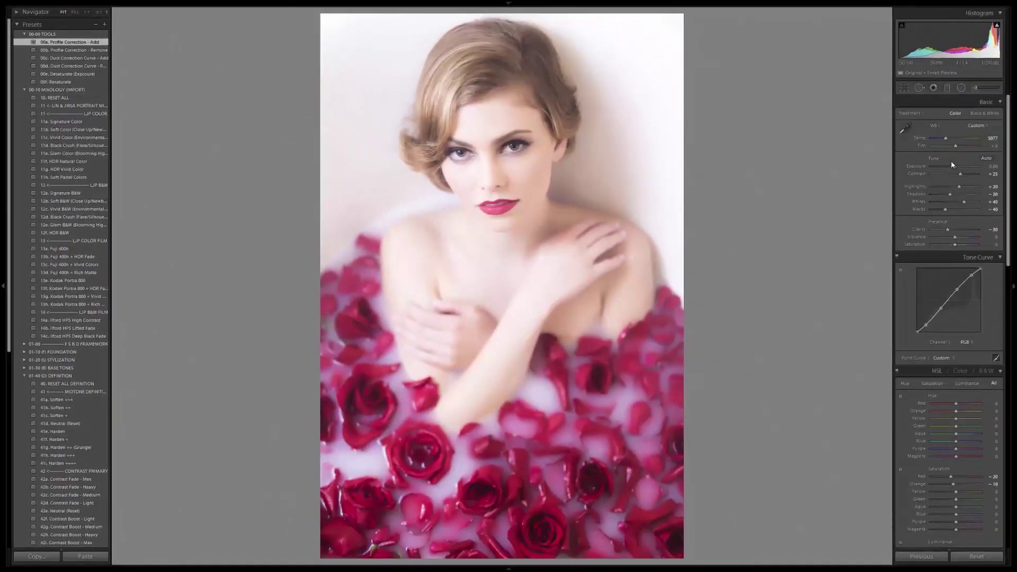
{"action": "left_click", "coordinate": [953, 166]}
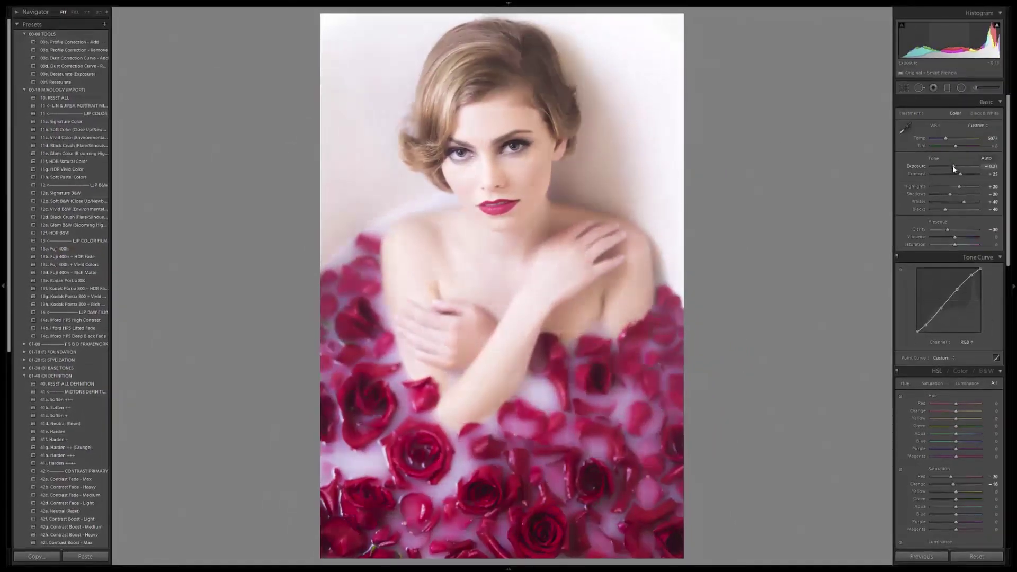
{"action": "left_click", "coordinate": [42, 34]}
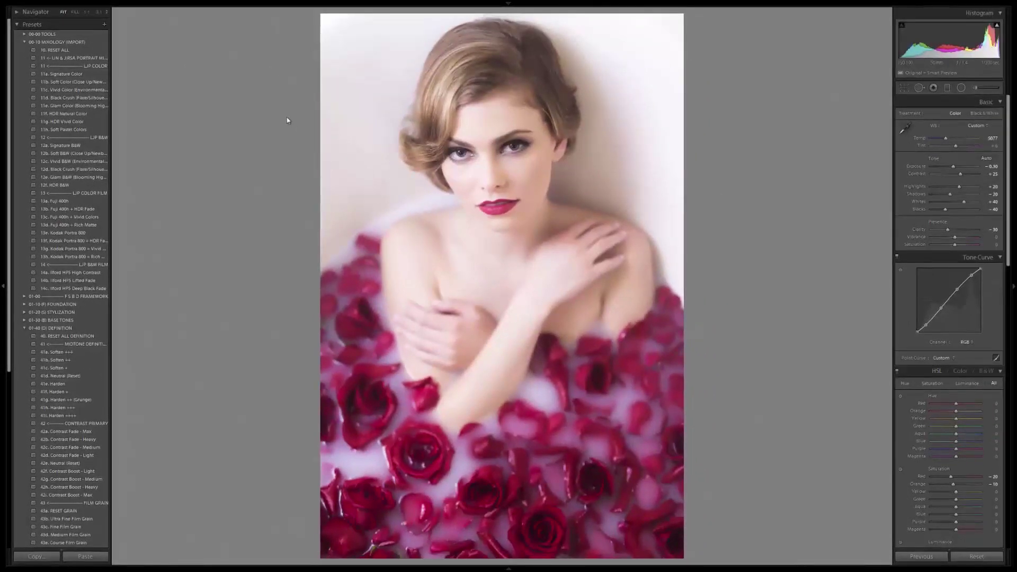
{"action": "key", "text": "backslash"}
{"action": "key", "text": "backslash"}
{"action": "key", "text": "backslash"}
{"action": "key", "text": "backslash"}
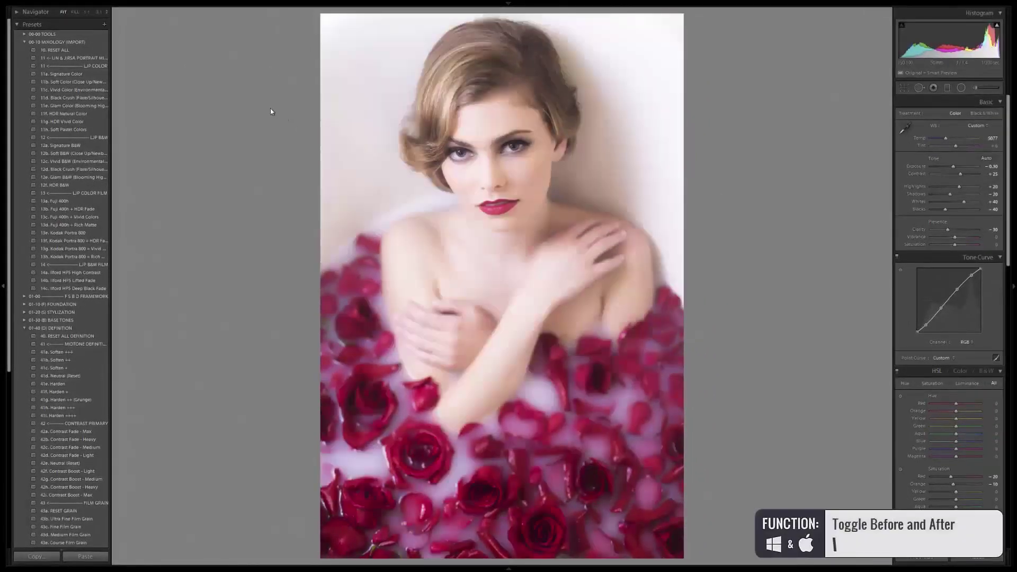
Step: Open the portrait of the woman in red beside the mirror and apply the 11c Vivid Color (Environmental Portrait) preset
{"action": "key", "text": "g"}
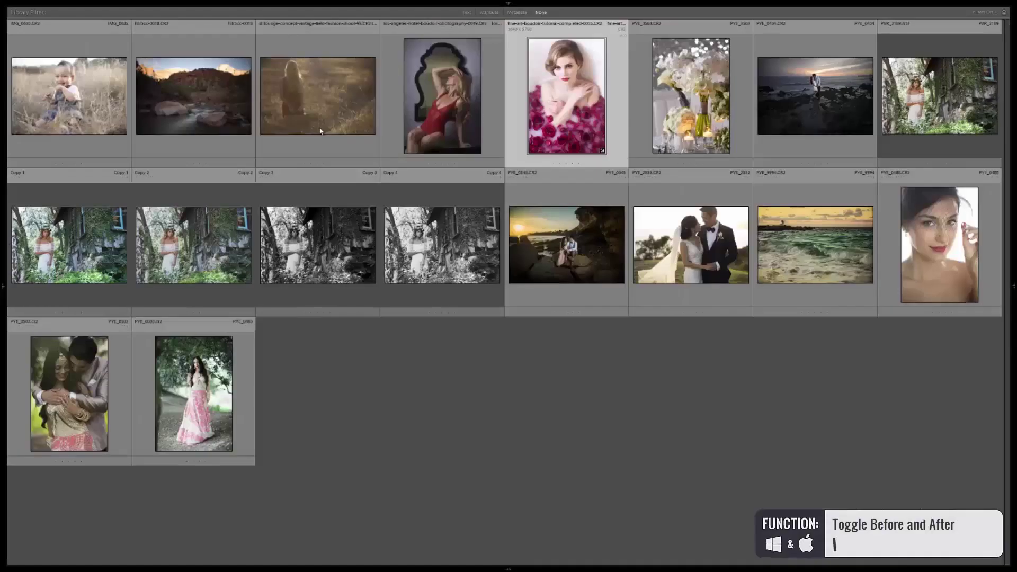
{"action": "left_click", "coordinate": [323, 125]}
{"action": "left_click", "coordinate": [437, 96]}
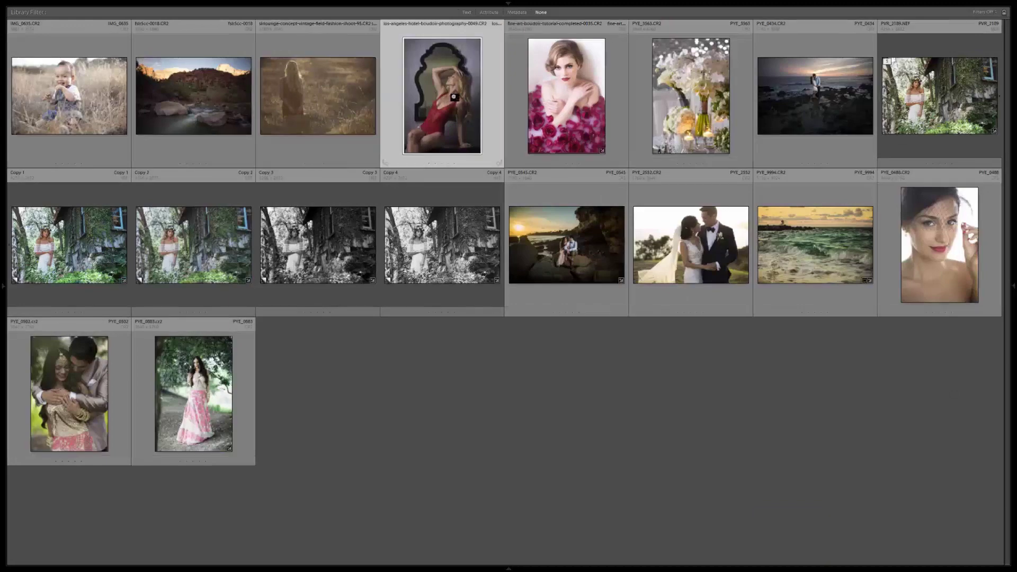
{"action": "double_click", "coordinate": [443, 91]}
{"action": "key", "text": "d"}
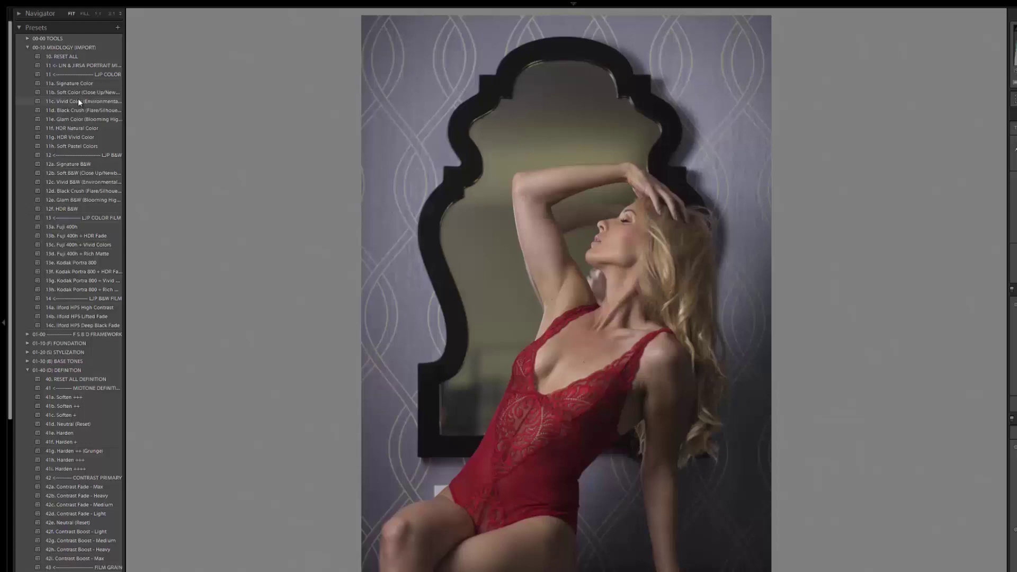
{"action": "left_click", "coordinate": [79, 100]}
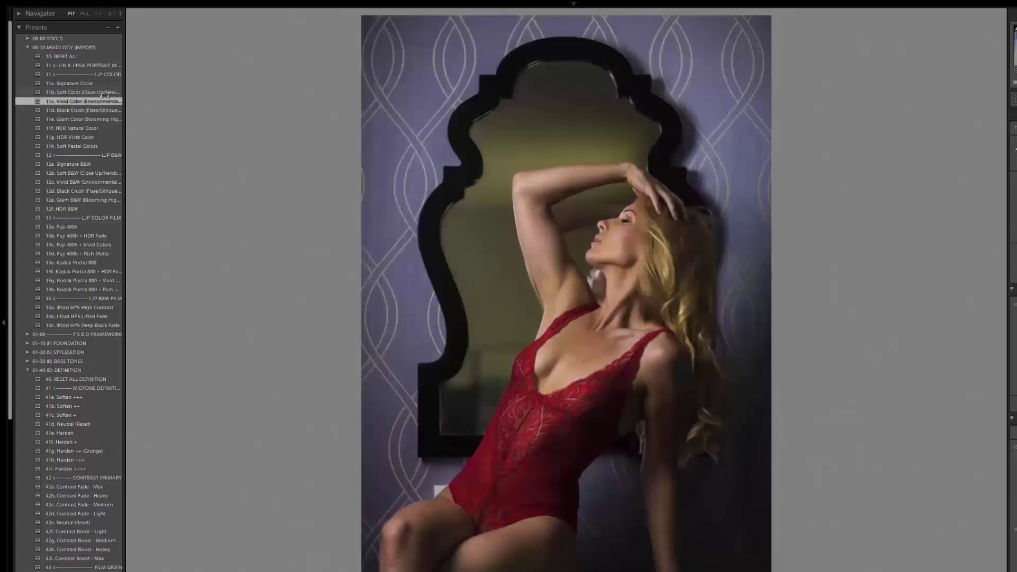
{"action": "left_click_drag", "start_coordinate": [126, 96], "coordinate": [148, 100]}
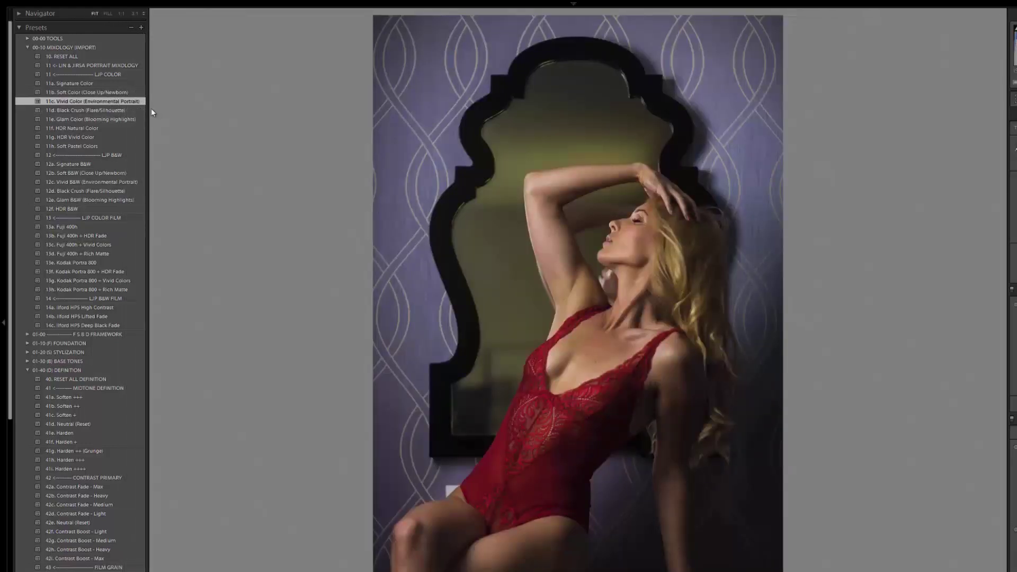
{"action": "left_click_drag", "start_coordinate": [148, 109], "coordinate": [129, 110]}
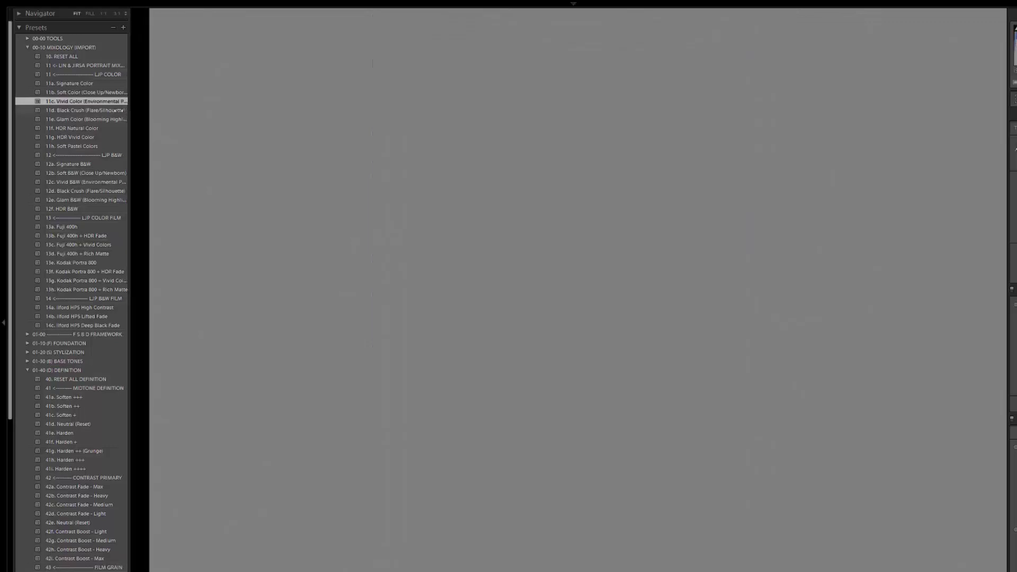
Step: Try the 11b Soft Color preset, replace it with 11e Glam Color (Blooming Highlights) at exposure +0.51, and cool the temperature to 5400
{"action": "left_click", "coordinate": [91, 93]}
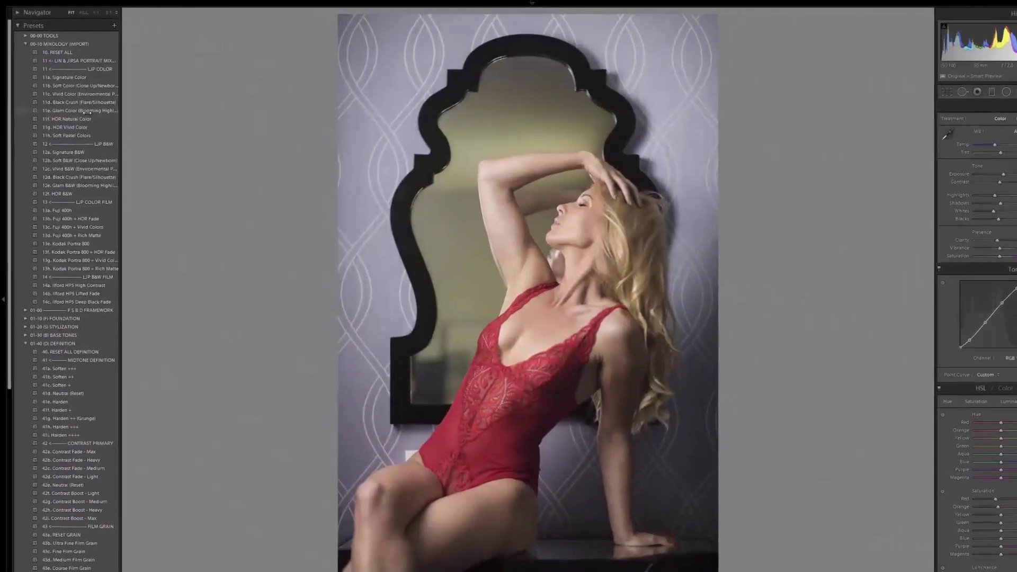
{"action": "left_click", "coordinate": [84, 107]}
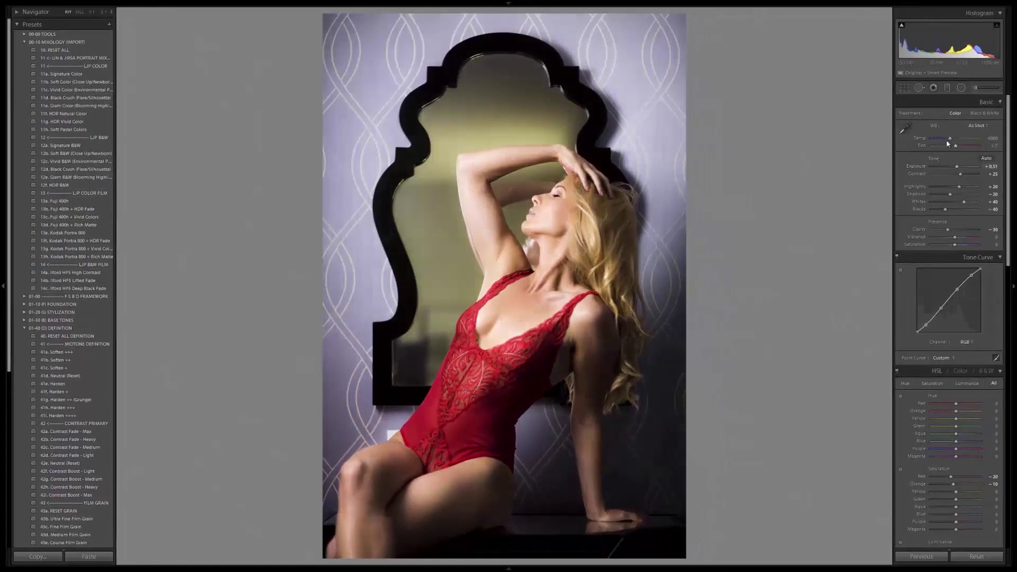
{"action": "left_click_drag", "start_coordinate": [949, 138], "coordinate": [947, 138]}
Step: Brighten the portrait's dark lower-right corner with a diagonal graduated filter using 05 Dodge +, reducing its exposure to about 0.77
{"action": "left_click", "coordinate": [946, 89]}
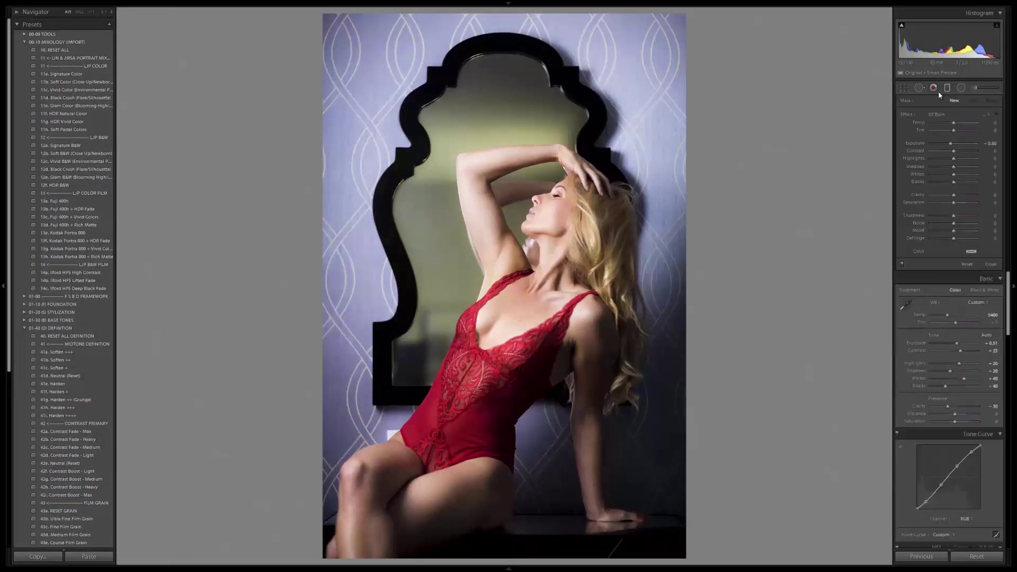
{"action": "left_click", "coordinate": [942, 114]}
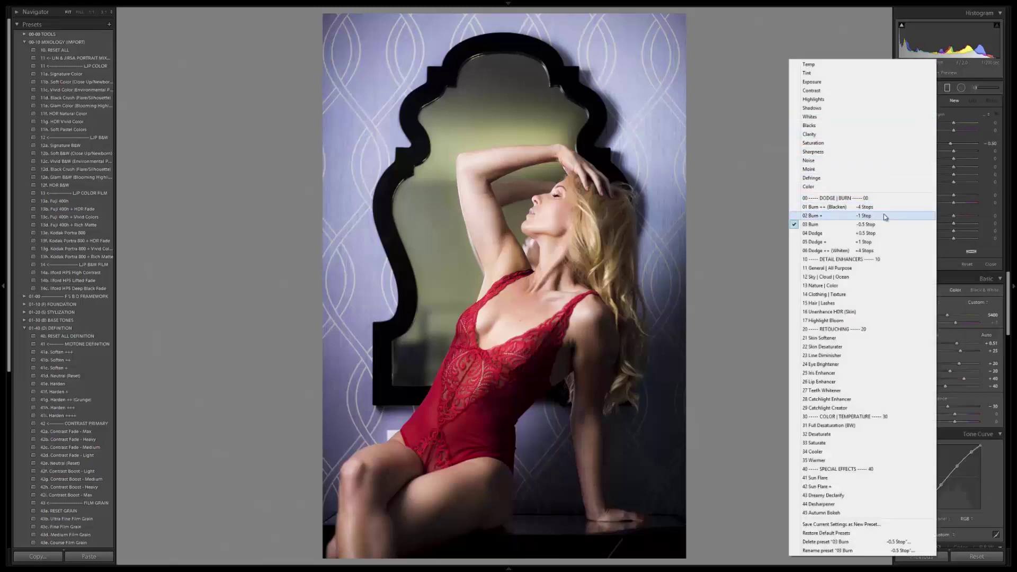
{"action": "left_click", "coordinate": [854, 243]}
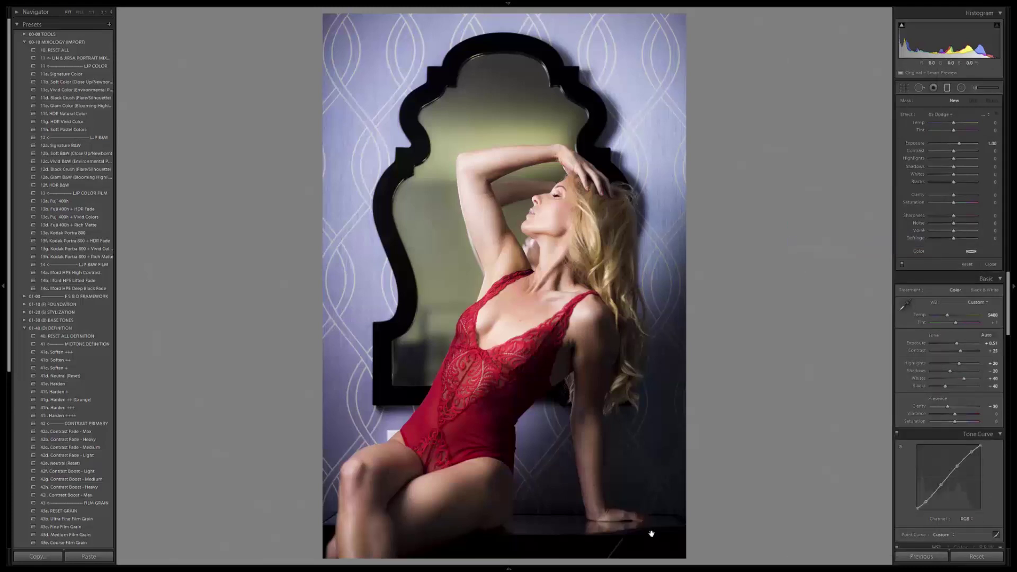
{"action": "left_click_drag", "start_coordinate": [651, 533], "coordinate": [416, 295]}
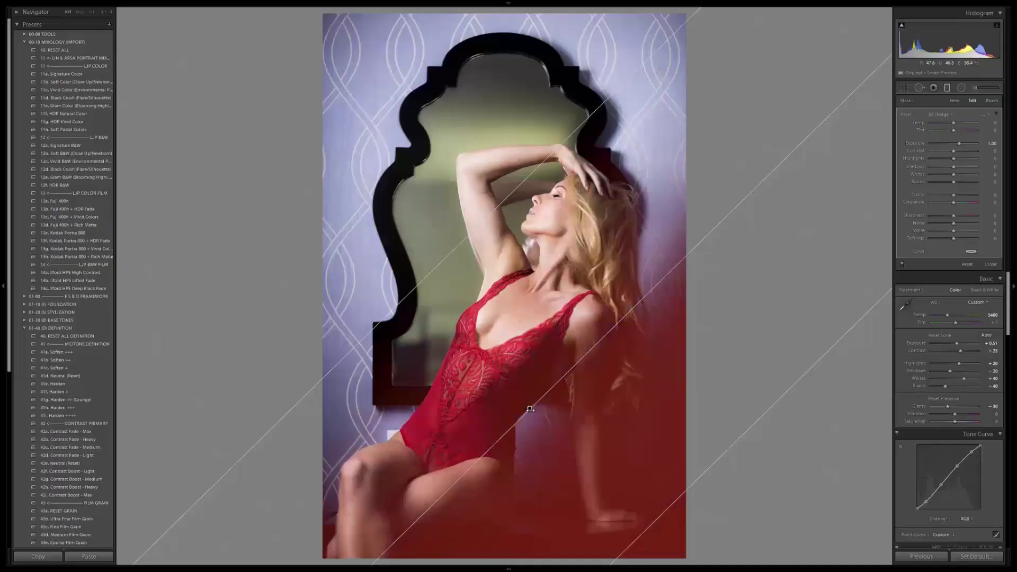
{"action": "left_click_drag", "start_coordinate": [554, 409], "coordinate": [507, 413]}
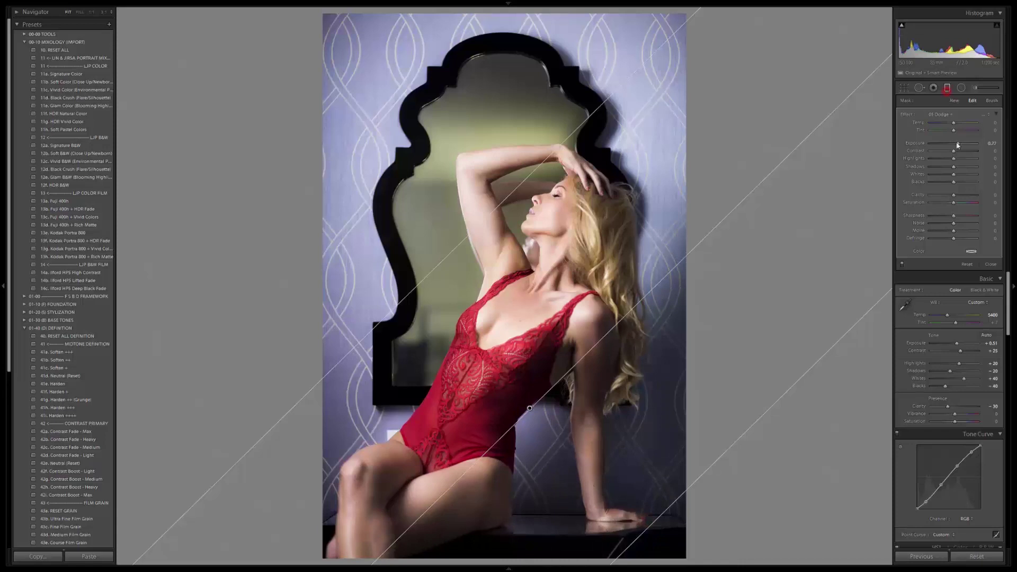
{"action": "left_click", "coordinate": [948, 89]}
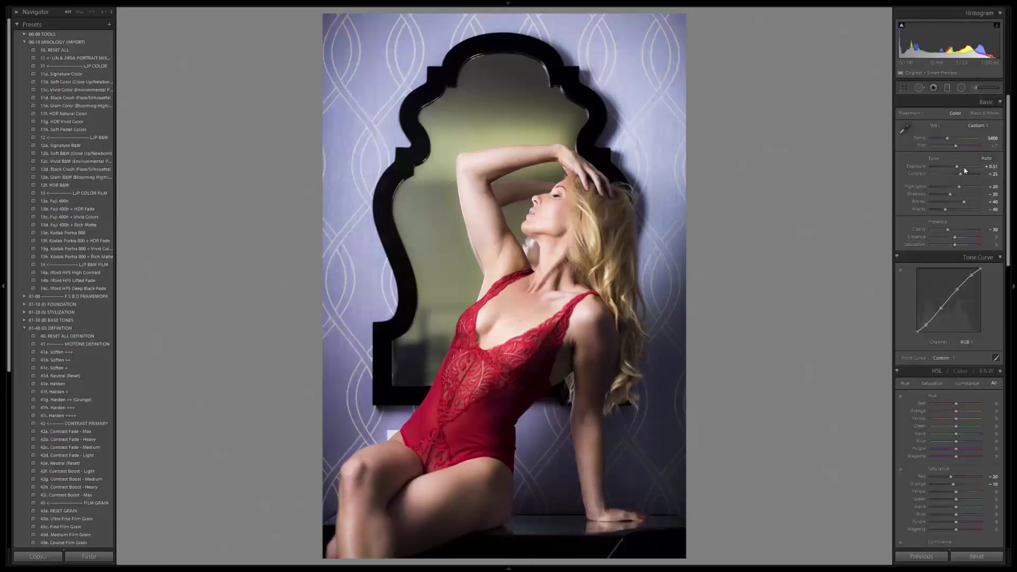
{"action": "left_click_drag", "start_coordinate": [964, 170], "coordinate": [962, 169]}
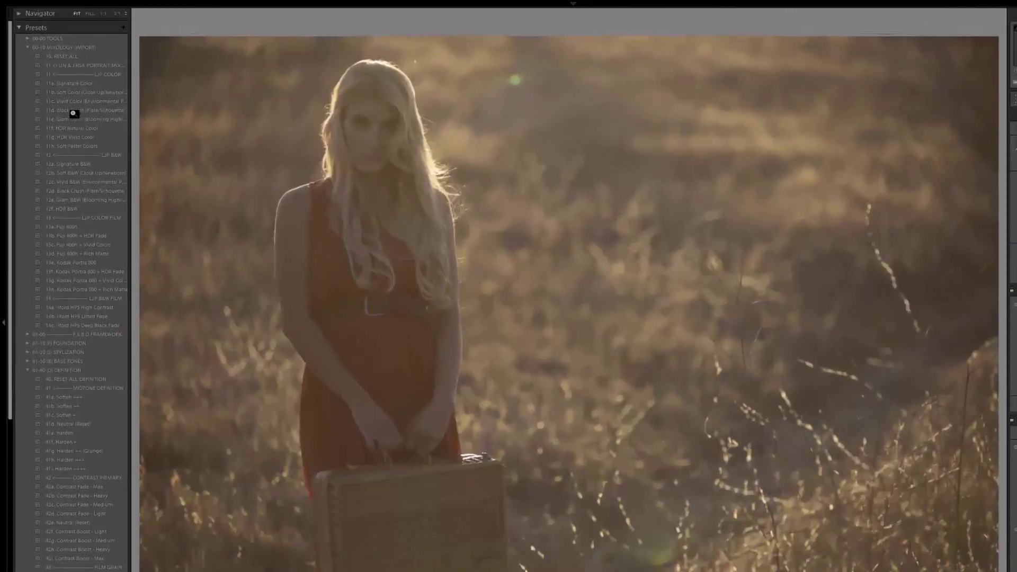
Step: Try 11d Black Crush (Flare/Silhouette) with exposure about +1.07 on the suitcase portrait in the field, and replace it with 11e Glam Color
{"action": "left_click", "coordinate": [76, 109]}
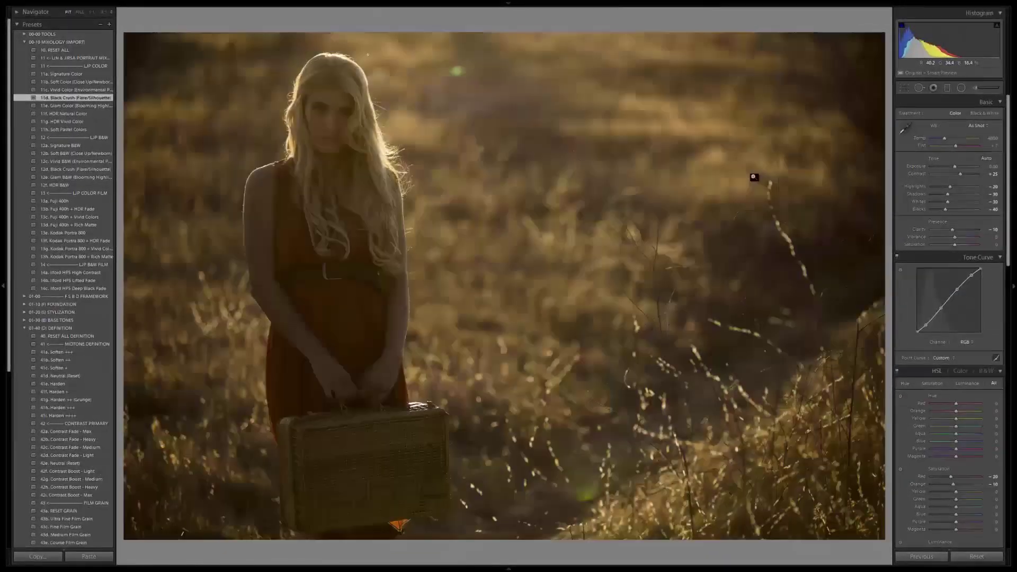
{"action": "left_click_drag", "start_coordinate": [954, 166], "coordinate": [960, 171]}
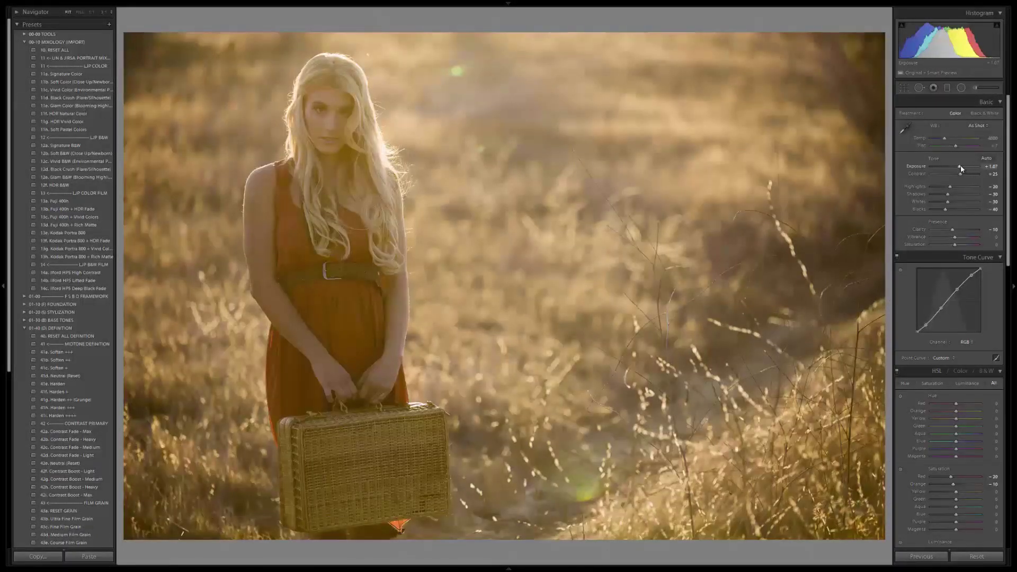
{"action": "left_click", "coordinate": [80, 105]}
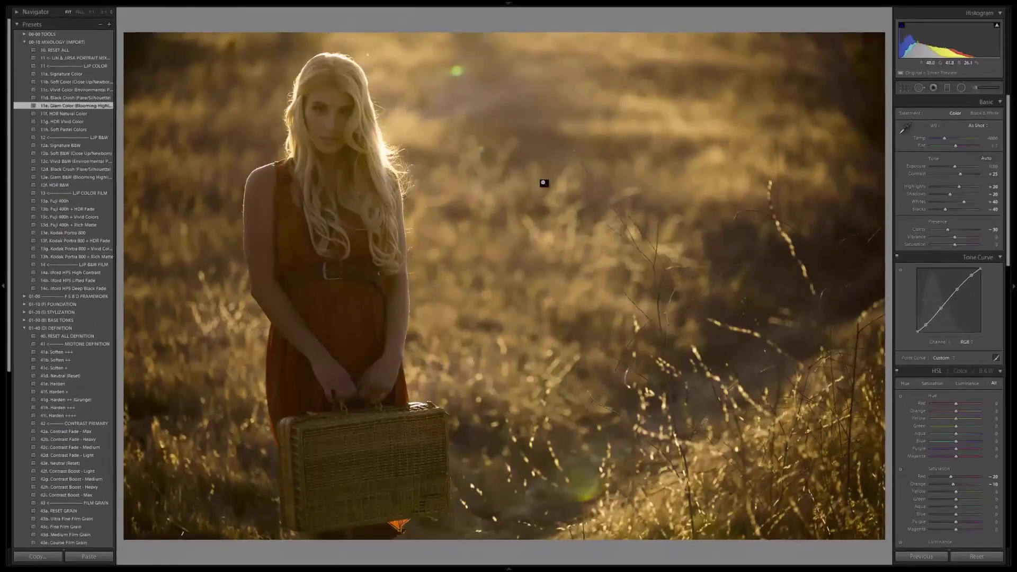
Step: Open the photo of the toddler in the field, try 11c Vivid Color (Environmental Portrait), and apply 12b Soft B&W (Close Up/Newborn)
{"action": "key", "text": "g"}
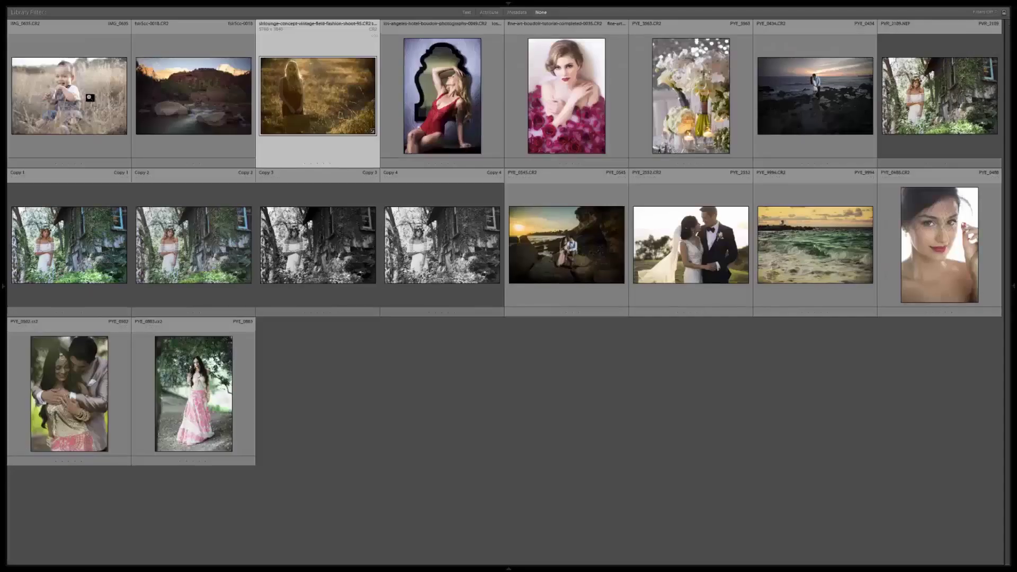
{"action": "left_click", "coordinate": [131, 83]}
{"action": "double_click", "coordinate": [89, 87]}
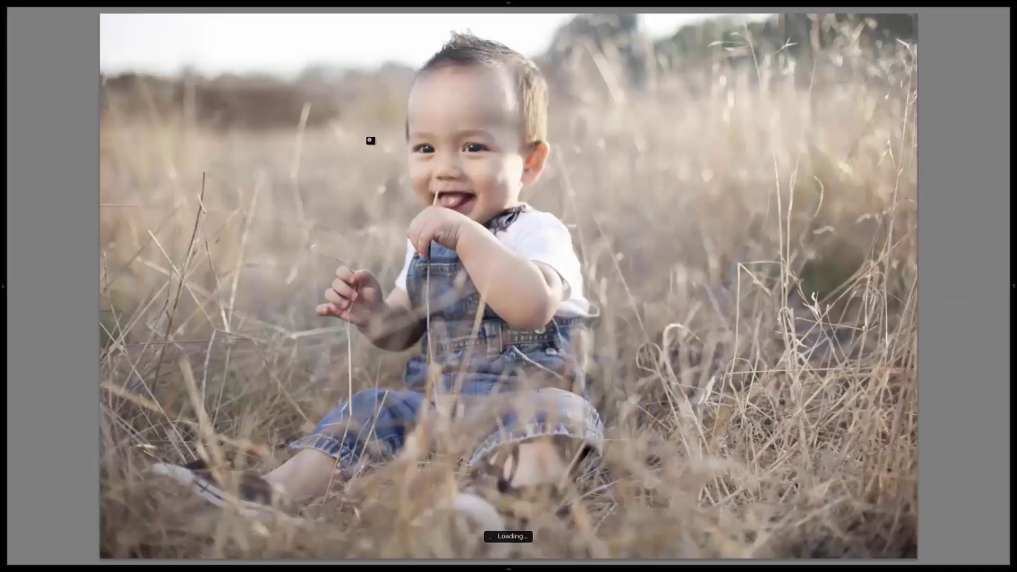
{"action": "key", "text": "d"}
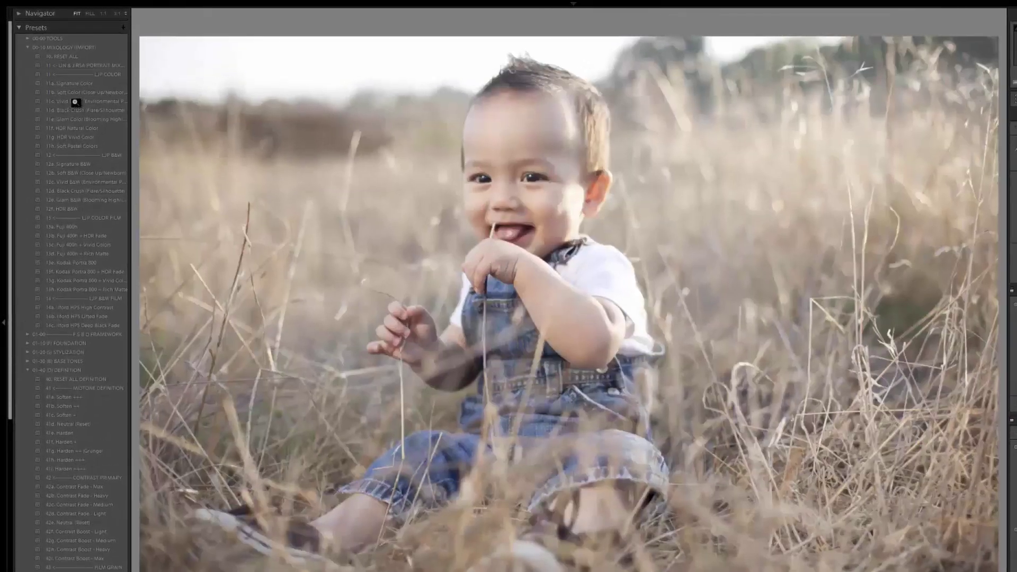
{"action": "left_click", "coordinate": [68, 102]}
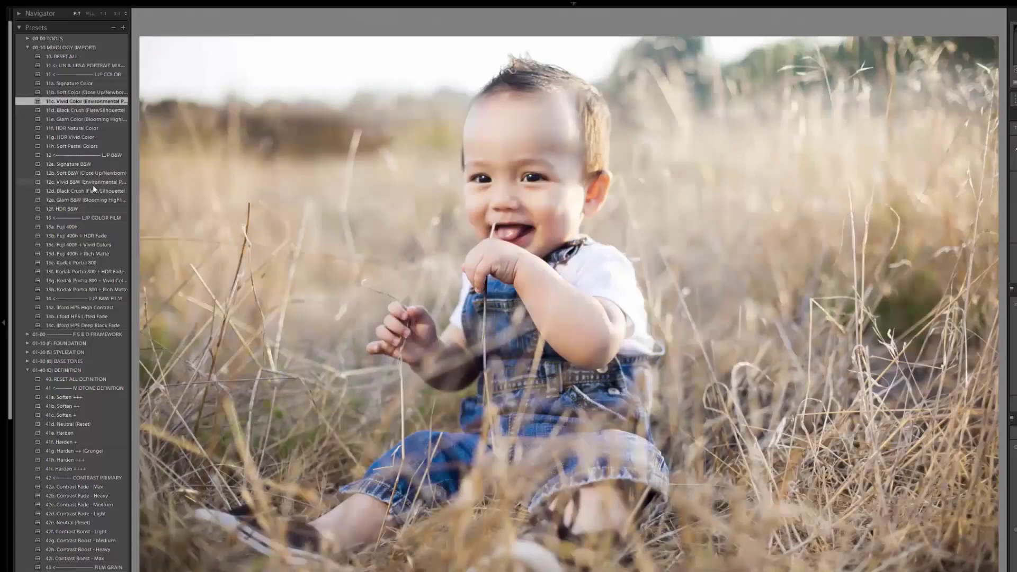
{"action": "left_click", "coordinate": [100, 173]}
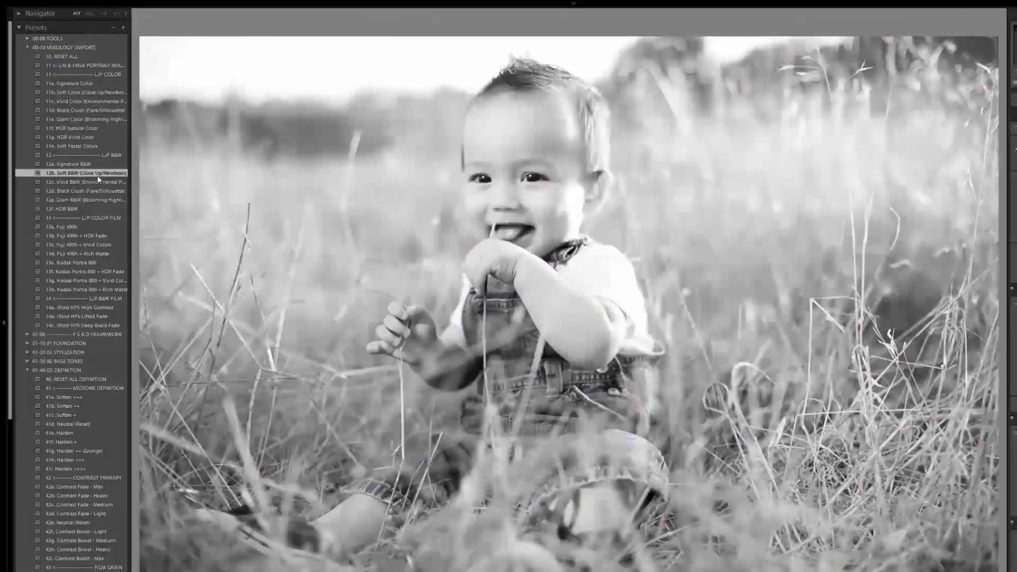
Step: Try the 12c Vivid B&W and 12d Black Crush presets on the toddler photo, and apply 11e Glam Color (Blooming Highlights)
{"action": "left_click", "coordinate": [95, 183]}
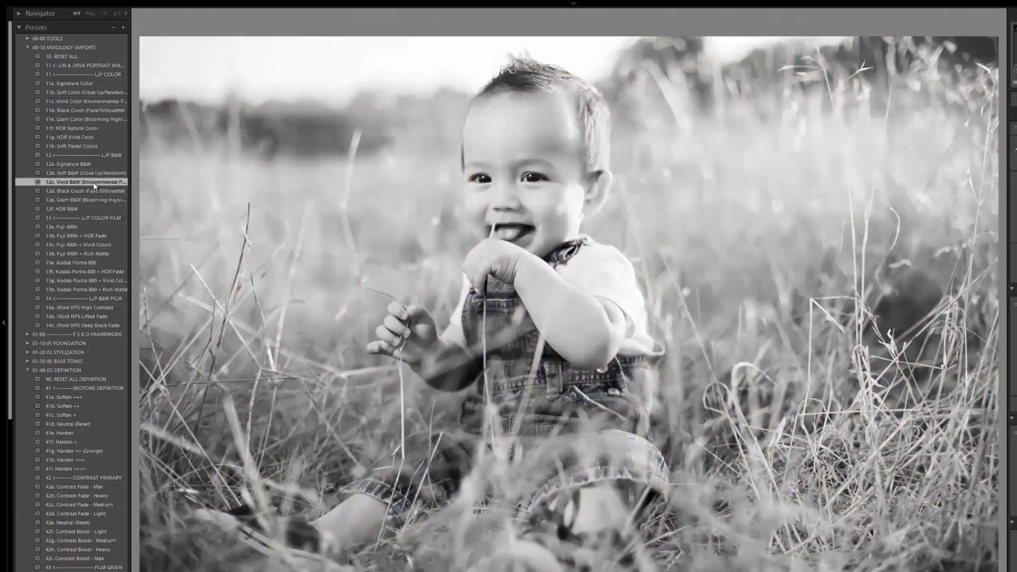
{"action": "left_click", "coordinate": [104, 194]}
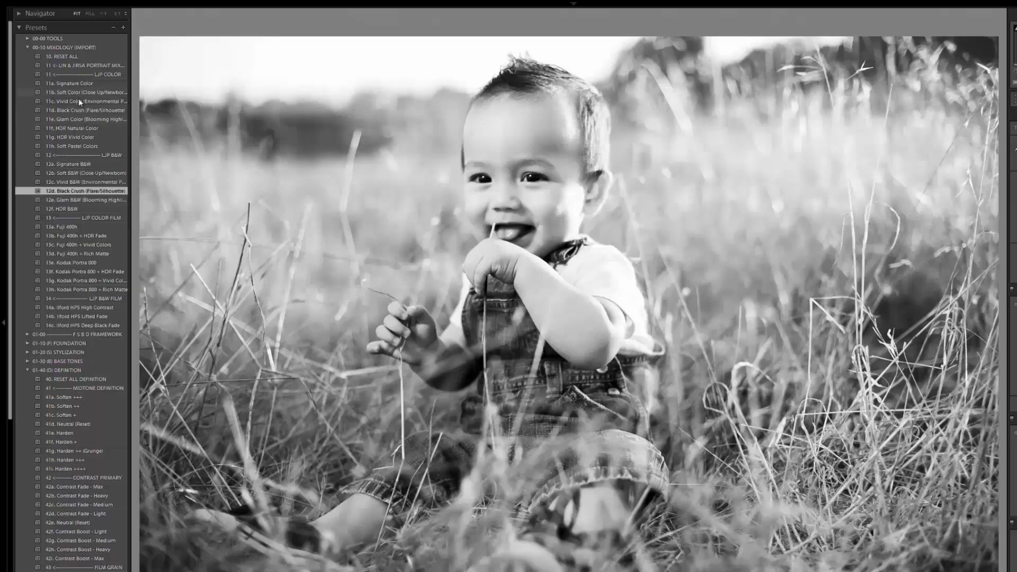
{"action": "left_click", "coordinate": [81, 119]}
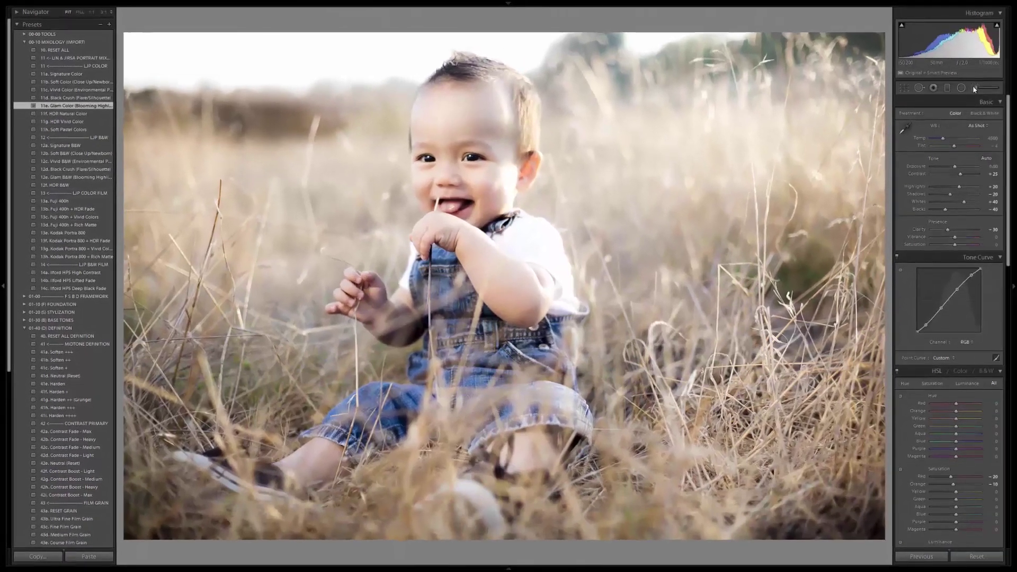
Step: Add a diagonal graduated filter with the 42 Sun Flare + effect over the toddler photo's upper-right background
{"action": "left_click", "coordinate": [974, 89]}
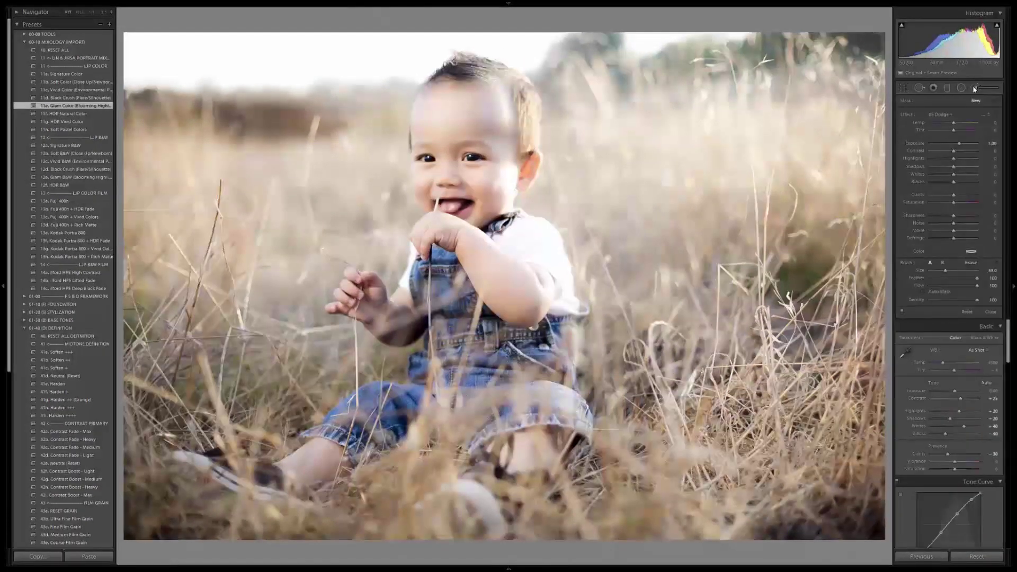
{"action": "left_click", "coordinate": [939, 115]}
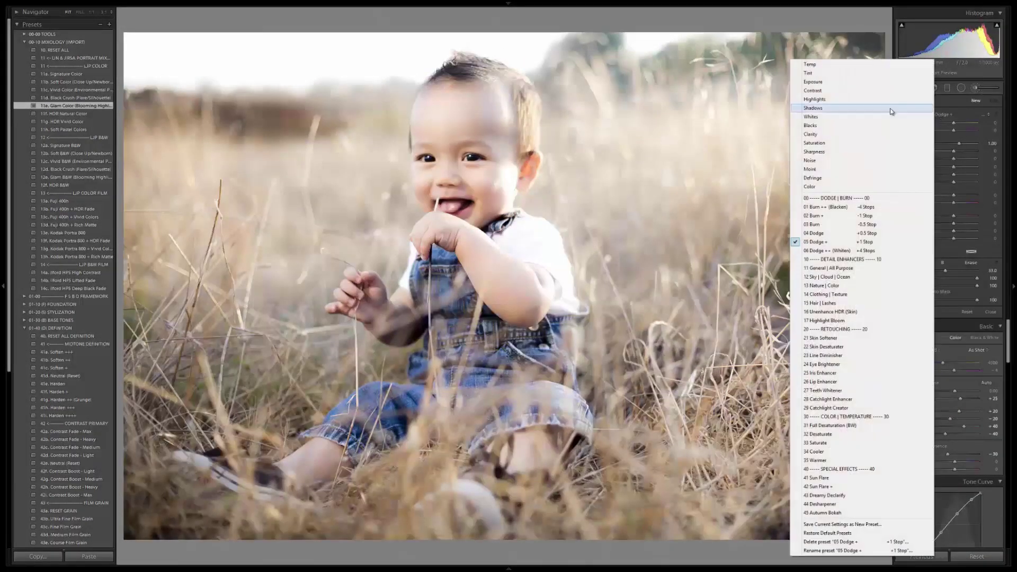
{"action": "left_click", "coordinate": [818, 486]}
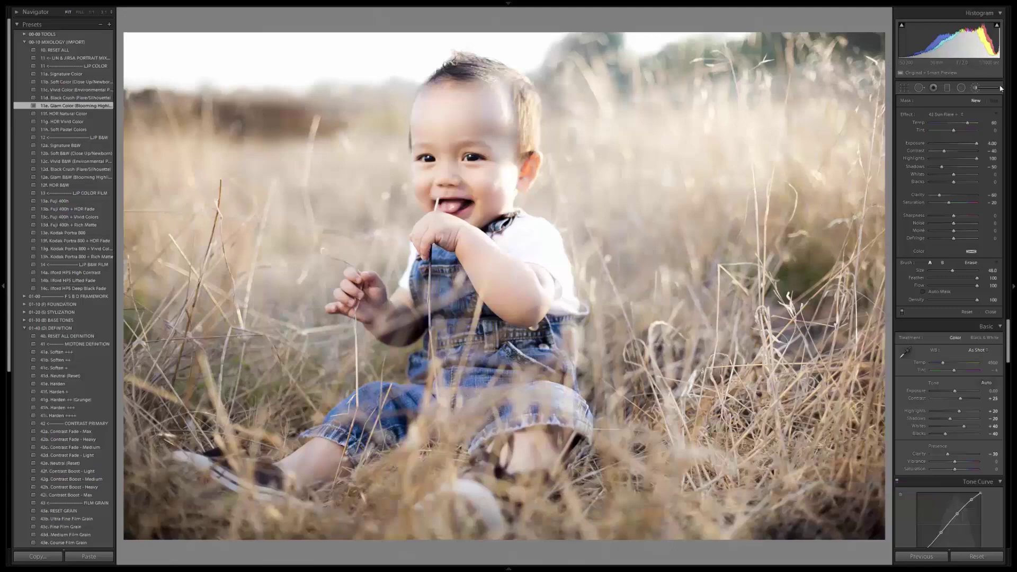
{"action": "left_click", "coordinate": [948, 89]}
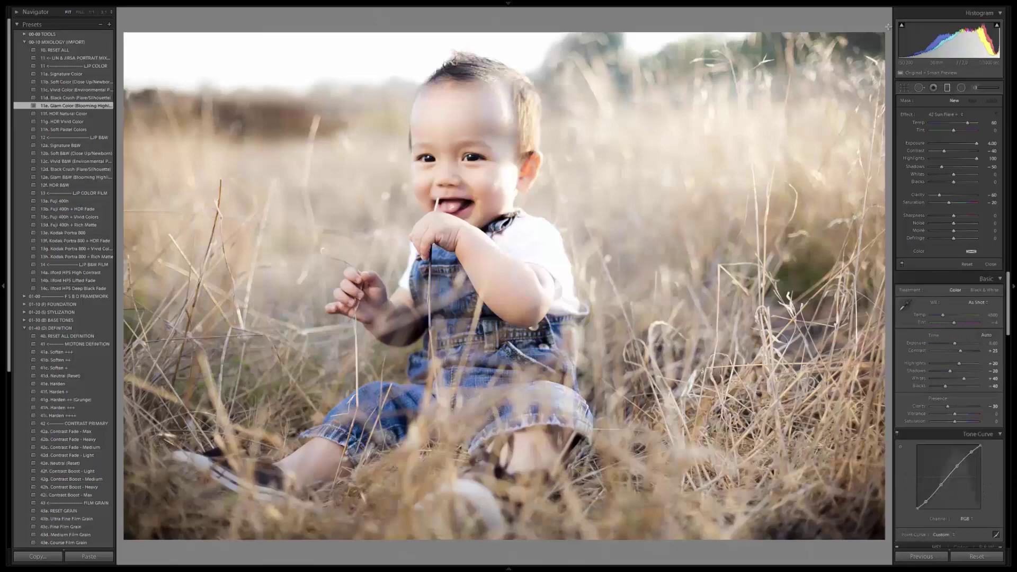
{"action": "mouse_move", "coordinate": [550, 232]}
{"action": "left_mouse_down"}
{"action": "mouse_move", "coordinate": [710, 107]}
{"action": "mouse_move", "coordinate": [588, 195]}
{"action": "left_mouse_up"}
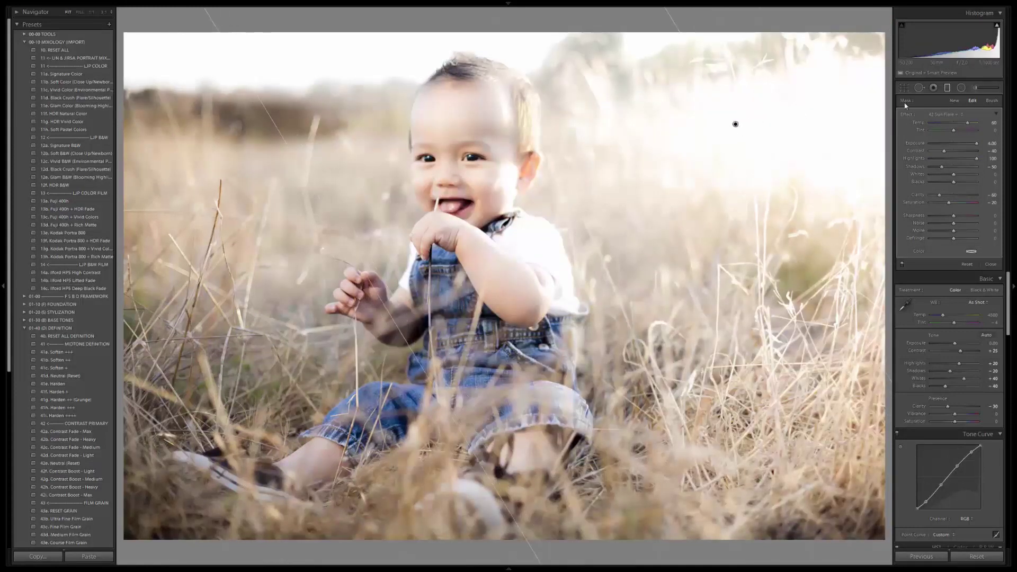
Step: Erase part of the sun flare with the graduated filter's erase brush, adjusting the brush flow
{"action": "left_click", "coordinate": [735, 124]}
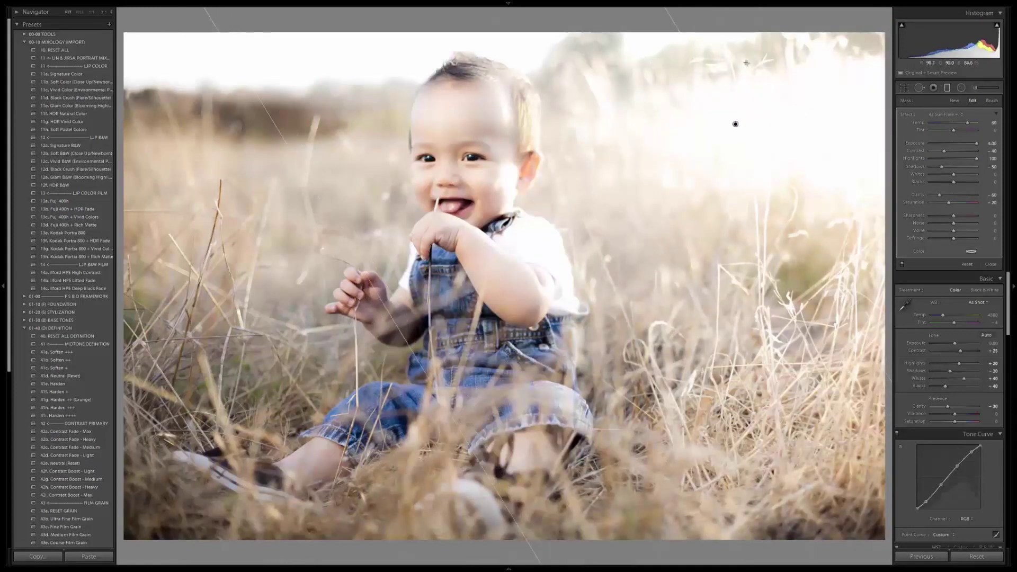
{"action": "left_click", "coordinate": [991, 100]}
{"action": "key", "text": "alt"}
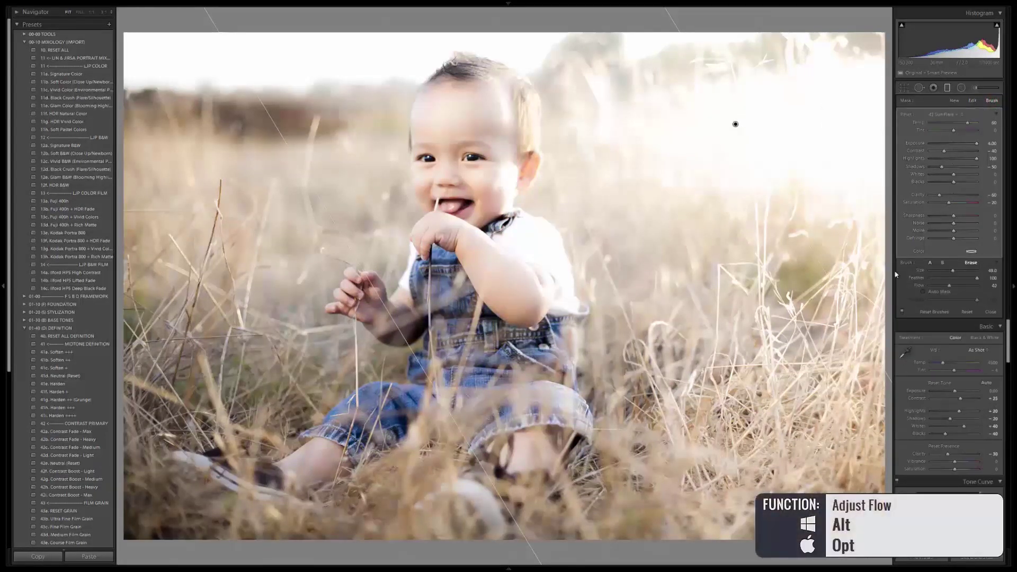
{"action": "left_click_drag", "start_coordinate": [937, 285], "coordinate": [963, 290]}
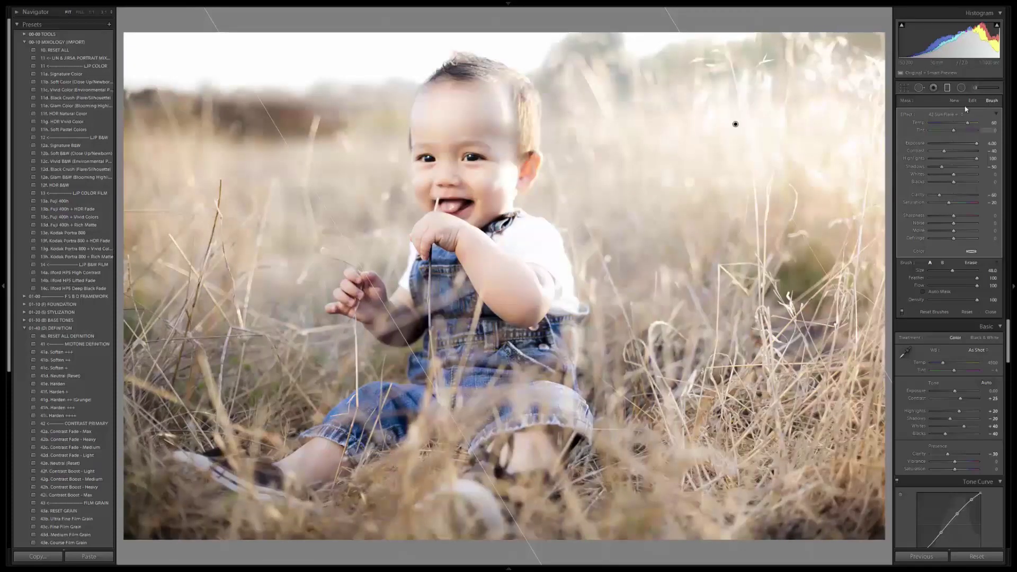
Step: Close the graduated filter and compare the toddler photo before and after the edits
{"action": "left_click", "coordinate": [948, 88]}
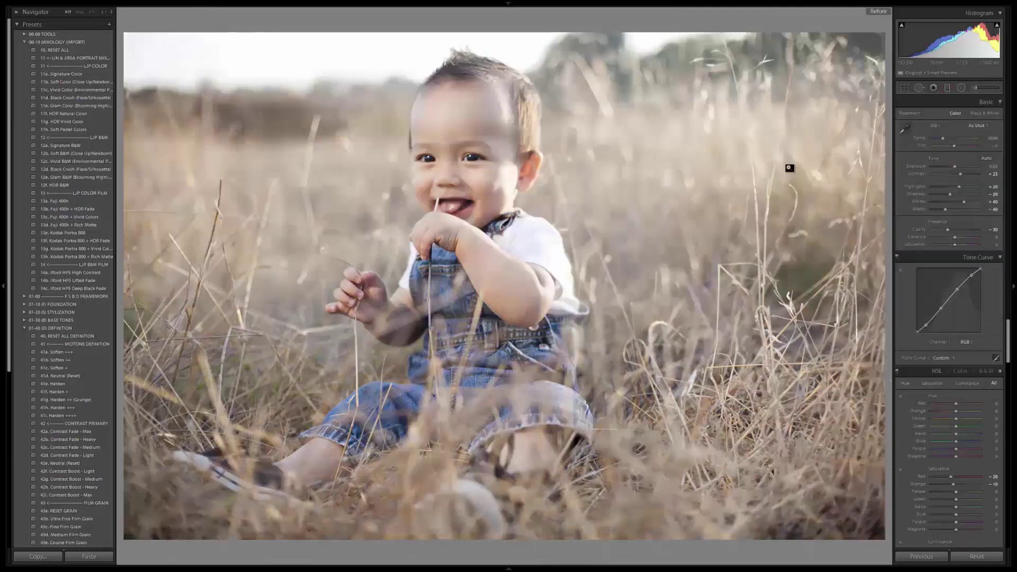
{"action": "key", "text": "backslash"}
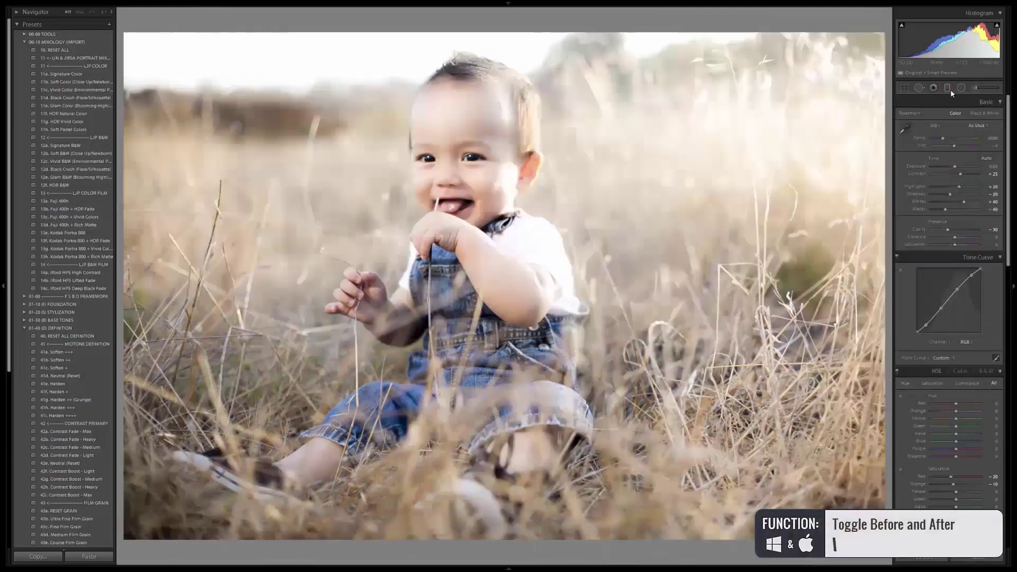
{"action": "left_click", "coordinate": [947, 88]}
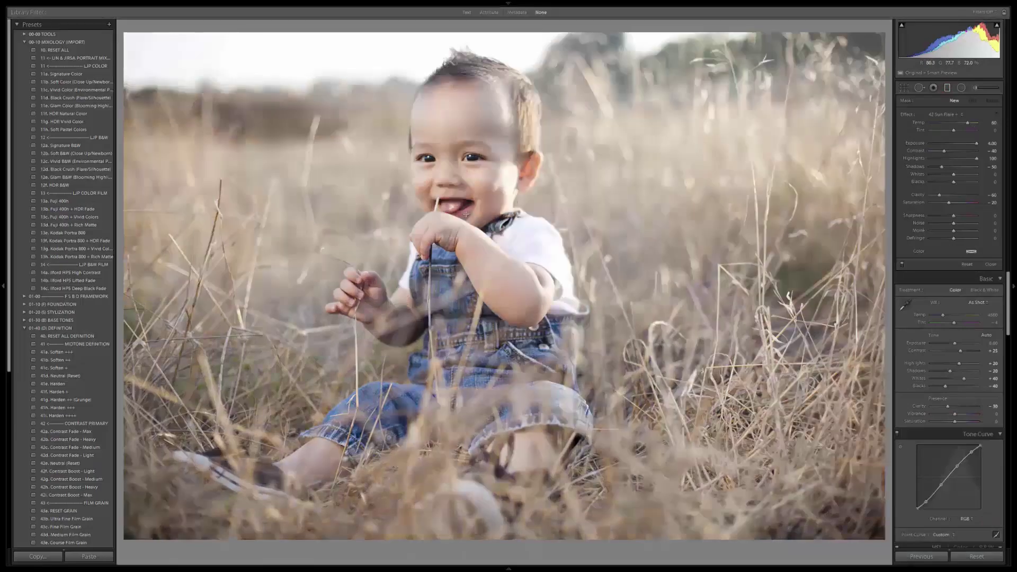
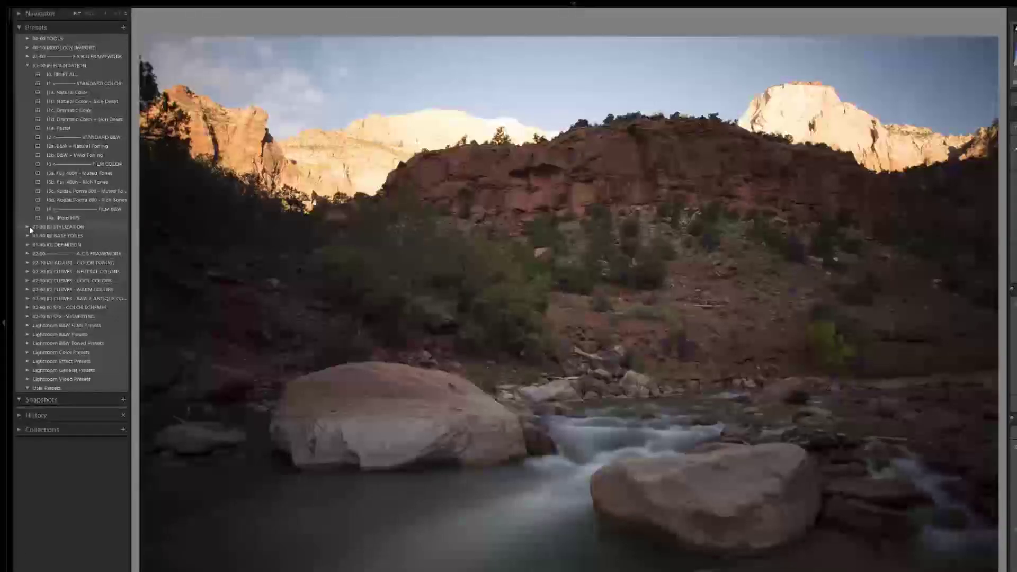
Step: Expand the Stylization, Base Tones and Definition preset groups for the canyon river photo and look through their presets
{"action": "left_click", "coordinate": [29, 226]}
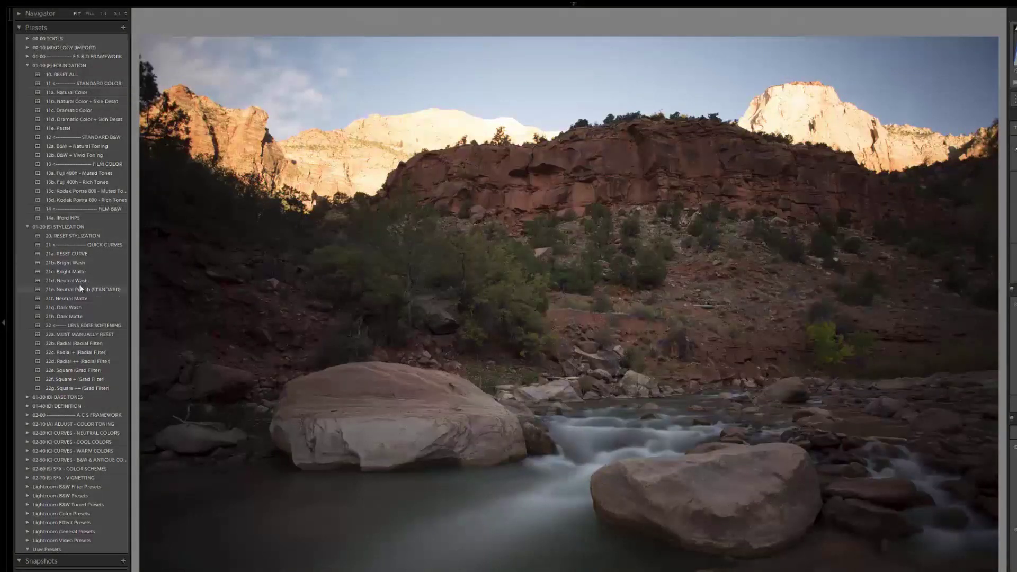
{"action": "left_click", "coordinate": [28, 396]}
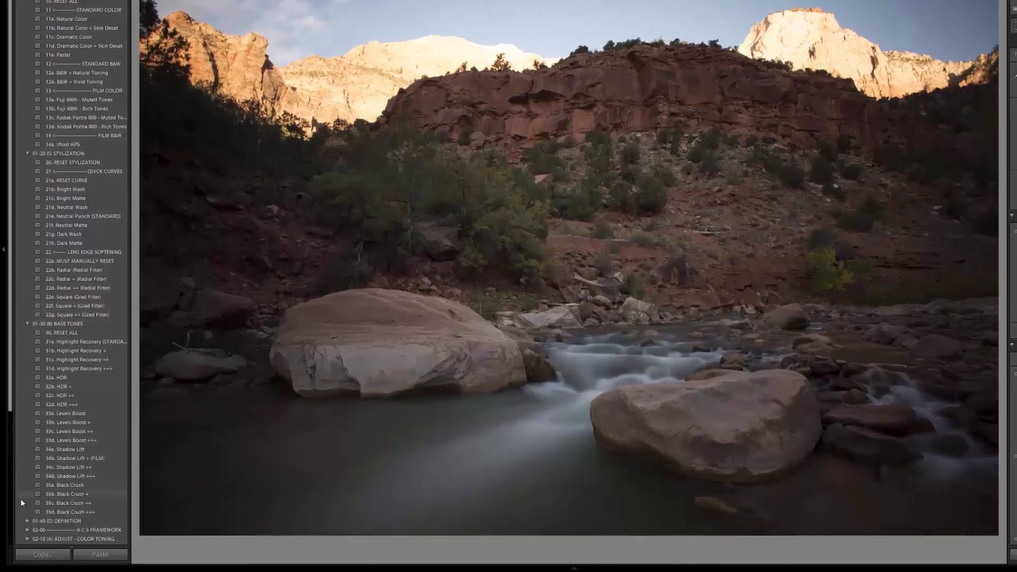
{"action": "left_click", "coordinate": [28, 521]}
{"action": "scroll", "coordinate": [62, 415], "scroll_direction": "down", "scroll_amount": 5}
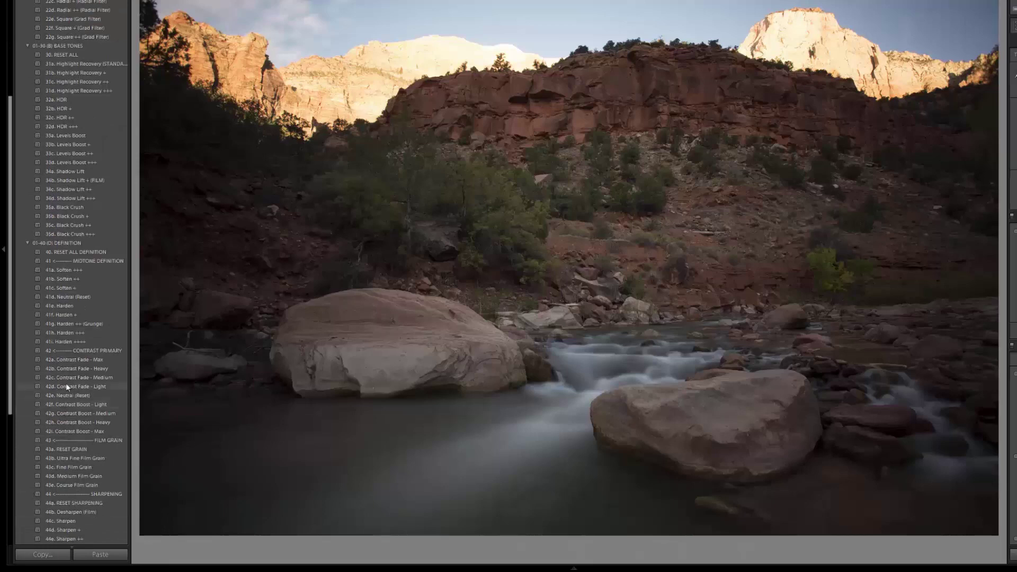
{"action": "scroll", "coordinate": [43, 339], "scroll_direction": "up", "scroll_amount": 5}
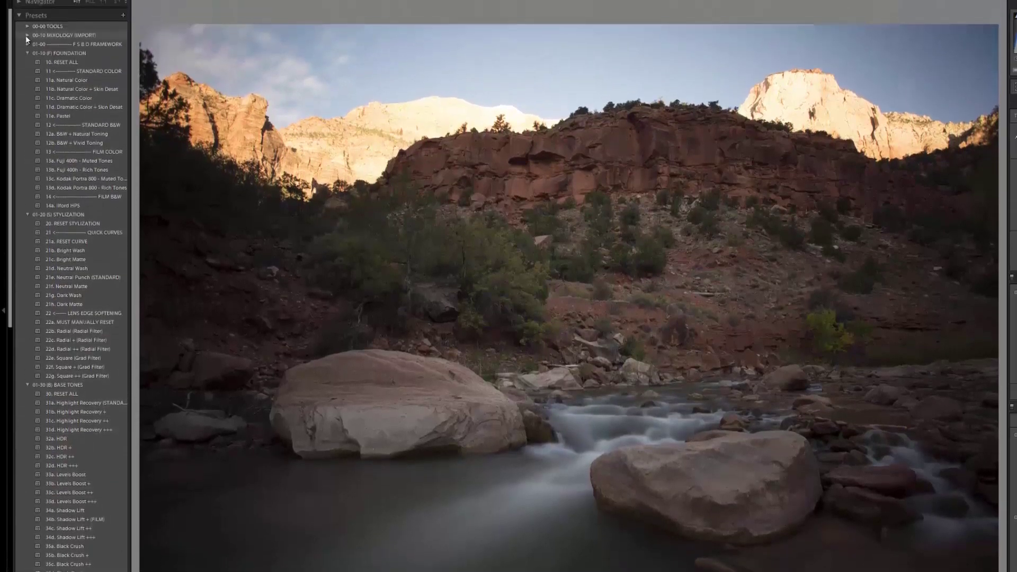
Step: Try the Mixology preset 11g HDR Vivid Color on the canyon river photo, compare before and after, and reset the photo
{"action": "left_click", "coordinate": [27, 1]}
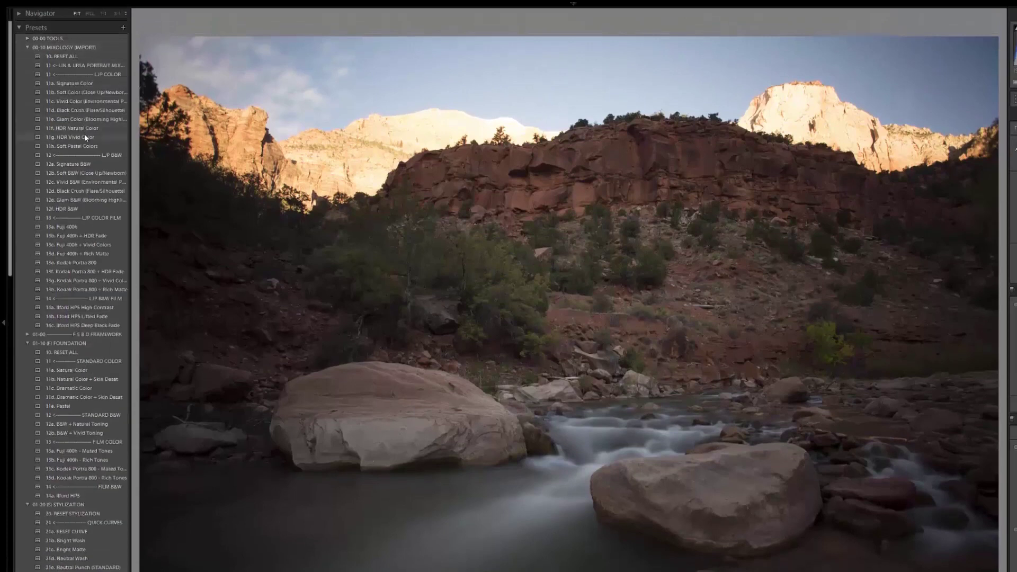
{"action": "left_click", "coordinate": [65, 139]}
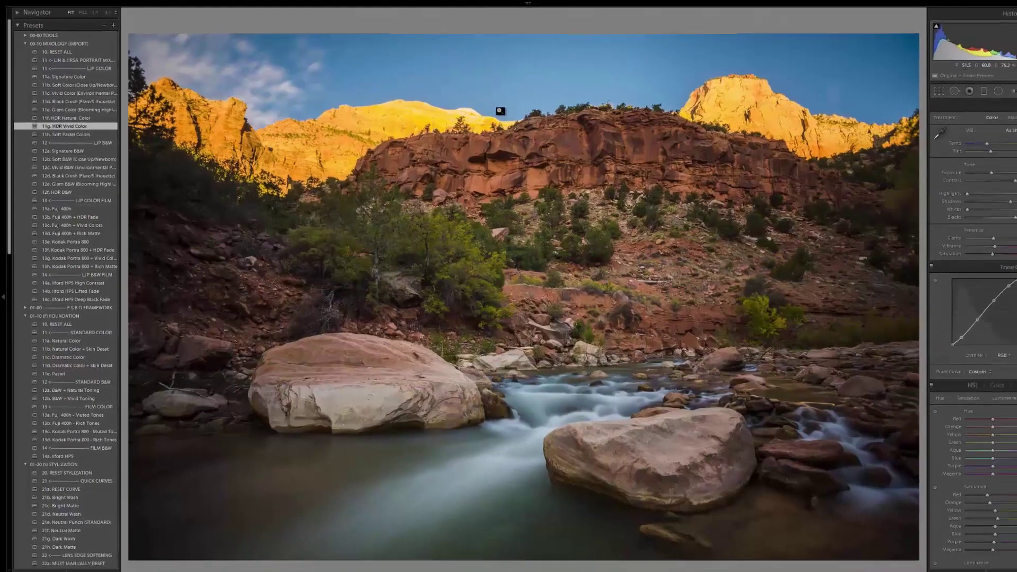
{"action": "key", "text": "backslash"}
{"action": "key", "text": "backslash"}
{"action": "key", "text": "backslash"}
{"action": "key", "text": "backslash"}
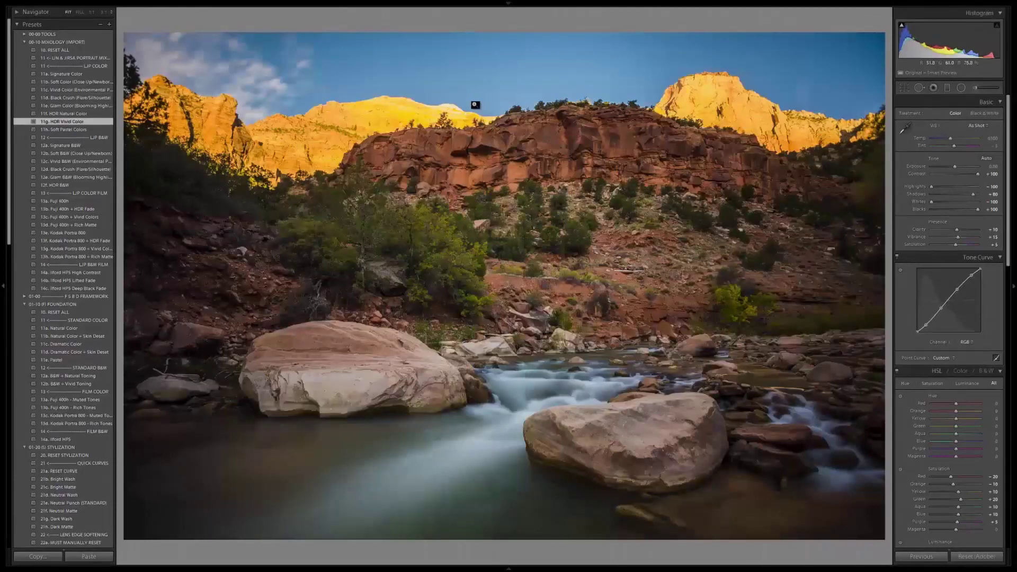
{"action": "key", "text": "ctrl+shift+r"}
{"action": "left_click", "coordinate": [24, 43]}
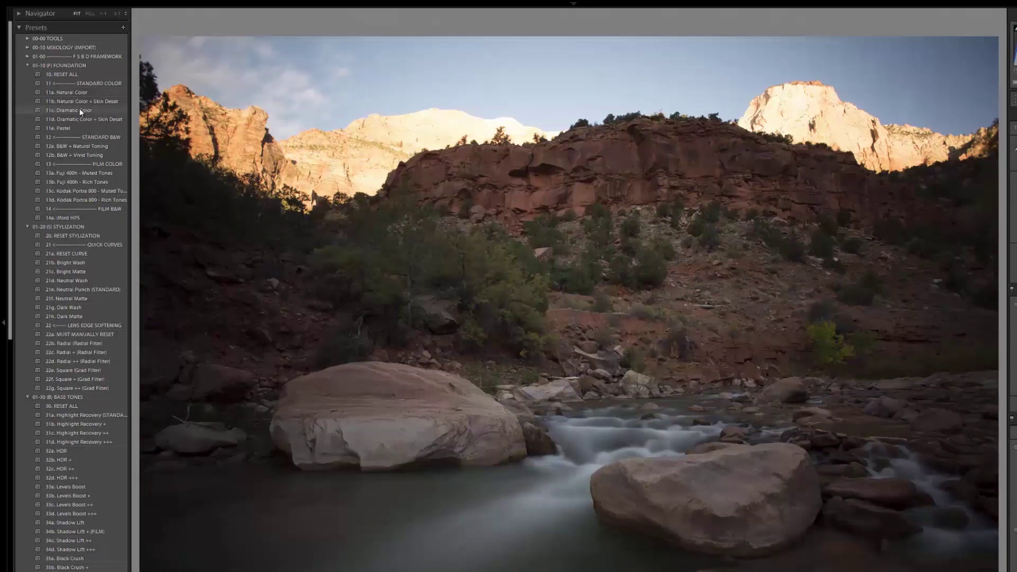
Step: Apply 11c Dramatic Color, try the 21b Bright Wash, 21c Bright Matte and 21d Neutral Wash curves, and choose 21e Neutral Punch
{"action": "left_click", "coordinate": [80, 110]}
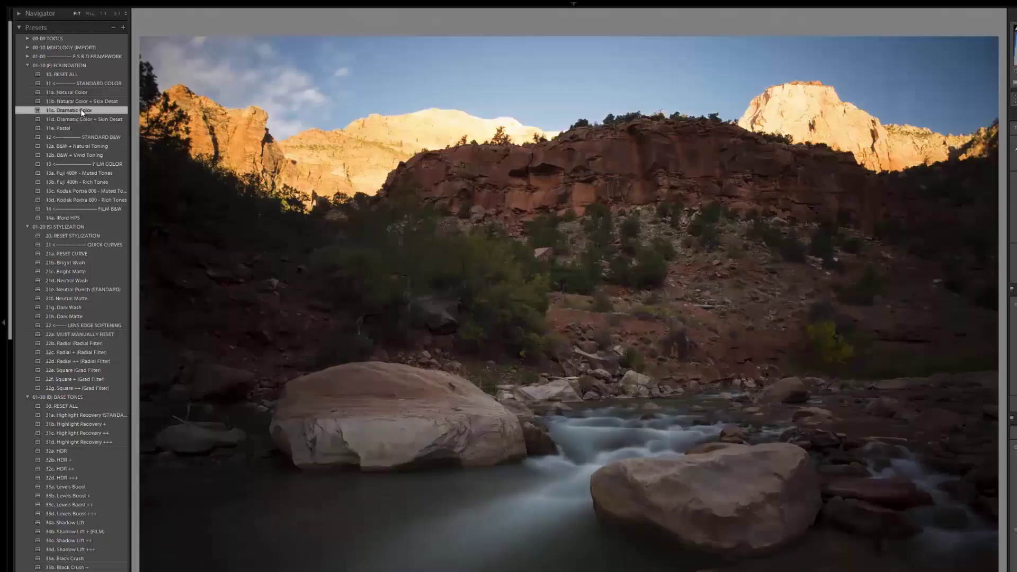
{"action": "left_click", "coordinate": [88, 262]}
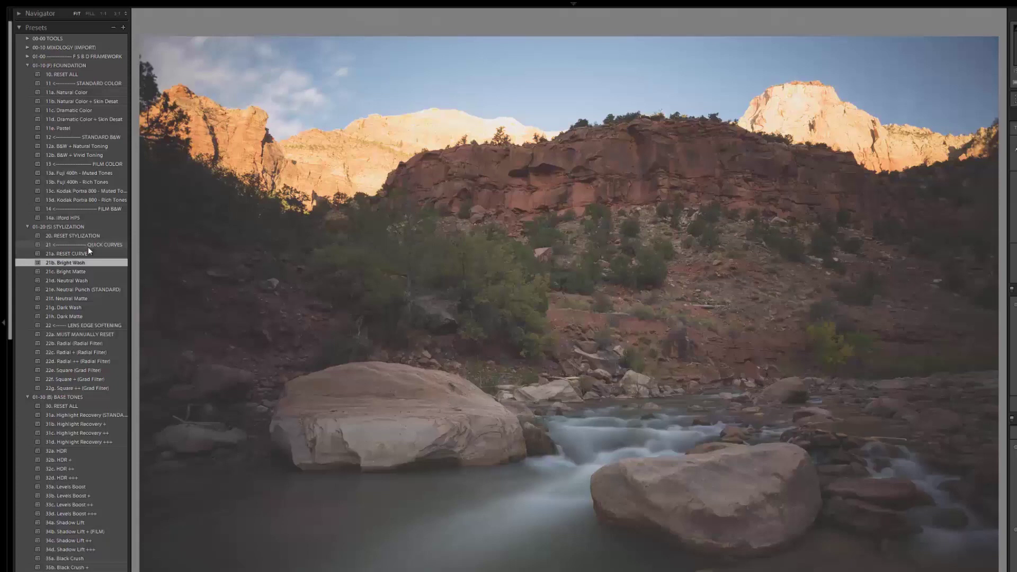
{"action": "left_click", "coordinate": [68, 272]}
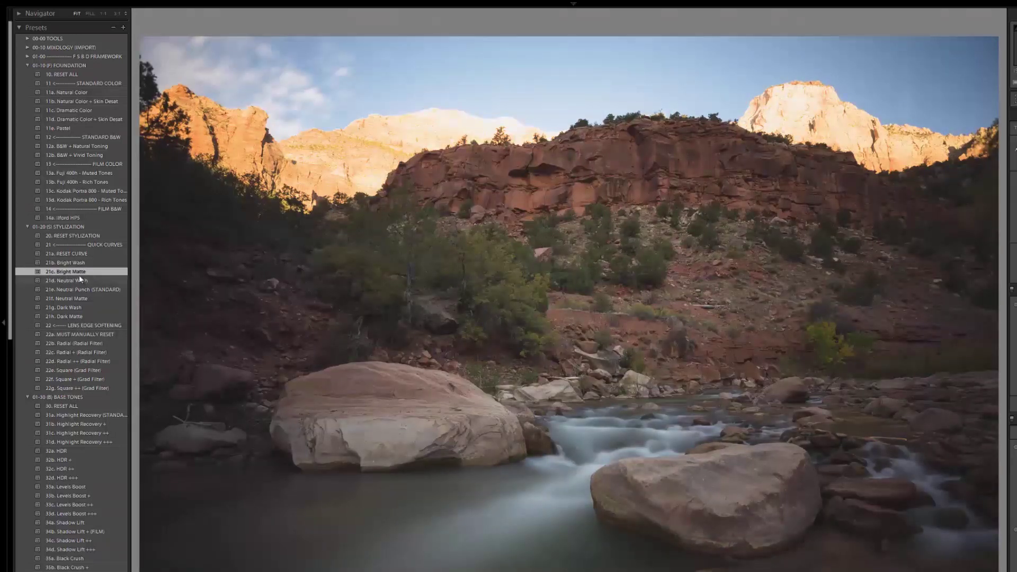
{"action": "left_click", "coordinate": [78, 280]}
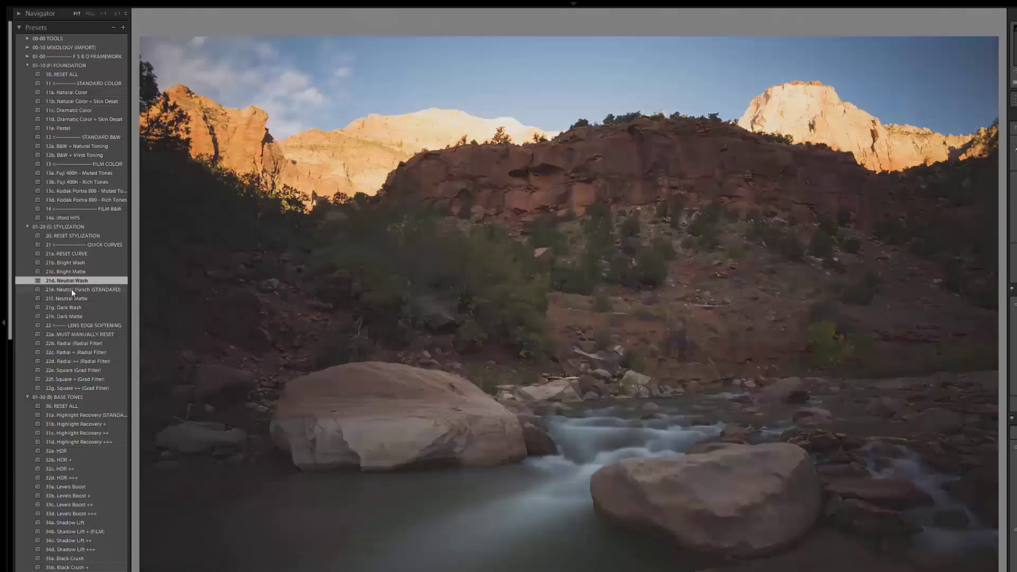
{"action": "left_click", "coordinate": [74, 288]}
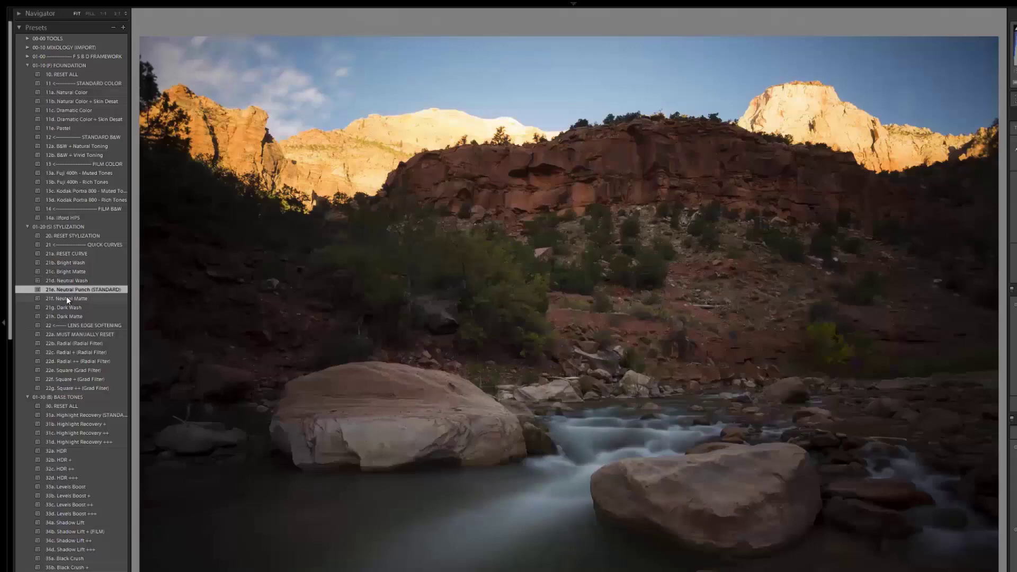
Step: Compare the 21f Neutral Matte, 21g Dark Wash and 21h Dark Matte curves, and return to 21e Neutral Punch
{"action": "left_click", "coordinate": [67, 298]}
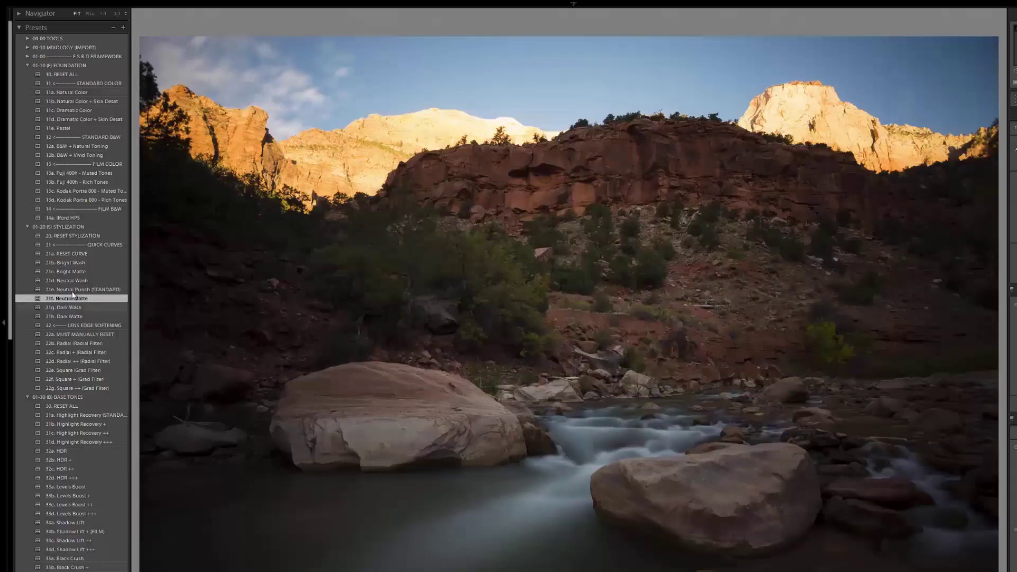
{"action": "left_click", "coordinate": [73, 291]}
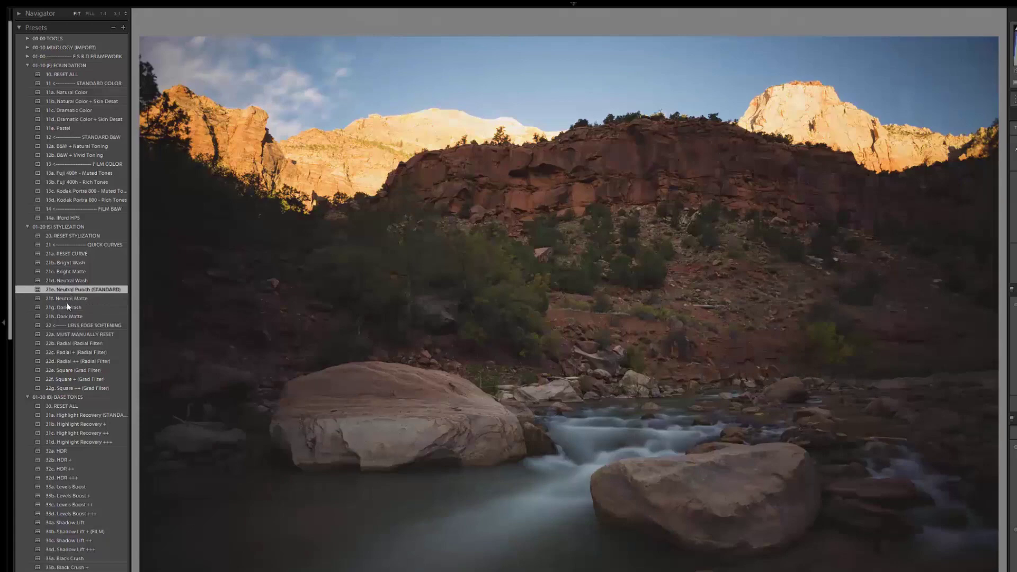
{"action": "left_click", "coordinate": [67, 306]}
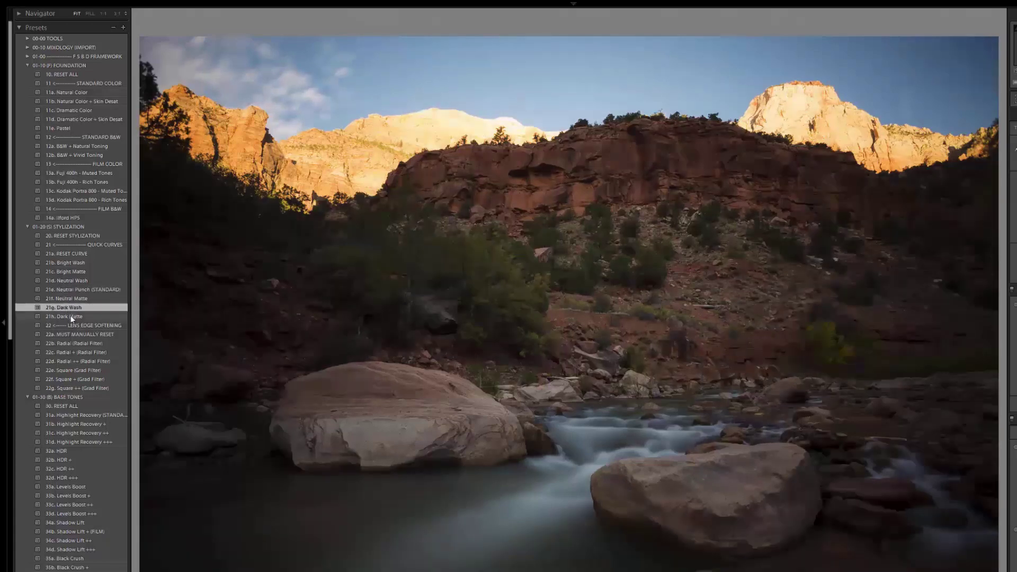
{"action": "left_click", "coordinate": [72, 316]}
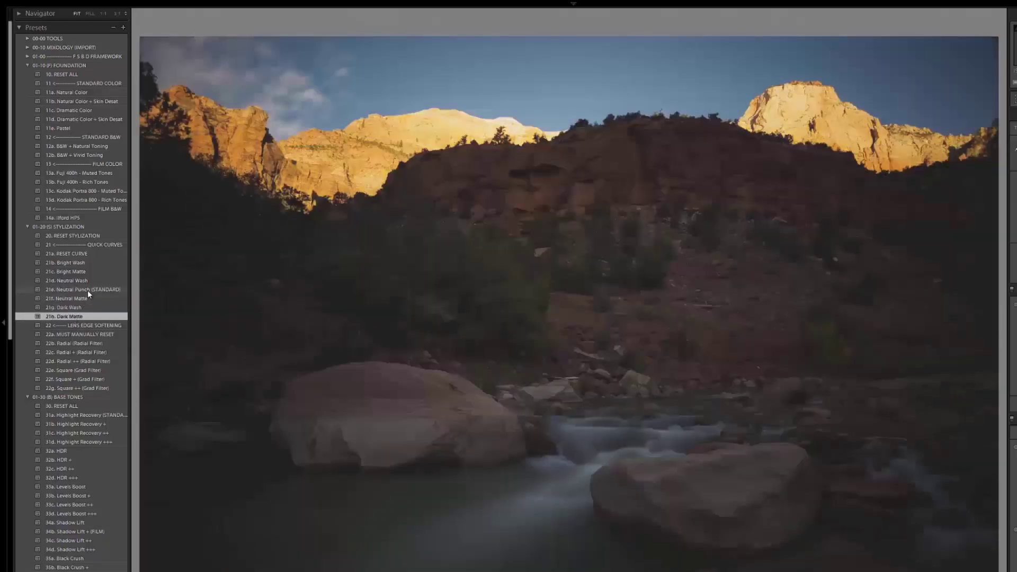
{"action": "left_click", "coordinate": [87, 290]}
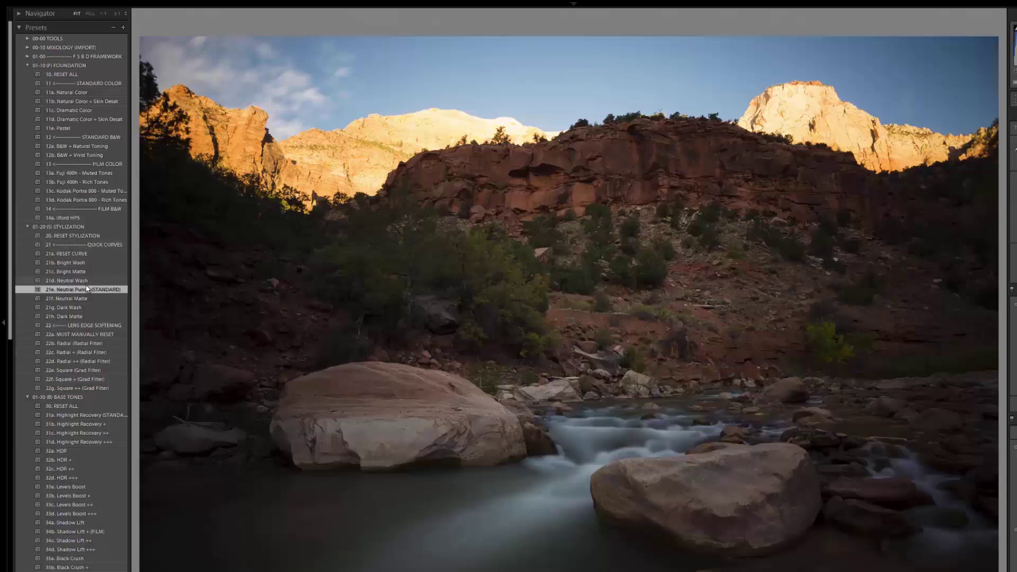
Step: Apply the 32a HDR base tone preset to the canyon river photo
{"action": "scroll", "coordinate": [79, 286], "scroll_direction": "down", "scroll_amount": 3}
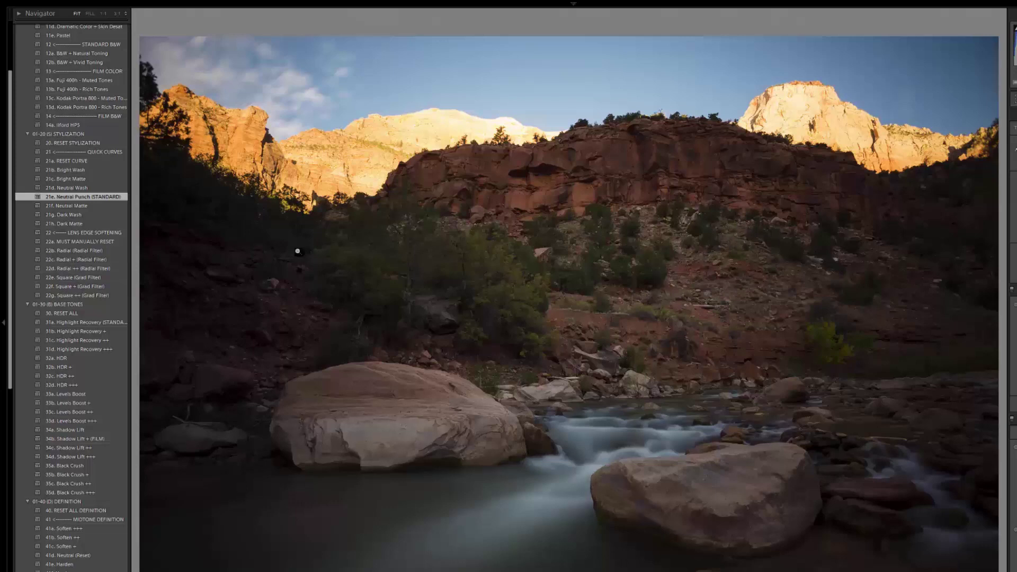
{"action": "left_click", "coordinate": [78, 358]}
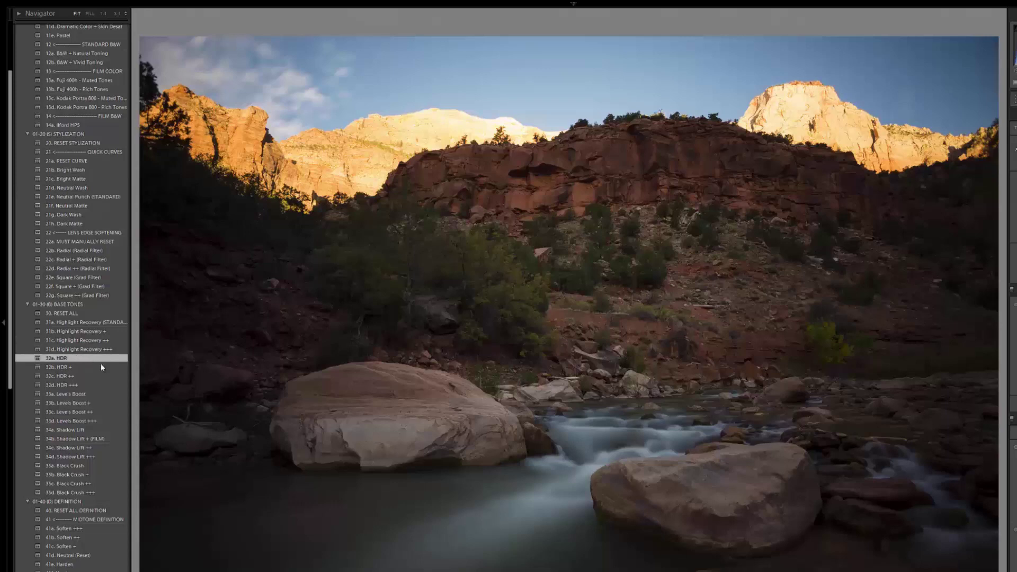
Step: Strengthen the canyon river photo's HDR base tone through 32b HDR + and 32c HDR ++ to 32d HDR +++
{"action": "left_click", "coordinate": [101, 368]}
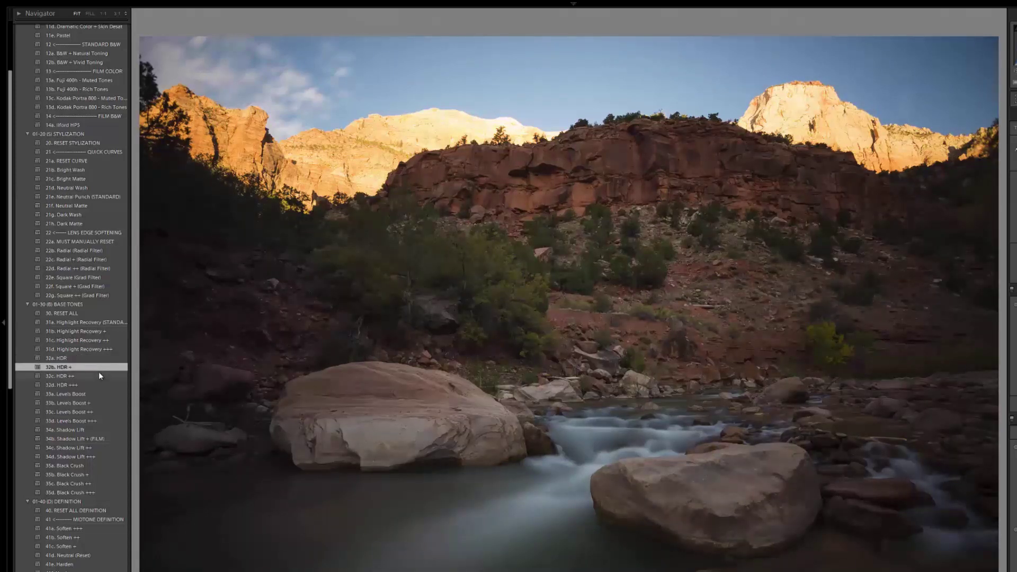
{"action": "left_click", "coordinate": [92, 377]}
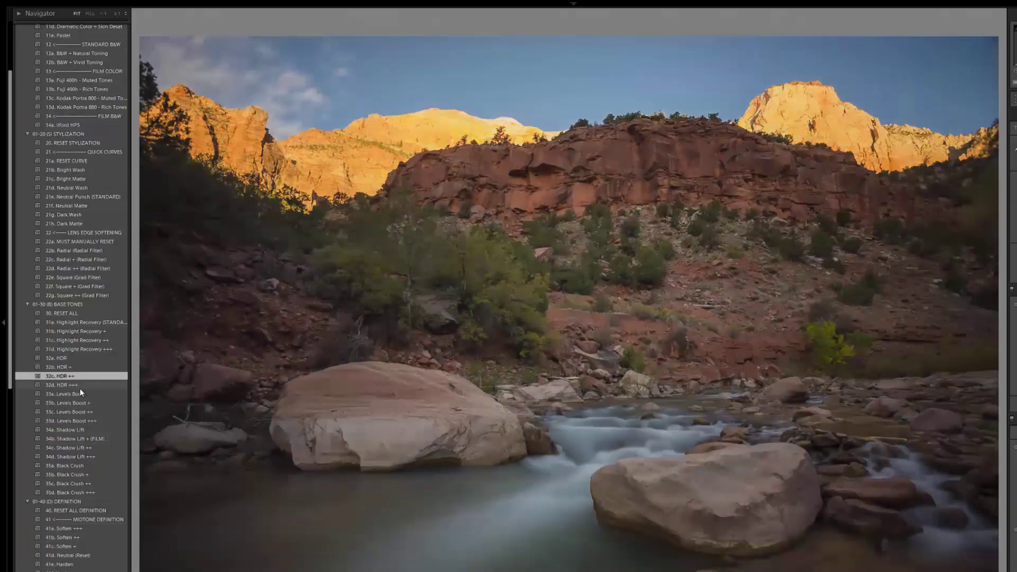
{"action": "left_click", "coordinate": [80, 385]}
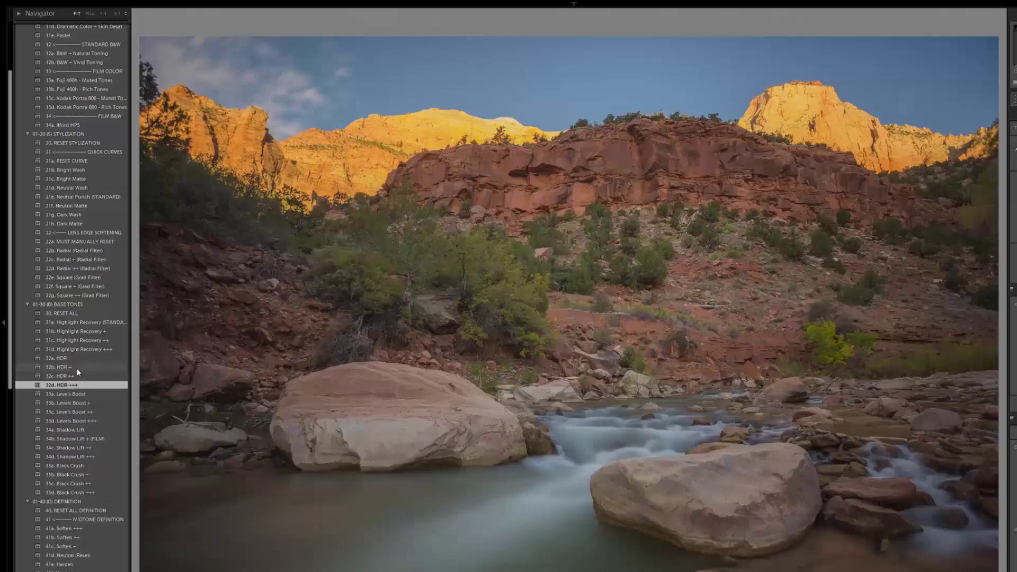
Step: Try the midtone definition presets 41g Harden ++ (Grunge) and 41h Harden +++, and choose 41i Harden ++++
{"action": "scroll", "coordinate": [77, 367], "scroll_direction": "down", "scroll_amount": 7}
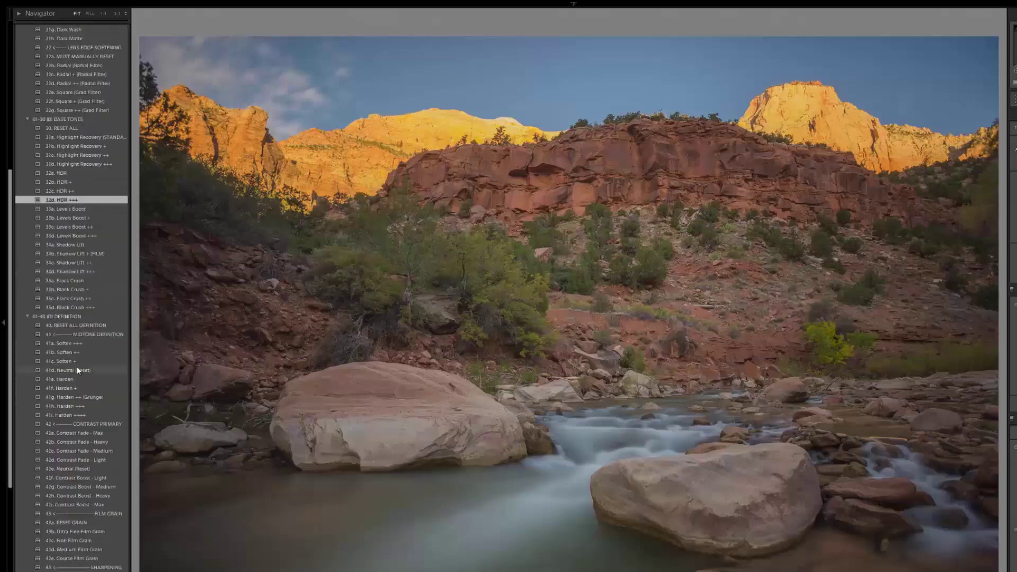
{"action": "scroll", "coordinate": [77, 367], "scroll_direction": "down", "scroll_amount": 3}
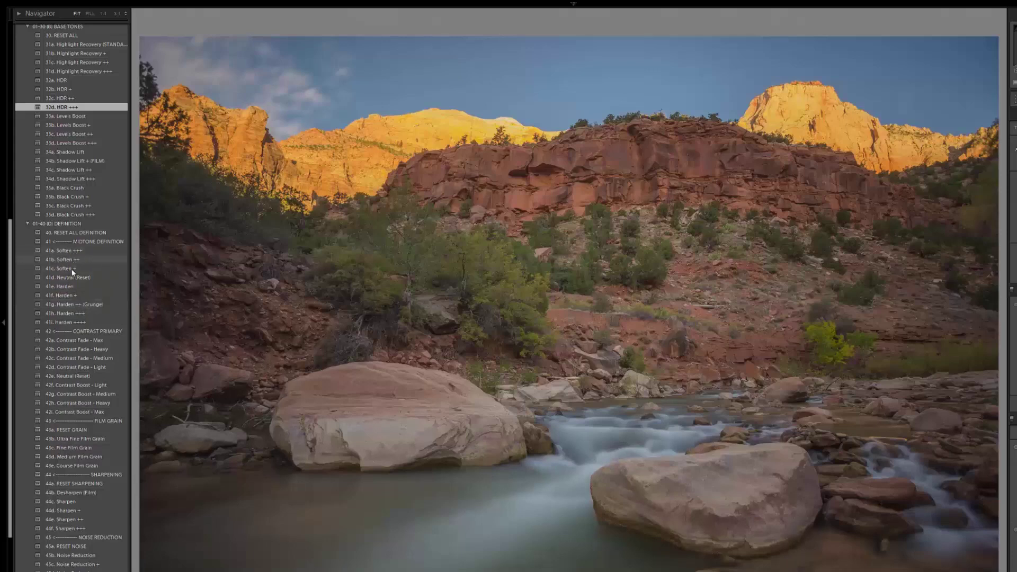
{"action": "left_click", "coordinate": [79, 306]}
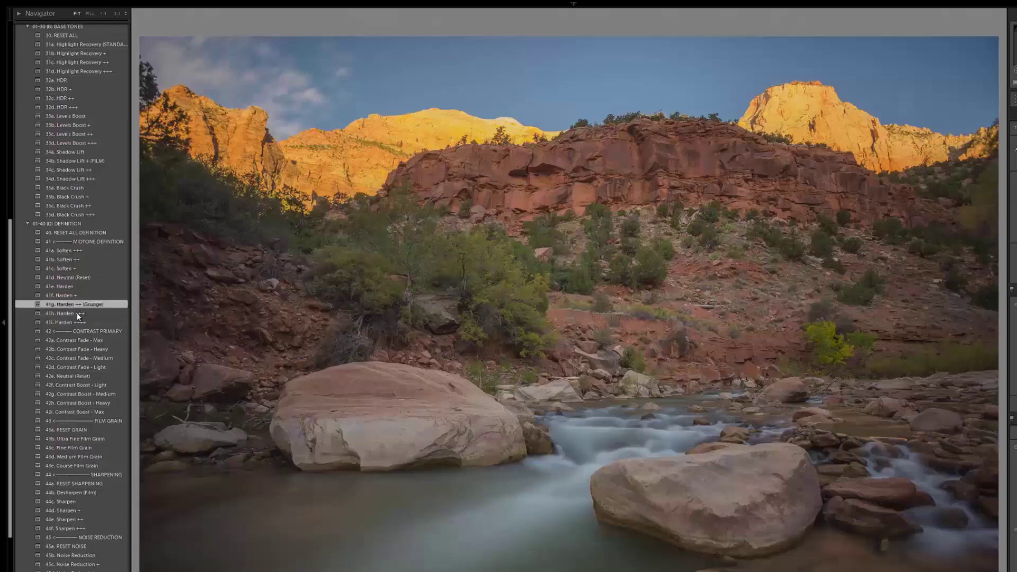
{"action": "left_click", "coordinate": [78, 314]}
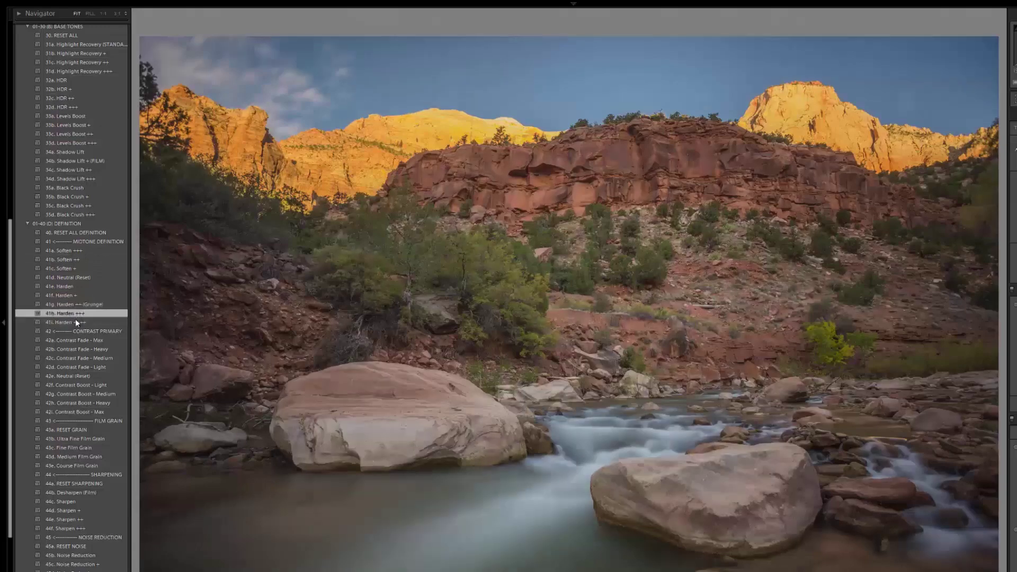
{"action": "left_click", "coordinate": [75, 321]}
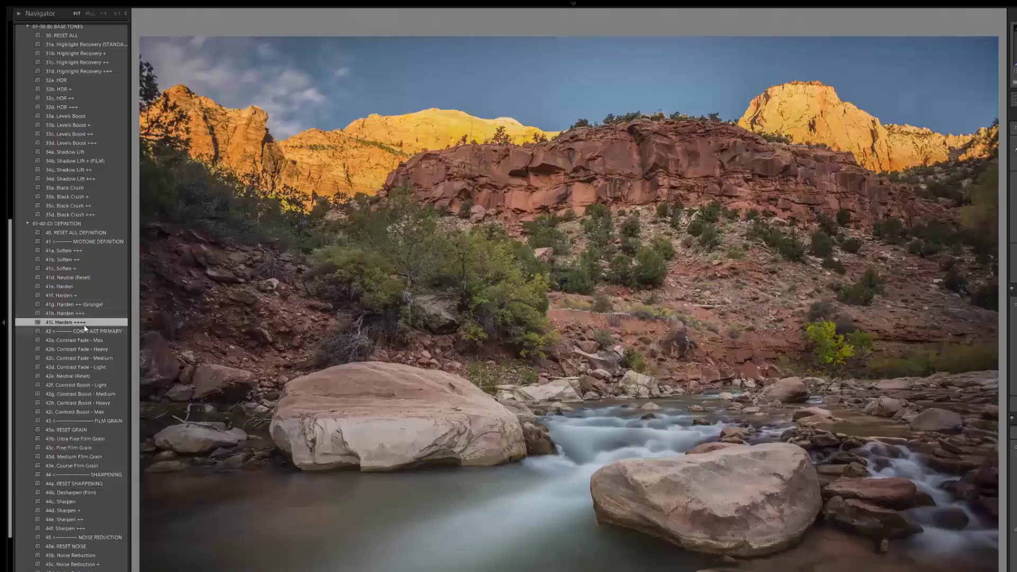
Step: Try the 42g Contrast Boost - Medium preset and settle on 42h Contrast Boost - Heavy
{"action": "scroll", "coordinate": [84, 334], "scroll_direction": "down", "scroll_amount": 1}
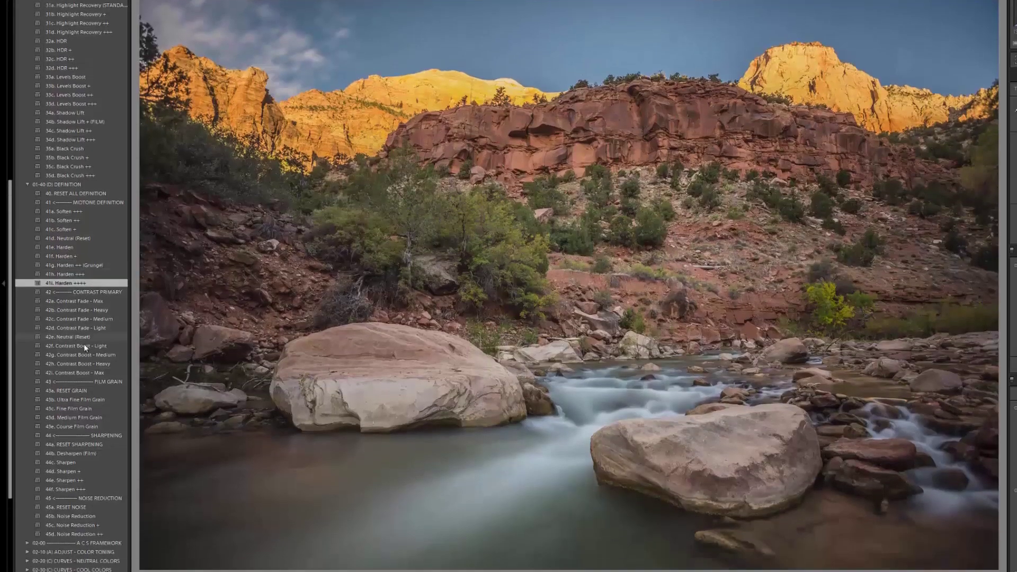
{"action": "left_click", "coordinate": [81, 356]}
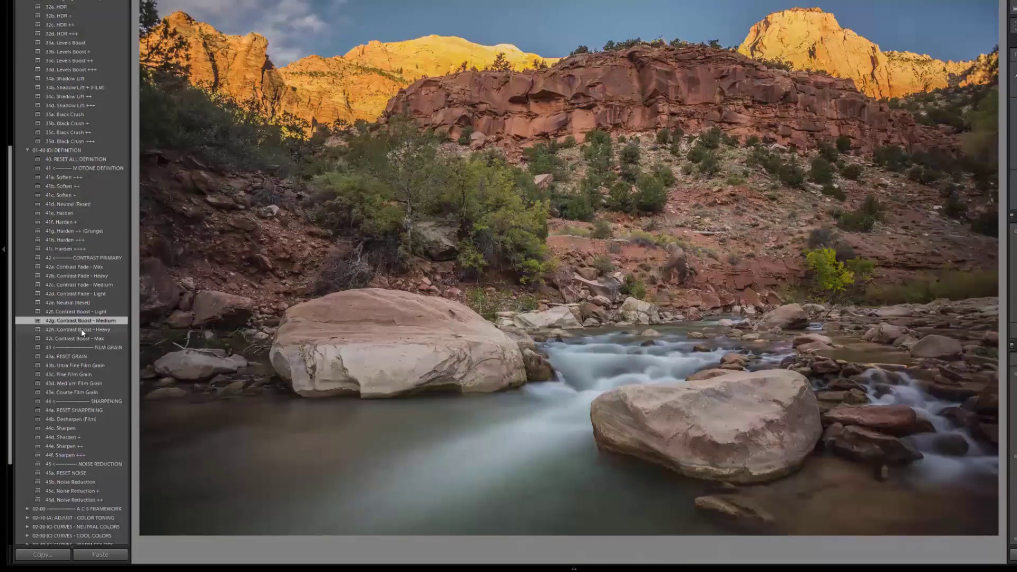
{"action": "left_click", "coordinate": [81, 329]}
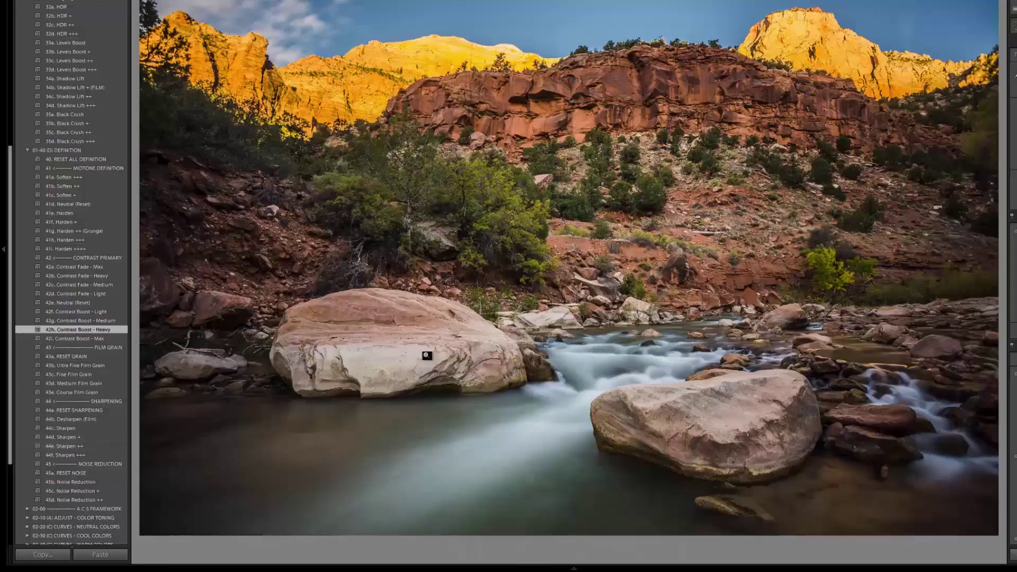
Step: Sharpen the photo with the 44e Sharpen ++ preset while inspecting the large boulder up close
{"action": "left_click", "coordinate": [426, 356]}
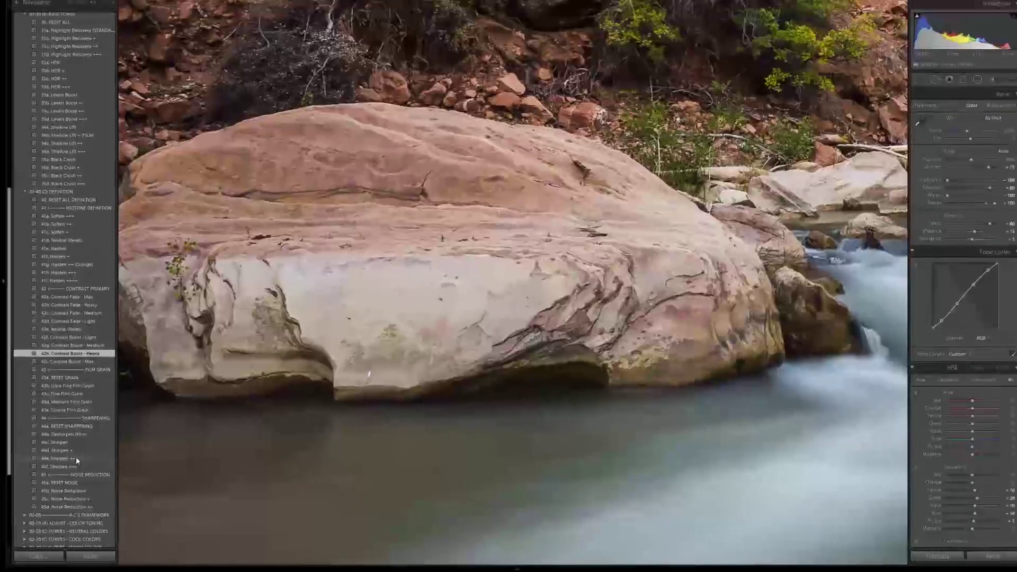
{"action": "left_click", "coordinate": [75, 458]}
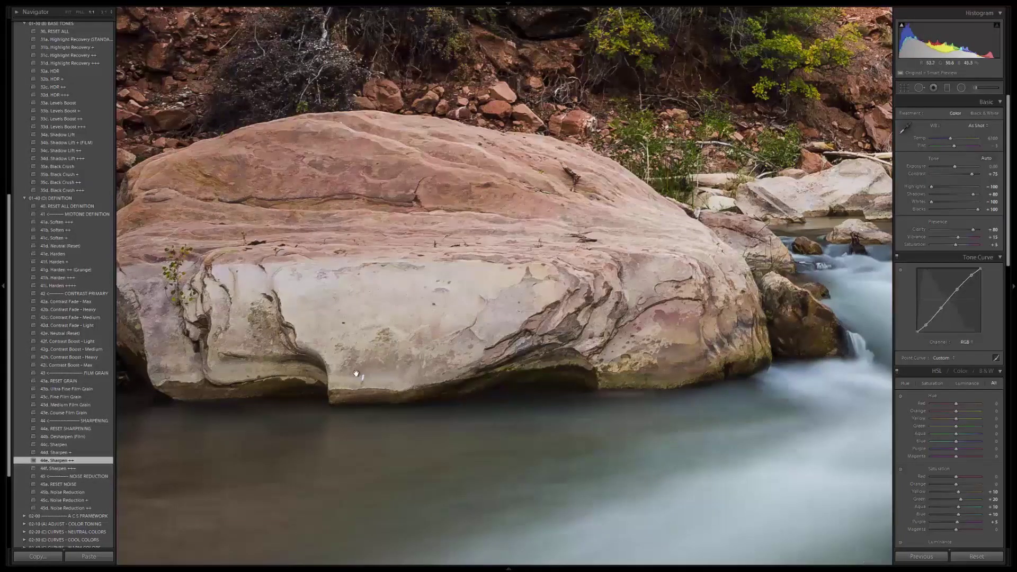
{"action": "left_click", "coordinate": [386, 365]}
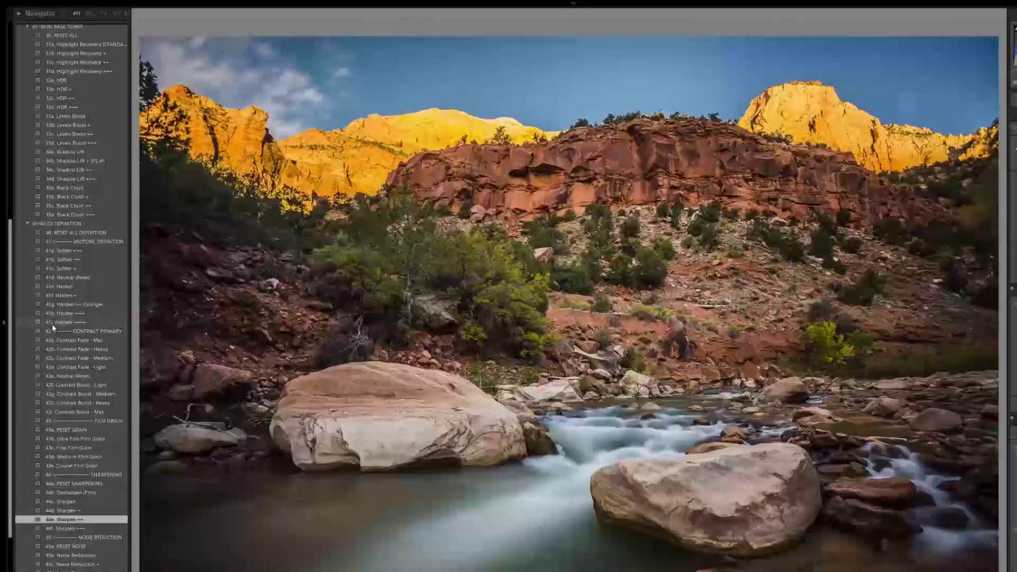
Step: Add lens profile correction to the photo with the 00a Profile Correction - Add tool preset
{"action": "scroll", "coordinate": [52, 323], "scroll_direction": "down", "scroll_amount": 3}
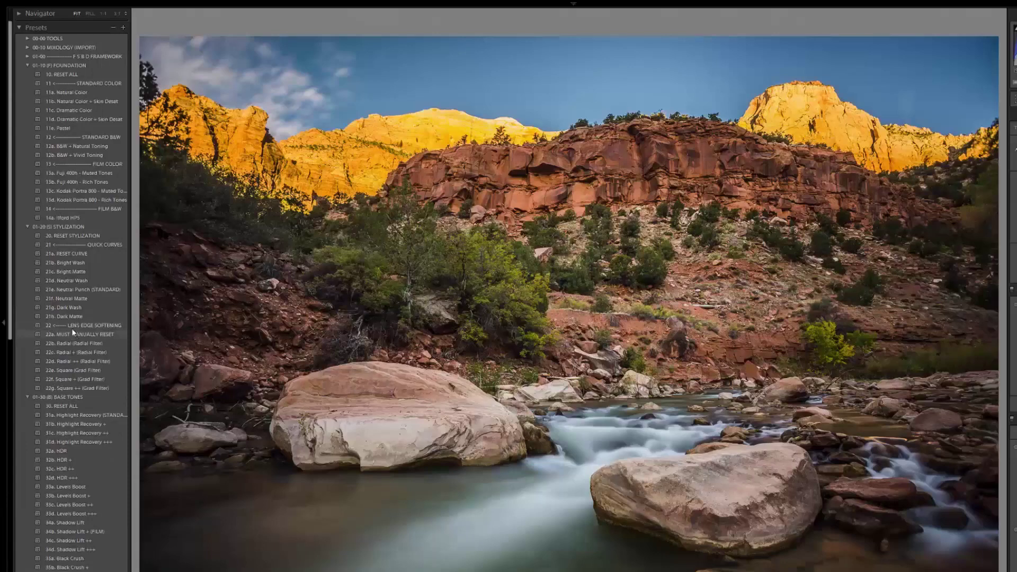
{"action": "left_click", "coordinate": [28, 38]}
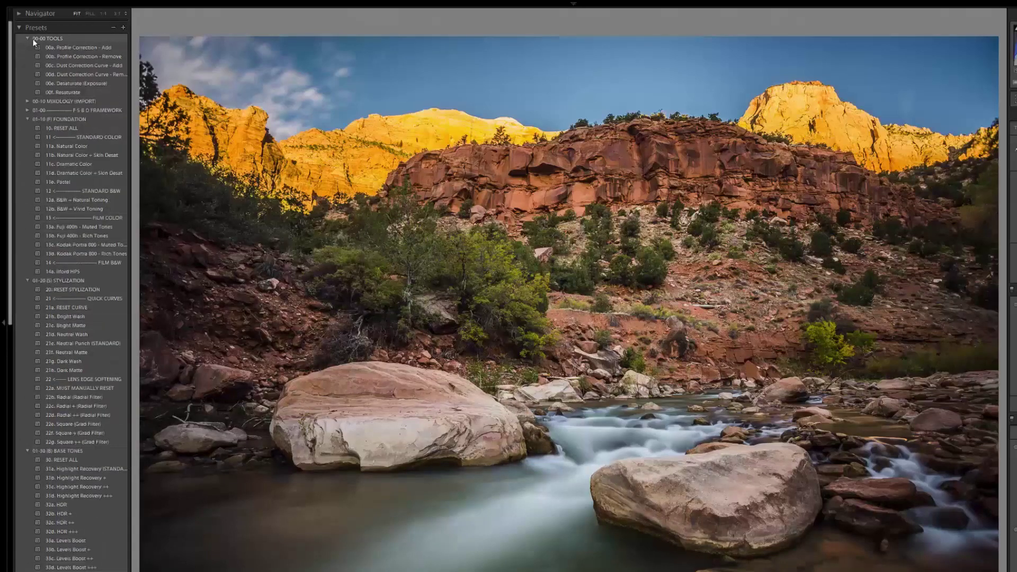
{"action": "left_click", "coordinate": [61, 47]}
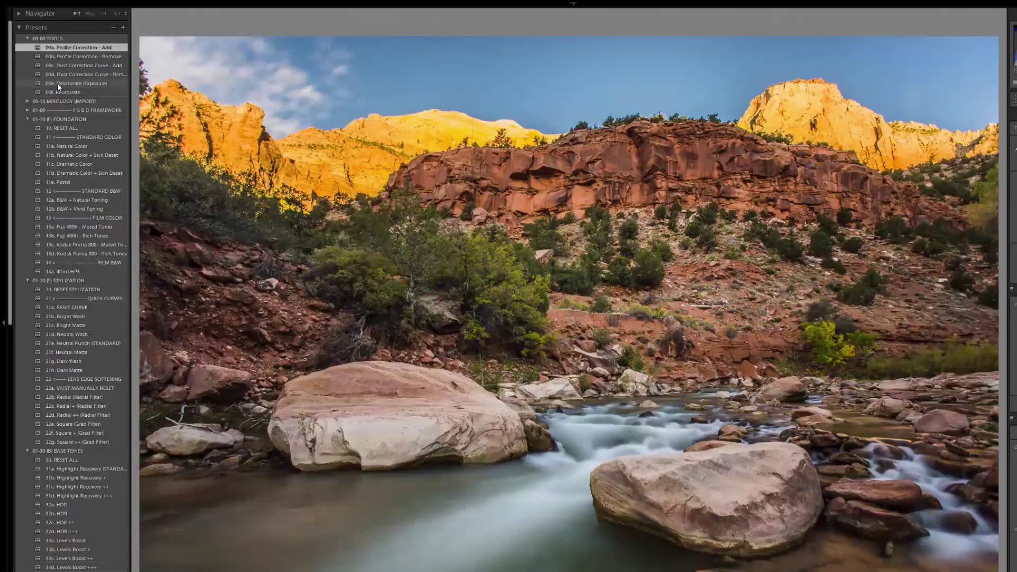
{"action": "left_click", "coordinate": [28, 38]}
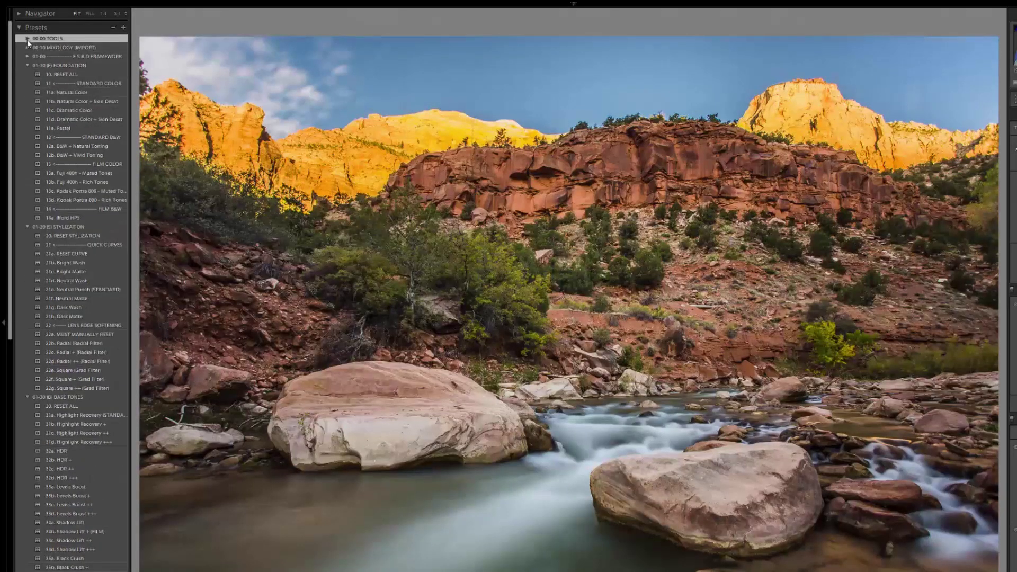
Step: Create a heading preset starting with 15 for the photographer's LANDSCAPE PRESETS in the 00-10 MIXOLOGY (IMPORT) folder, with only Process Version stored
{"action": "left_click", "coordinate": [30, 65]}
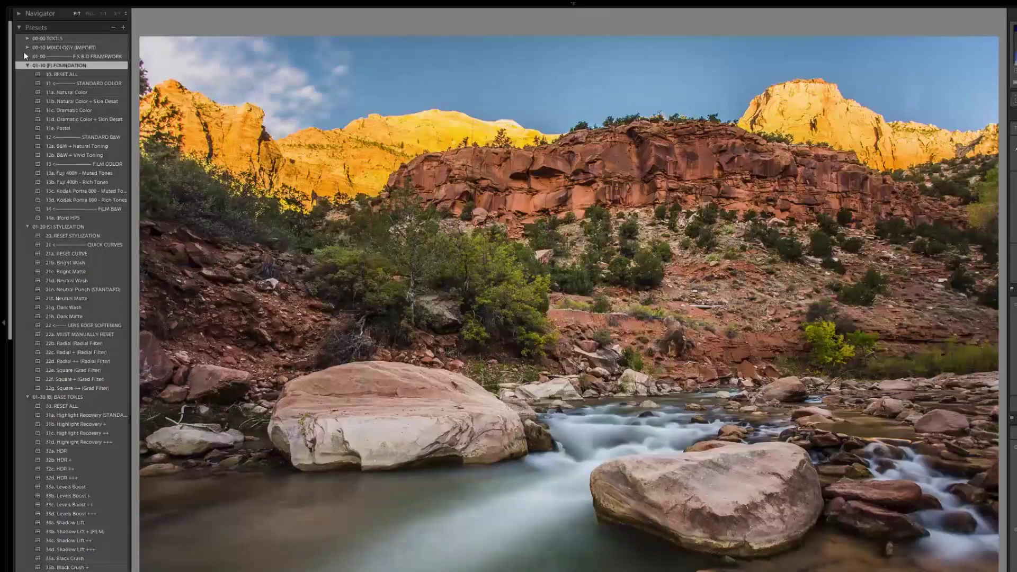
{"action": "left_click", "coordinate": [27, 47]}
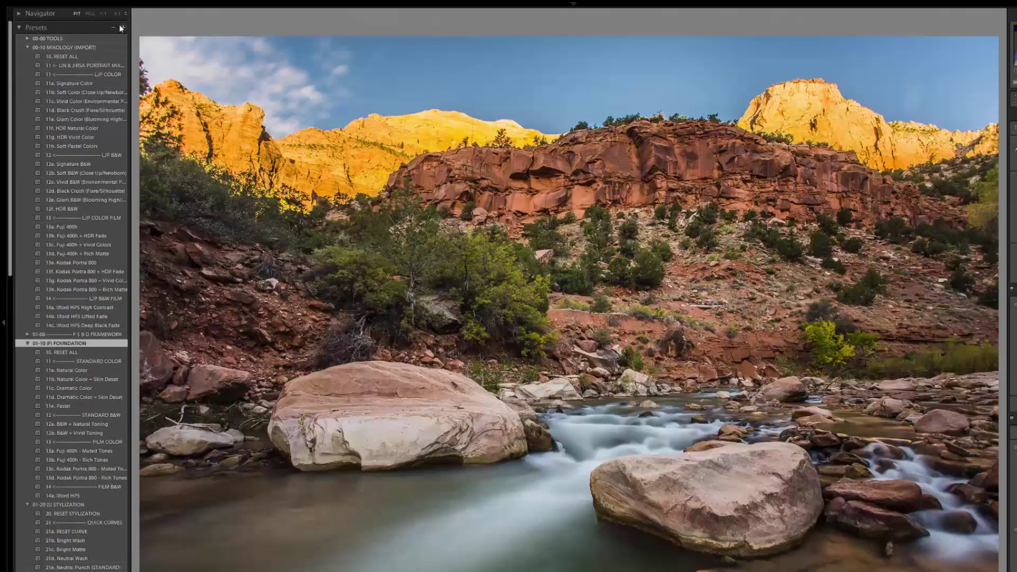
{"action": "left_click", "coordinate": [122, 28]}
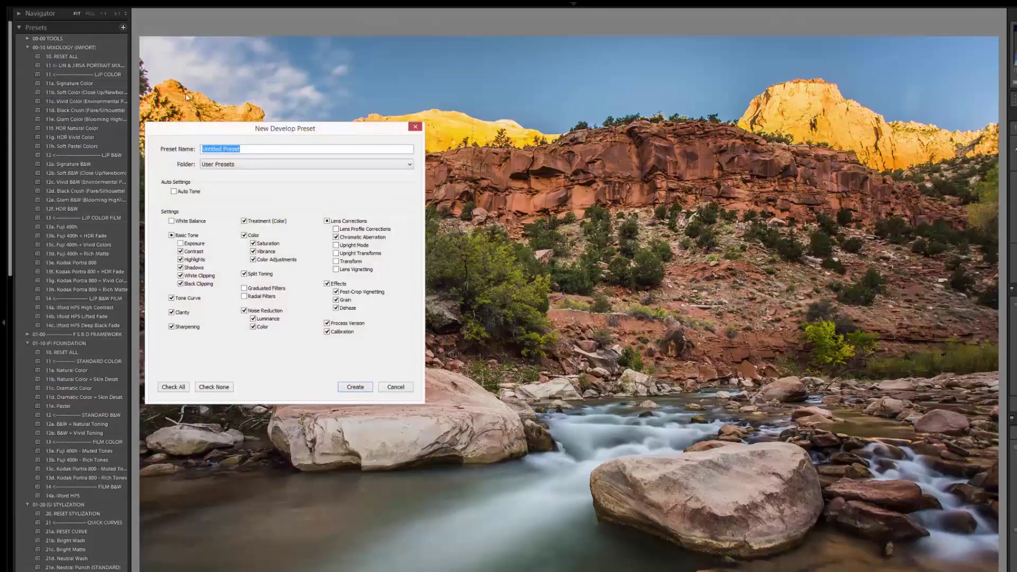
{"action": "left_click_drag", "start_coordinate": [199, 132], "coordinate": [260, 142]}
{"action": "left_click", "coordinate": [271, 396]}
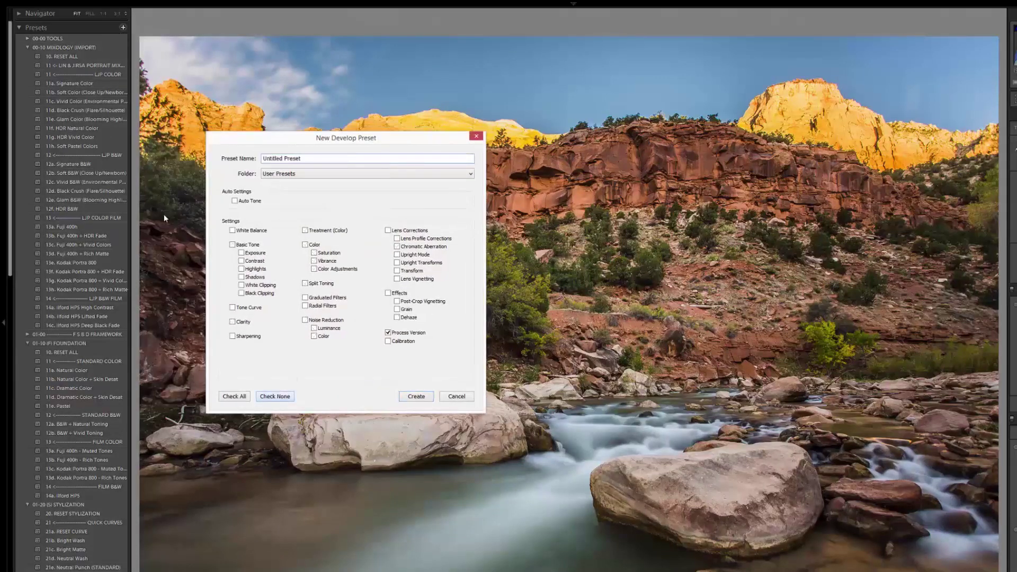
{"action": "triple_click", "coordinate": [310, 157]}
{"action": "type", "text": "15 <----- PYE'S LANDSCAPE PRESETS"}
{"action": "left_click", "coordinate": [282, 173]}
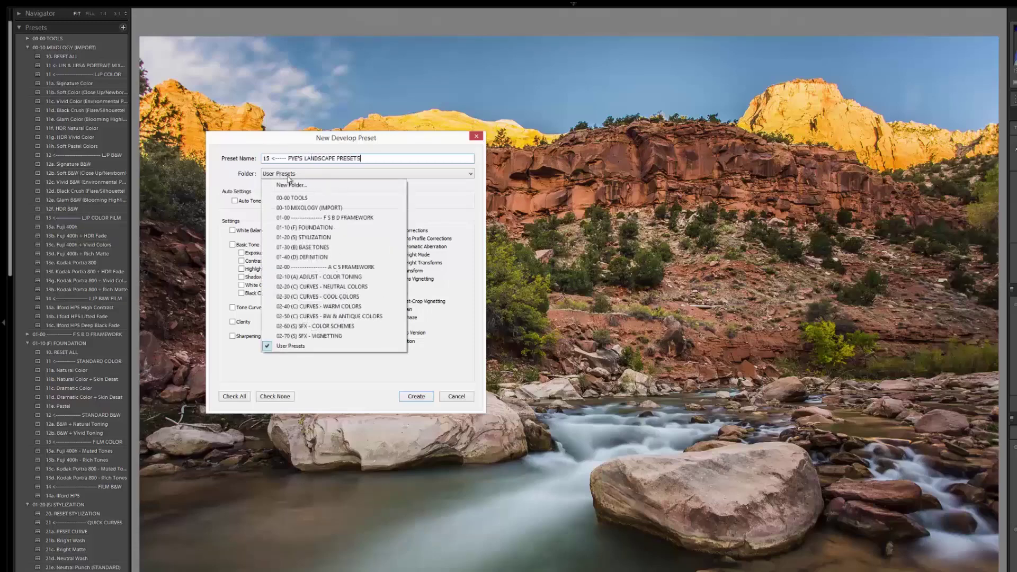
{"action": "left_click", "coordinate": [302, 208]}
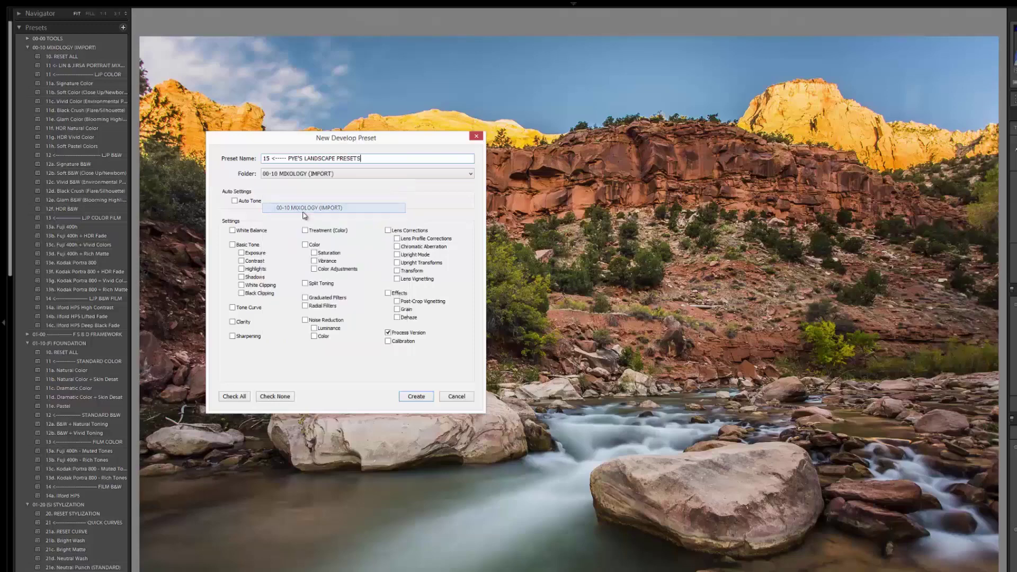
{"action": "left_click", "coordinate": [416, 397]}
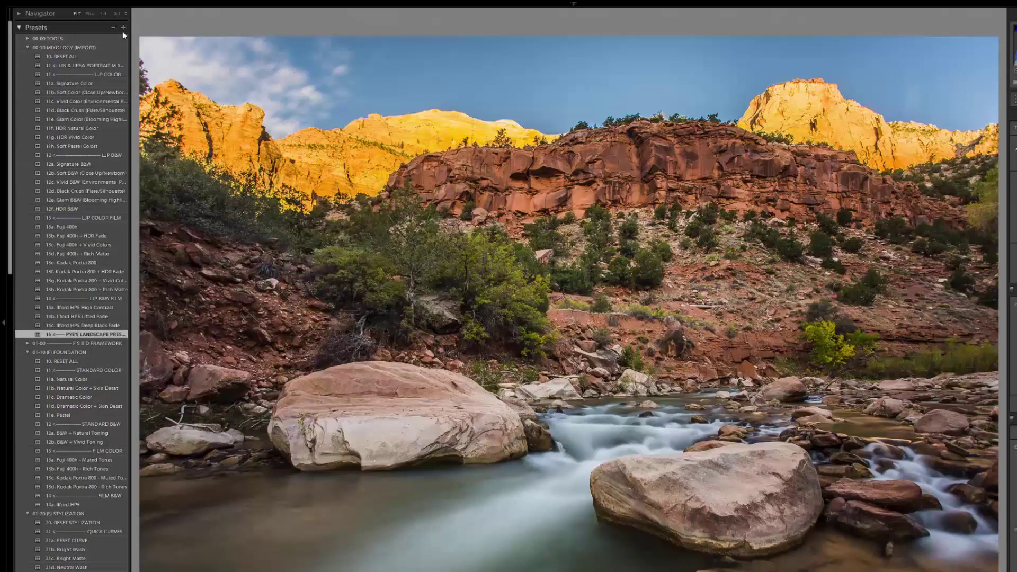
Step: Save the current look as the photographer's 15a Vivid HDR preset, excluding graduated and radial filters and keeping only profile corrections from Lens Corrections
{"action": "key", "text": "ctrl+shift+n"}
{"action": "type", "text": "15a. Pye's Vivid HDR"}
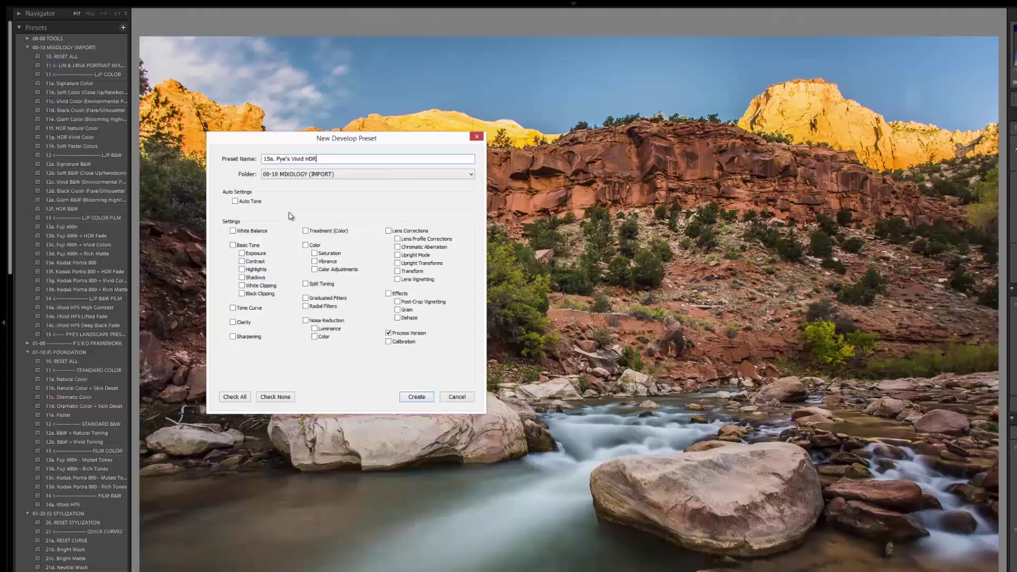
{"action": "left_click", "coordinate": [233, 396]}
{"action": "left_click", "coordinate": [318, 303]}
{"action": "left_click", "coordinate": [320, 307]}
{"action": "left_click", "coordinate": [389, 231]}
{"action": "left_click", "coordinate": [398, 239]}
{"action": "left_click", "coordinate": [417, 397]}
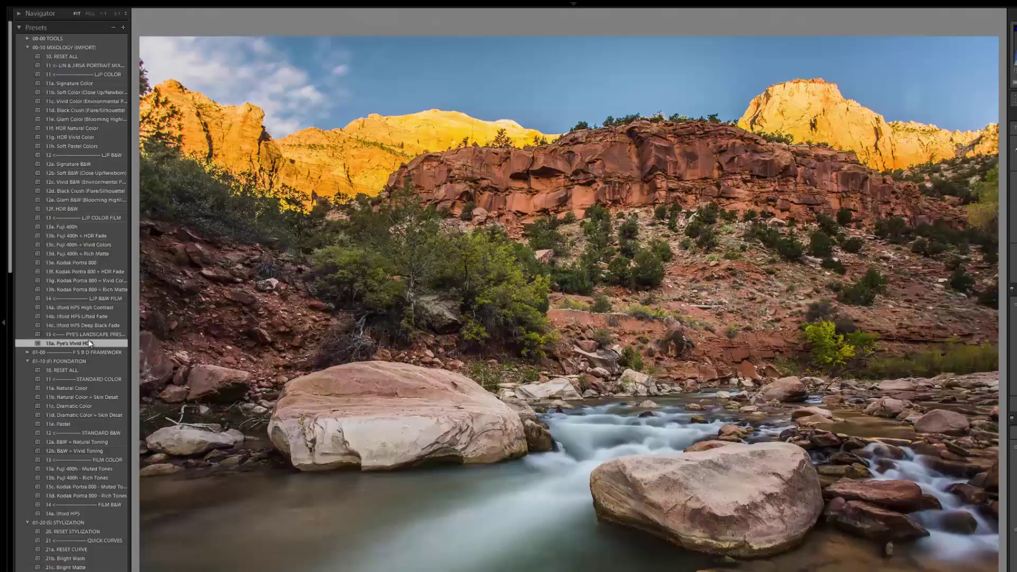
Step: Reset the photo to test the new 15a Vivid HDR preset on it, and compare before and after
{"action": "key", "text": "ctrl+shift+r"}
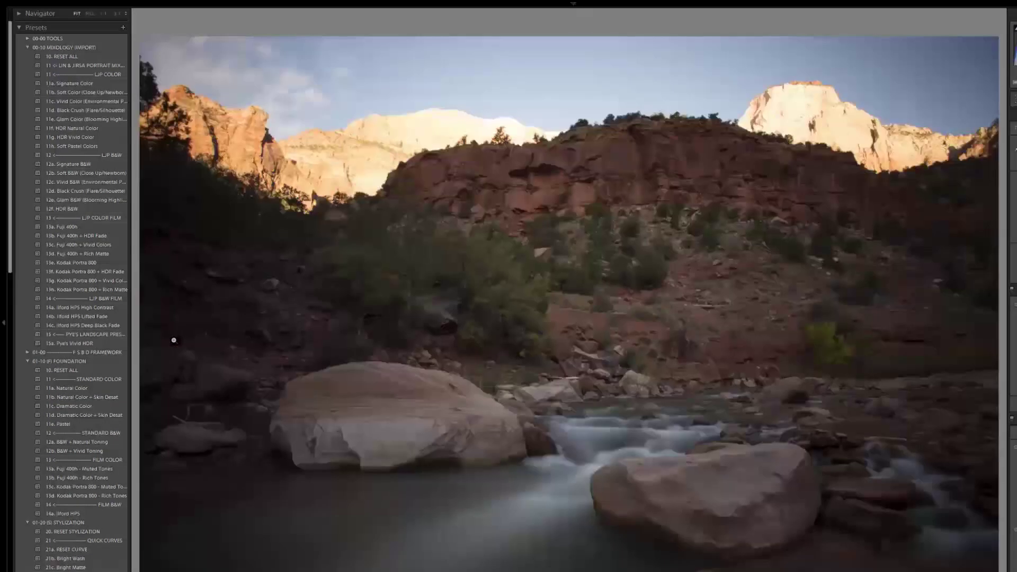
{"action": "left_click", "coordinate": [91, 344]}
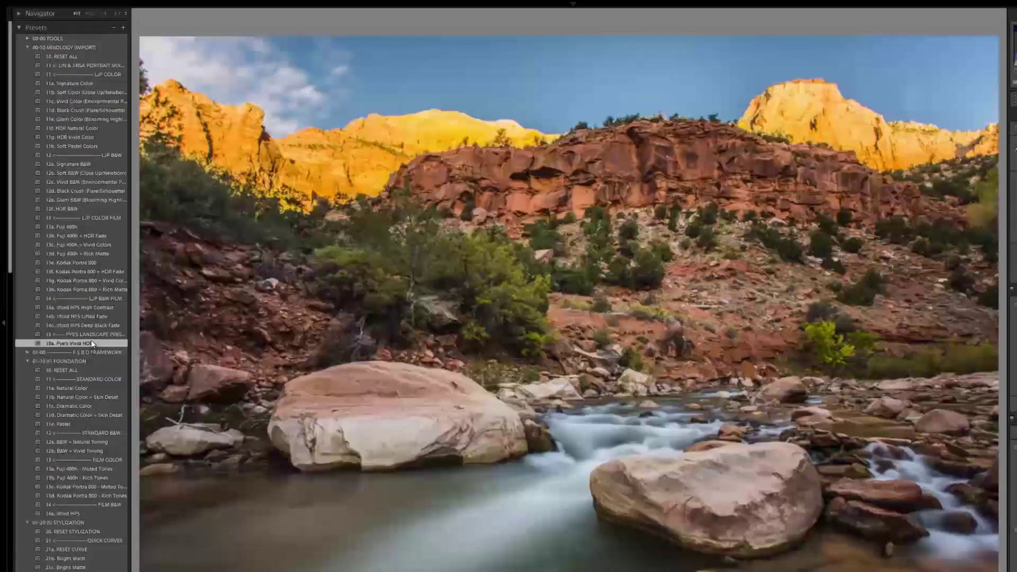
{"action": "key", "text": "backslash"}
{"action": "key", "text": "backslash"}
{"action": "key", "text": "backslash"}
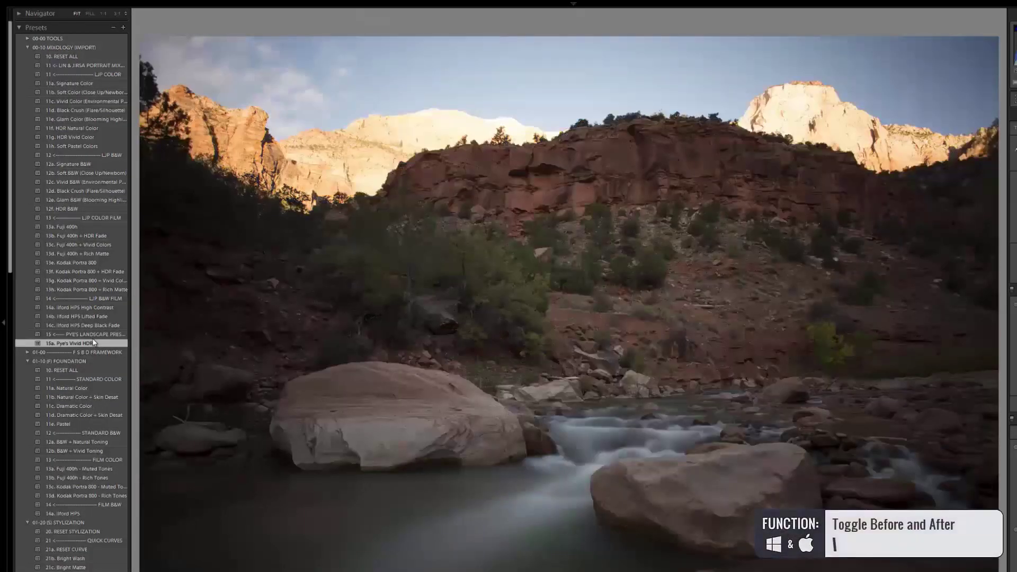
{"action": "key", "text": "backslash"}
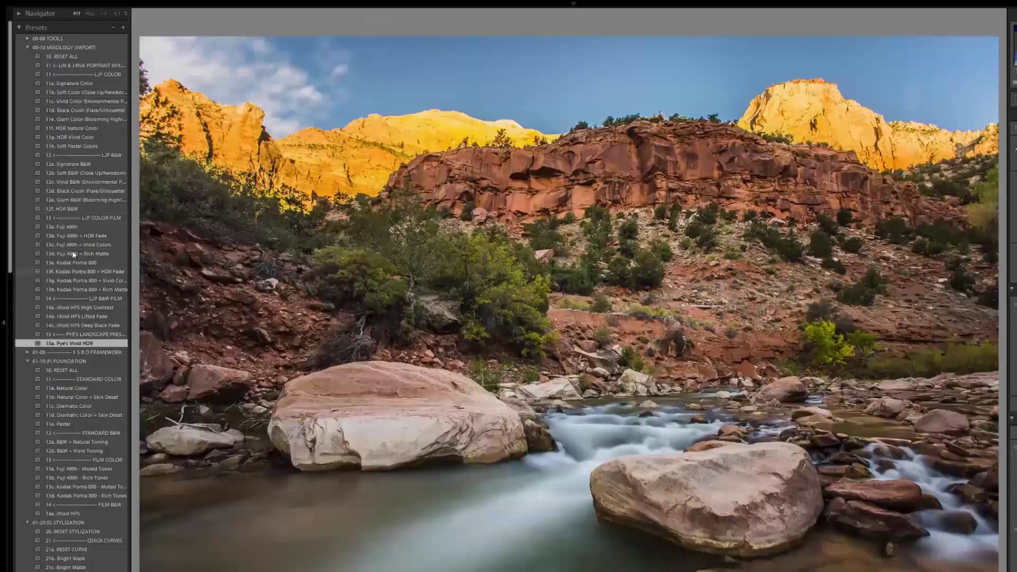
Step: Compare the Mixology preset 11g HDR Vivid Color with the new 15a Vivid HDR preset, ending on 15a
{"action": "left_click", "coordinate": [84, 138]}
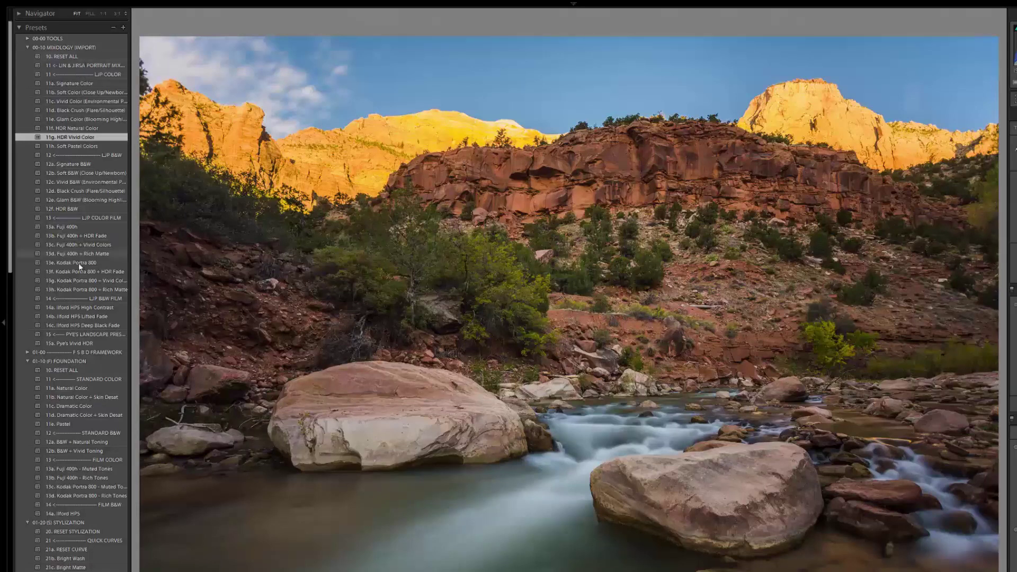
{"action": "left_click", "coordinate": [75, 343]}
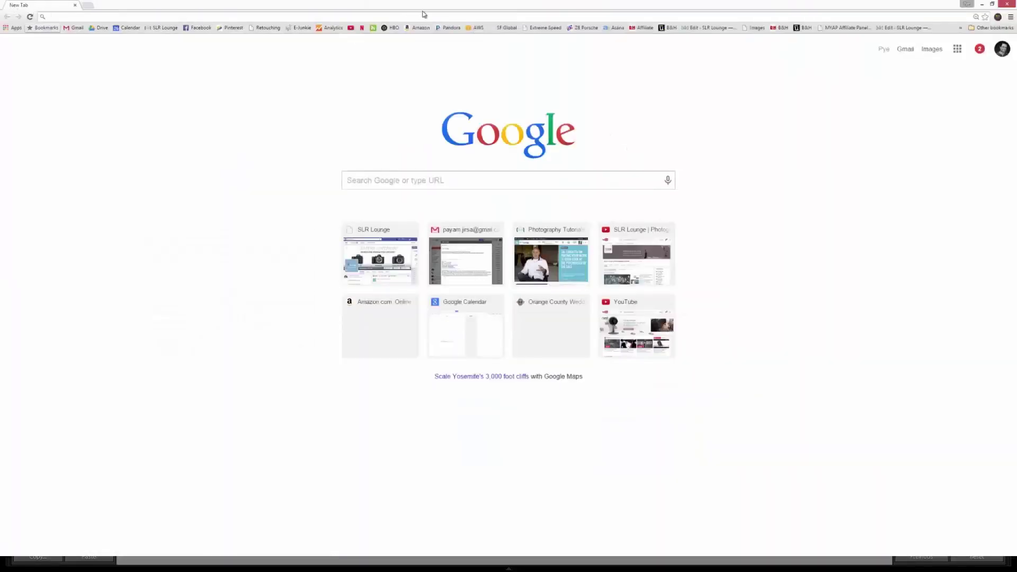
Step: Switch to the web browser and open slrlounge.com
{"action": "type", "text": "slrlounge.com"}
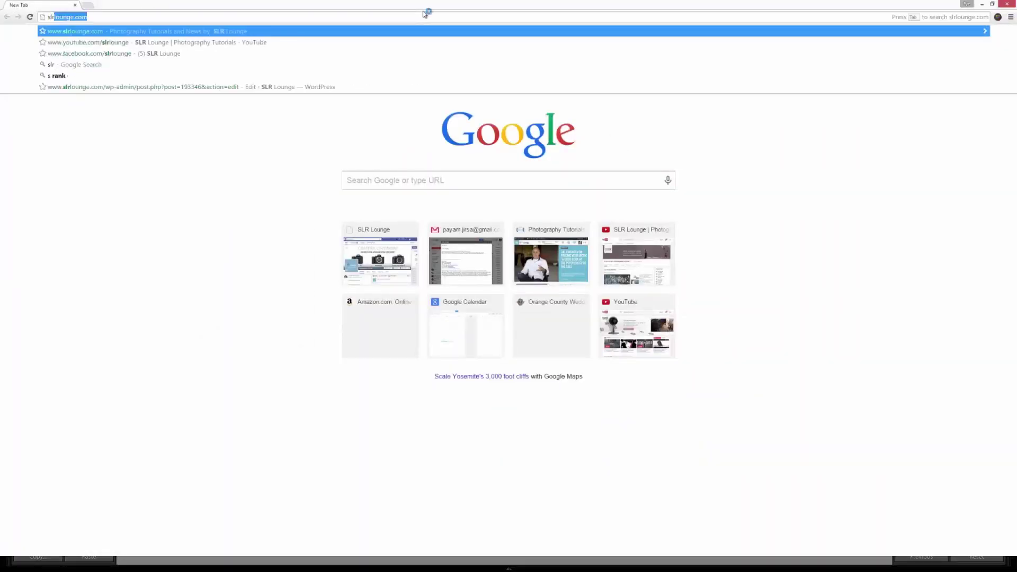
{"action": "key", "text": "Return"}
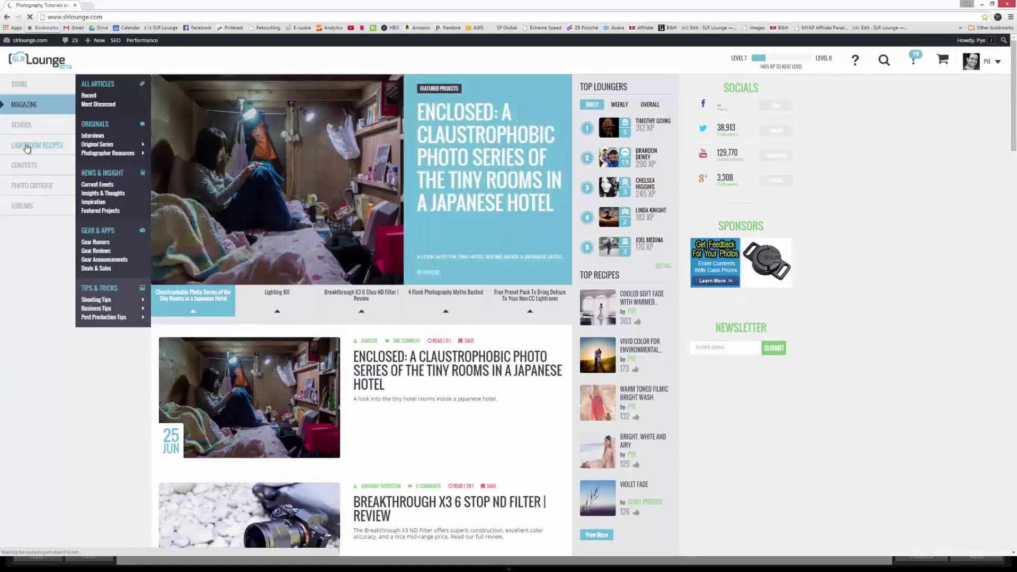
Step: Browse the Lightroom Recipes section, examine the form for adding a new recipe, and switch back to Lightroom
{"action": "left_click", "coordinate": [26, 146]}
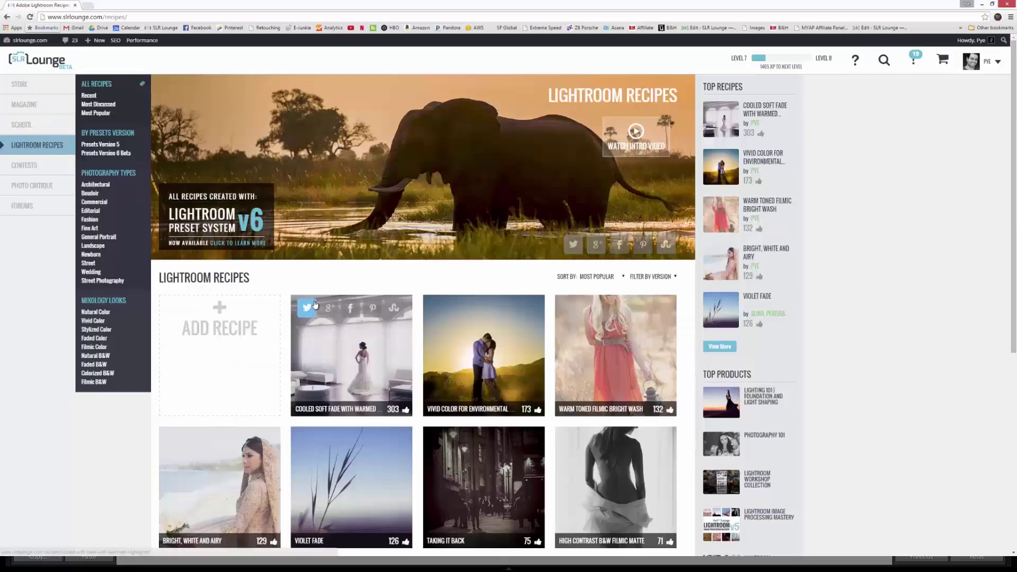
{"action": "left_click", "coordinate": [227, 333]}
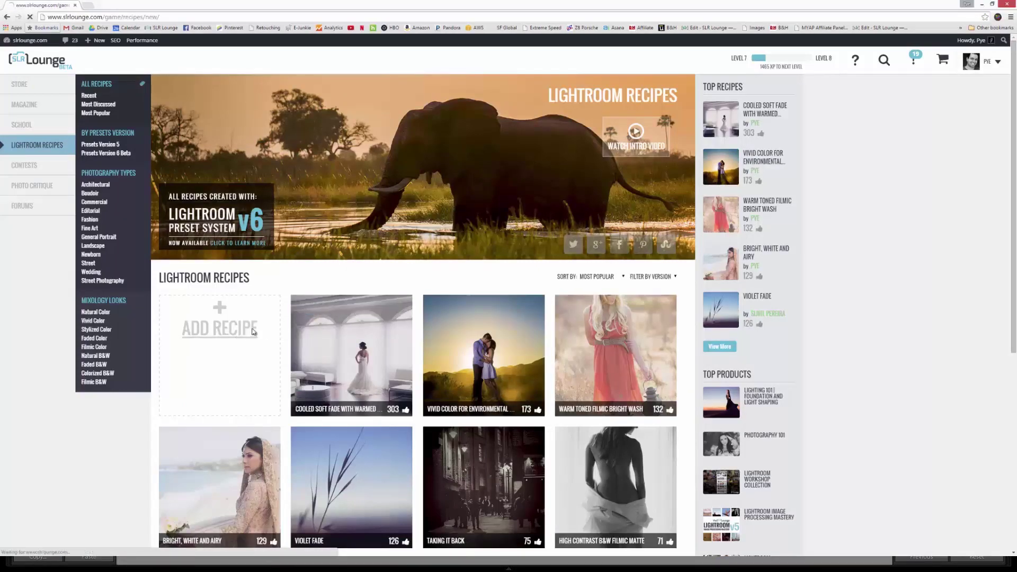
{"action": "scroll", "coordinate": [371, 291], "scroll_direction": "down", "scroll_amount": 3}
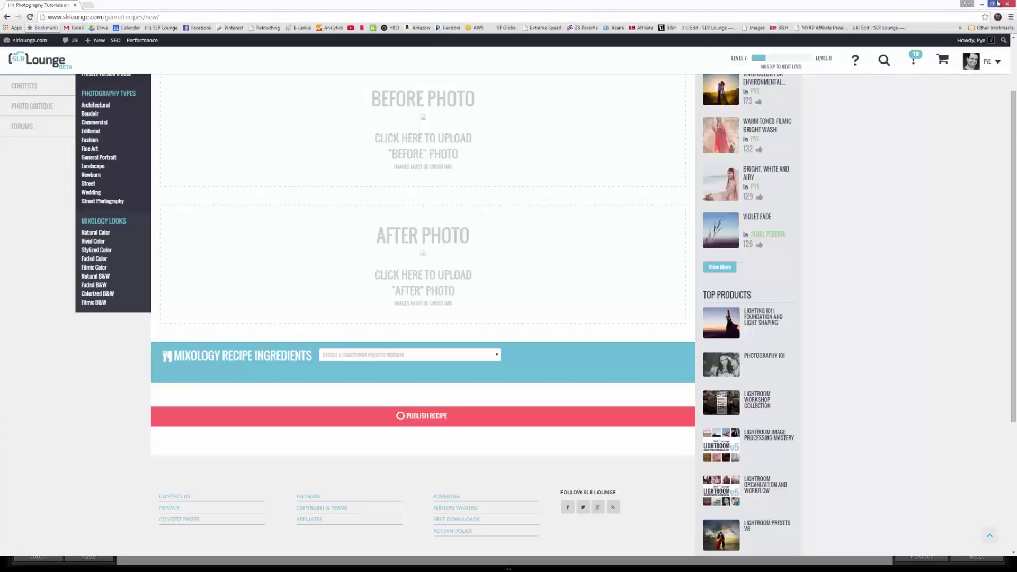
{"action": "left_click", "coordinate": [1001, 3]}
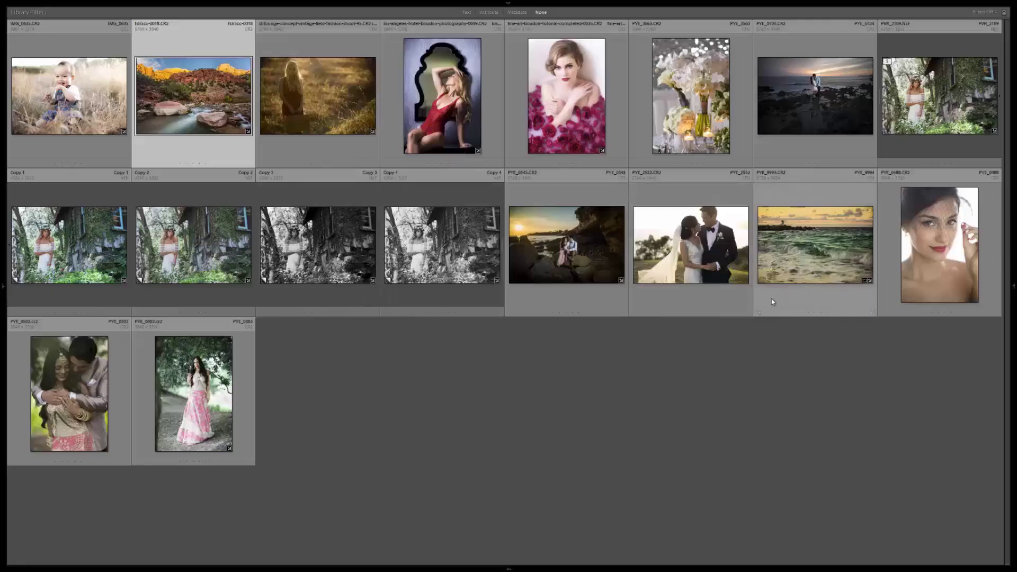
Step: Open the wedding couple photo from the library grid in the Develop module
{"action": "left_click", "coordinate": [713, 249]}
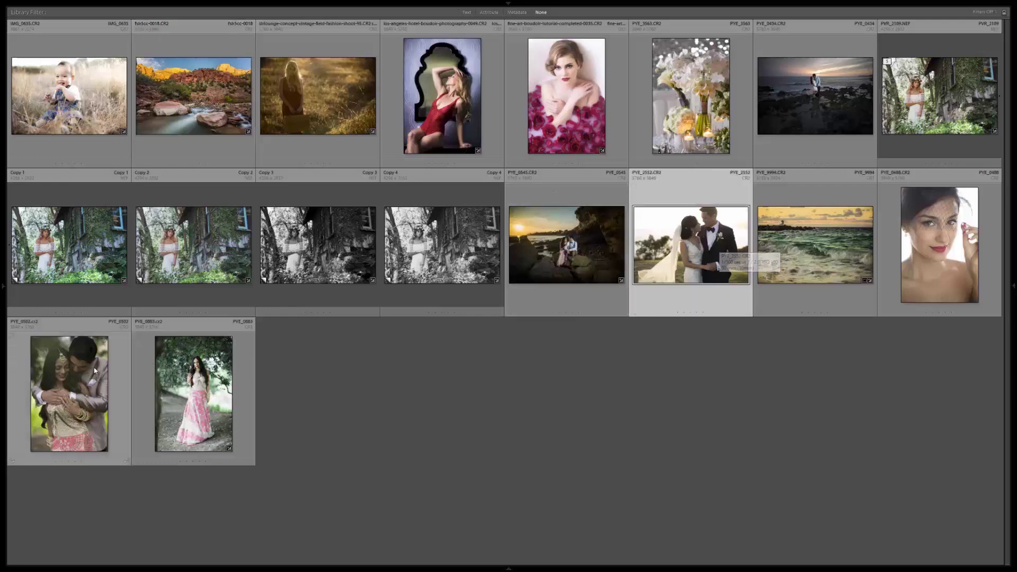
{"action": "double_click", "coordinate": [730, 243]}
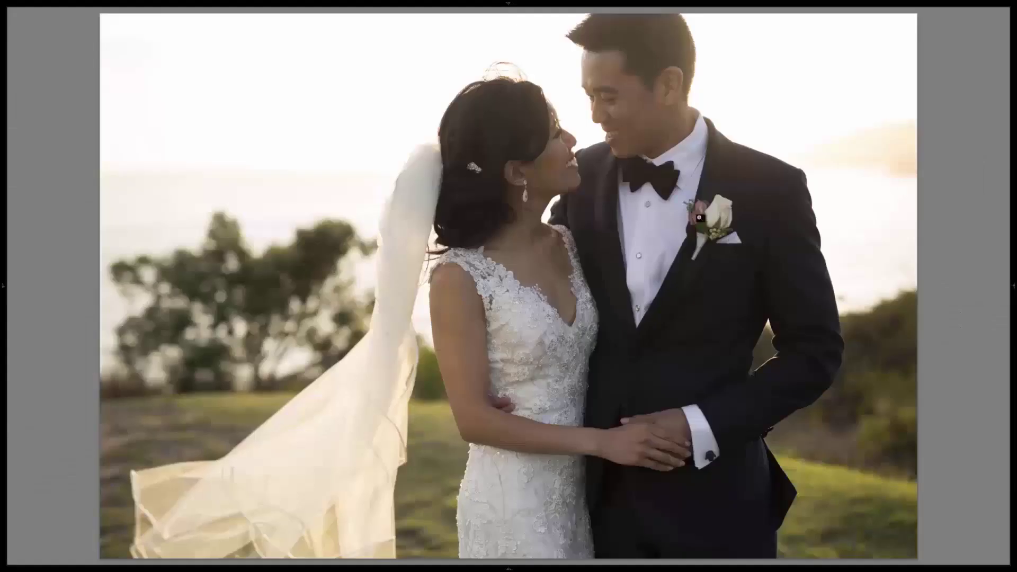
{"action": "key", "text": "d"}
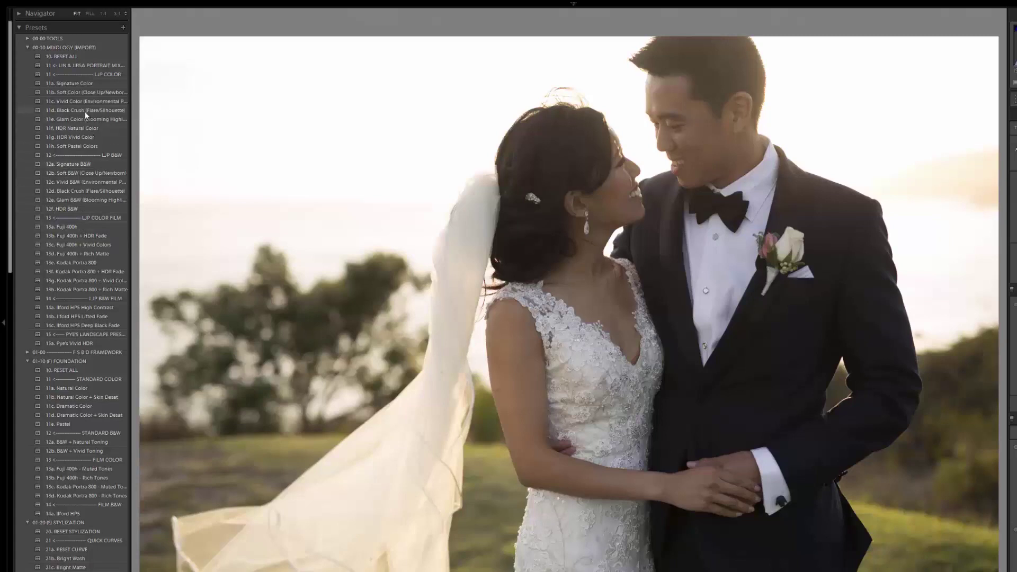
Step: Collapse the 00-10 Mixology presets and apply the presets 11b Natural Color + Skin Desat and 21f Neutral Matte to the wedding photo
{"action": "left_click", "coordinate": [26, 48]}
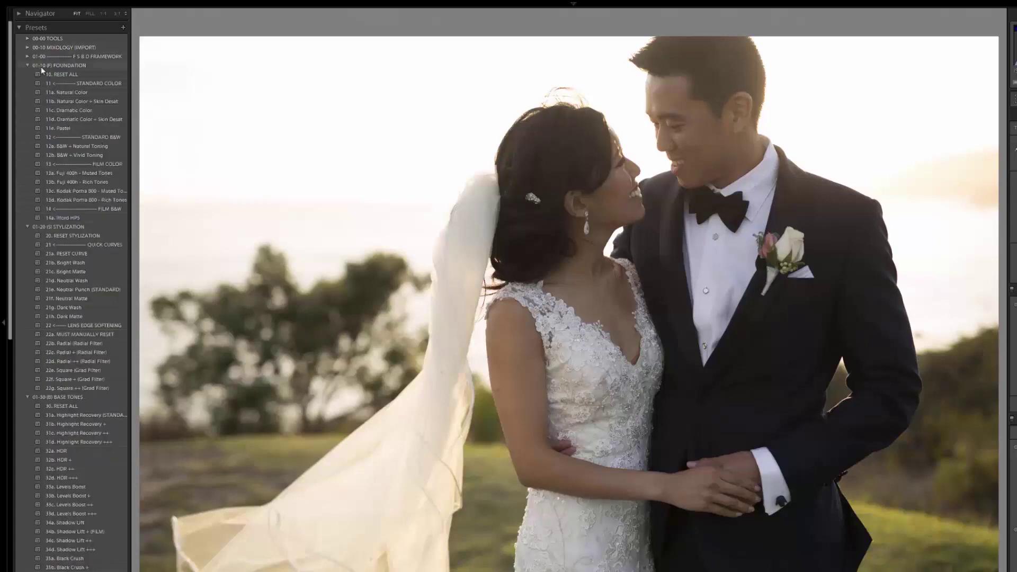
{"action": "left_click", "coordinate": [81, 101]}
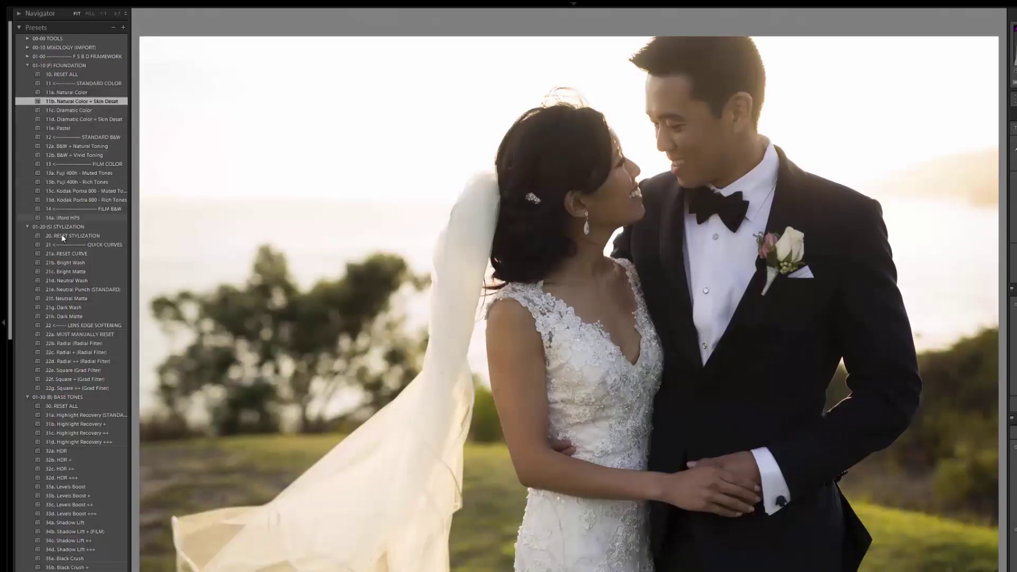
{"action": "left_click", "coordinate": [67, 297]}
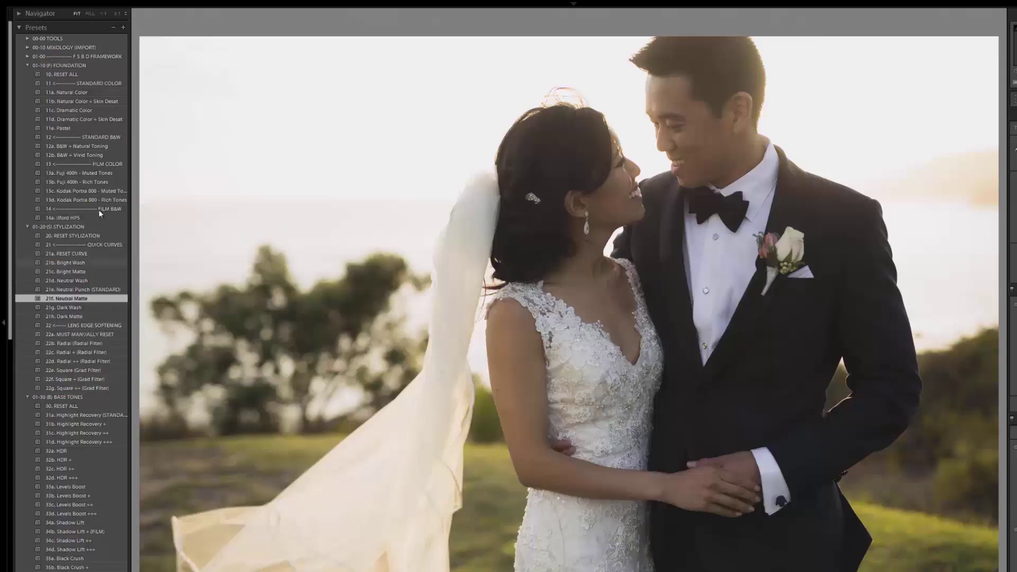
Step: Try the 22c Radial + edge softening, replace it with 22b Radial, and center the radial filter between the couple's faces
{"action": "left_click", "coordinate": [60, 352]}
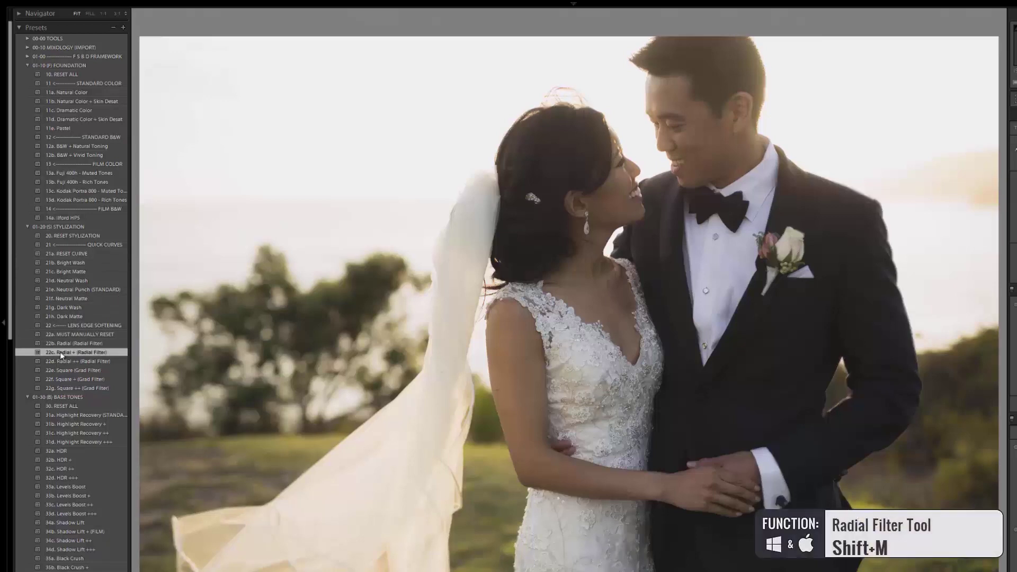
{"action": "key", "text": "shift+m"}
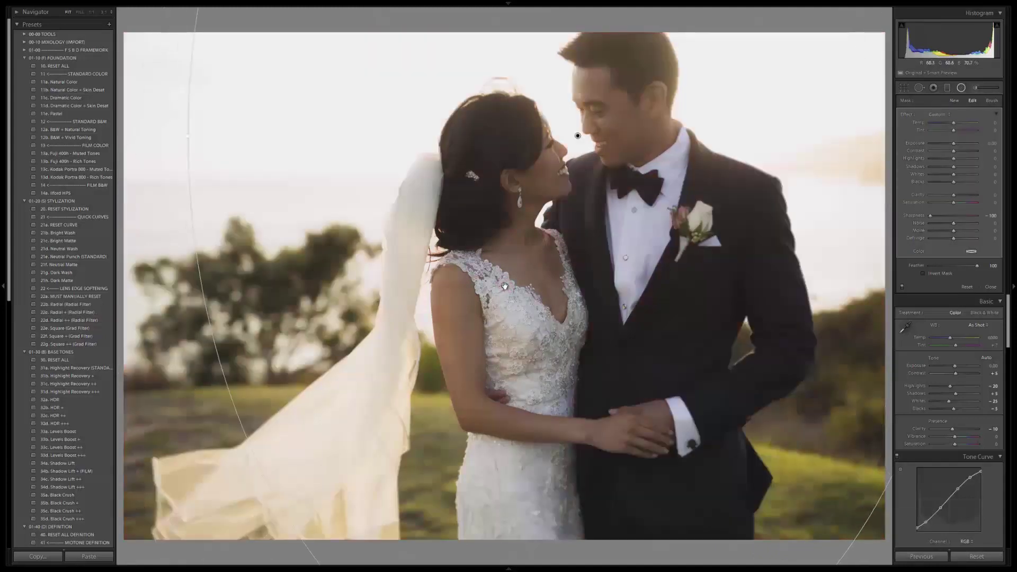
{"action": "left_click", "coordinate": [576, 135]}
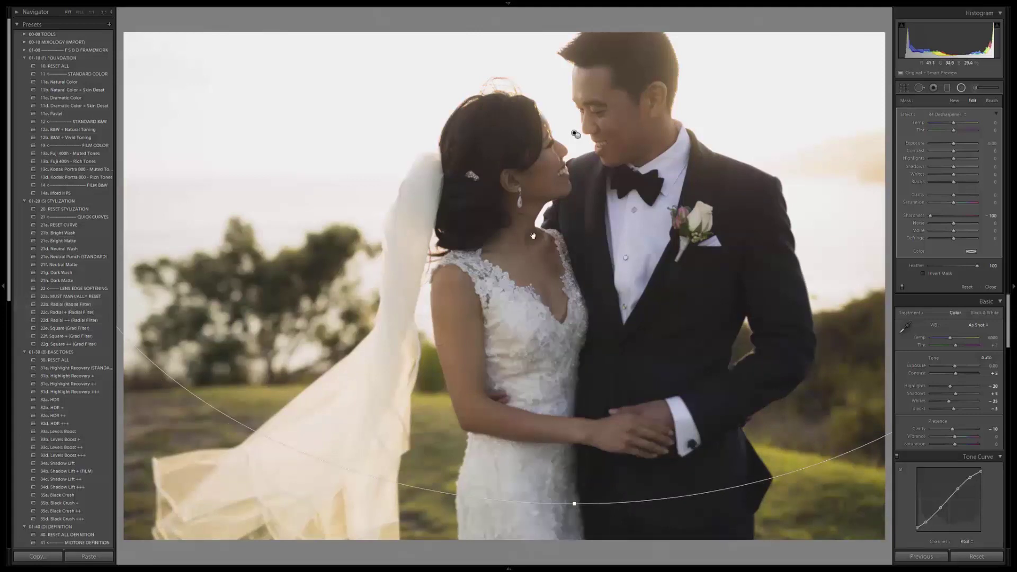
{"action": "left_click", "coordinate": [79, 305]}
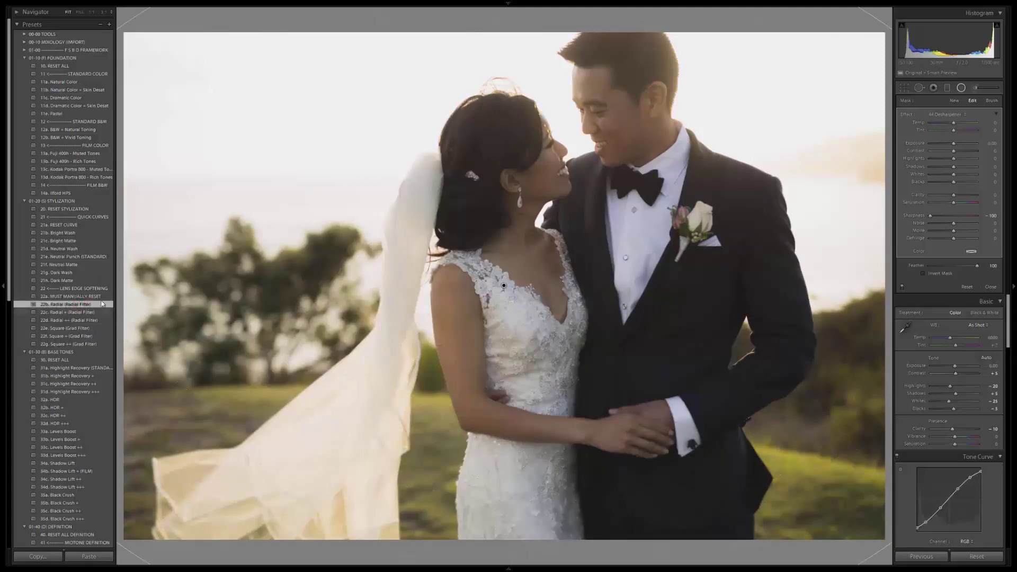
{"action": "left_click_drag", "start_coordinate": [504, 286], "coordinate": [585, 153]}
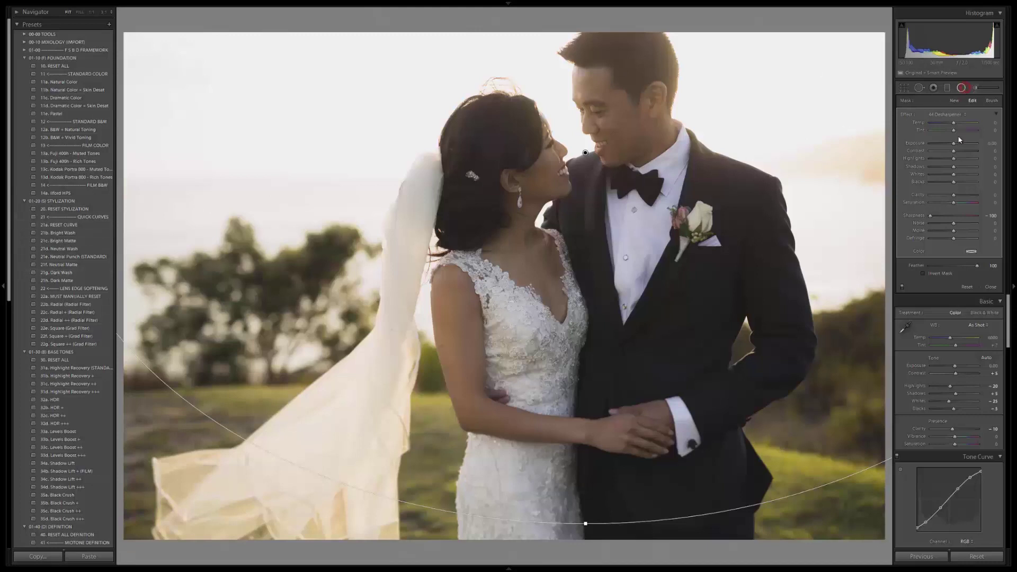
{"action": "key", "text": "shift+m"}
Step: Set the exposure to +0.81 and compare the base tones 33a, 33b and 33c Levels Boost, ending on 33c Levels Boost ++
{"action": "left_click_drag", "start_coordinate": [954, 166], "coordinate": [958, 166]}
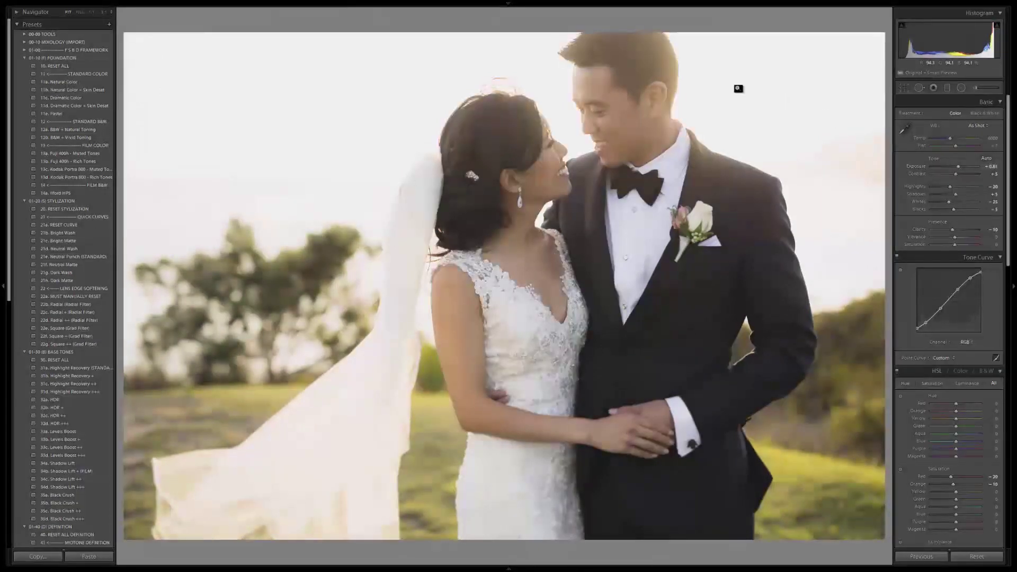
{"action": "scroll", "coordinate": [64, 202], "scroll_direction": "down", "scroll_amount": 3}
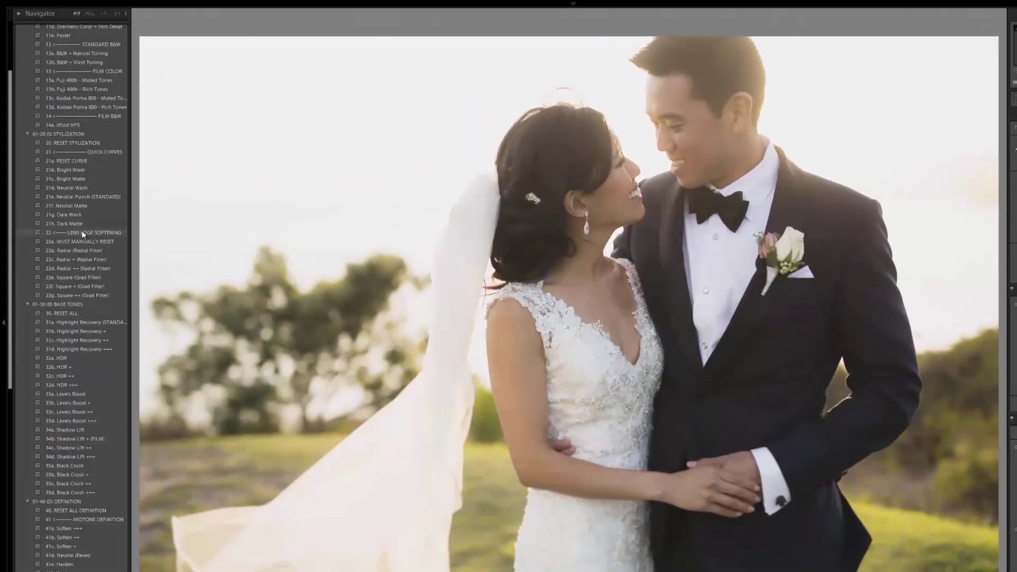
{"action": "scroll", "coordinate": [82, 233], "scroll_direction": "down", "scroll_amount": 5}
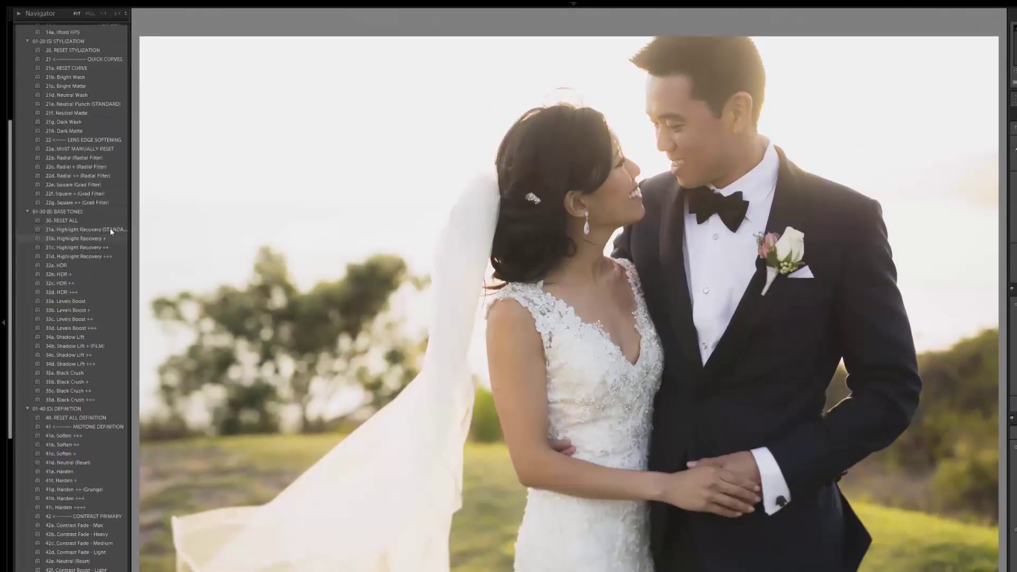
{"action": "left_click", "coordinate": [71, 301]}
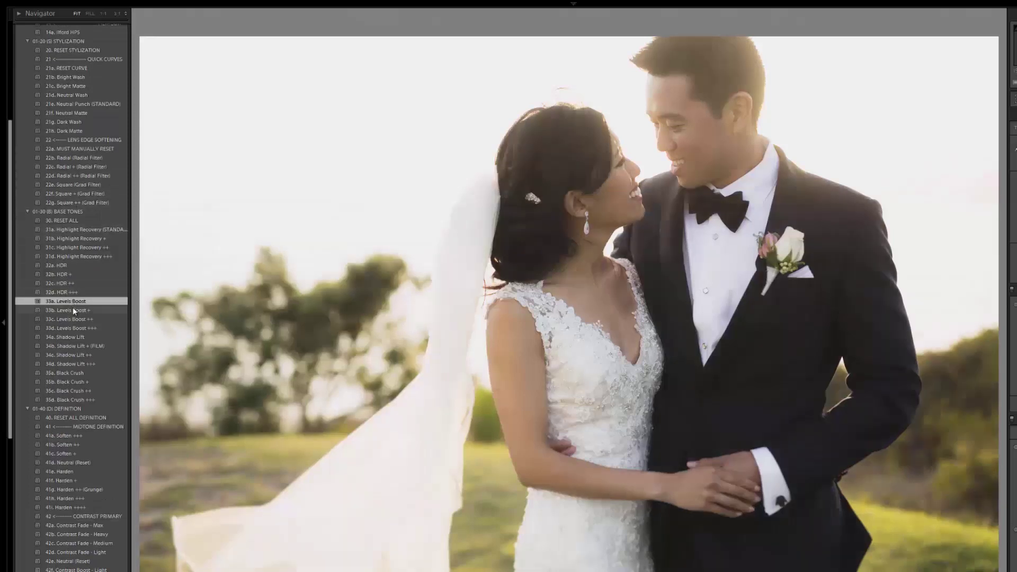
{"action": "left_click", "coordinate": [70, 310]}
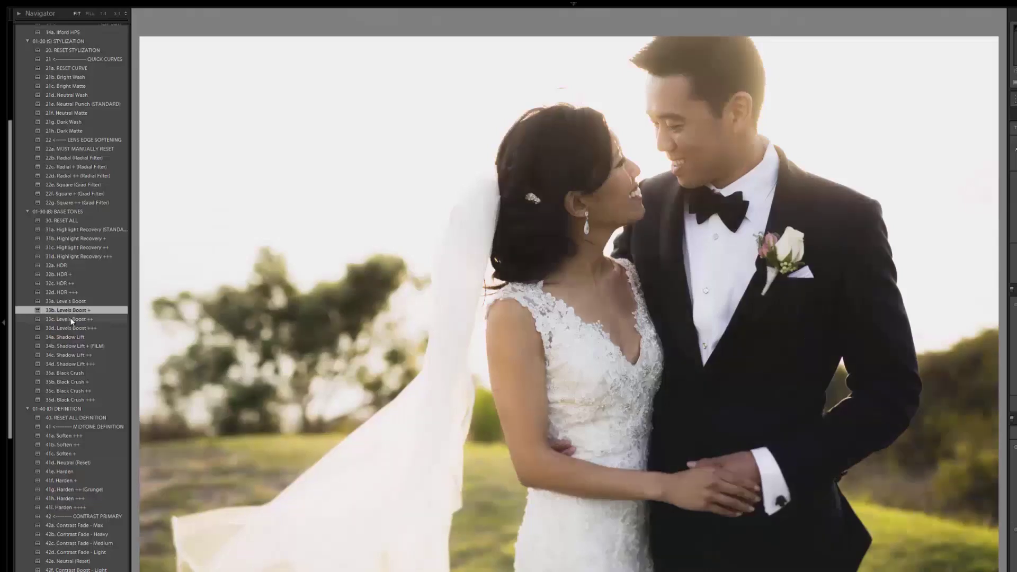
{"action": "left_click", "coordinate": [72, 319]}
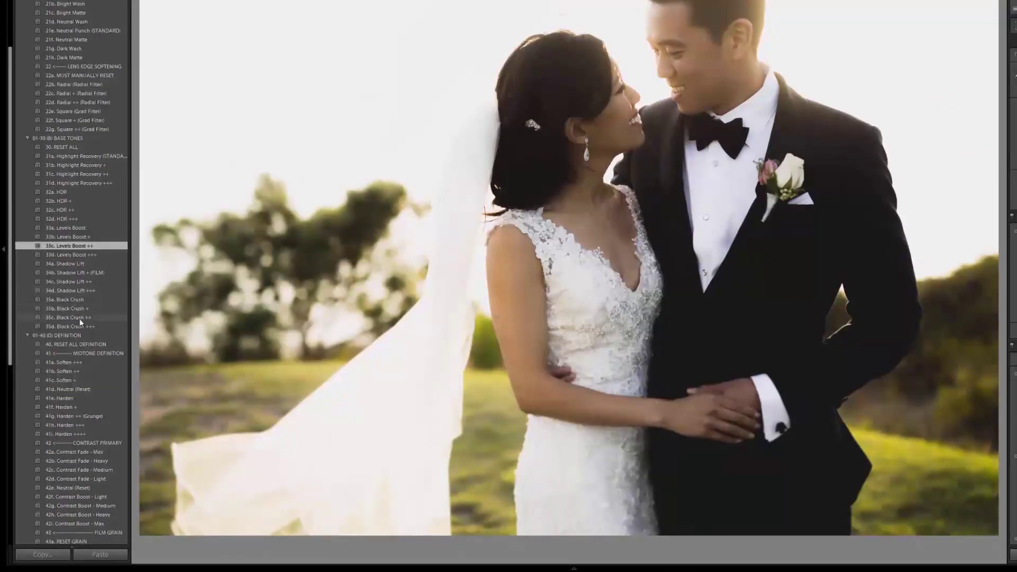
Step: Try the 35c Black Crush ++ preset, switch back to 33c Levels Boost ++, and raise the exposure slightly
{"action": "left_click", "coordinate": [78, 319]}
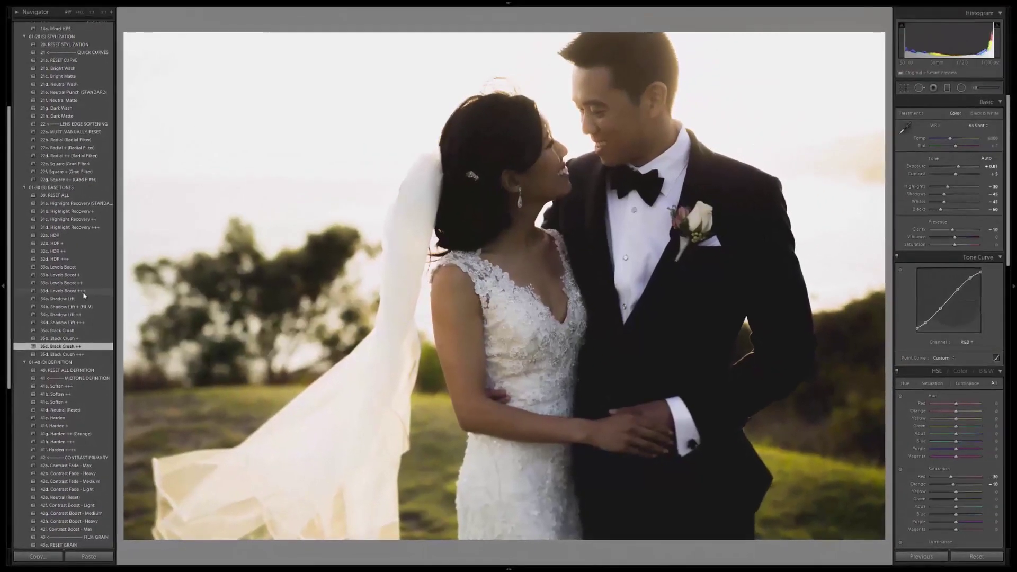
{"action": "left_click", "coordinate": [82, 266]}
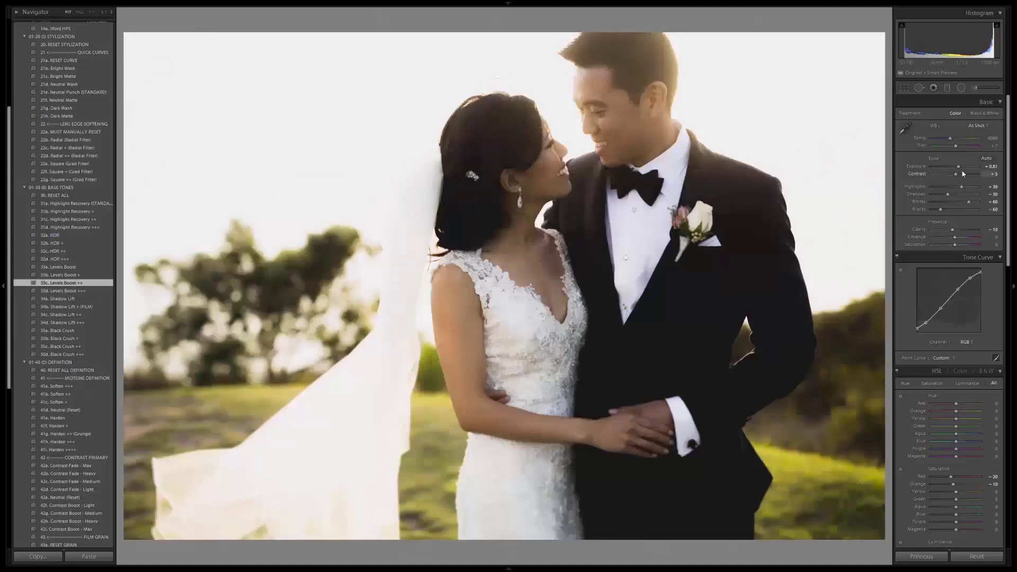
{"action": "left_click_drag", "start_coordinate": [958, 168], "coordinate": [960, 169]}
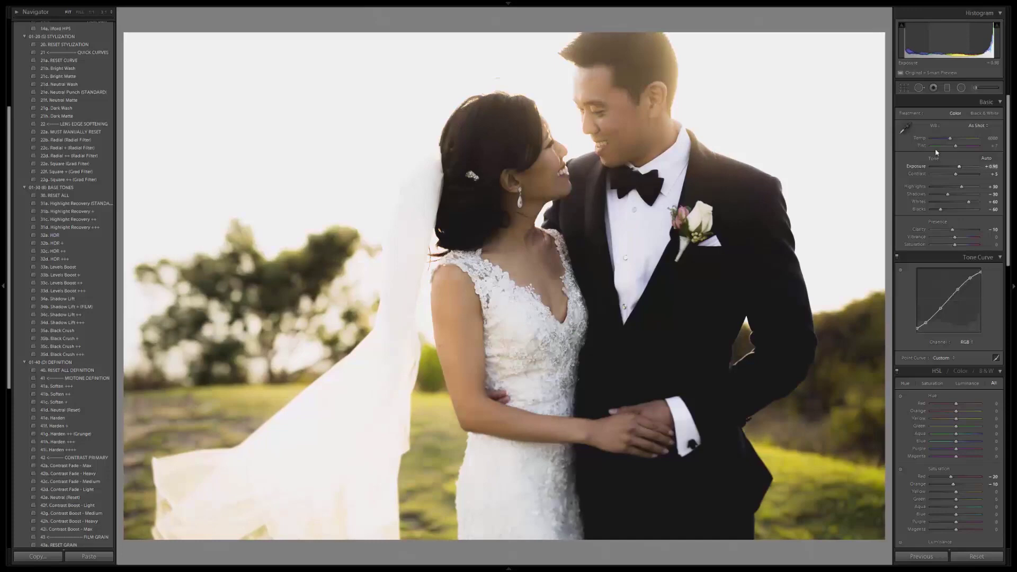
Step: Compare the midtone Soften and Harden presets, ending on 41c Soften +, and try 42g Contrast Boost - Medium before choosing 42f Contrast Boost - Light
{"action": "scroll", "coordinate": [79, 325], "scroll_direction": "down", "scroll_amount": 3}
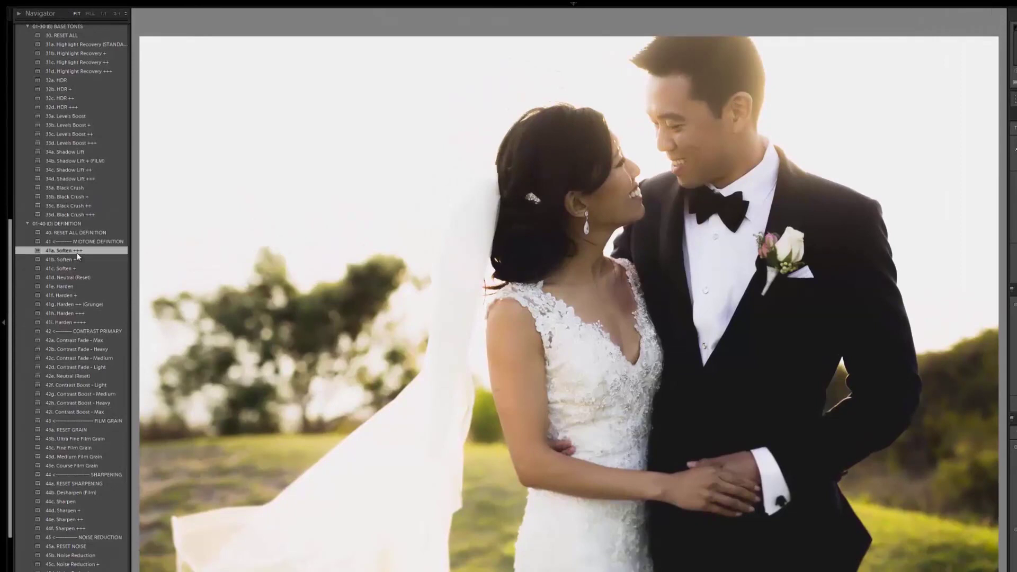
{"action": "left_click", "coordinate": [70, 266]}
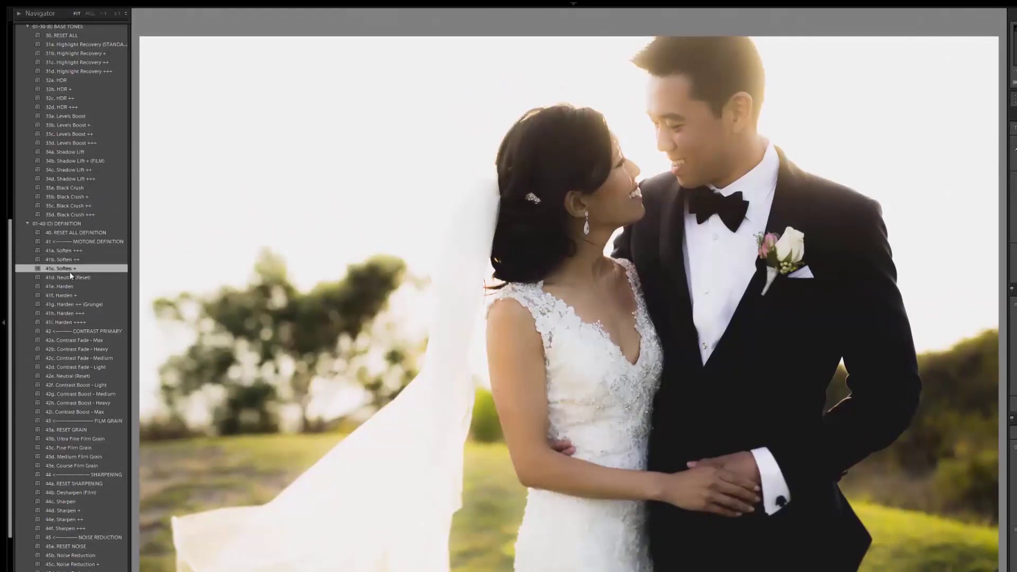
{"action": "left_click", "coordinate": [88, 295]}
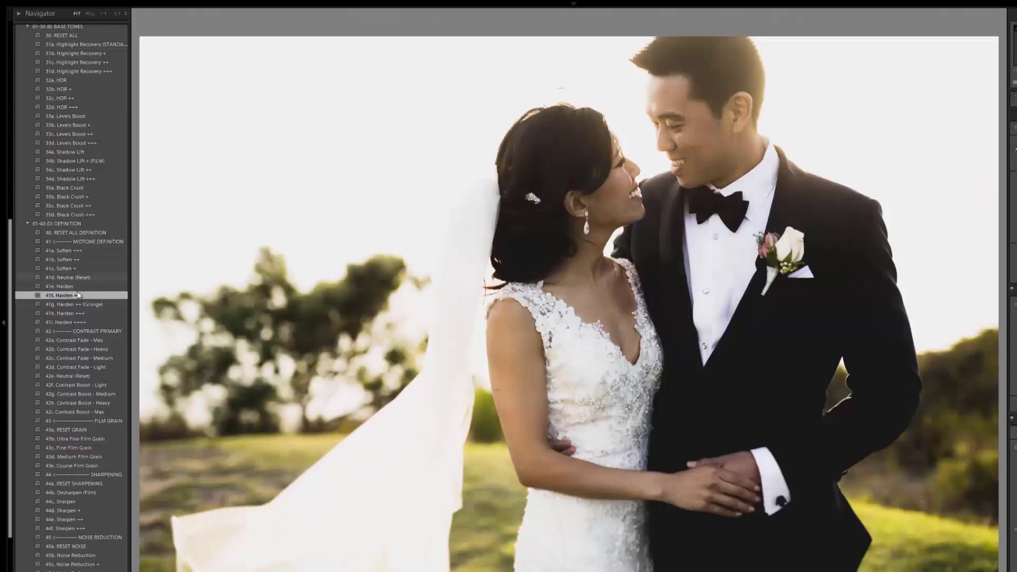
{"action": "left_click", "coordinate": [89, 270]}
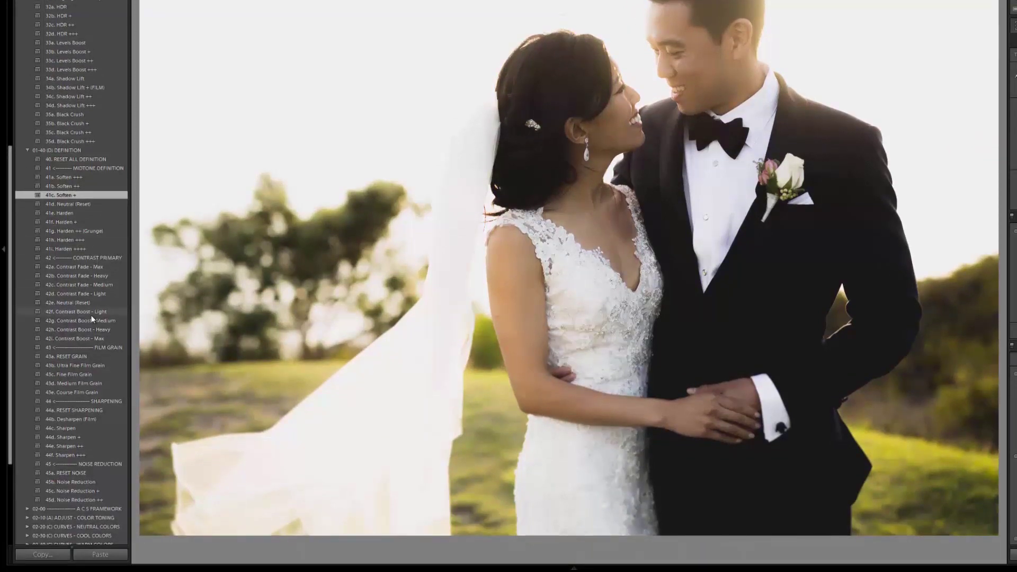
{"action": "left_click", "coordinate": [92, 318]}
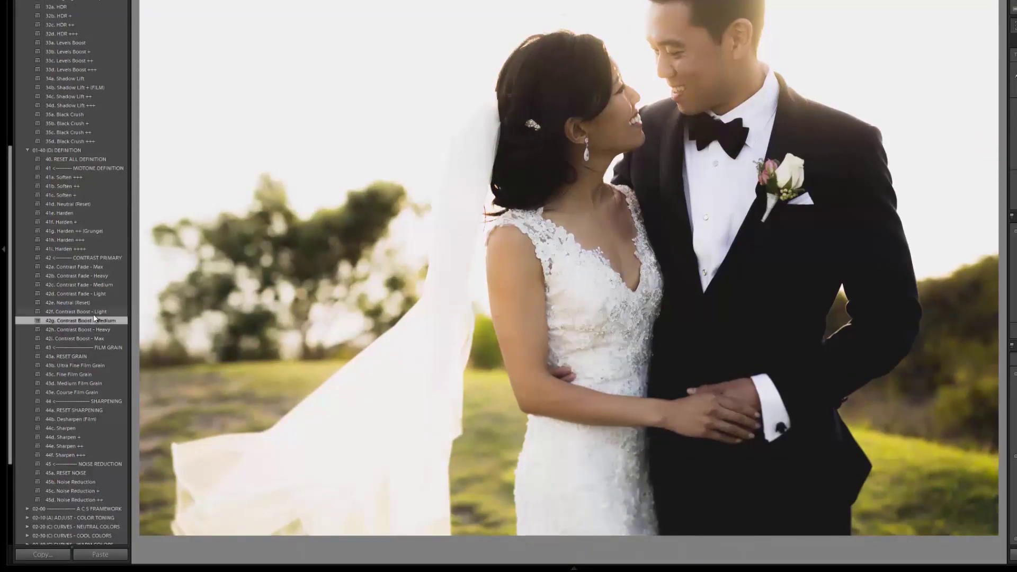
{"action": "left_click", "coordinate": [93, 313]}
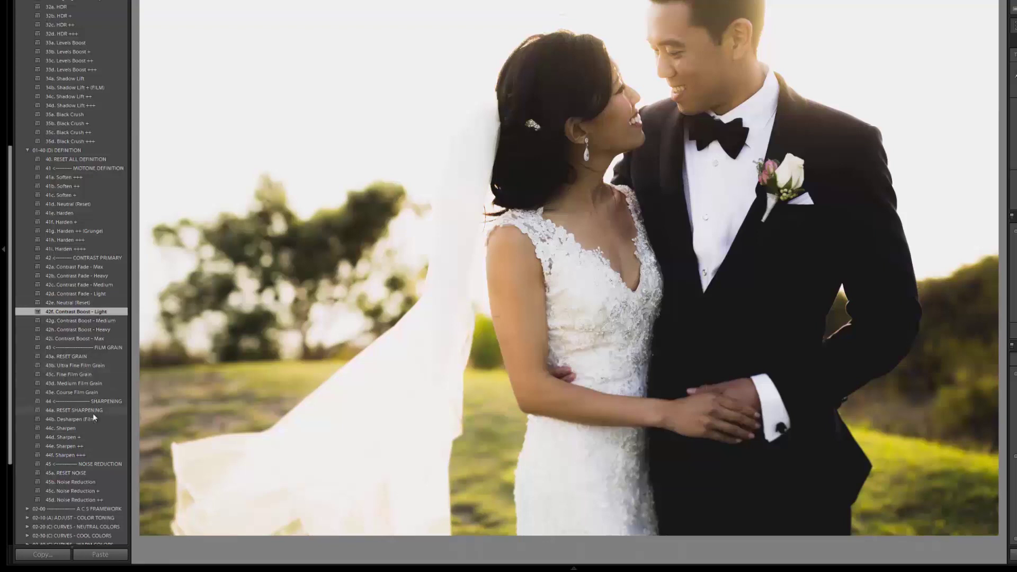
Step: Collapse the 01-10 to 01-40 preset folders, and from 02-10 Adjust - Color Toning try 11c Desaturate and settle on 11e Saturate
{"action": "scroll", "coordinate": [49, 306], "scroll_direction": "up", "scroll_amount": 10}
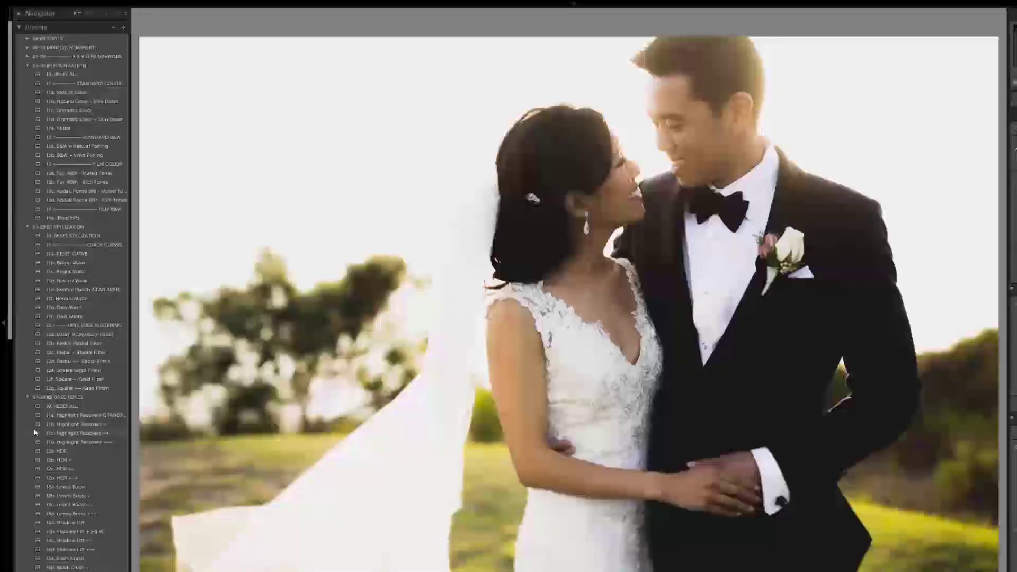
{"action": "left_click", "coordinate": [27, 65]}
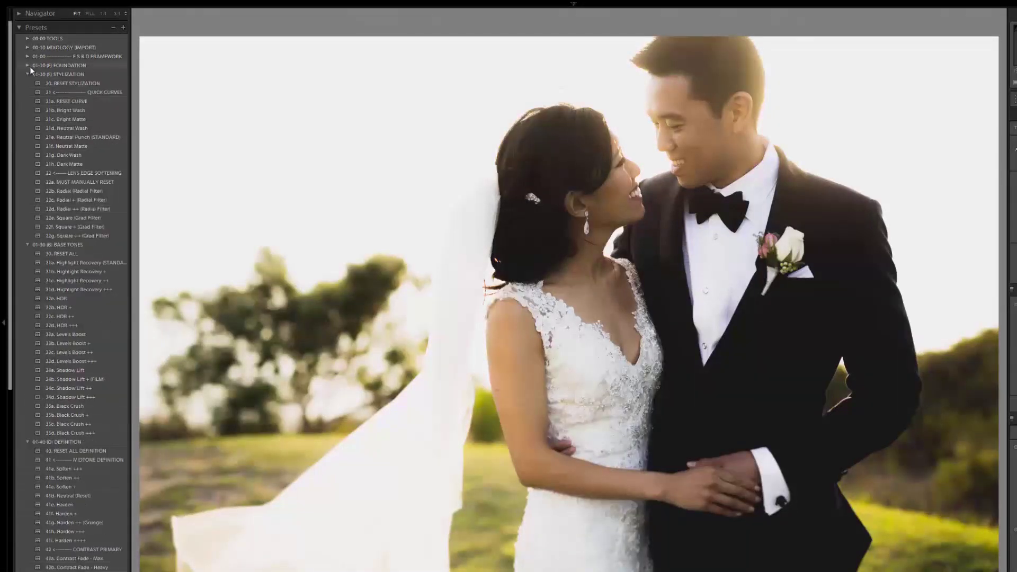
{"action": "left_click", "coordinate": [28, 74]}
{"action": "left_click", "coordinate": [28, 83]}
{"action": "left_click", "coordinate": [27, 92]}
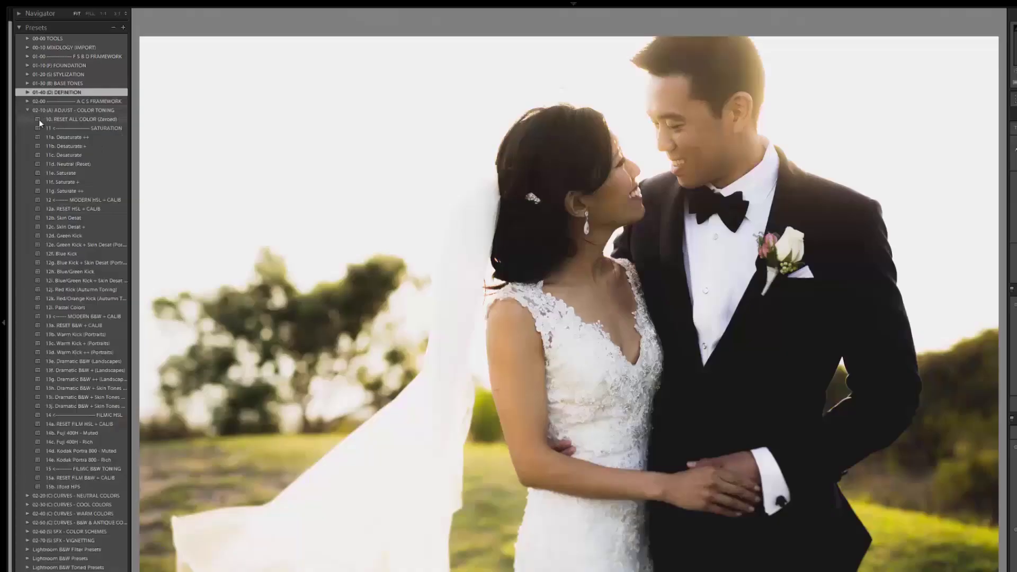
{"action": "left_click", "coordinate": [93, 155]}
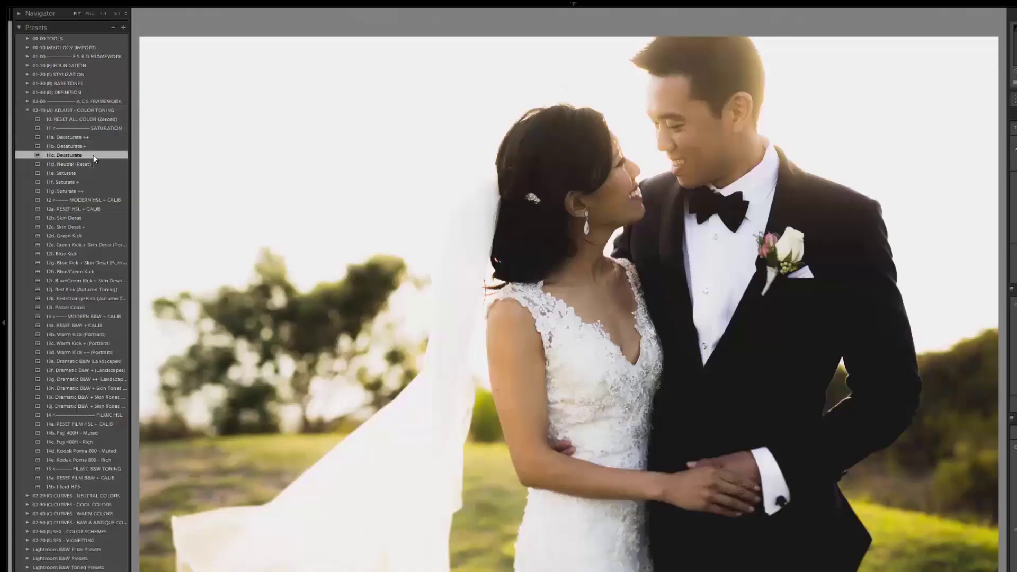
{"action": "left_click", "coordinate": [83, 171]}
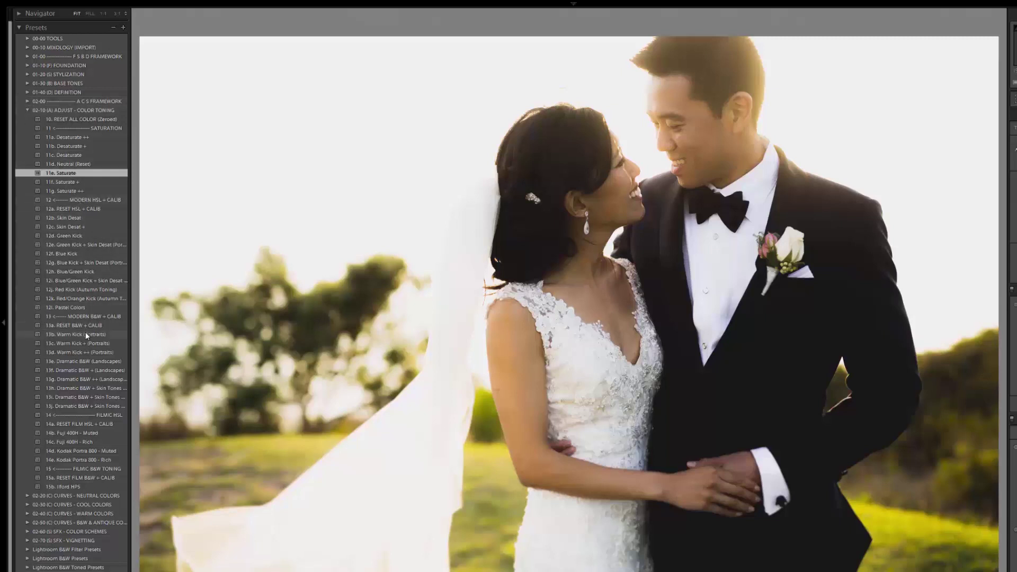
Step: Collapse the 02-10 Adjust - Color Toning folder and slightly cool the photo's white balance temperature
{"action": "left_click", "coordinate": [27, 110]}
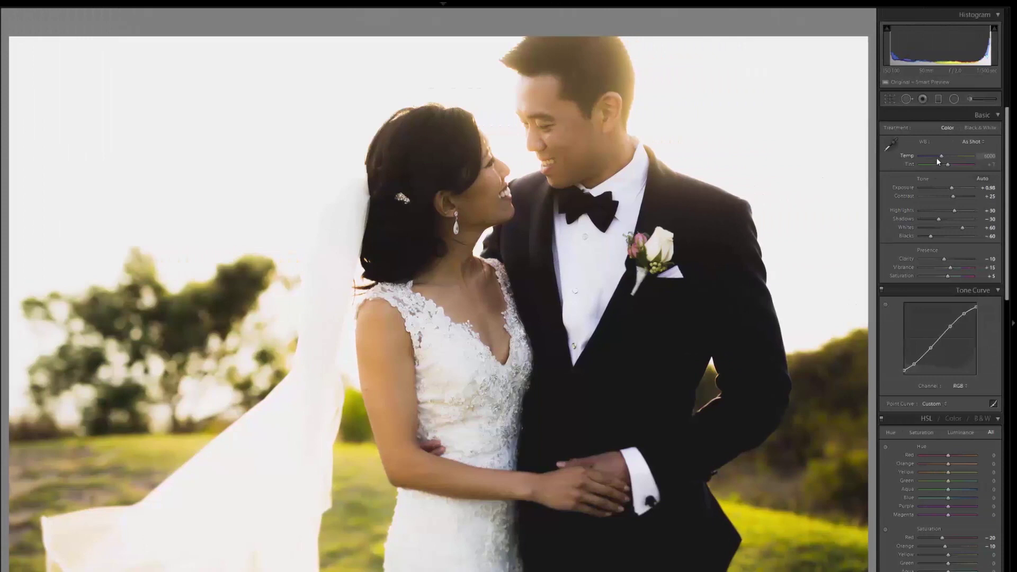
{"action": "left_click", "coordinate": [938, 156]}
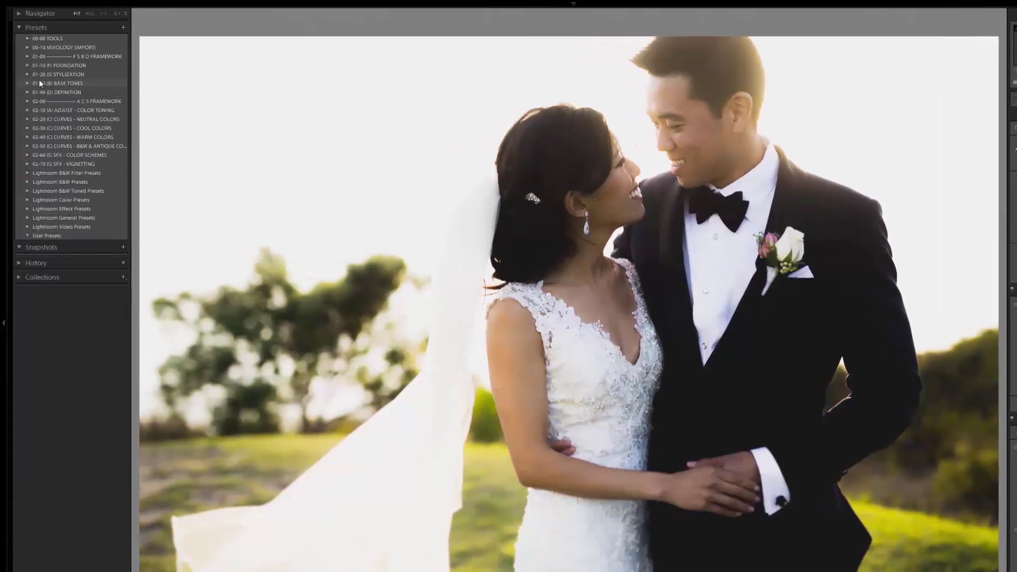
Step: Apply 21f Neutral Matte from 01-20 Stylization, and try 25b Neutral Matte + Cross Processing from 02-20 Curves - Neutral Colors
{"action": "left_click", "coordinate": [25, 74]}
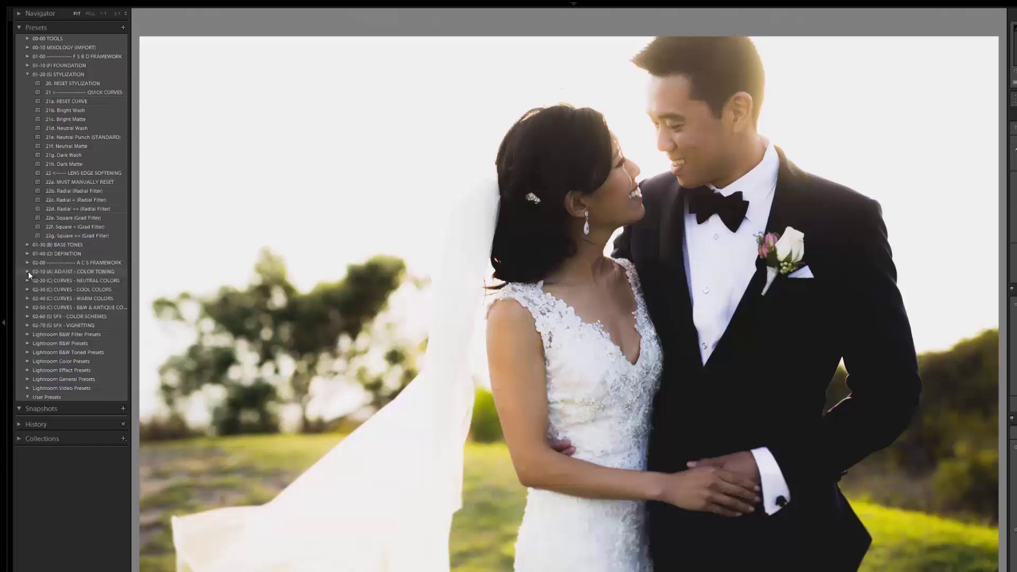
{"action": "left_click", "coordinate": [58, 280]}
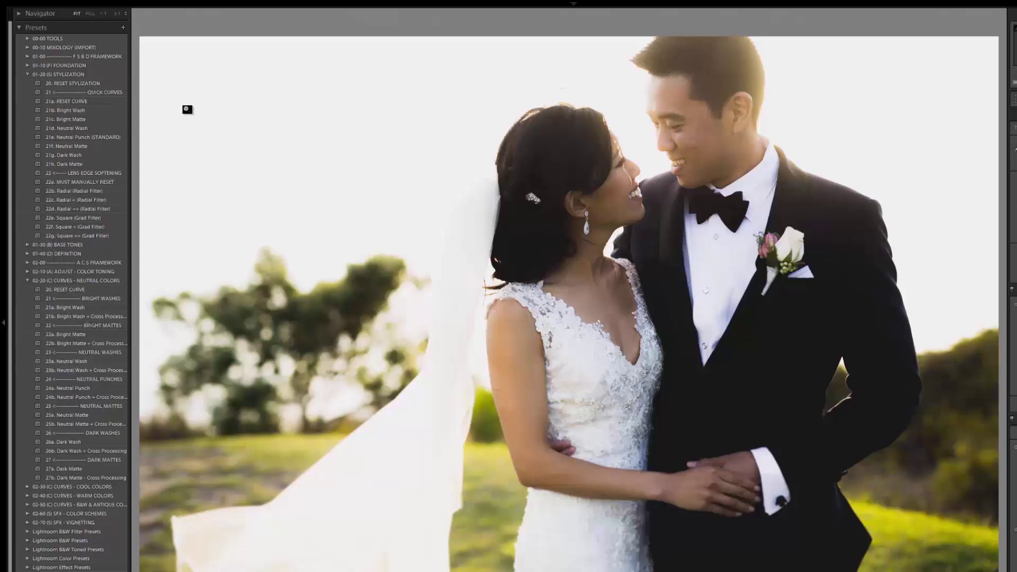
{"action": "left_click", "coordinate": [80, 146]}
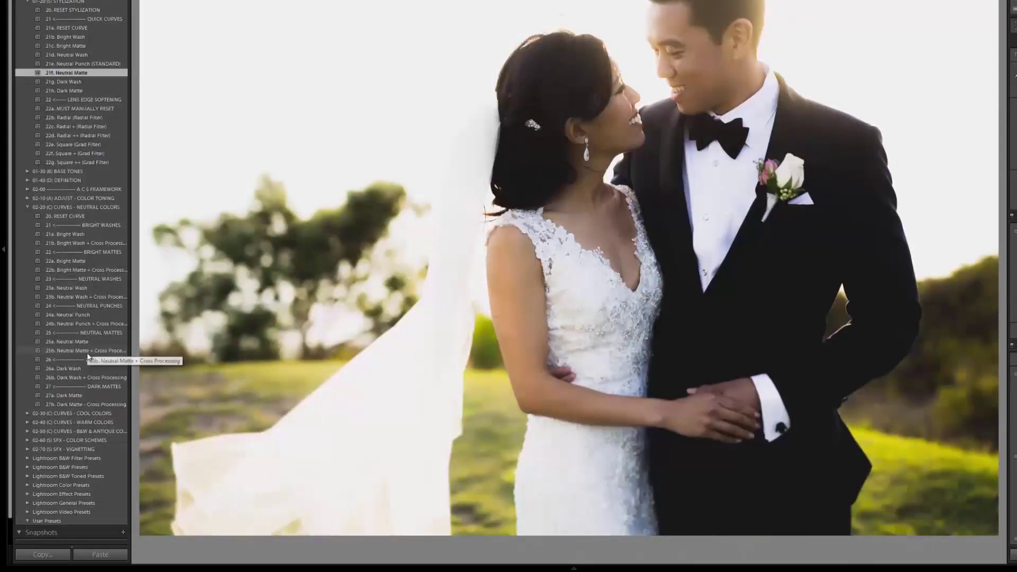
{"action": "left_click", "coordinate": [88, 352]}
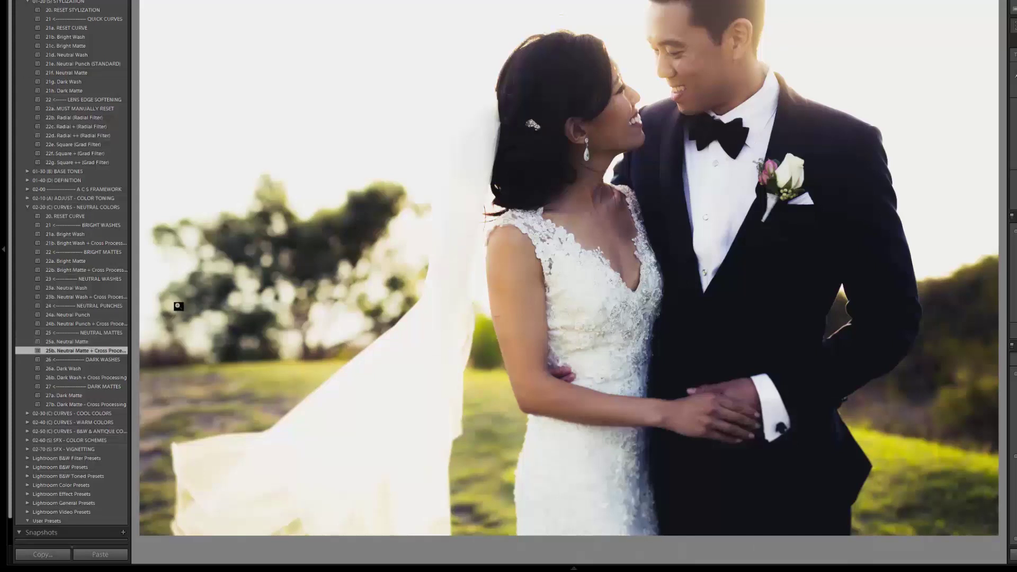
{"action": "left_click", "coordinate": [27, 207]}
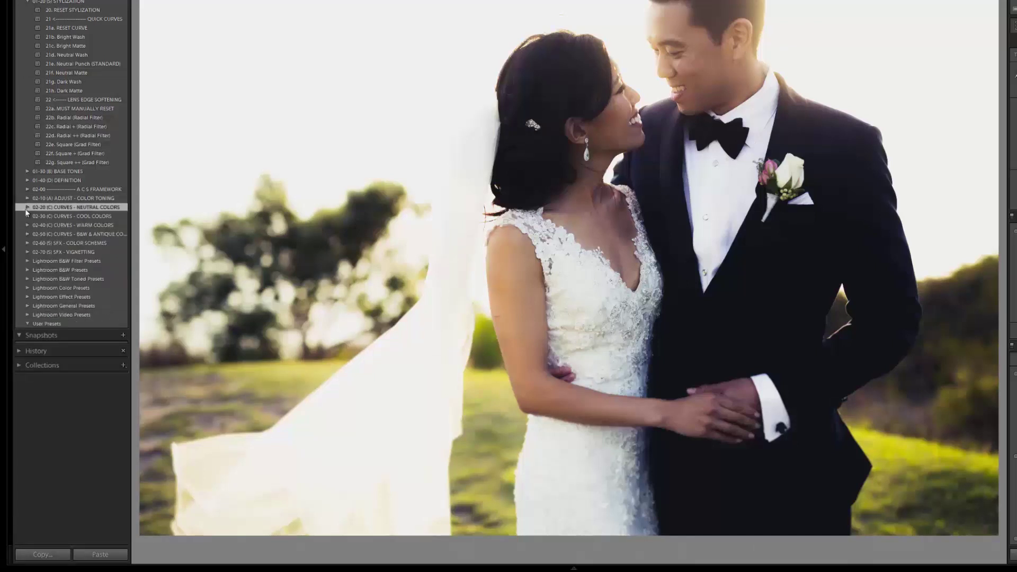
Step: Compare the 35a Teal, 35b Azure, 35c Violet and 35d Cool Cross Neutral Matte presets from 02-30 Curves - Cool Colors
{"action": "left_click", "coordinate": [27, 216]}
{"action": "scroll", "coordinate": [72, 254], "scroll_direction": "down", "scroll_amount": 2}
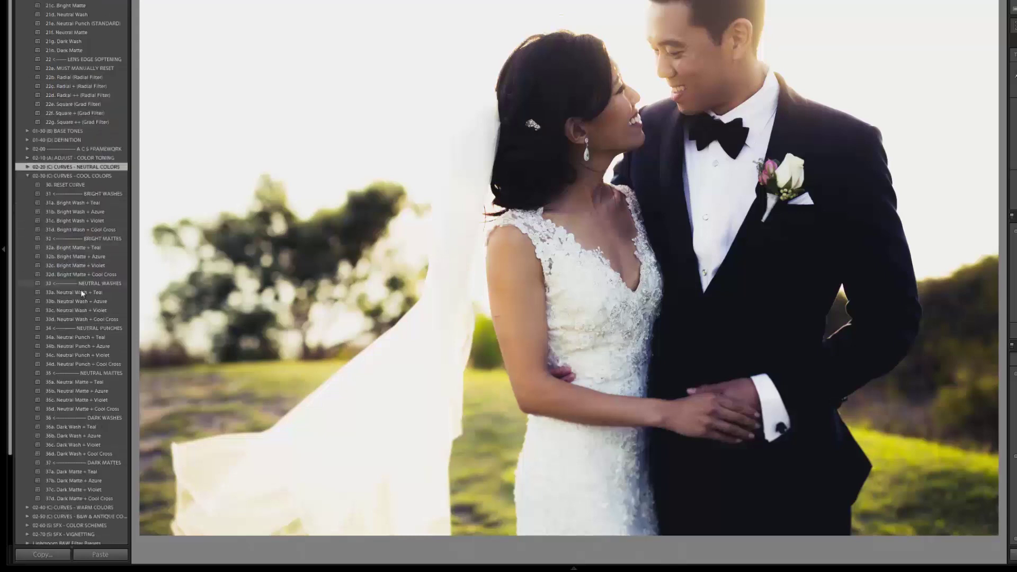
{"action": "left_click", "coordinate": [91, 382]}
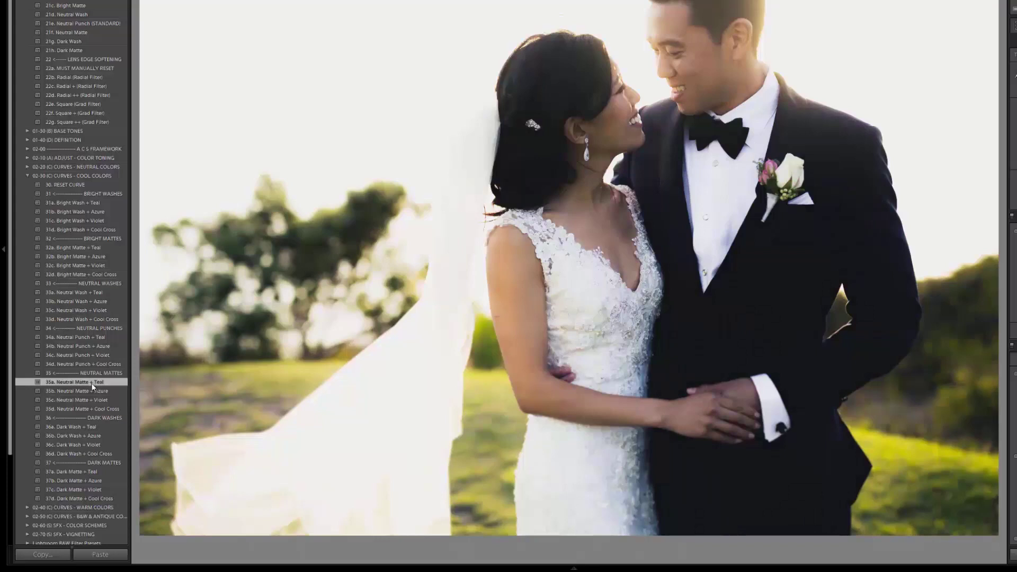
{"action": "left_click", "coordinate": [92, 391]}
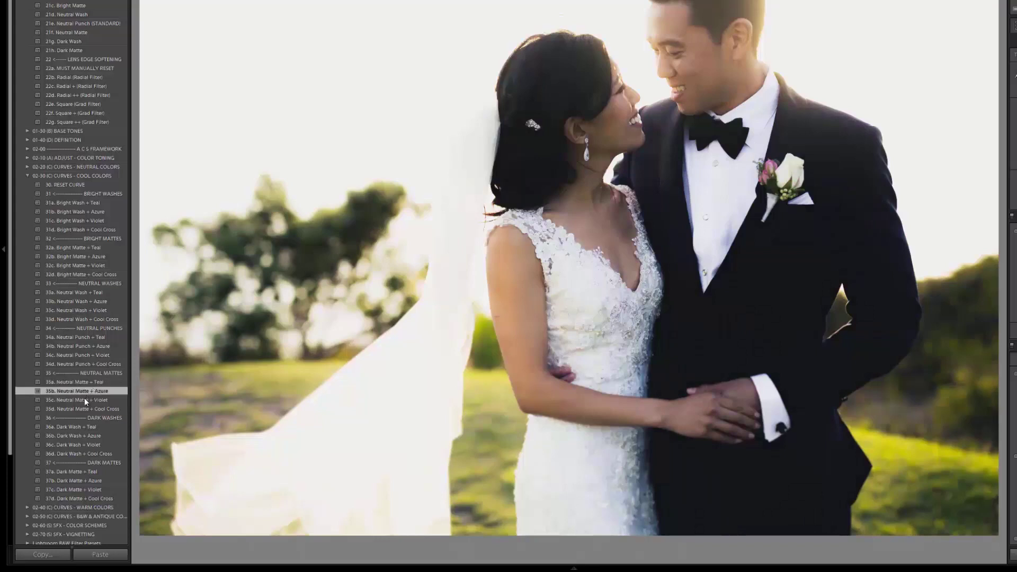
{"action": "left_click", "coordinate": [84, 398]}
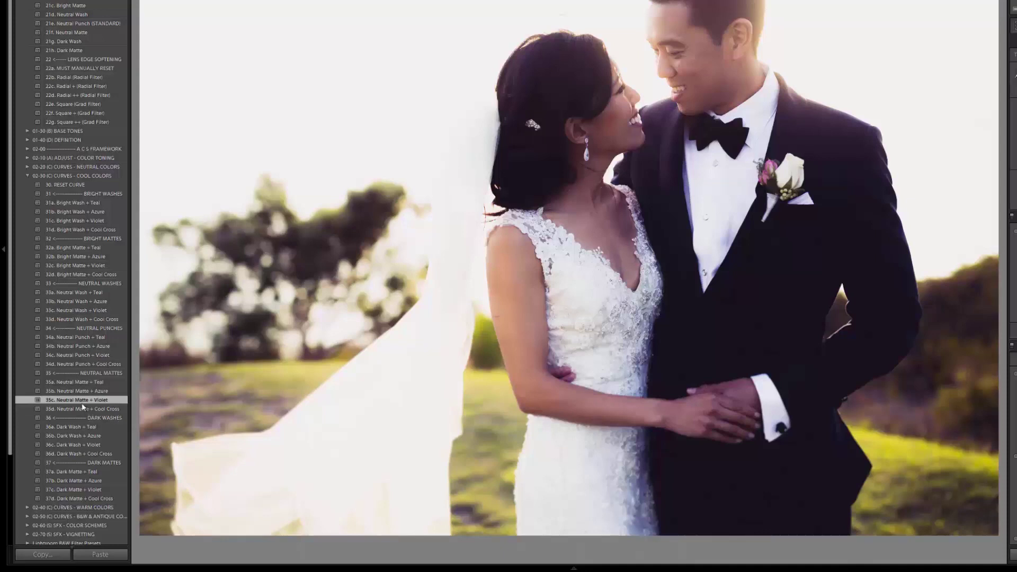
{"action": "left_click", "coordinate": [84, 409]}
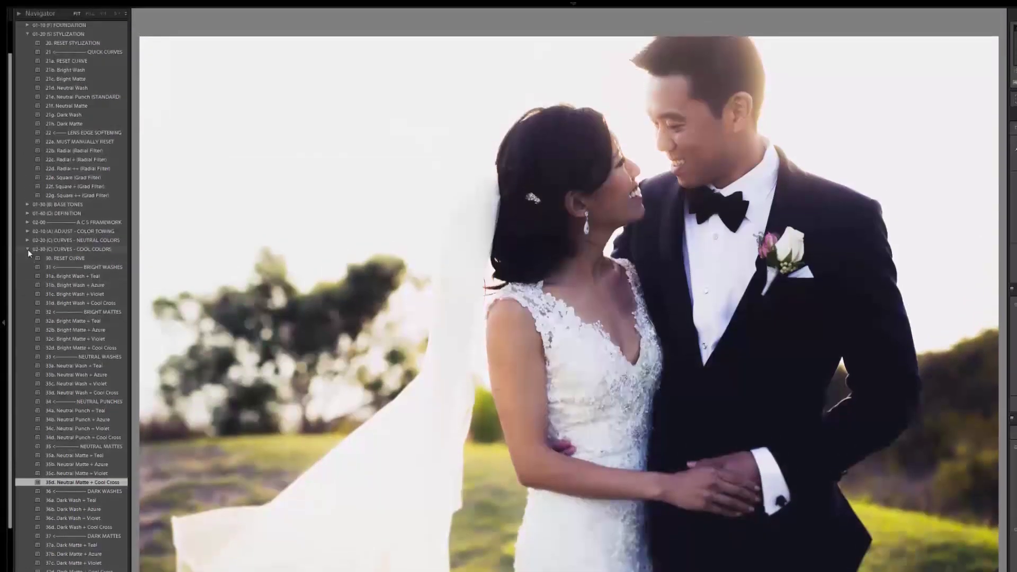
{"action": "left_click", "coordinate": [28, 175]}
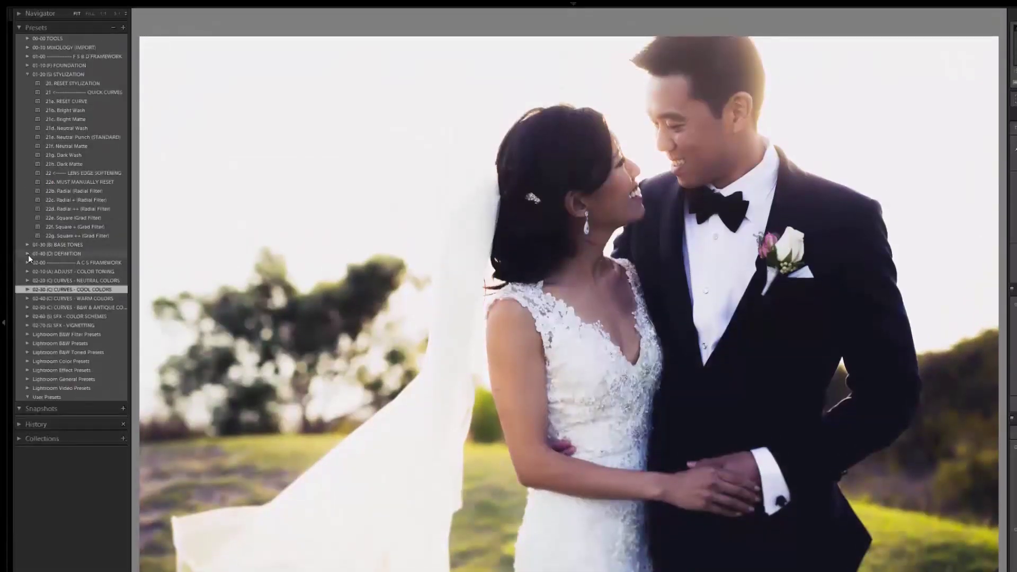
Step: Try Neutral Matte presets 45a Amber, 45b Apricot and 45d Warm Cross from 02-40 Curves - Warm Colors, and return to 21f Neutral Matte
{"action": "left_click", "coordinate": [28, 298]}
{"action": "scroll", "coordinate": [77, 349], "scroll_direction": "down", "scroll_amount": 3}
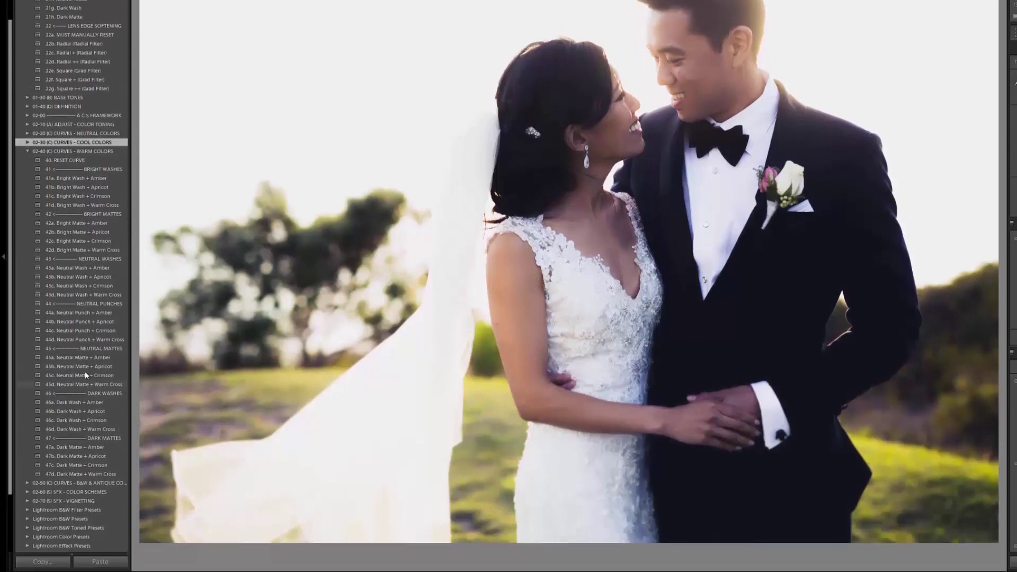
{"action": "left_click", "coordinate": [87, 423]}
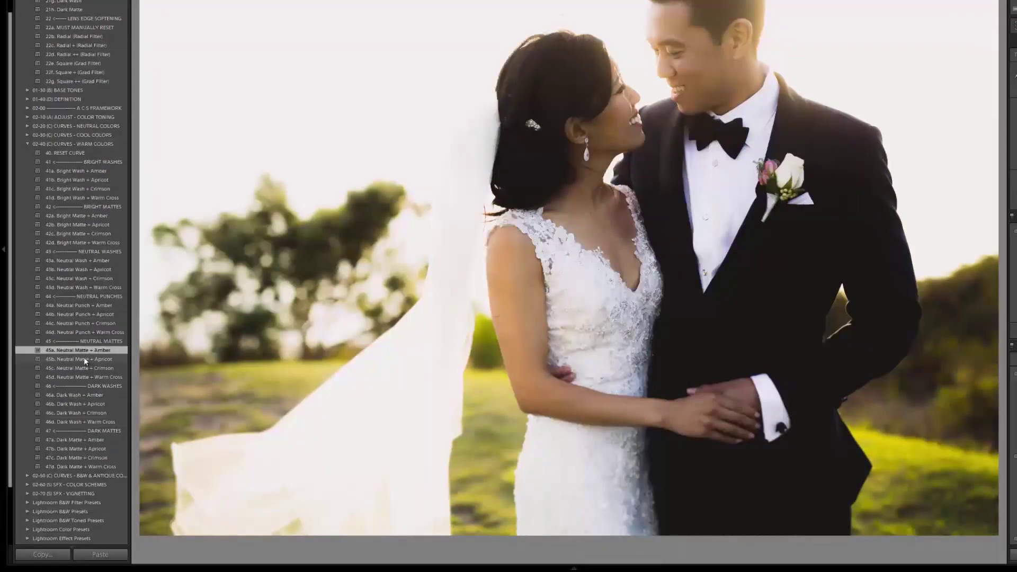
{"action": "left_click", "coordinate": [83, 358]}
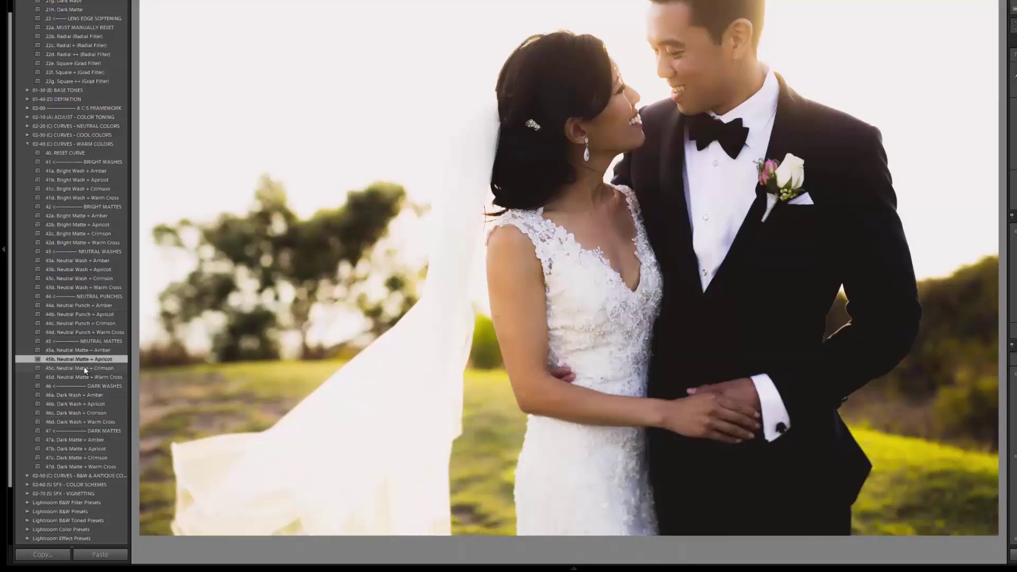
{"action": "left_click", "coordinate": [82, 376]}
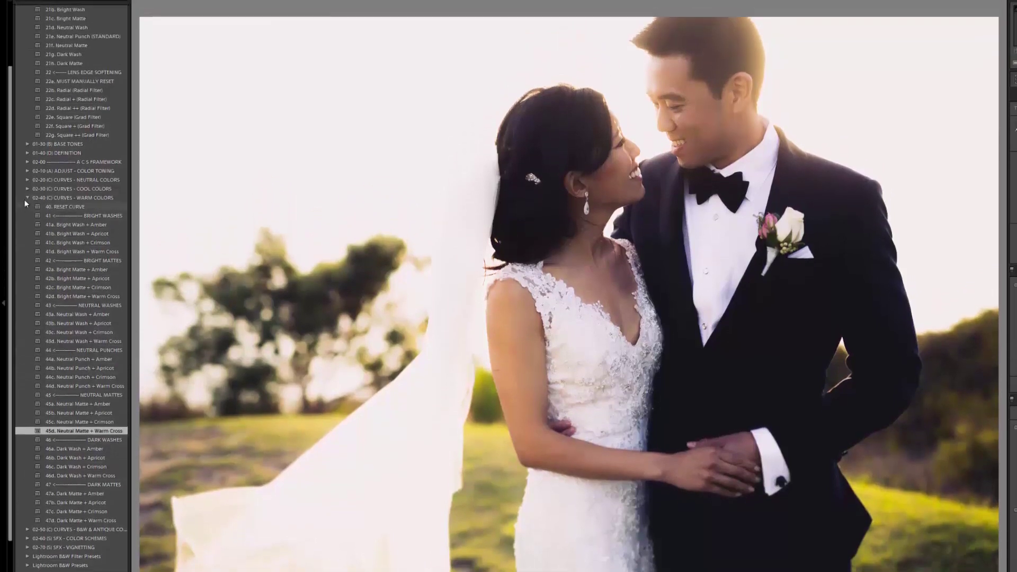
{"action": "left_click", "coordinate": [26, 144]}
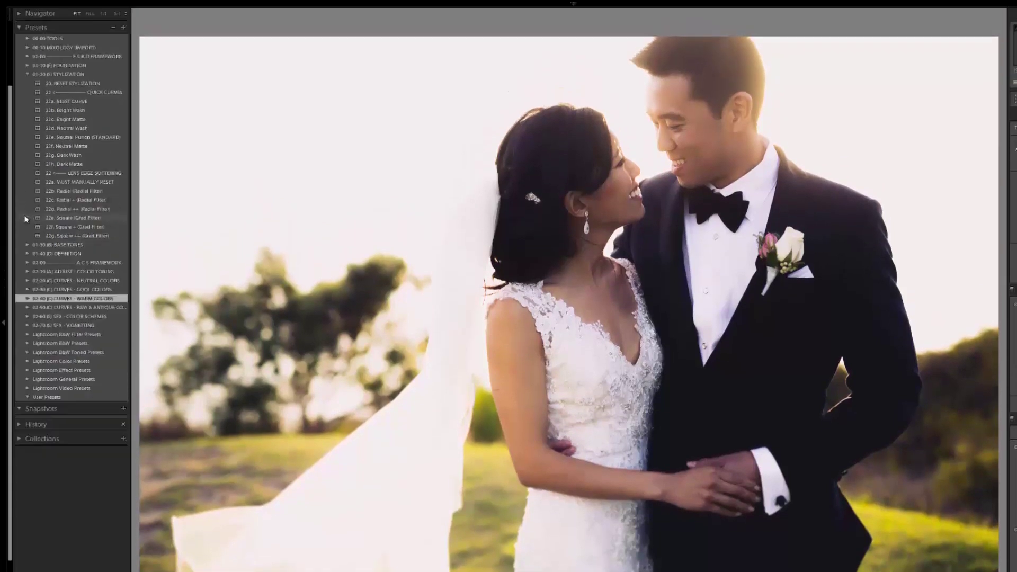
{"action": "left_click", "coordinate": [72, 146]}
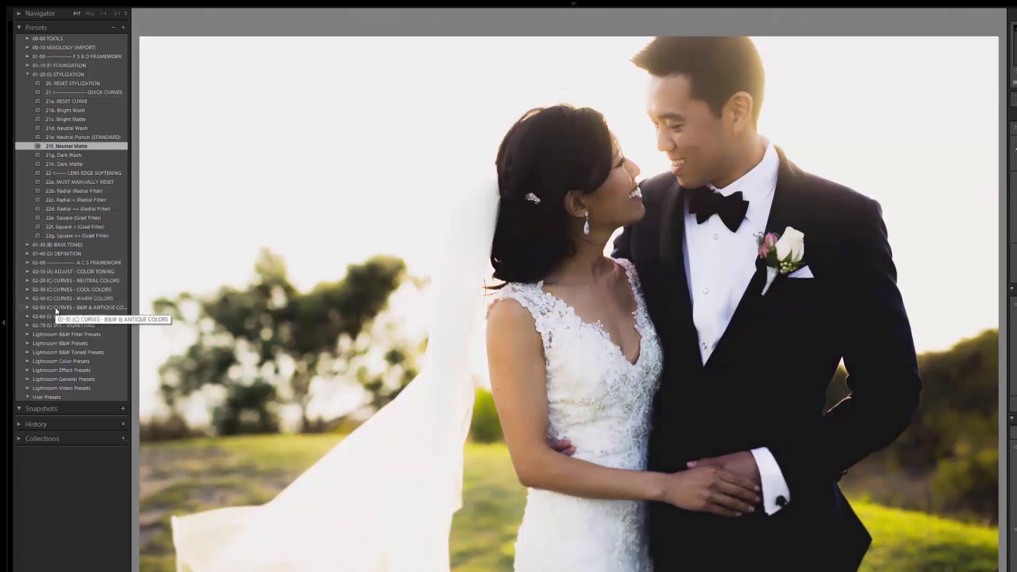
Step: Compare the 55a to 55d Neutral Matte + B&W presets from 02-50 Curves - B&W & Antique Colors, and switch the photo back to color
{"action": "left_click", "coordinate": [28, 307]}
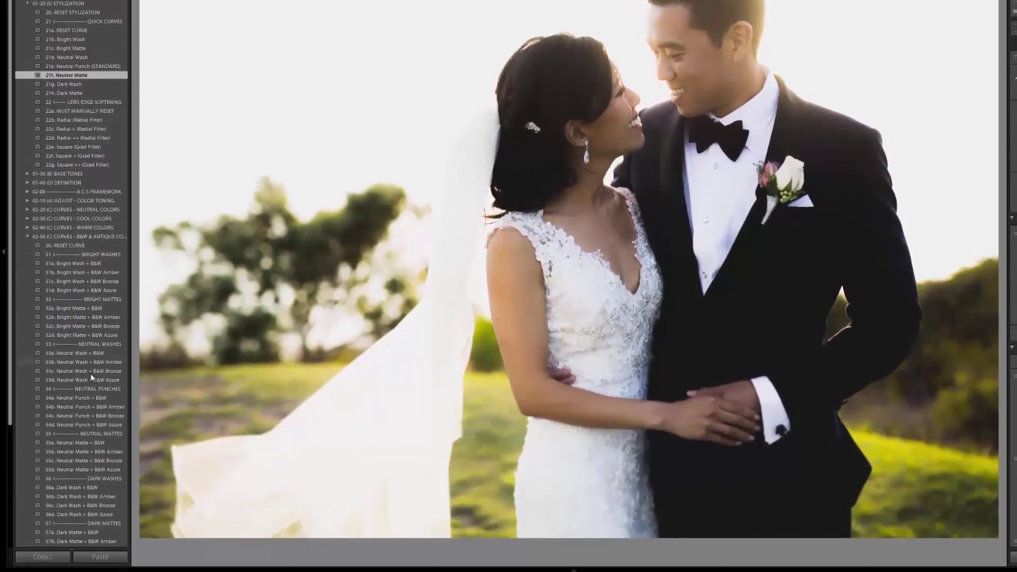
{"action": "scroll", "coordinate": [87, 252], "scroll_direction": "down", "scroll_amount": 2}
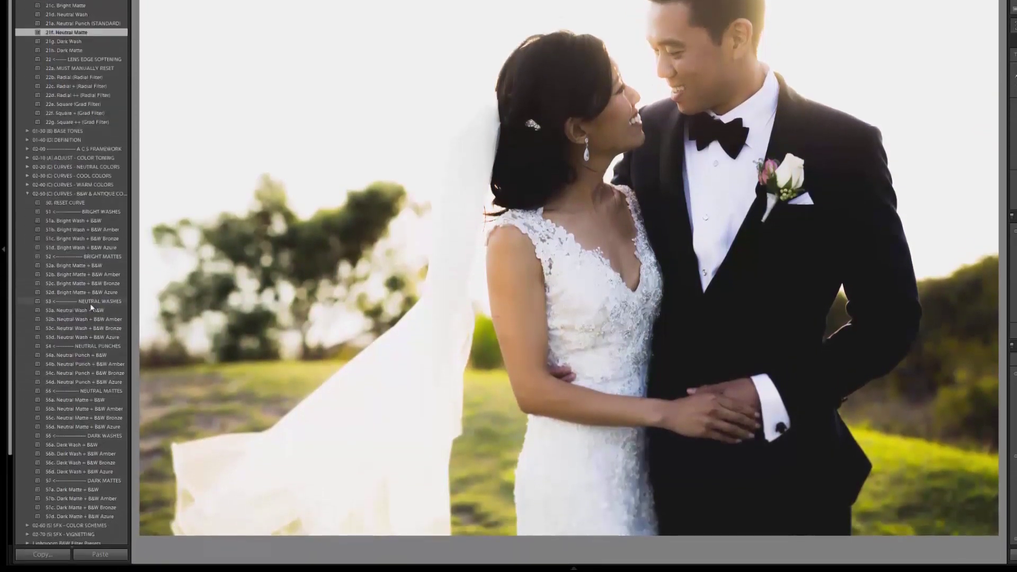
{"action": "scroll", "coordinate": [89, 297], "scroll_direction": "down", "scroll_amount": 2}
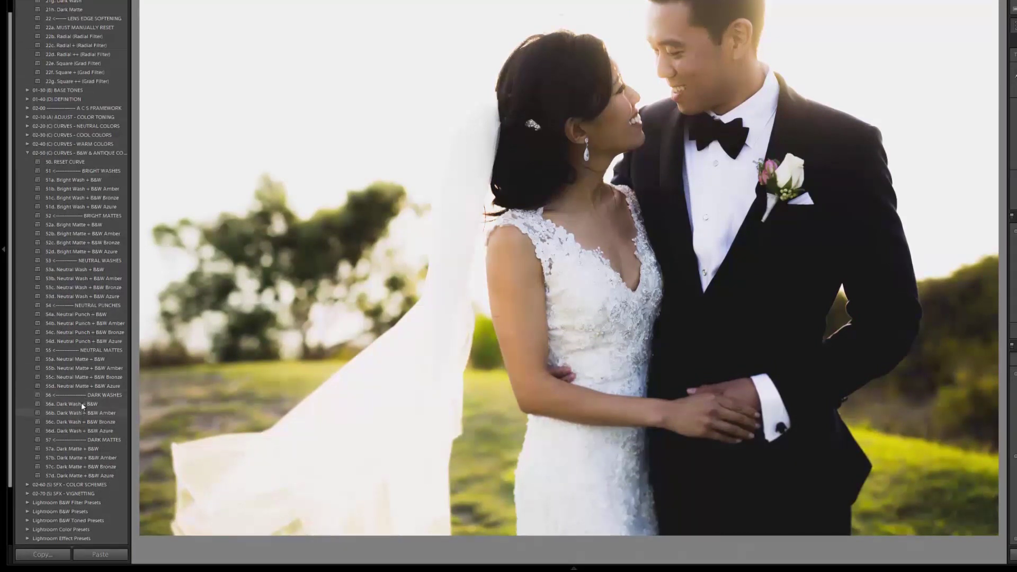
{"action": "left_click", "coordinate": [89, 368]}
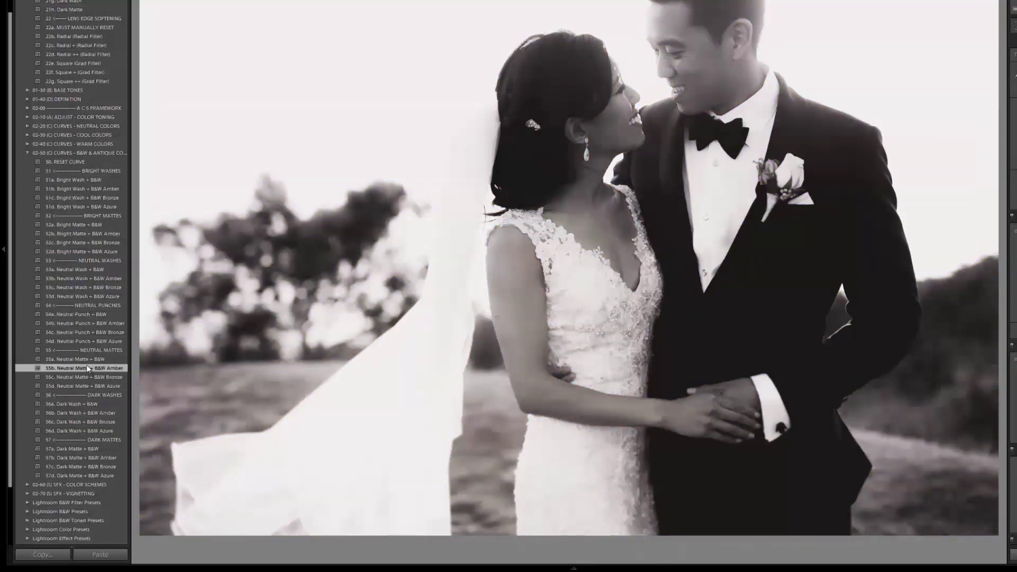
{"action": "left_click", "coordinate": [86, 360]}
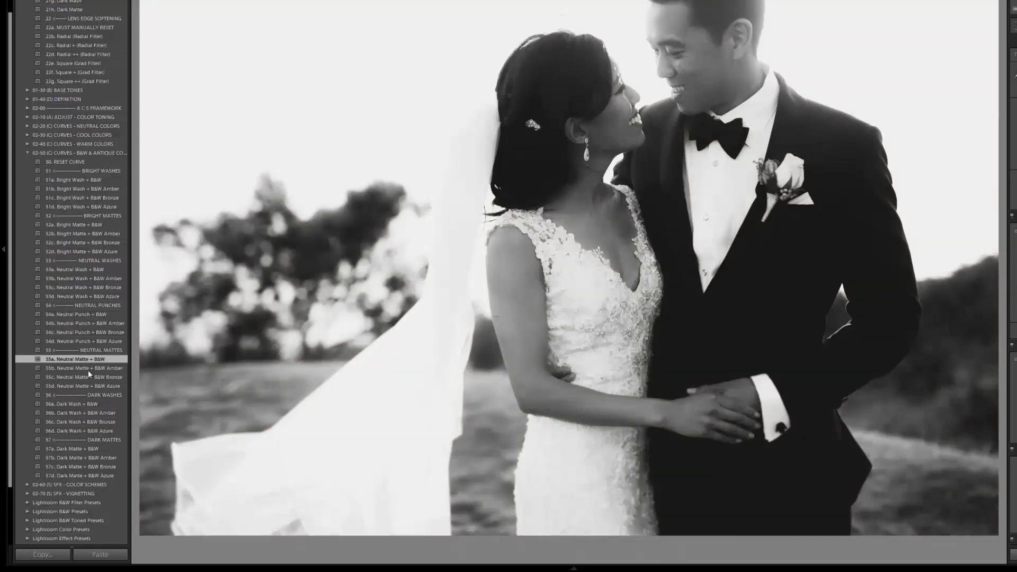
{"action": "left_click", "coordinate": [87, 368]}
{"action": "left_click", "coordinate": [89, 377]}
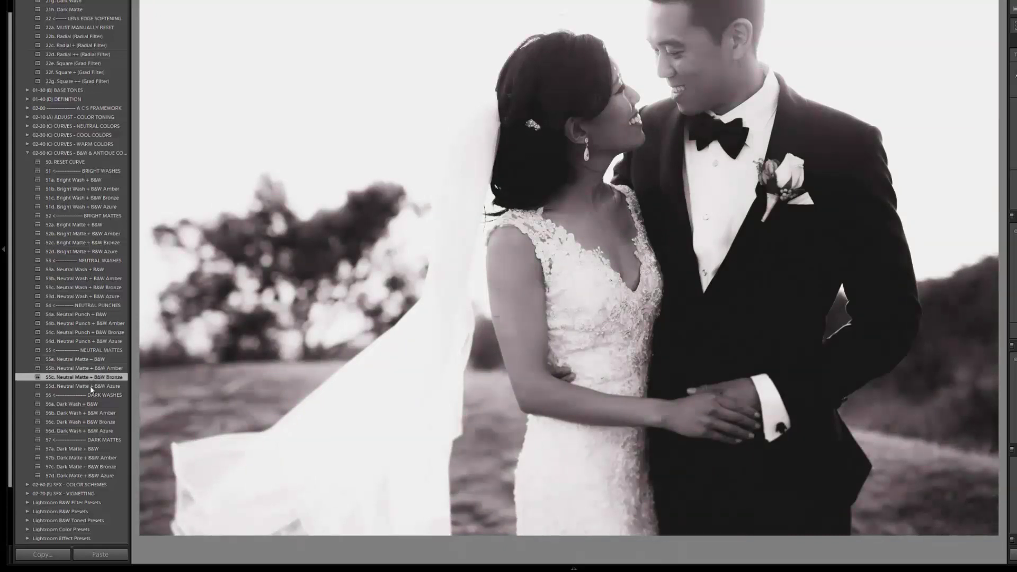
{"action": "left_click", "coordinate": [91, 386]}
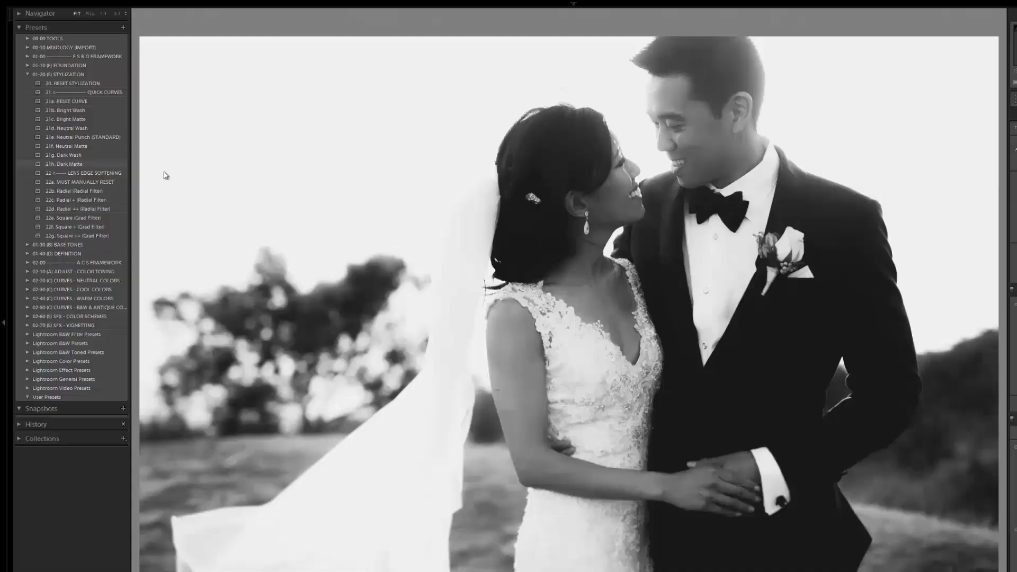
{"action": "key", "text": "v"}
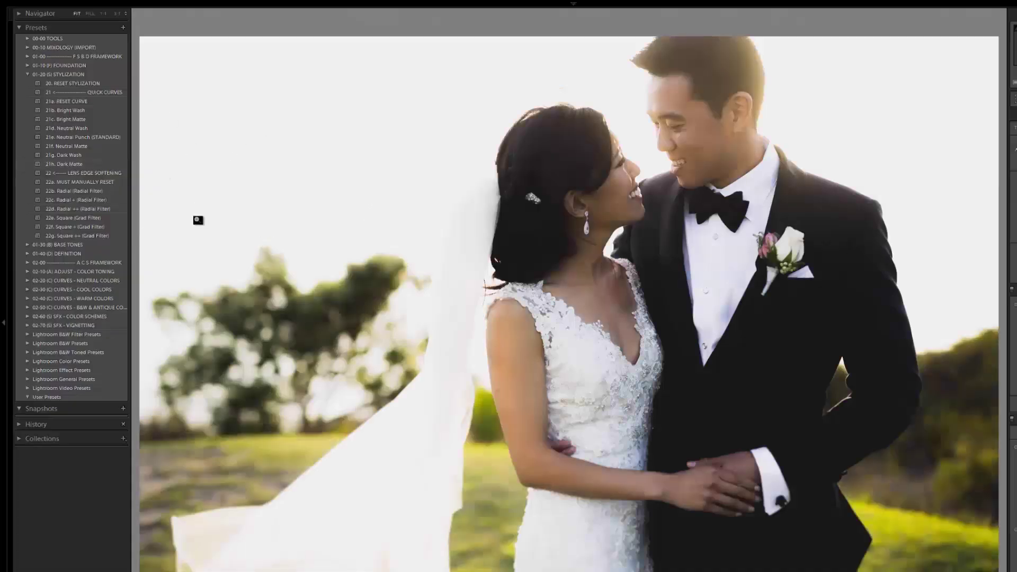
Step: Apply the complementary 61a Yellow/Violet preset from 02-60 SFX - Color Schemes, and look over the 02-70 SFX - Vignetting presets
{"action": "left_click", "coordinate": [28, 315]}
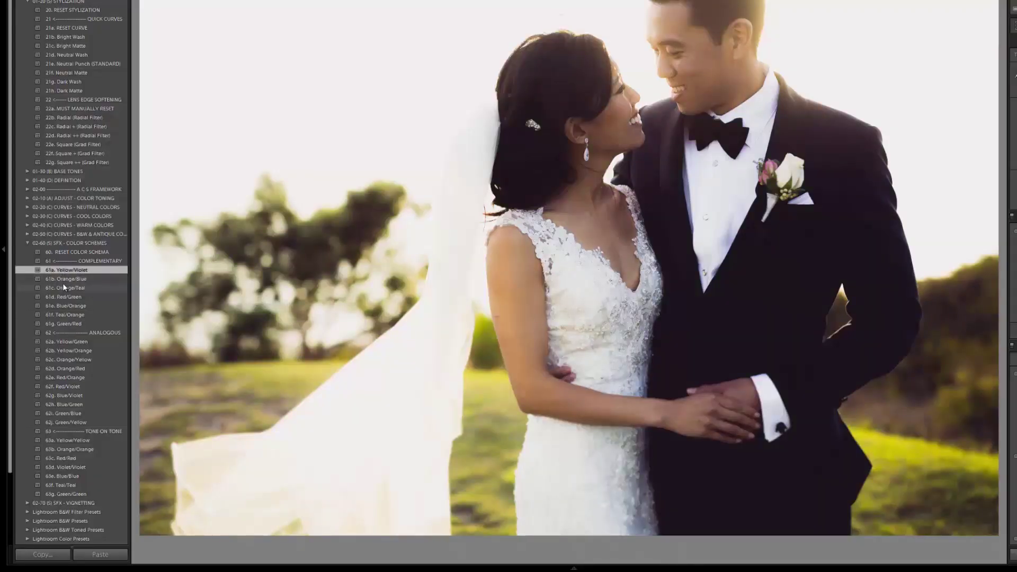
{"action": "left_click", "coordinate": [27, 242]}
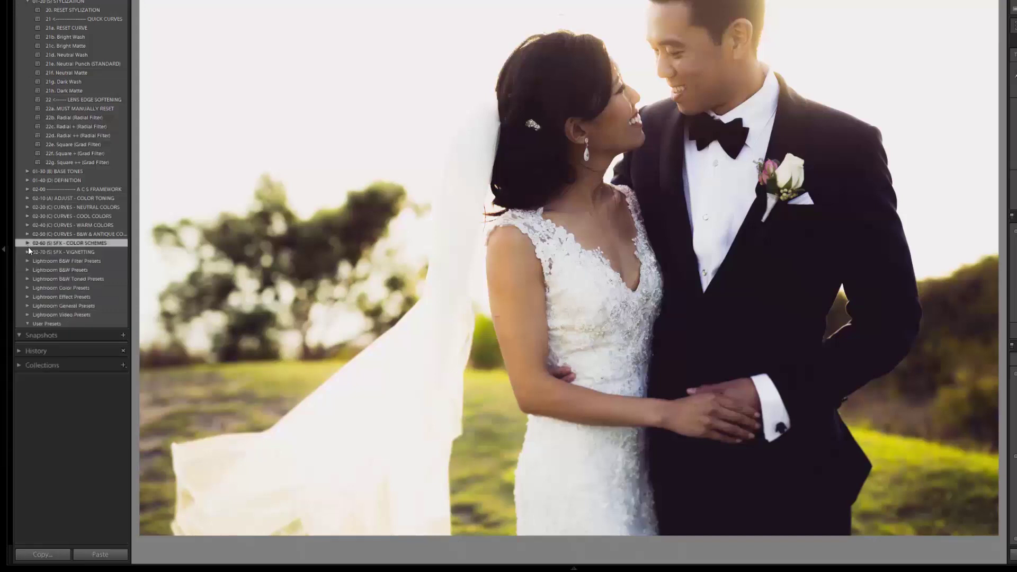
{"action": "left_click", "coordinate": [27, 252]}
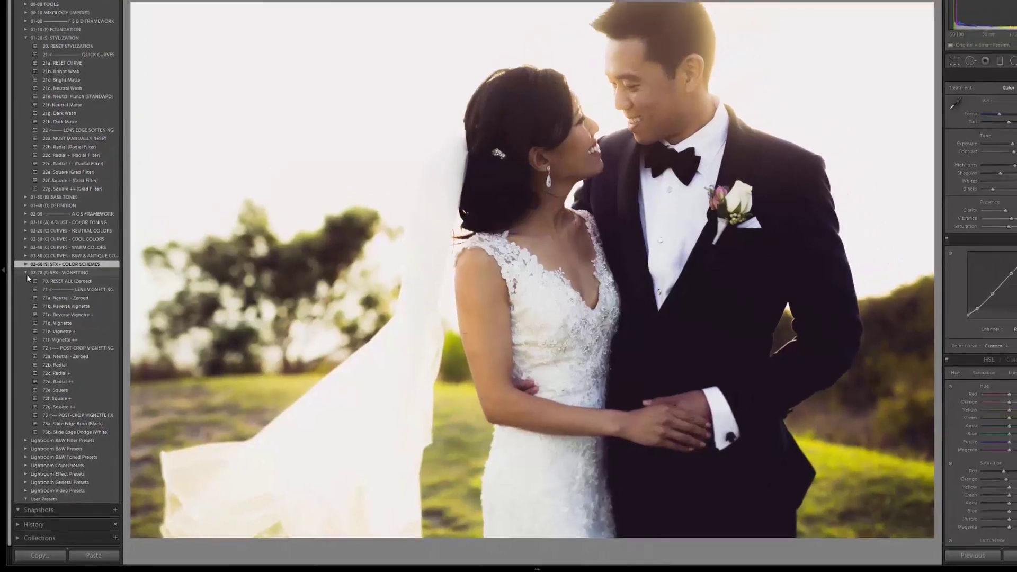
{"action": "left_click", "coordinate": [28, 252]}
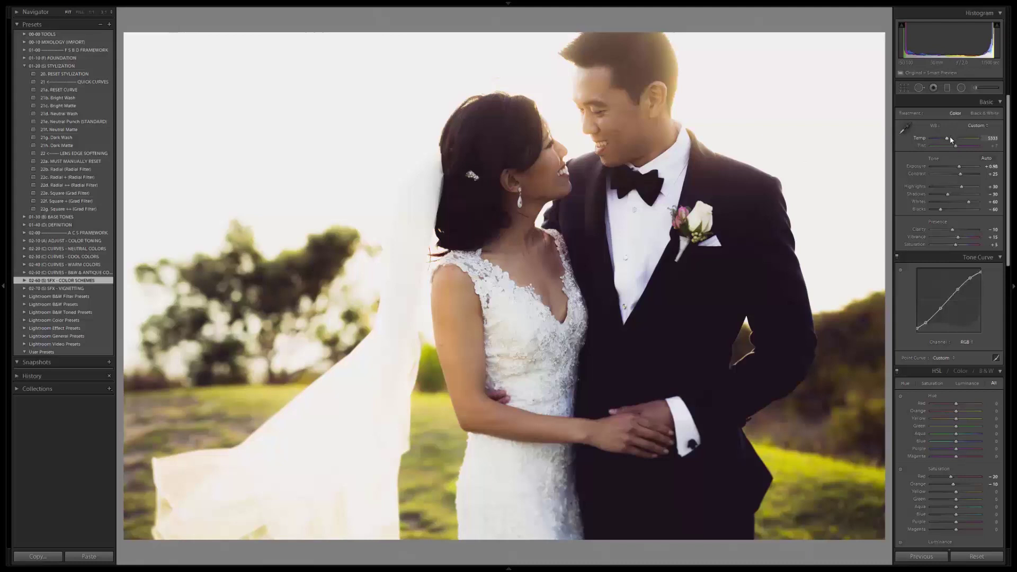
Step: Review the photo's develop settings from Basic, Tone Curve and HSL through Split Toning, Detail, Effects and Camera Calibration
{"action": "scroll", "coordinate": [957, 310], "scroll_direction": "down", "scroll_amount": 4}
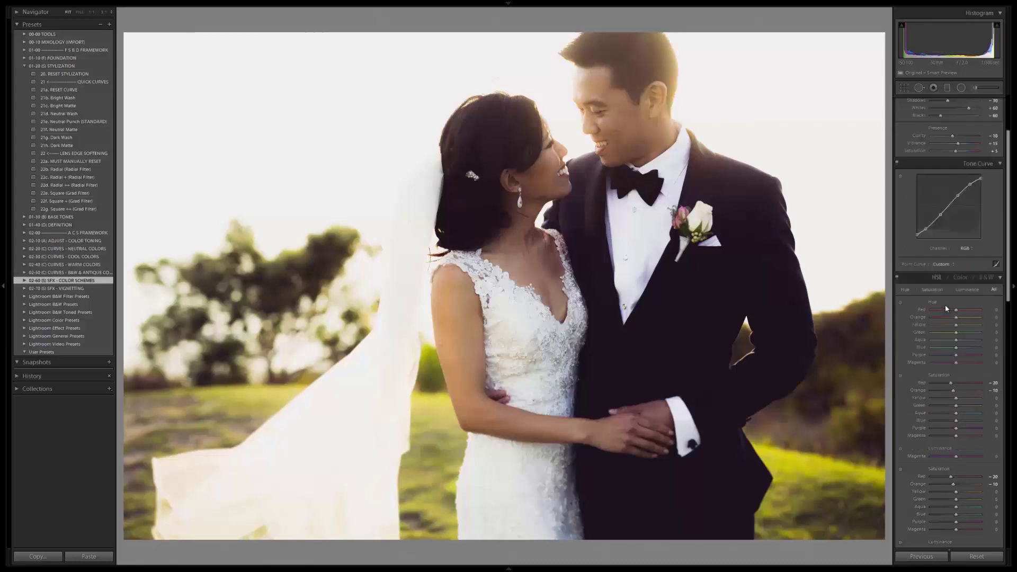
{"action": "scroll", "coordinate": [943, 339], "scroll_direction": "down", "scroll_amount": 20}
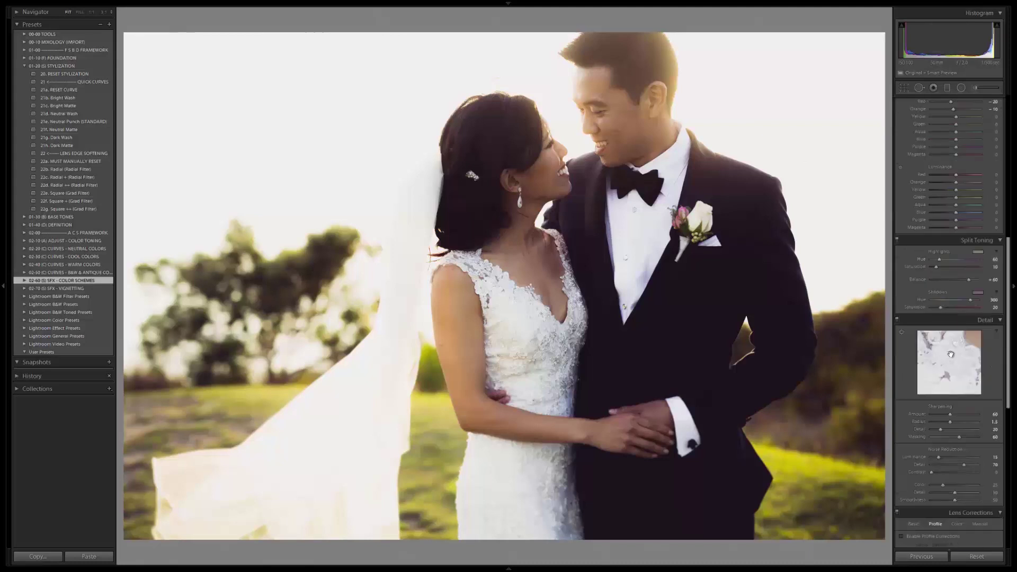
{"action": "scroll", "coordinate": [954, 285], "scroll_direction": "down", "scroll_amount": 8}
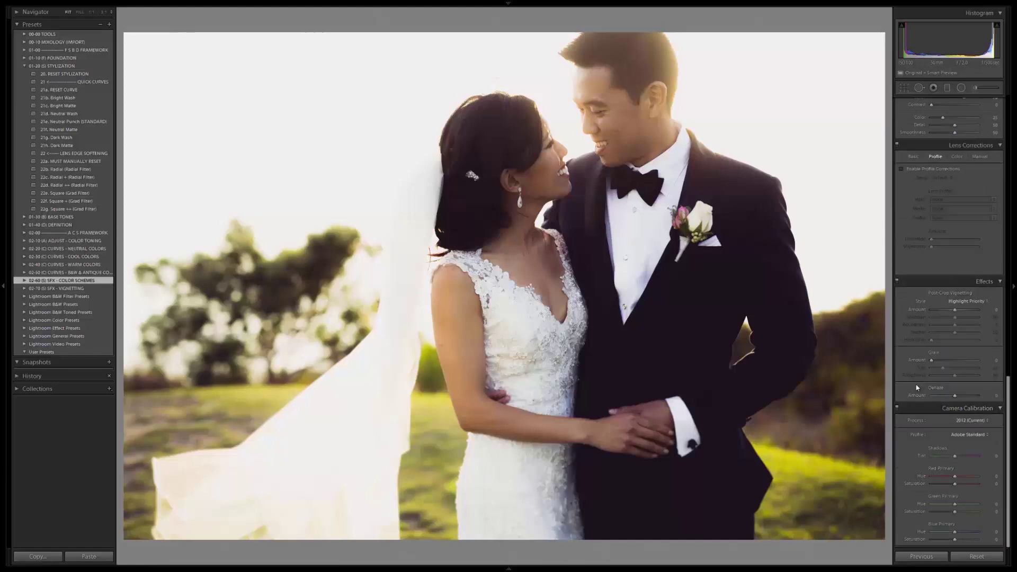
{"action": "scroll", "coordinate": [917, 387], "scroll_direction": "up", "scroll_amount": 15}
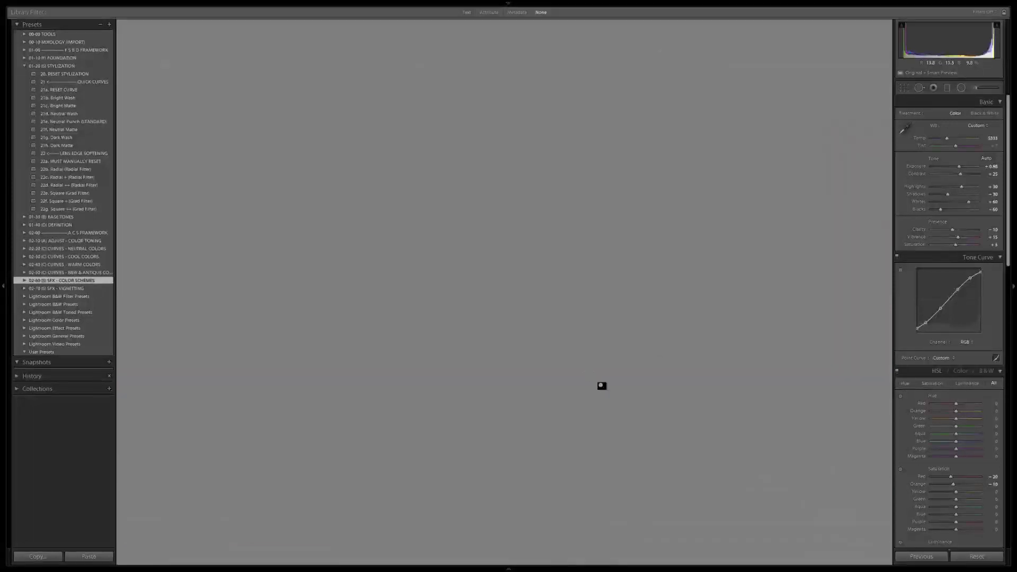
Step: Try the 00-10 Mixology preset 11e Glam Color on the wedding portrait, replace it with 11d Black Crush (Flare/Silhouette) and set Exposure to +1.07
{"action": "key", "text": "g"}
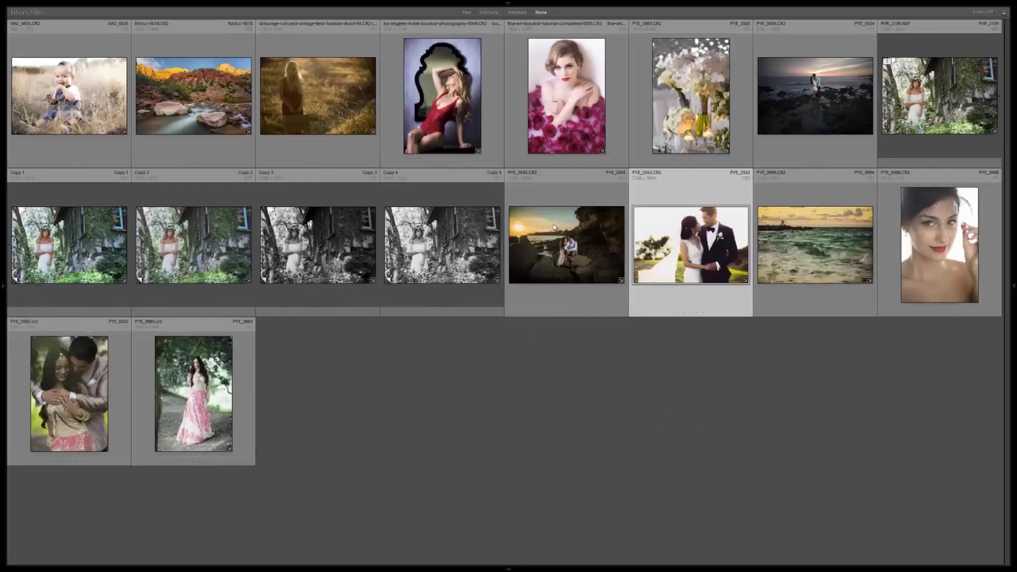
{"action": "key", "text": "d"}
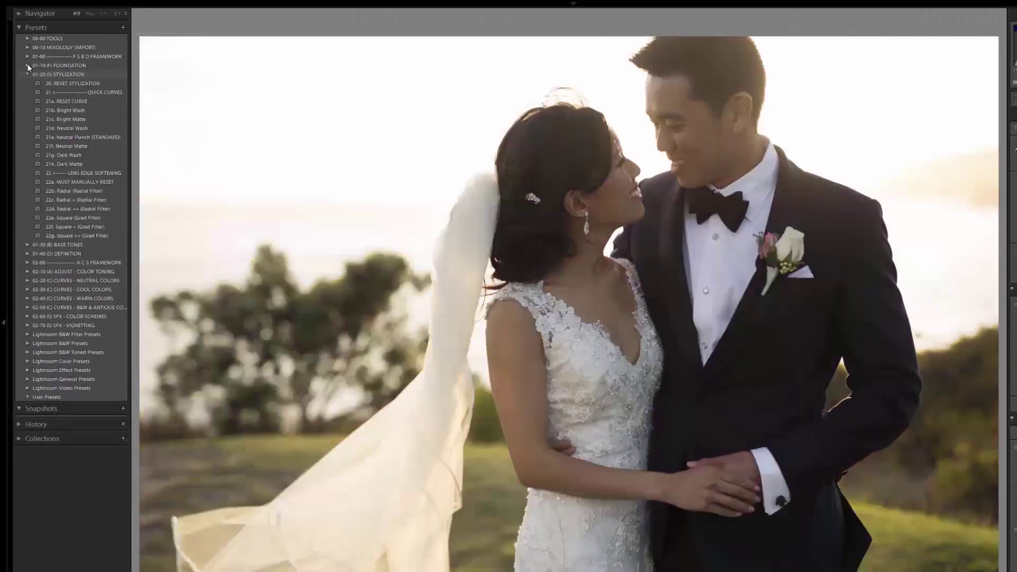
{"action": "left_click", "coordinate": [27, 74]}
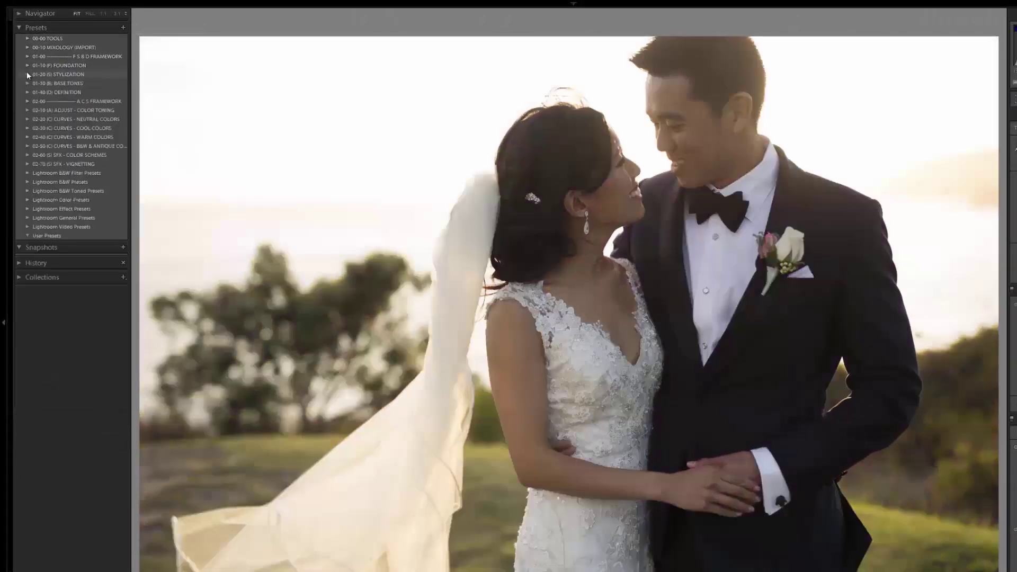
{"action": "left_click", "coordinate": [27, 47]}
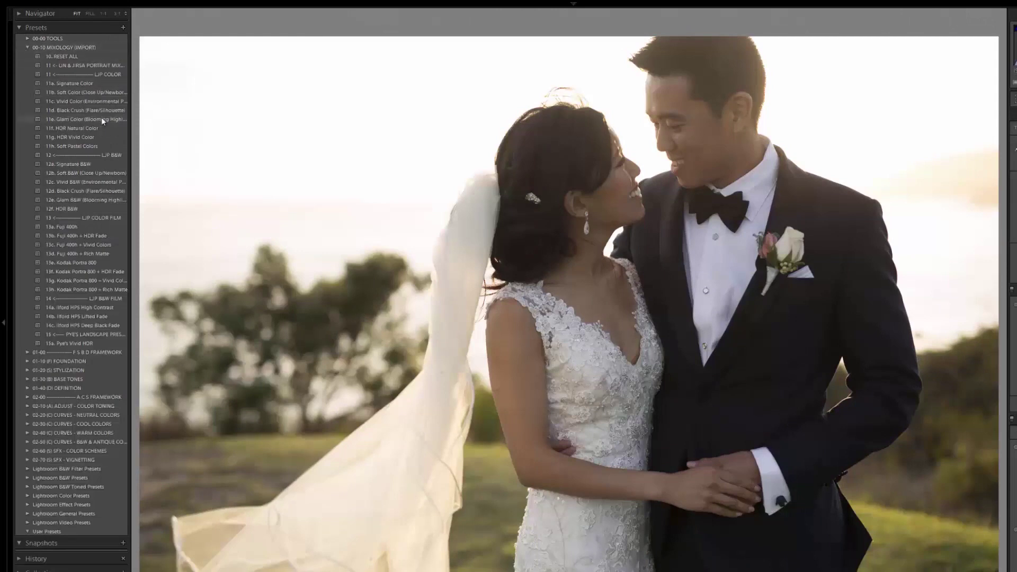
{"action": "left_click", "coordinate": [72, 122]}
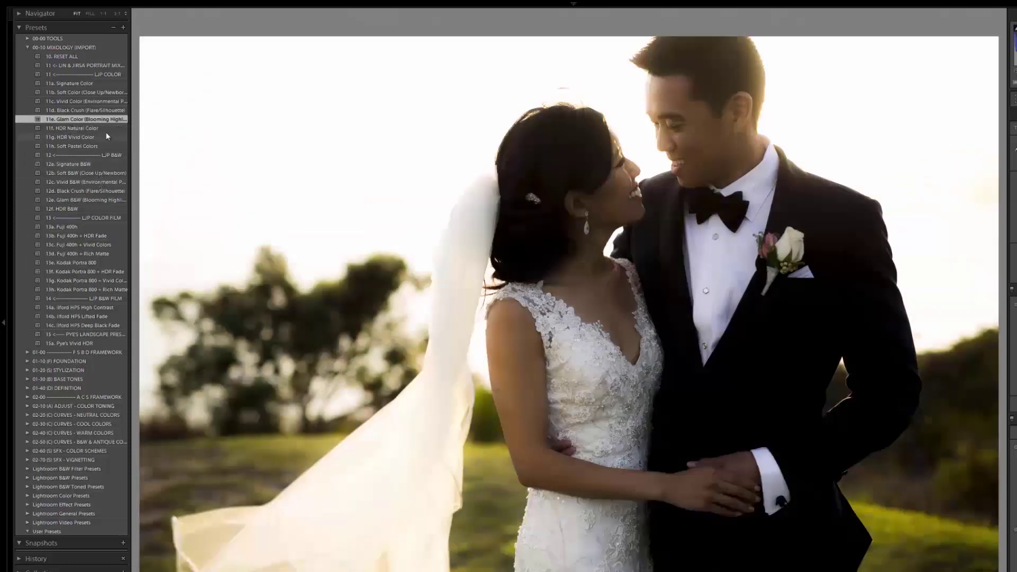
{"action": "left_click", "coordinate": [78, 110]}
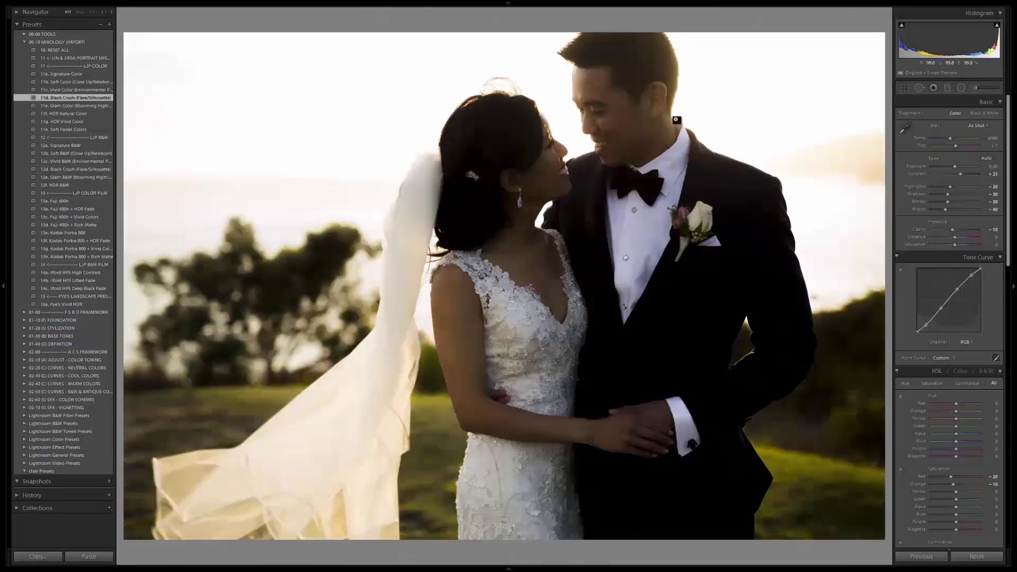
{"action": "left_click_drag", "start_coordinate": [956, 168], "coordinate": [959, 168]}
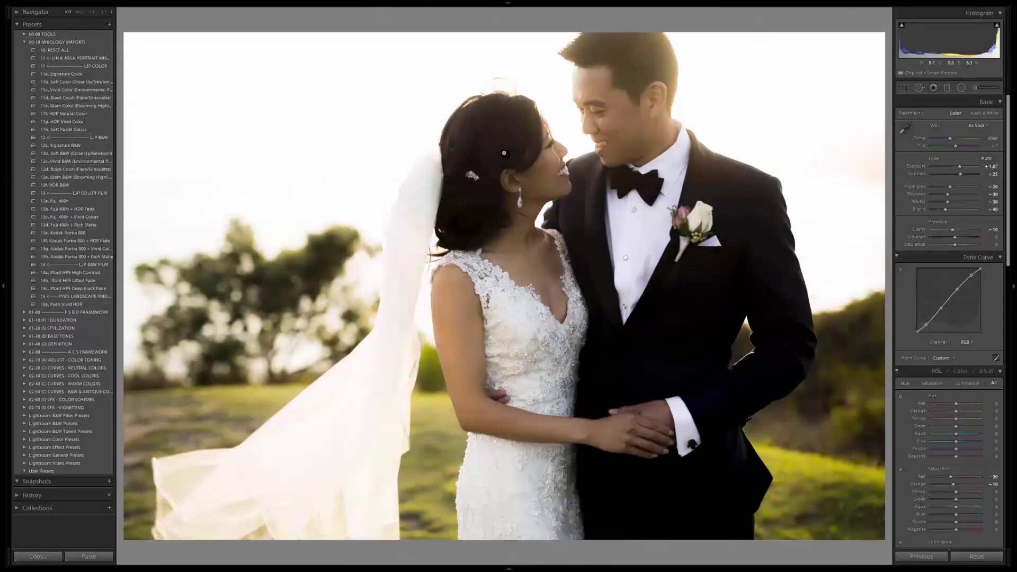
Step: Open the photo of the couple kissing on the rocks at sunset for developing and apply the 11g HDR Vivid Color preset
{"action": "key", "text": "g"}
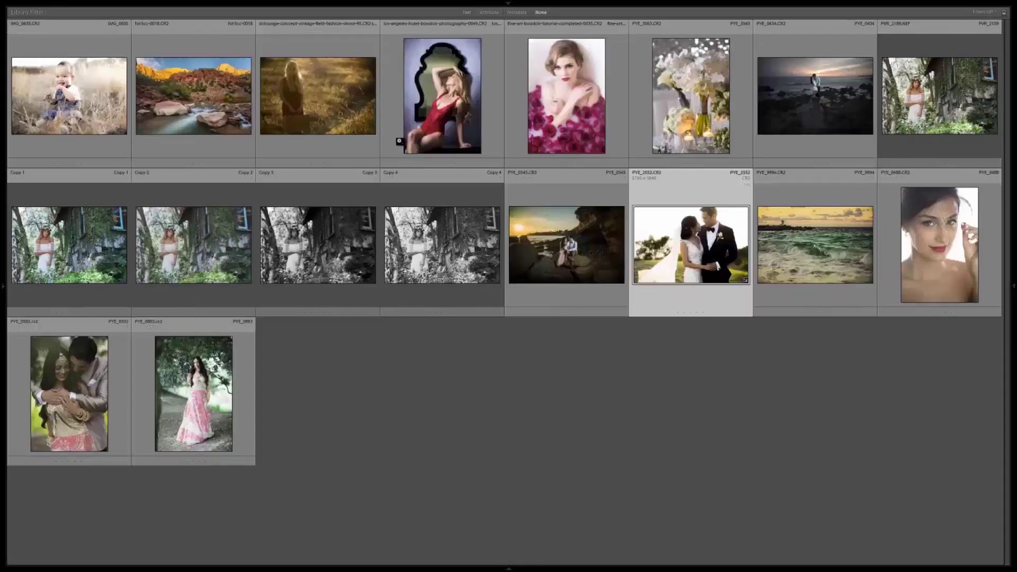
{"action": "double_click", "coordinate": [766, 106]}
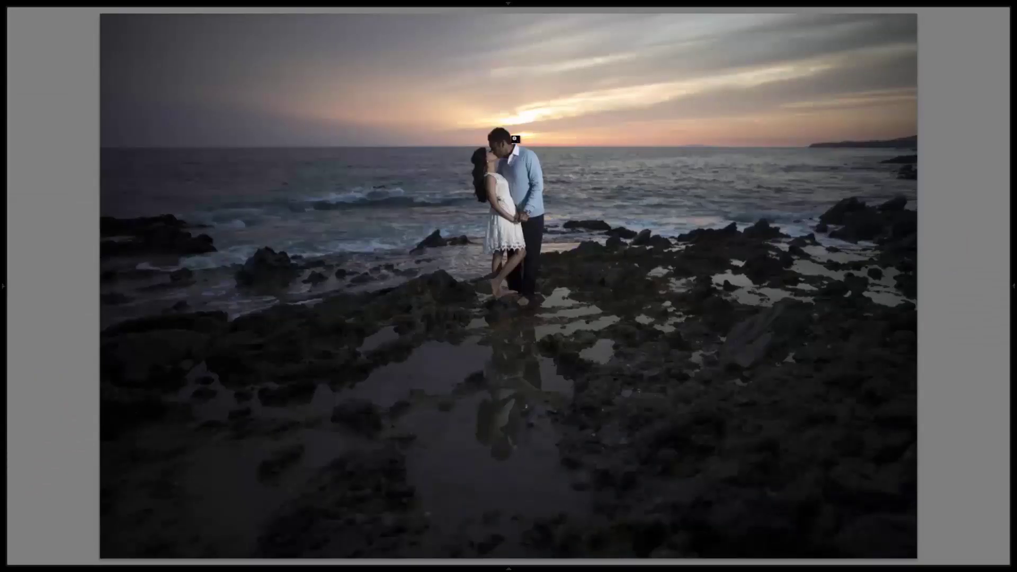
{"action": "key", "text": "d"}
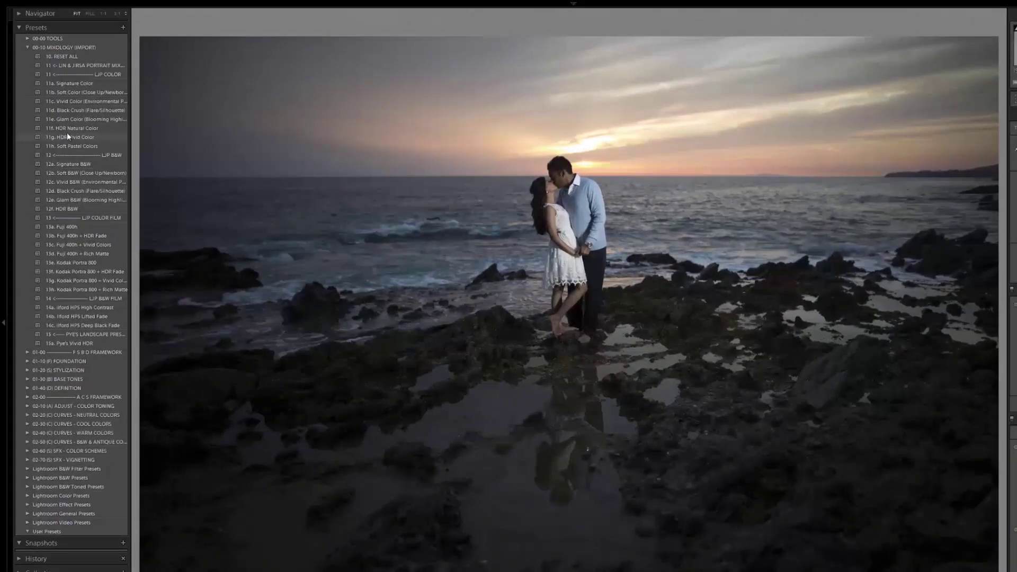
{"action": "left_click", "coordinate": [71, 136]}
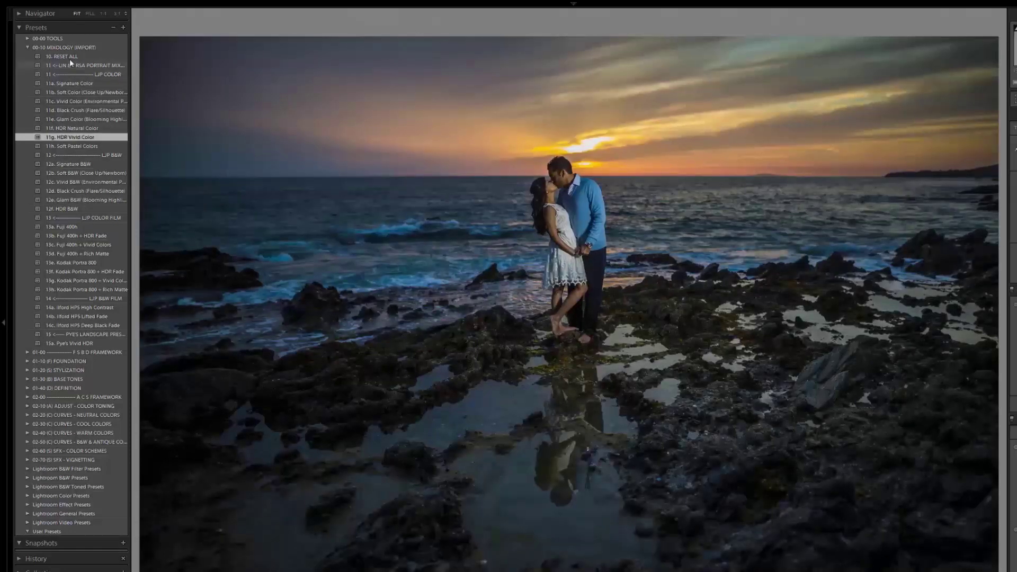
Step: Add lens profile correction with the 00a Profile Correction - Add preset from 00-00 Tools and raise the photo's exposure slightly
{"action": "left_click", "coordinate": [27, 39]}
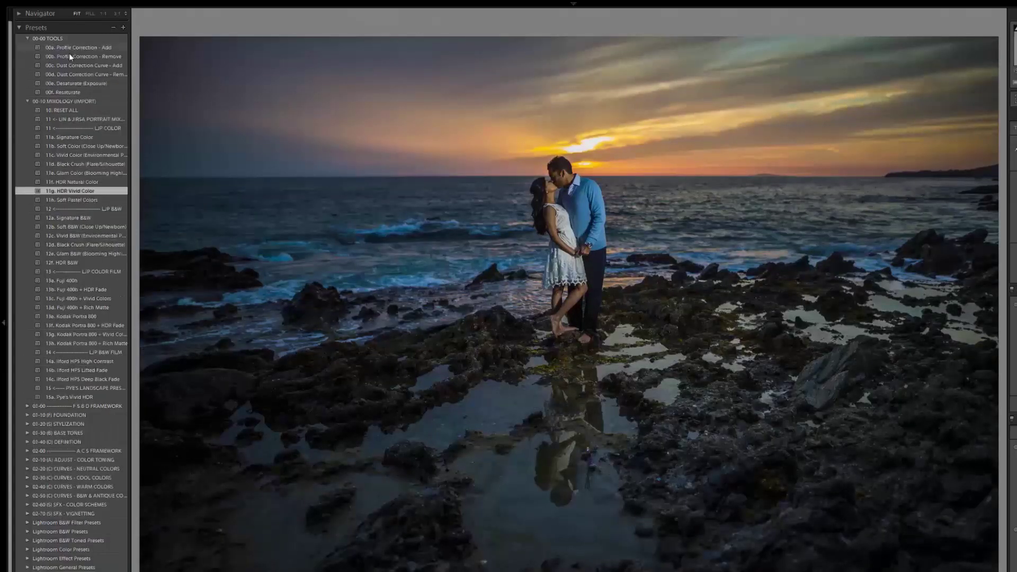
{"action": "left_click", "coordinate": [78, 48]}
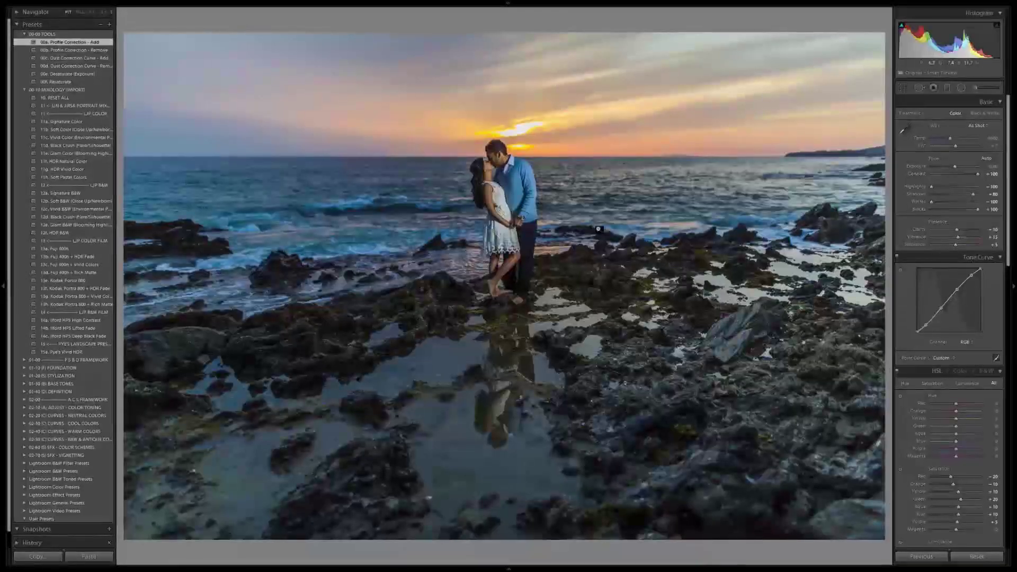
{"action": "left_click_drag", "start_coordinate": [954, 166], "coordinate": [956, 168]}
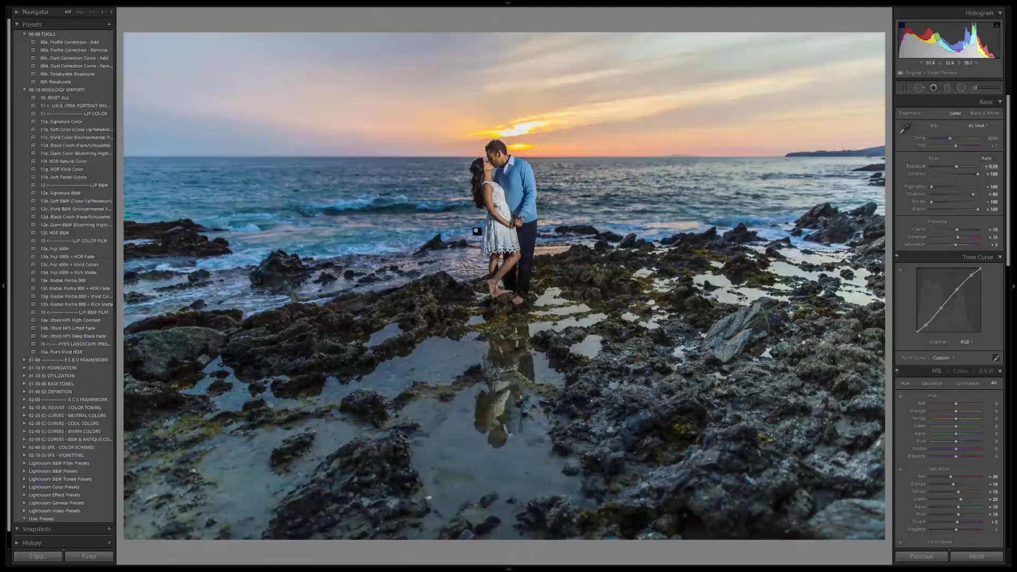
Step: Paint the 16 Unenhance HDR (Skin) Adjustment Brush effect over the woman from face to legs with brush size 3.0
{"action": "left_click", "coordinate": [974, 87]}
{"action": "left_click", "coordinate": [931, 116]}
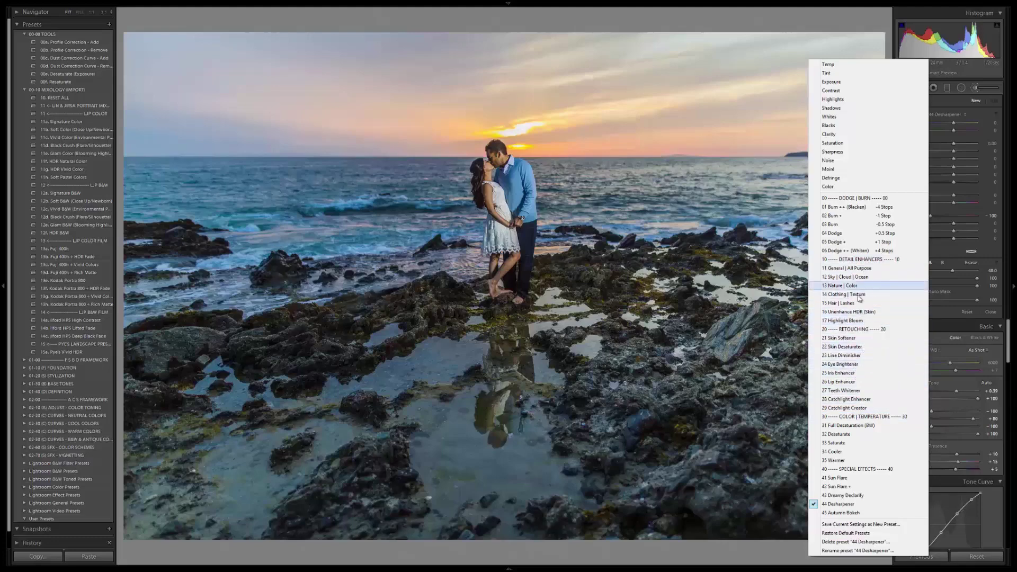
{"action": "left_click", "coordinate": [856, 312]}
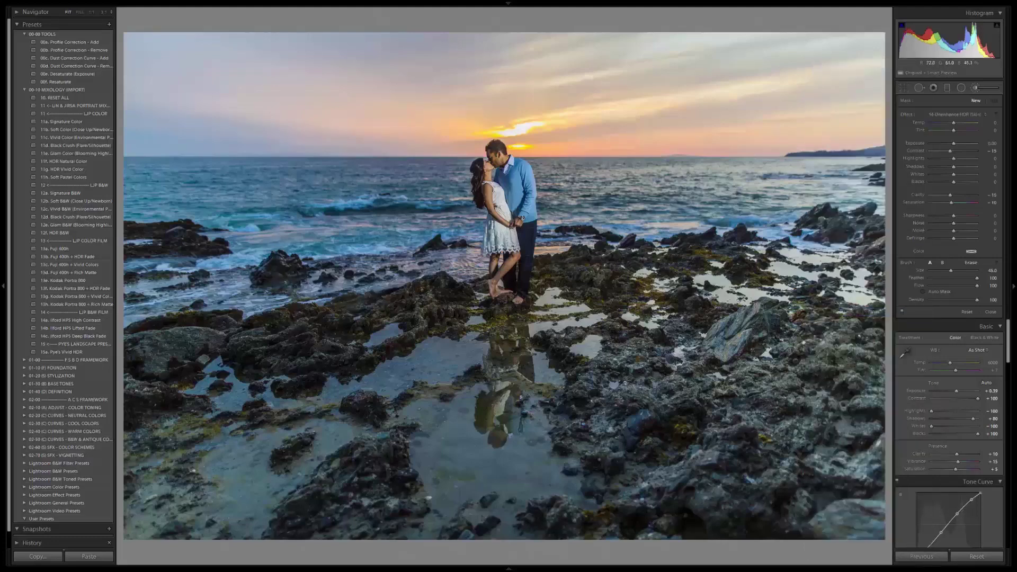
{"action": "scroll", "coordinate": [486, 167], "scroll_direction": "down", "scroll_amount": 10}
{"action": "scroll", "coordinate": [488, 178], "scroll_direction": "down", "scroll_amount": 1}
{"action": "left_click_drag", "start_coordinate": [489, 178], "coordinate": [508, 248]}
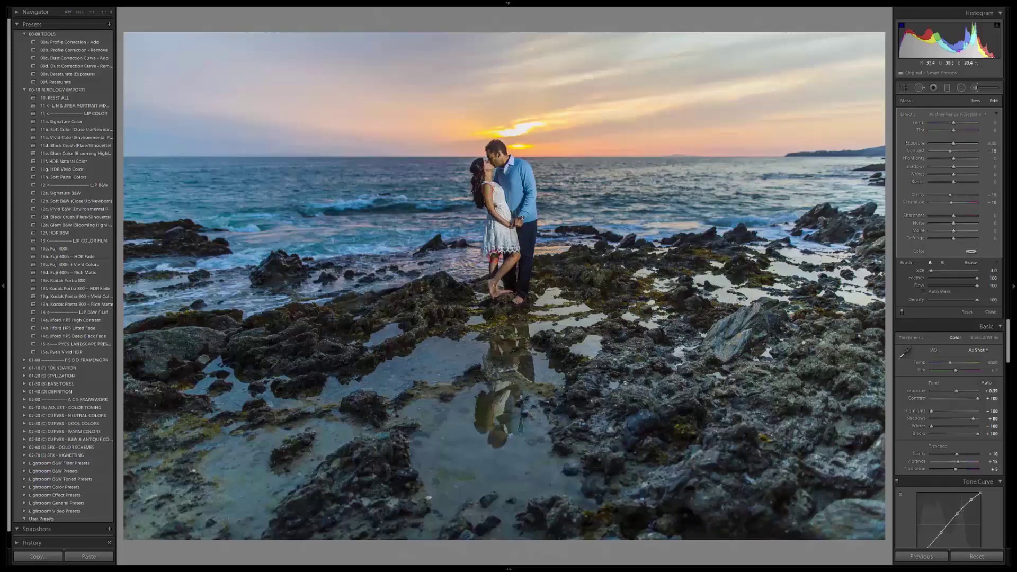
Step: Finish the brushed skin area and adjust the strength of the 16 Unenhance HDR (Skin) effect on the couple
{"action": "key", "text": "Return"}
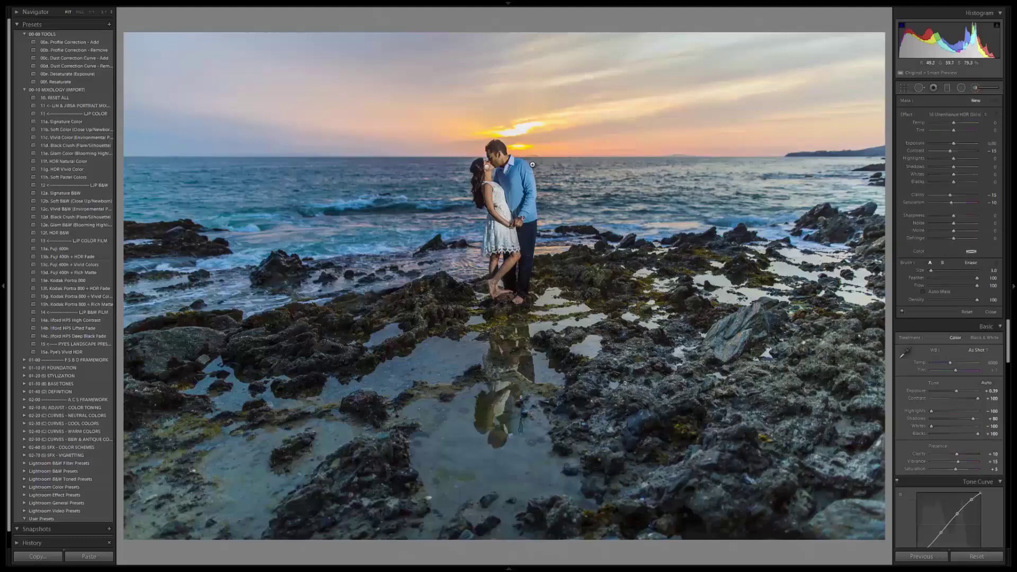
{"action": "key", "text": "alt"}
{"action": "left_click_drag", "start_coordinate": [486, 167], "coordinate": [467, 165]}
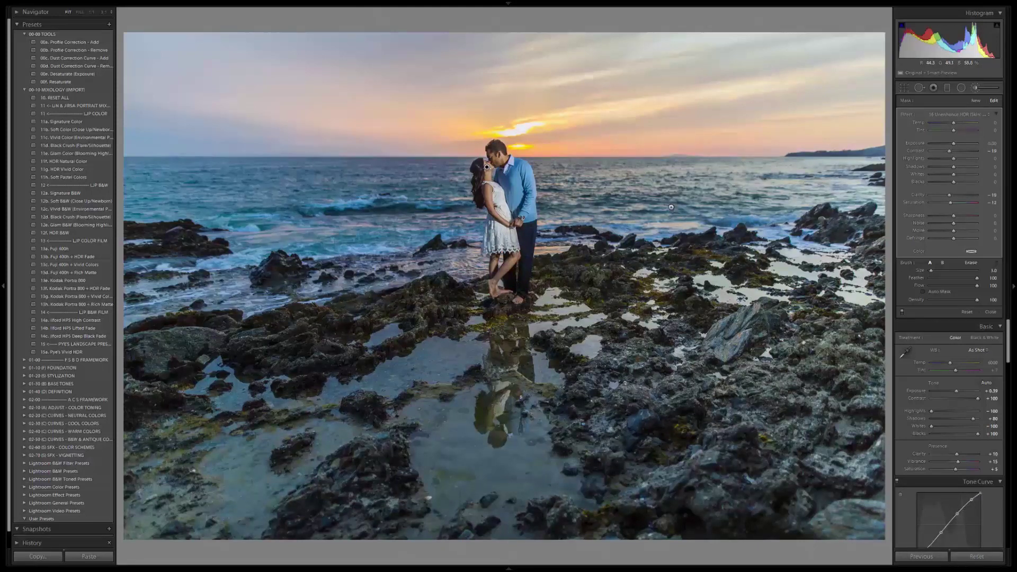
Step: Draw a large Radial Filter with the 03 Burn -0.5 Stop effect centred on the couple to darken the surroundings
{"action": "left_click", "coordinate": [960, 88]}
{"action": "left_click", "coordinate": [957, 113]}
{"action": "left_click", "coordinate": [890, 224]}
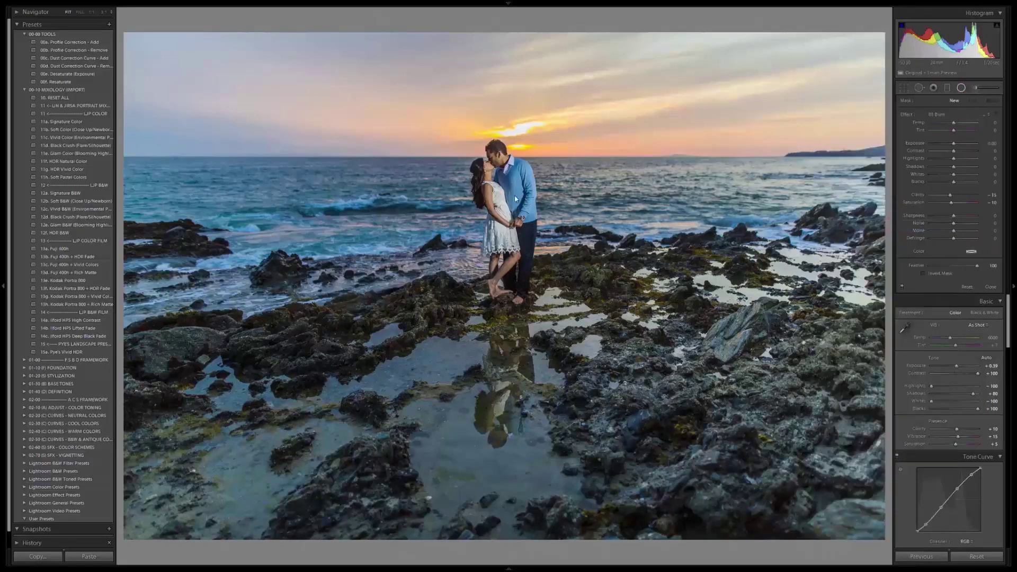
{"action": "left_click_drag", "start_coordinate": [497, 189], "coordinate": [638, 277]}
{"action": "left_click_drag", "start_coordinate": [701, 314], "coordinate": [993, 431]}
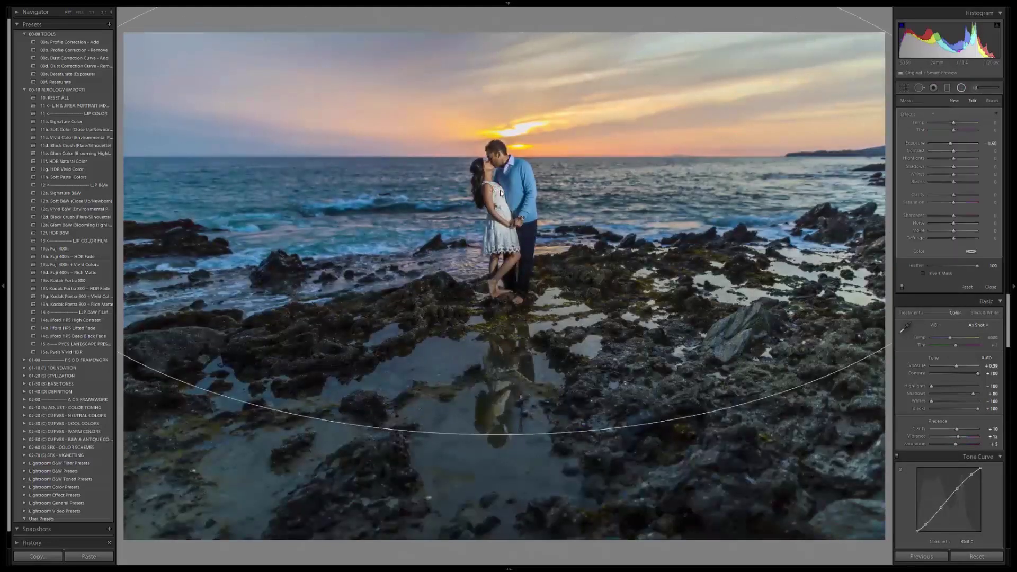
{"action": "left_click_drag", "start_coordinate": [497, 190], "coordinate": [501, 190]}
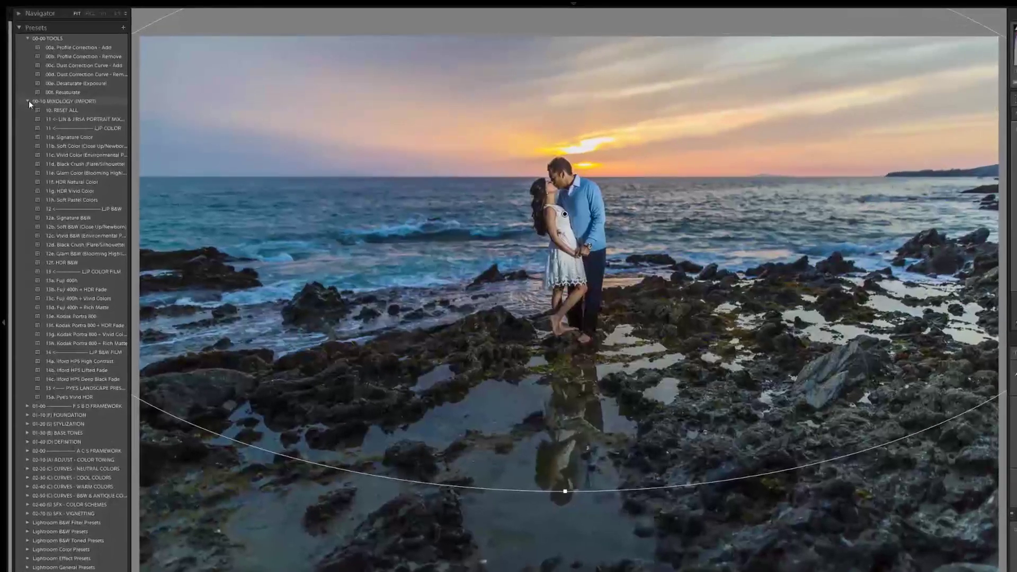
Step: Apply the 22b Radial (Radial Filter) lens edge softening preset from 01-20 Stylization and move its filter centre up onto the couple
{"action": "left_click", "coordinate": [24, 90]}
{"action": "left_click", "coordinate": [29, 129]}
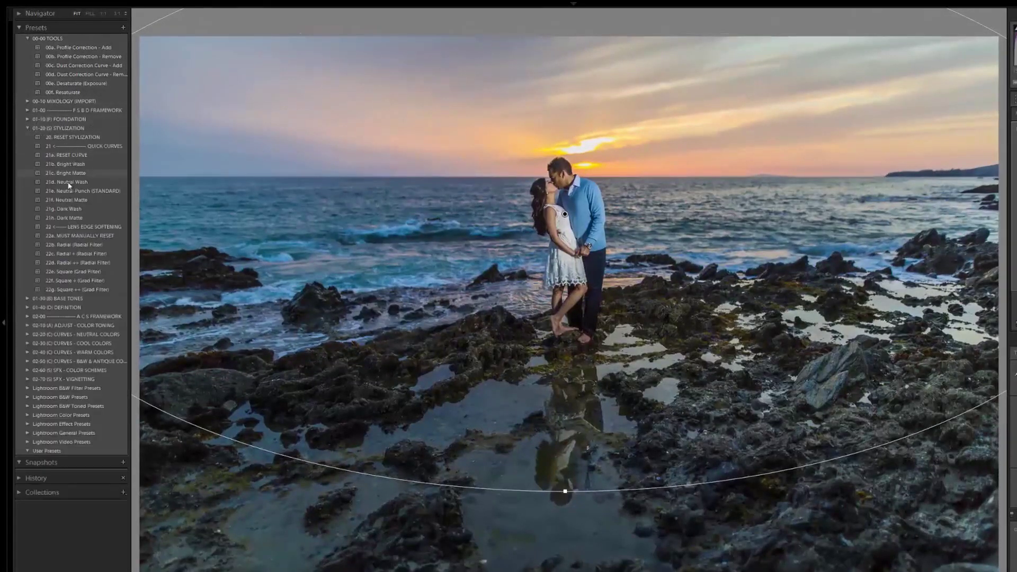
{"action": "left_click", "coordinate": [88, 245]}
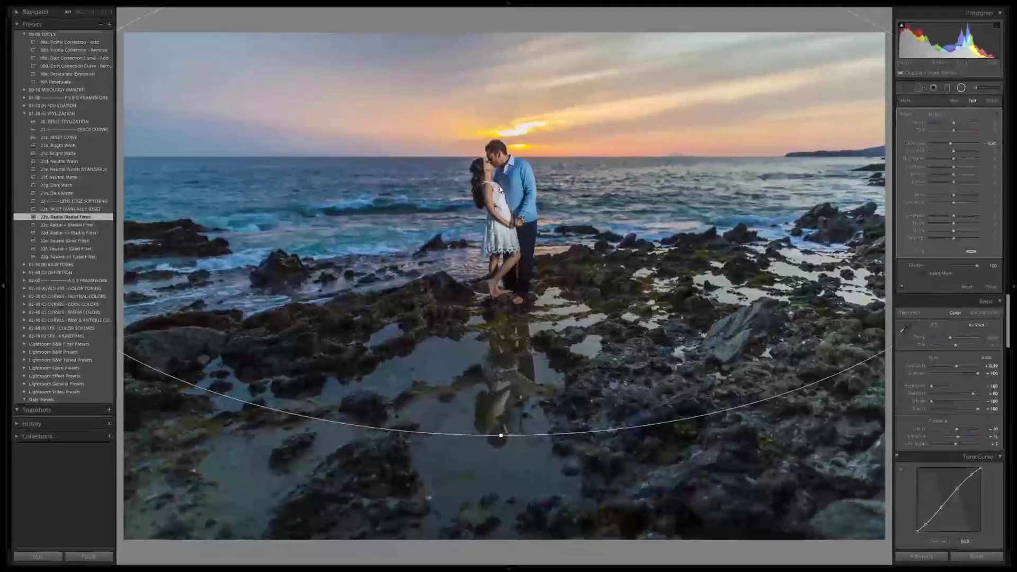
{"action": "left_click", "coordinate": [520, 211]}
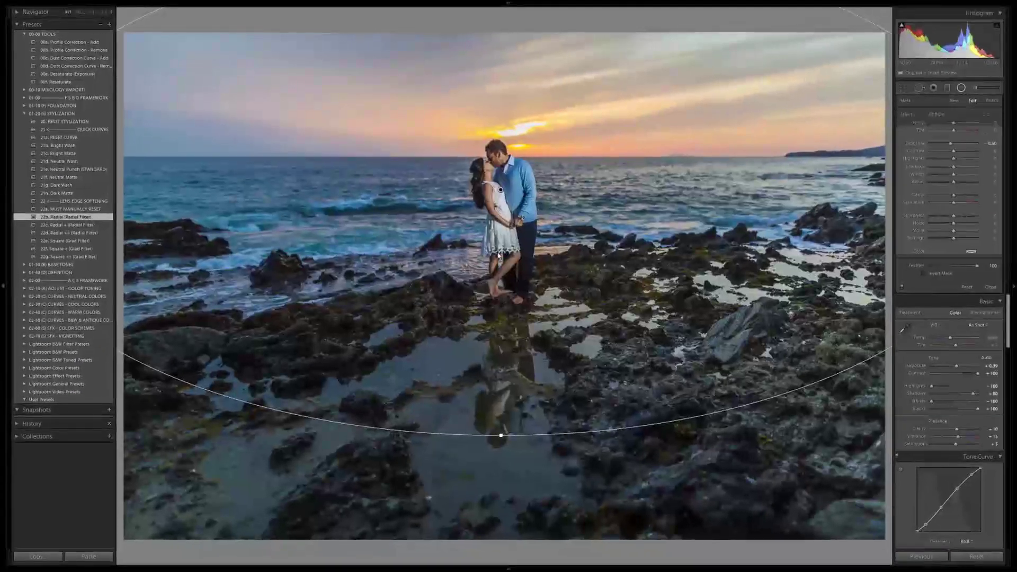
{"action": "left_click", "coordinate": [503, 285]}
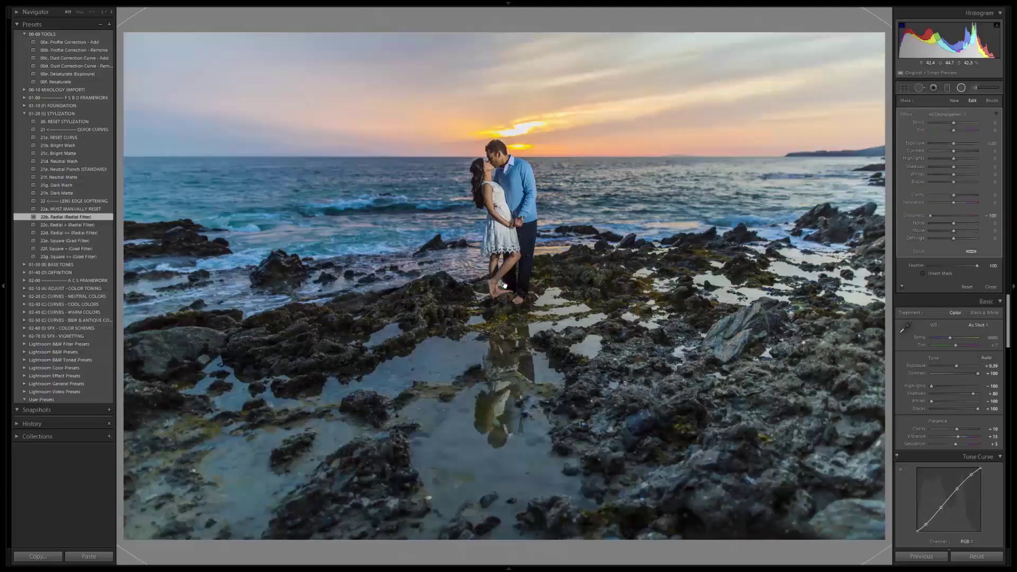
{"action": "left_click_drag", "start_coordinate": [500, 267], "coordinate": [498, 183]}
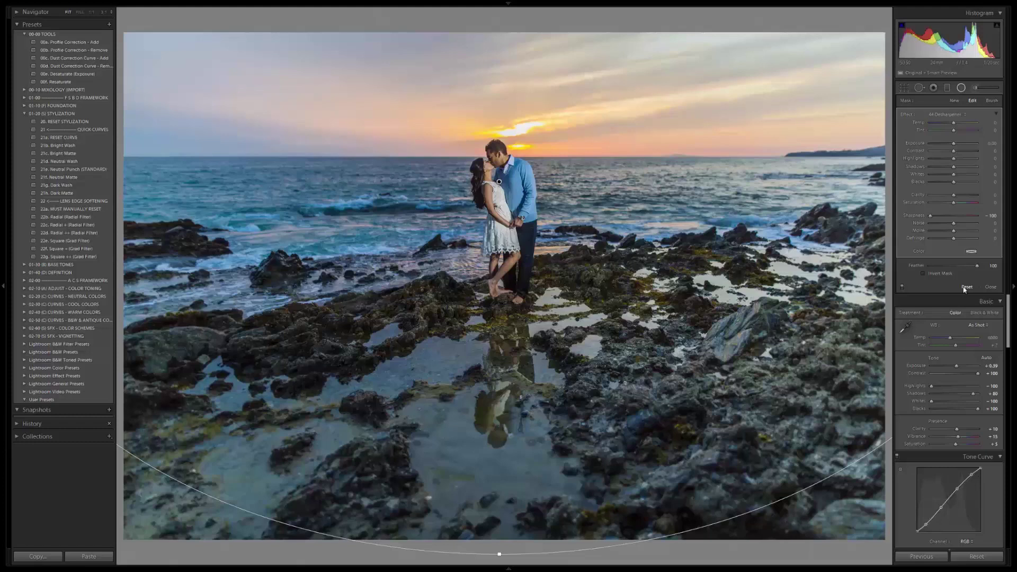
Step: Try the stronger 22c Radial + (Radial Filter) preset, switch back to 22b Radial and recentre its filter on the couple's upper bodies
{"action": "left_click", "coordinate": [947, 88]}
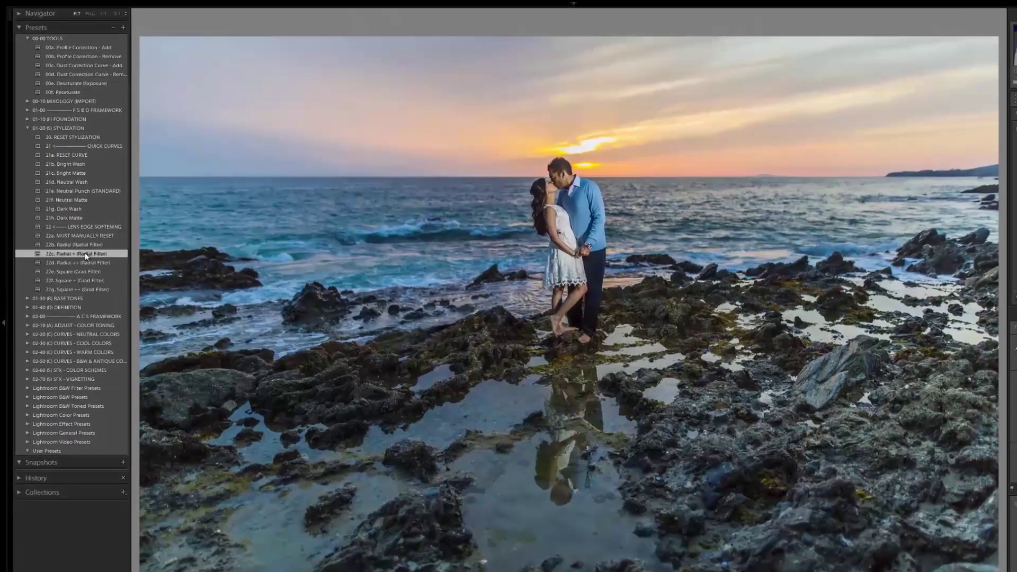
{"action": "left_click", "coordinate": [85, 253]}
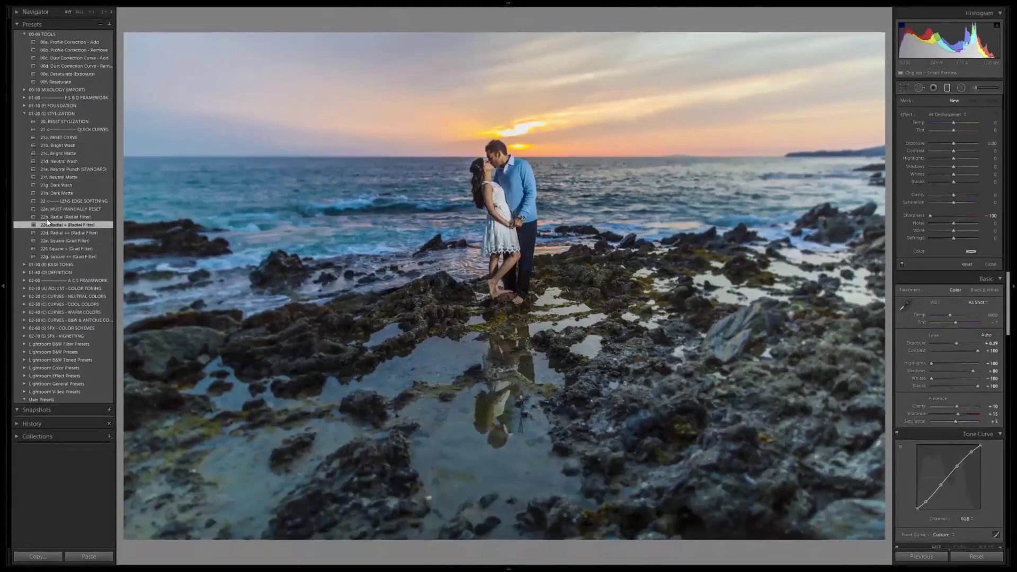
{"action": "left_click", "coordinate": [64, 217]}
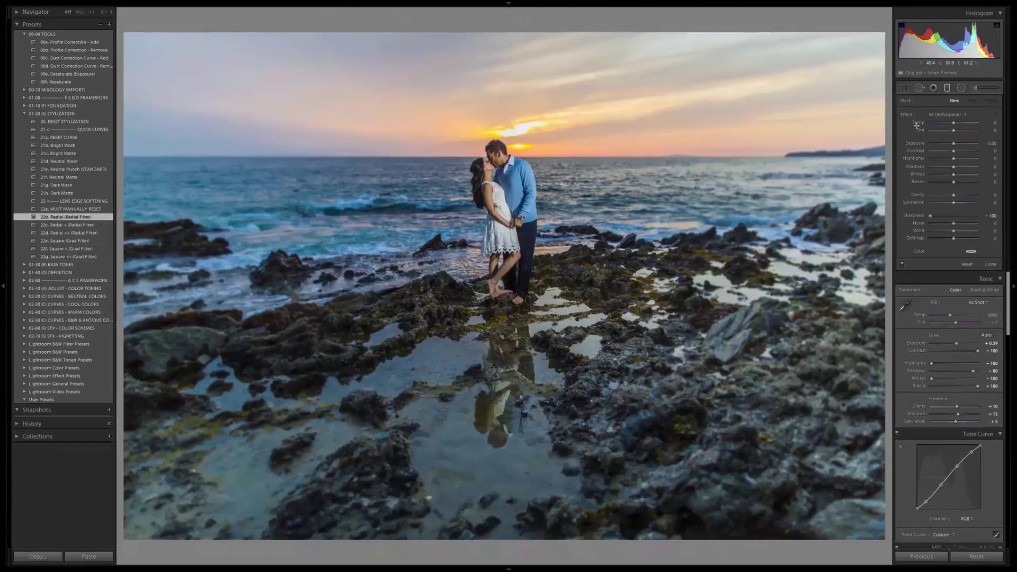
{"action": "left_click", "coordinate": [960, 87]}
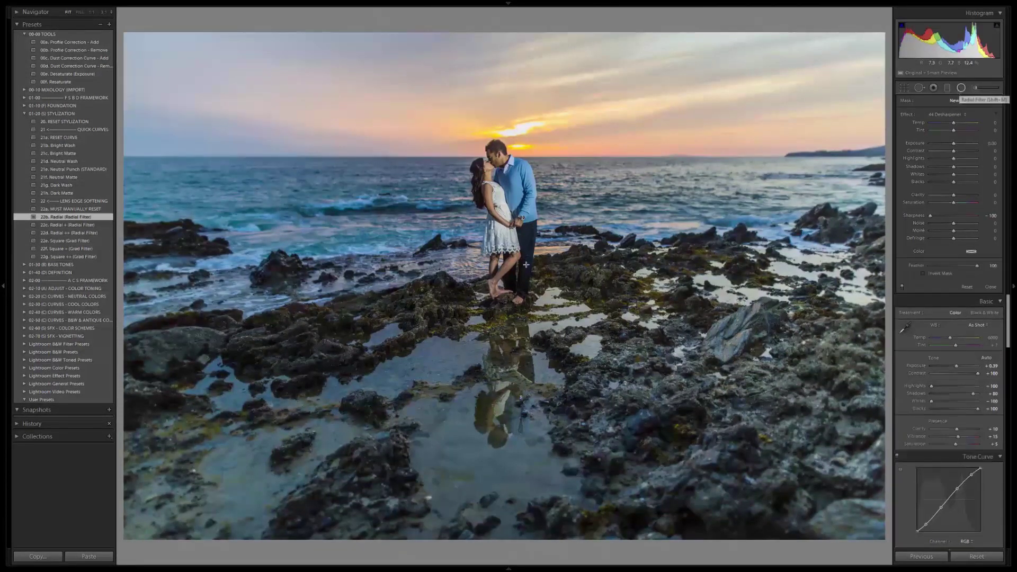
{"action": "left_click_drag", "start_coordinate": [504, 286], "coordinate": [498, 171]}
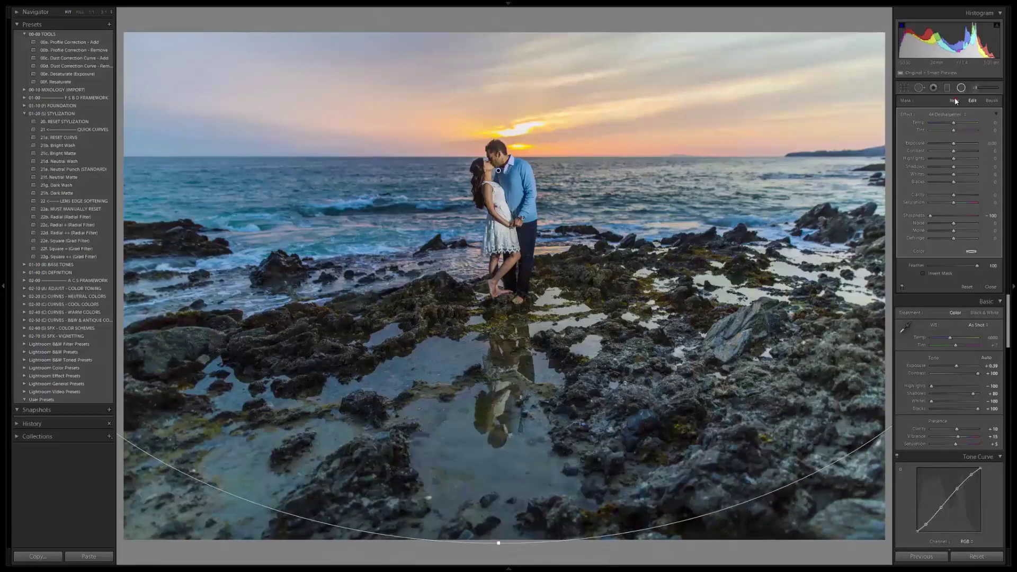
Step: Draw another wide Radial Filter centred on the couple with the 03 Burn -0.5 Stop effect to darken the surroundings
{"action": "left_click", "coordinate": [496, 186]}
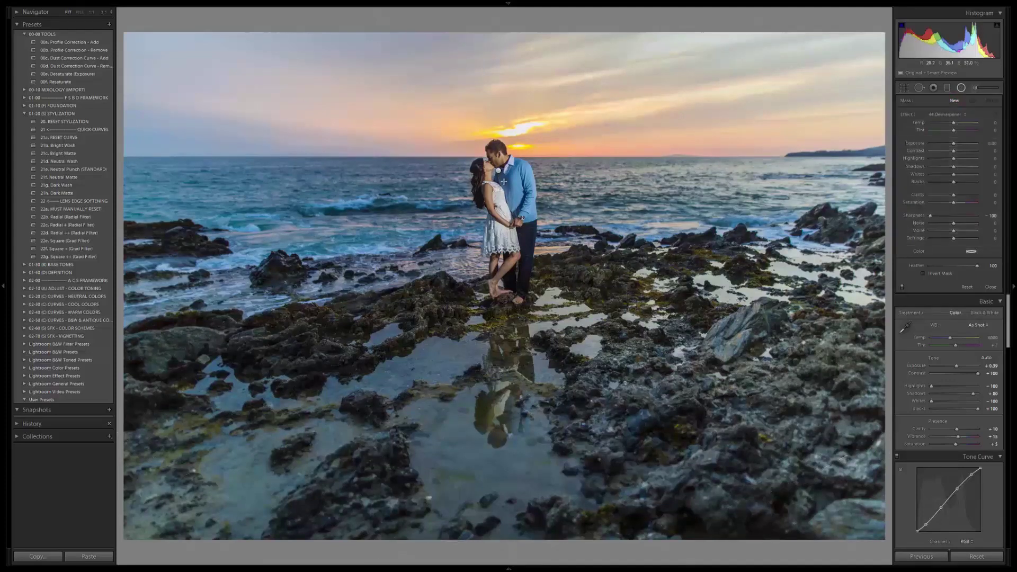
{"action": "left_click_drag", "start_coordinate": [497, 187], "coordinate": [957, 365]}
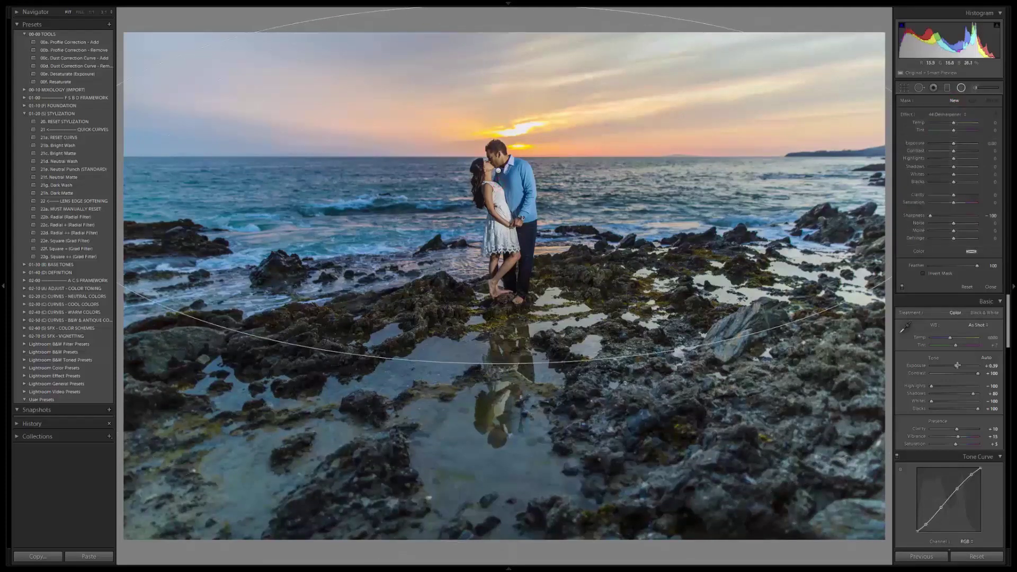
{"action": "left_click", "coordinate": [943, 115]}
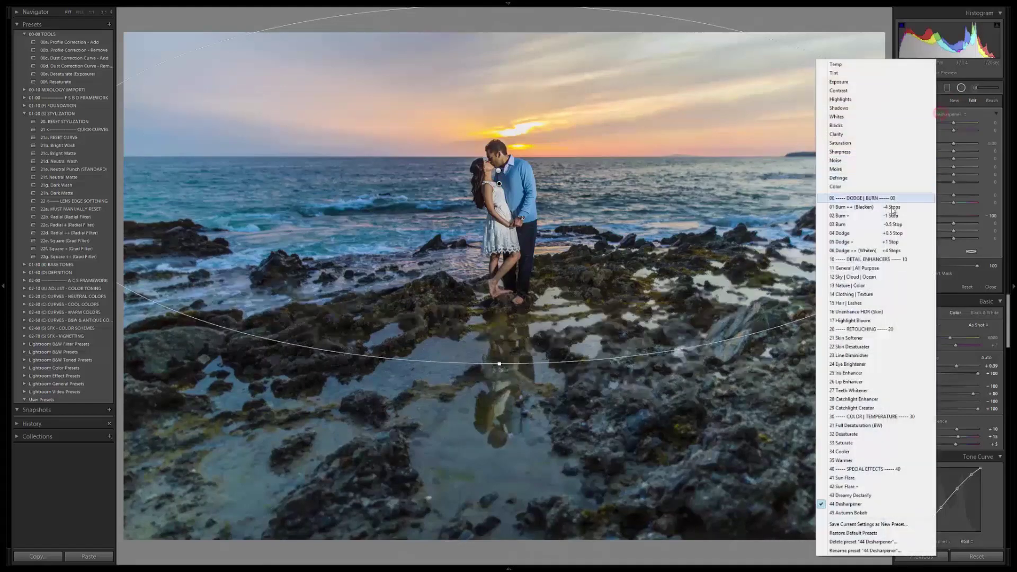
{"action": "left_click", "coordinate": [893, 225]}
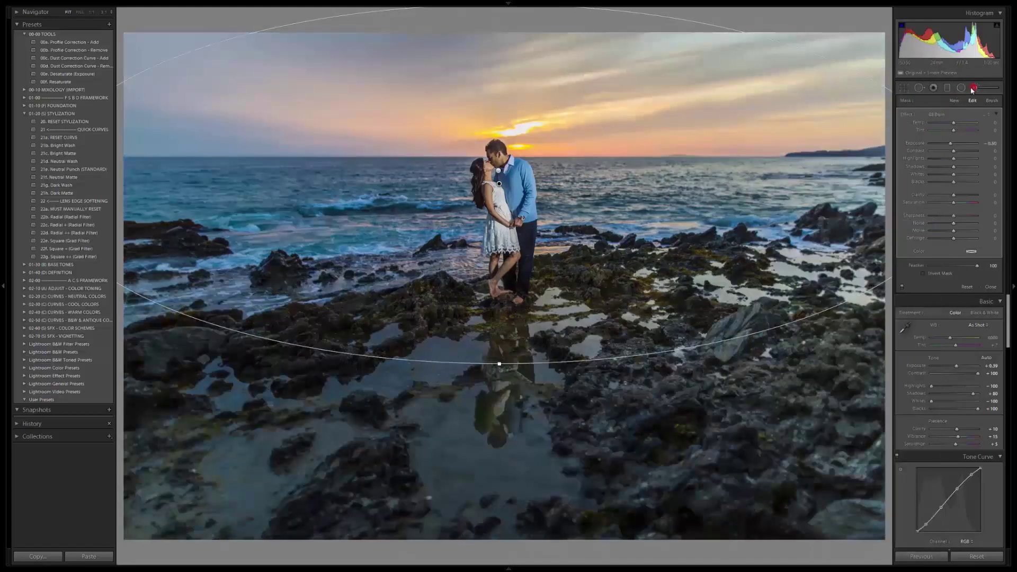
Step: Brush the 17 Highlight Bloom effect with a brush size of 21 over the rocks and tide pools around the couple
{"action": "key", "text": "k"}
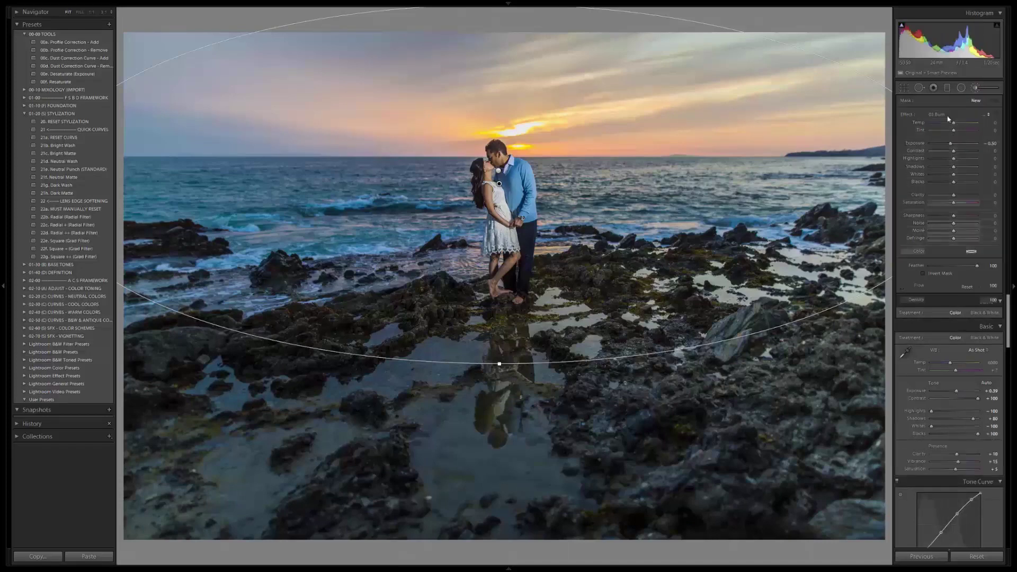
{"action": "left_click", "coordinate": [938, 117]}
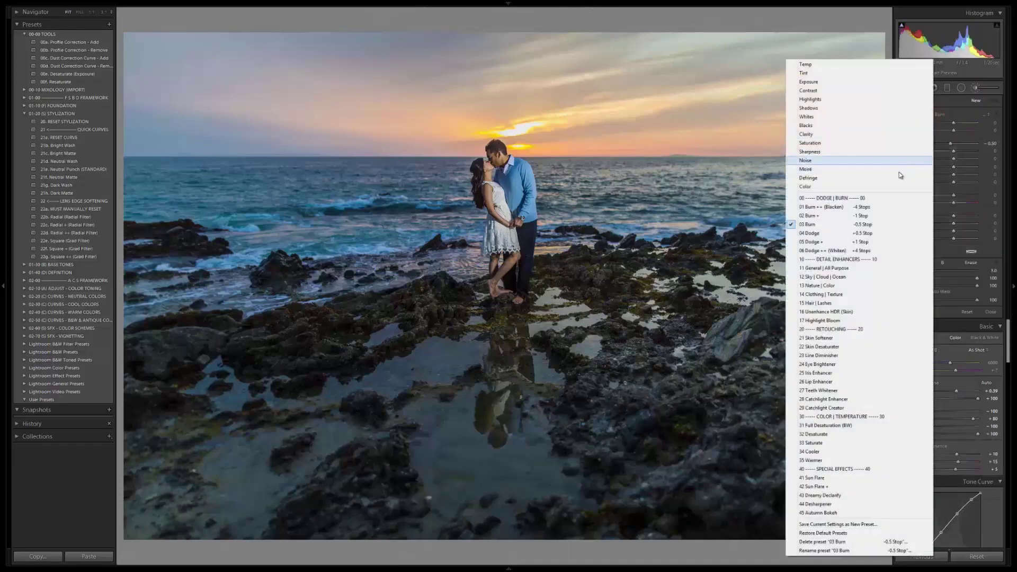
{"action": "left_click", "coordinate": [834, 320]}
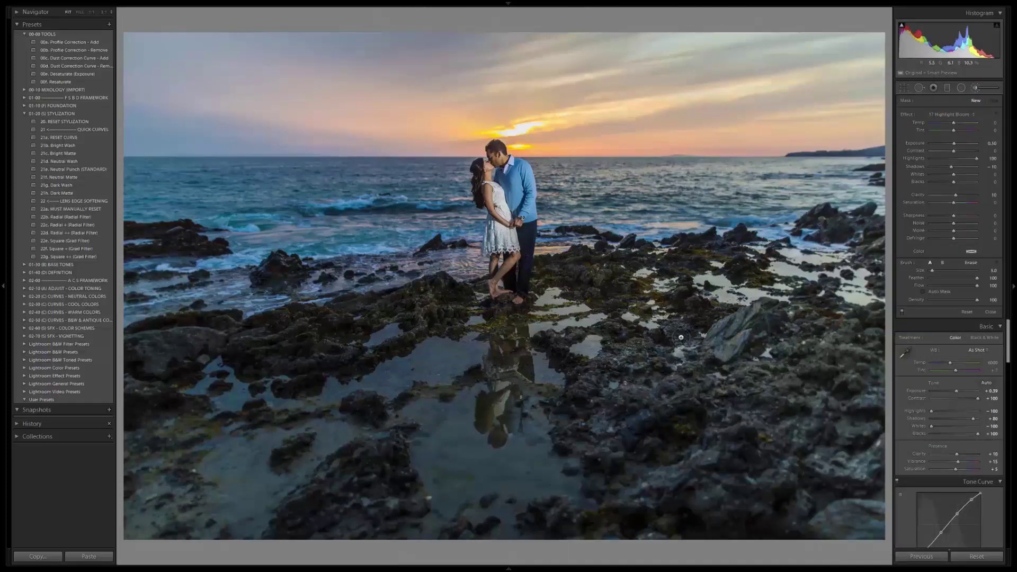
{"action": "scroll", "coordinate": [664, 324], "scroll_direction": "up", "scroll_amount": 4}
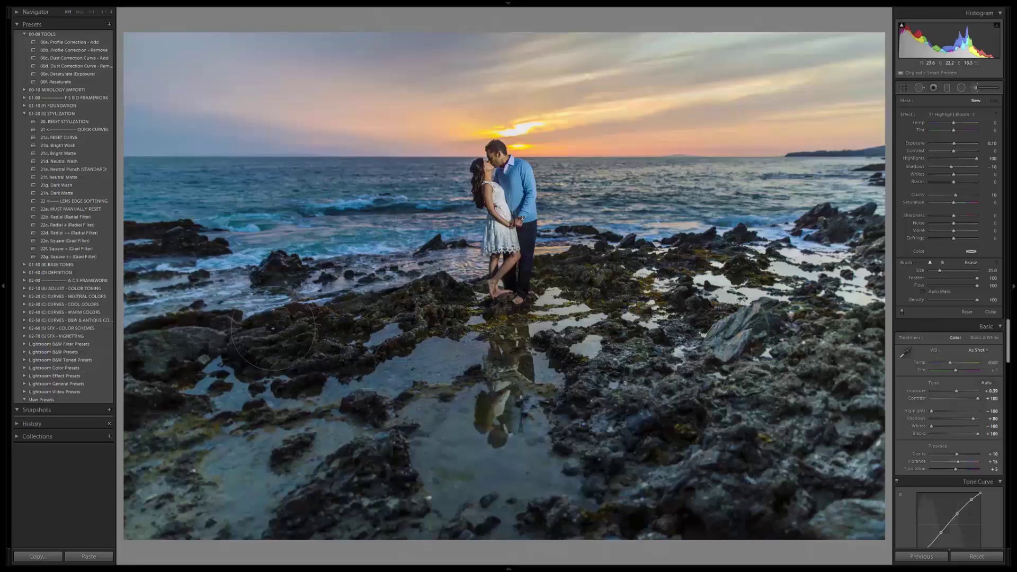
{"action": "left_click_drag", "start_coordinate": [518, 276], "coordinate": [503, 304]}
{"action": "key", "text": "alt"}
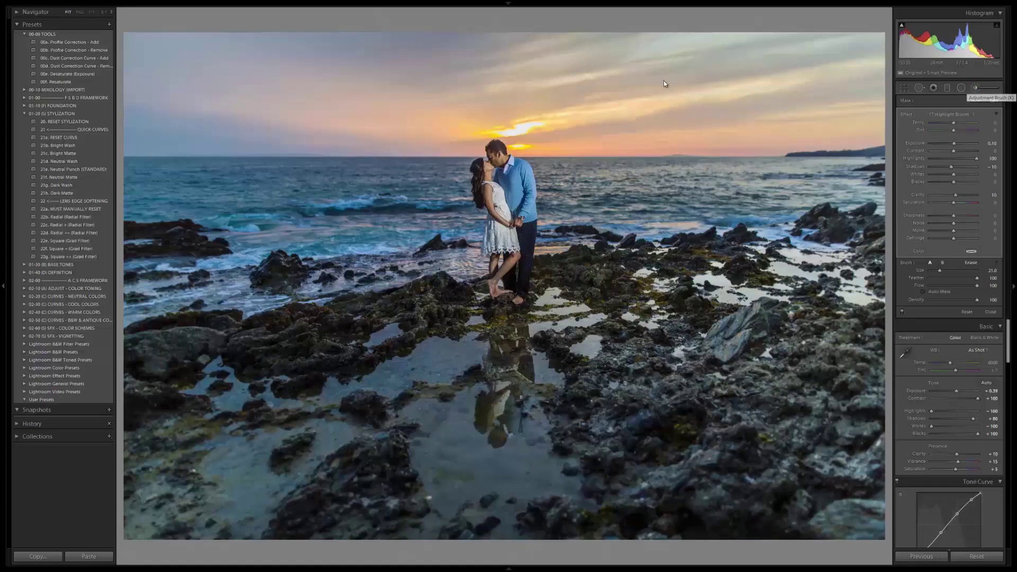
{"action": "key", "text": "k"}
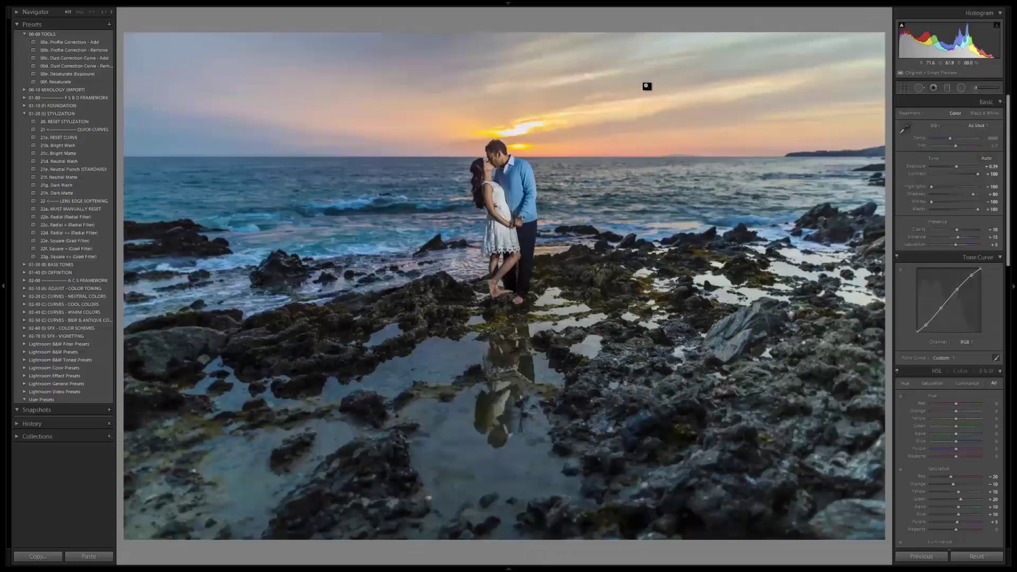
Step: Cool the beach photo's white balance slightly and compare the edit with the original
{"action": "key", "text": "backslash"}
{"action": "key", "text": "backslash"}
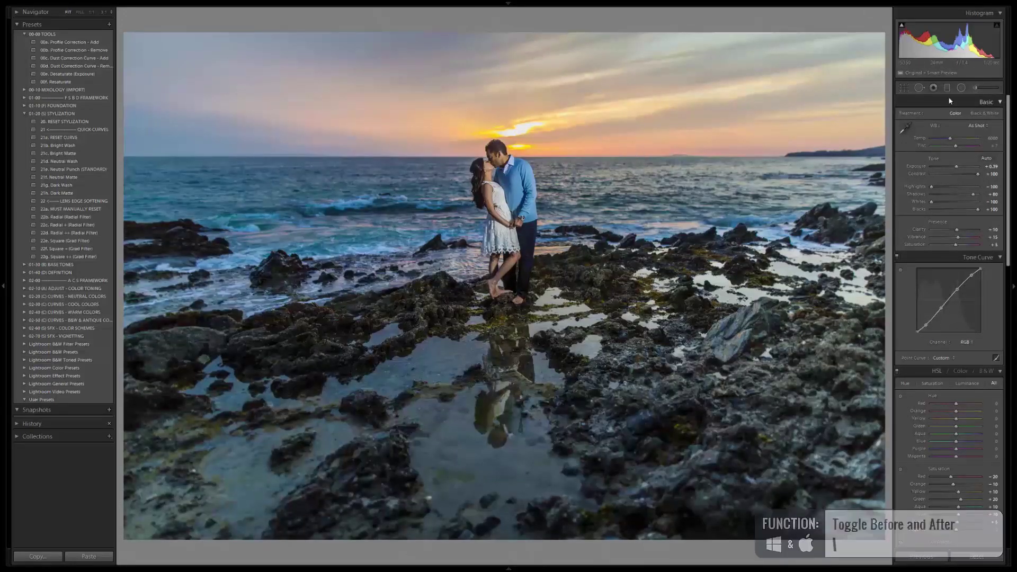
{"action": "key", "text": "Down"}
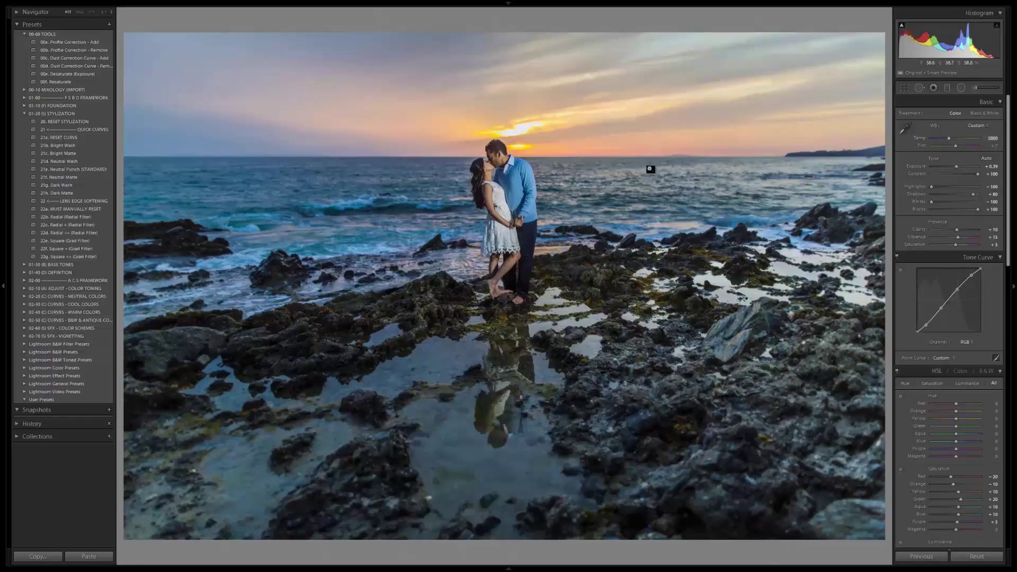
{"action": "key", "text": "backslash"}
{"action": "key", "text": "backslash"}
{"action": "key", "text": "backslash"}
{"action": "key", "text": "backslash"}
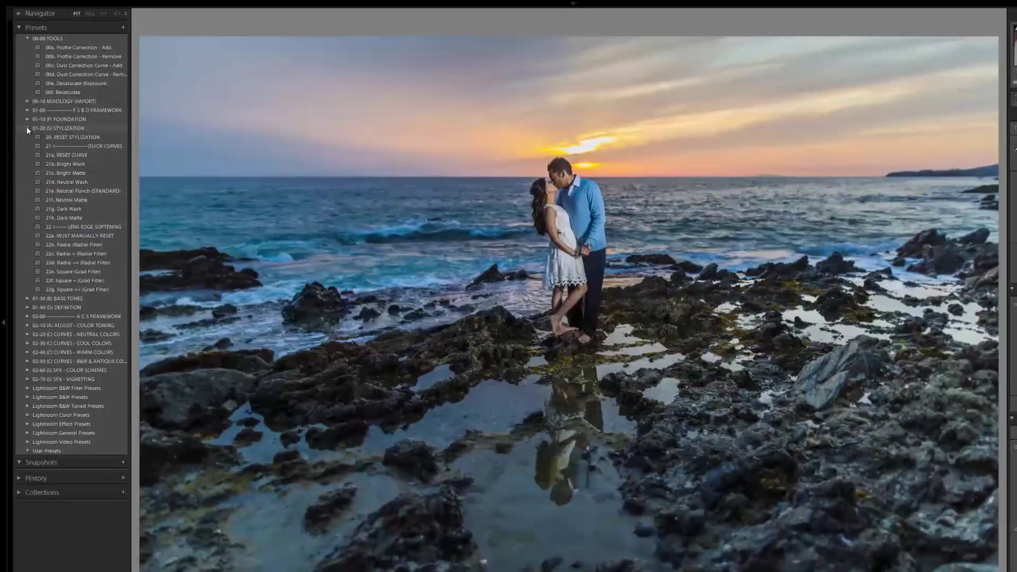
Step: Collapse the 01-20 Stylization and 00-00 Tools preset folders and open the netted-veil portrait of the woman for developing
{"action": "left_click", "coordinate": [27, 127]}
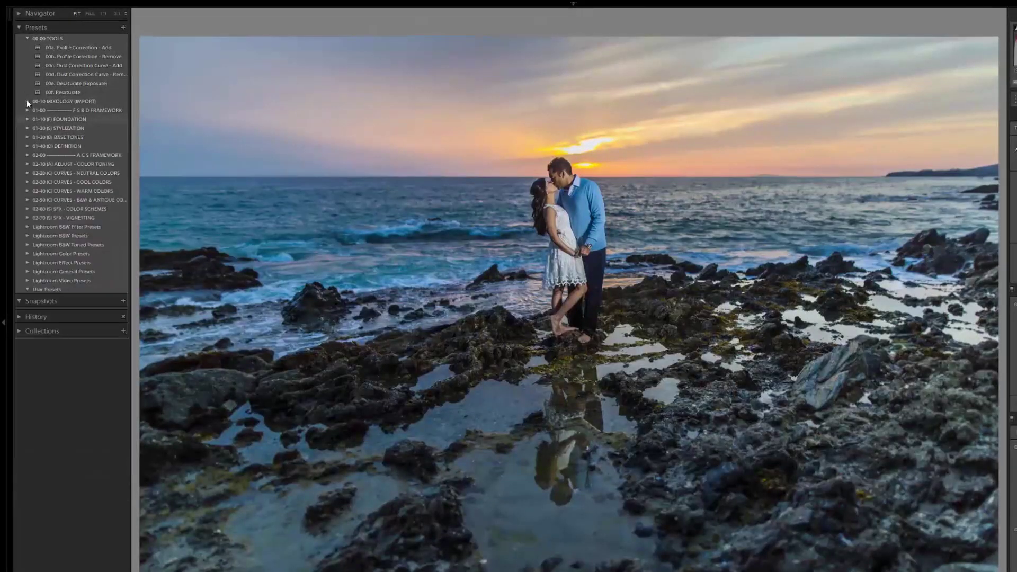
{"action": "left_click", "coordinate": [27, 38]}
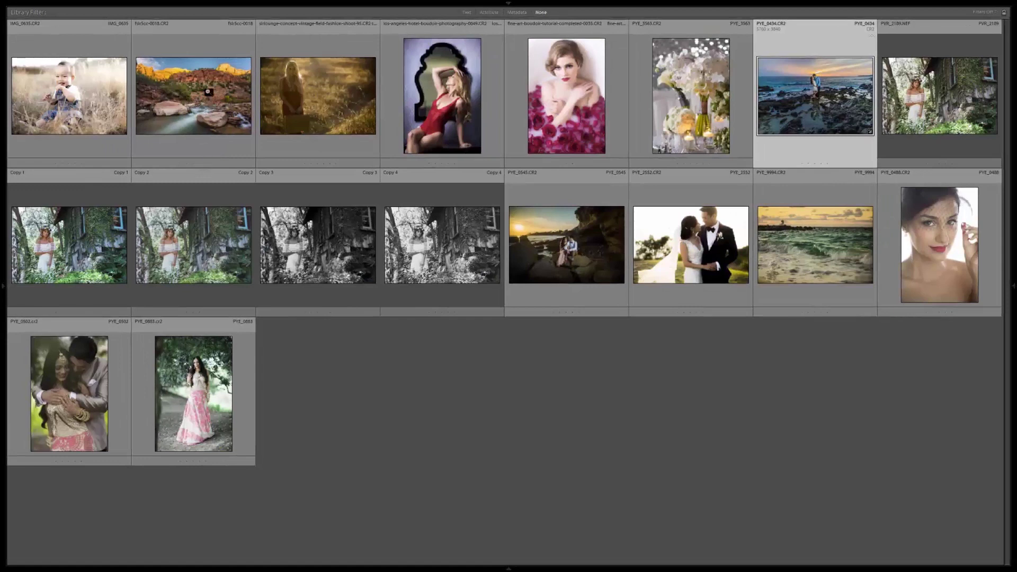
{"action": "left_click", "coordinate": [939, 226]}
{"action": "double_click", "coordinate": [928, 222]}
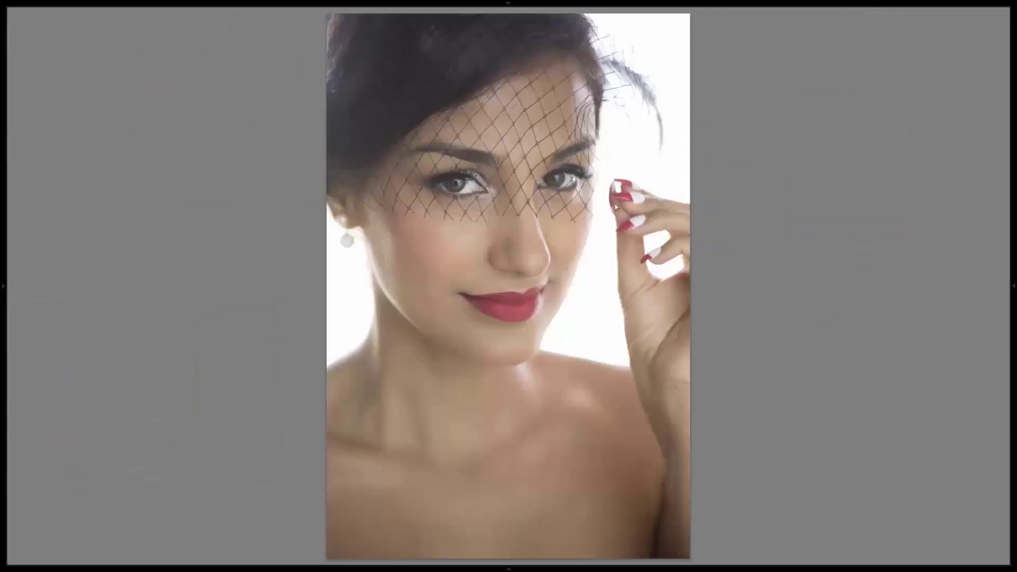
{"action": "key", "text": "d"}
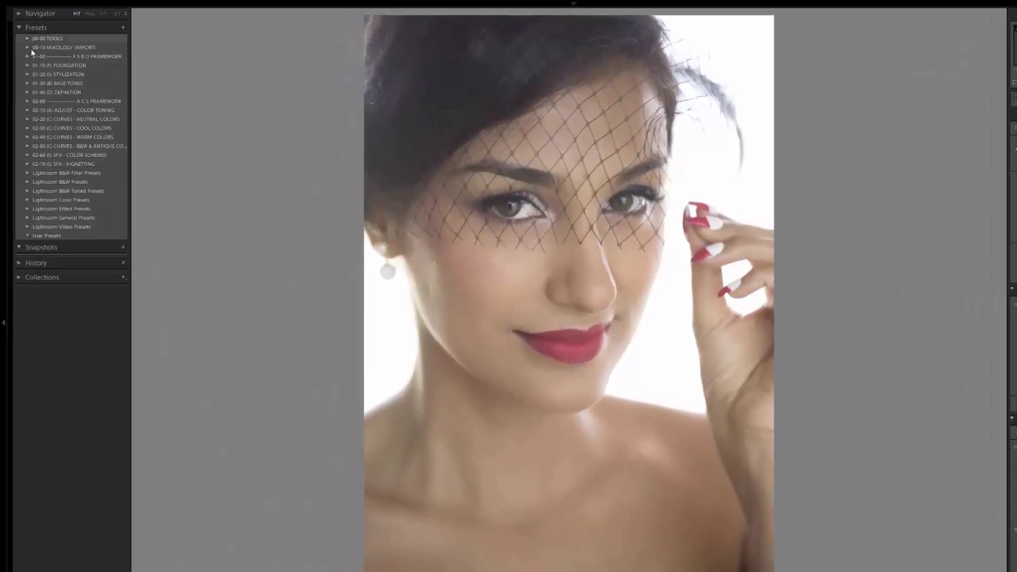
Step: Set the portrait's exposure to +0.64 using the 00e. Desaturate (Exposure) preset for judging brightness, and restore colour with 00f. Resaturate
{"action": "left_click", "coordinate": [28, 42]}
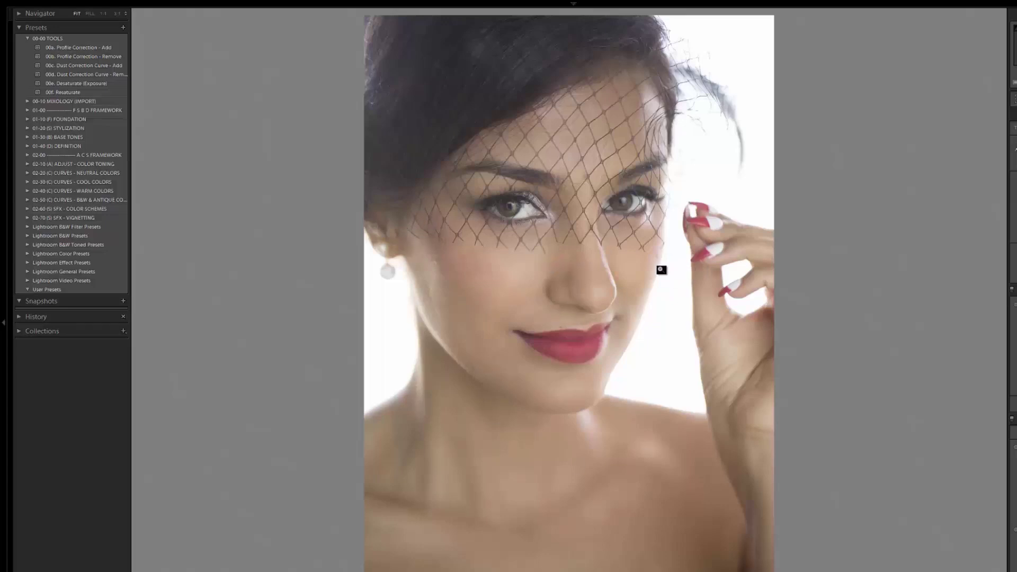
{"action": "left_click", "coordinate": [97, 83]}
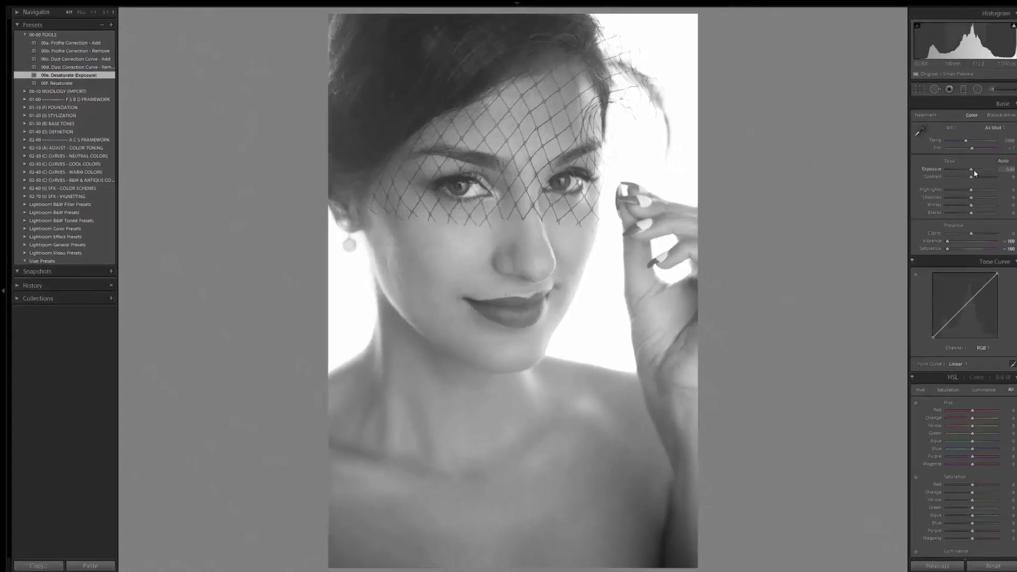
{"action": "left_click_drag", "start_coordinate": [1016, 191], "coordinate": [1016, 192]}
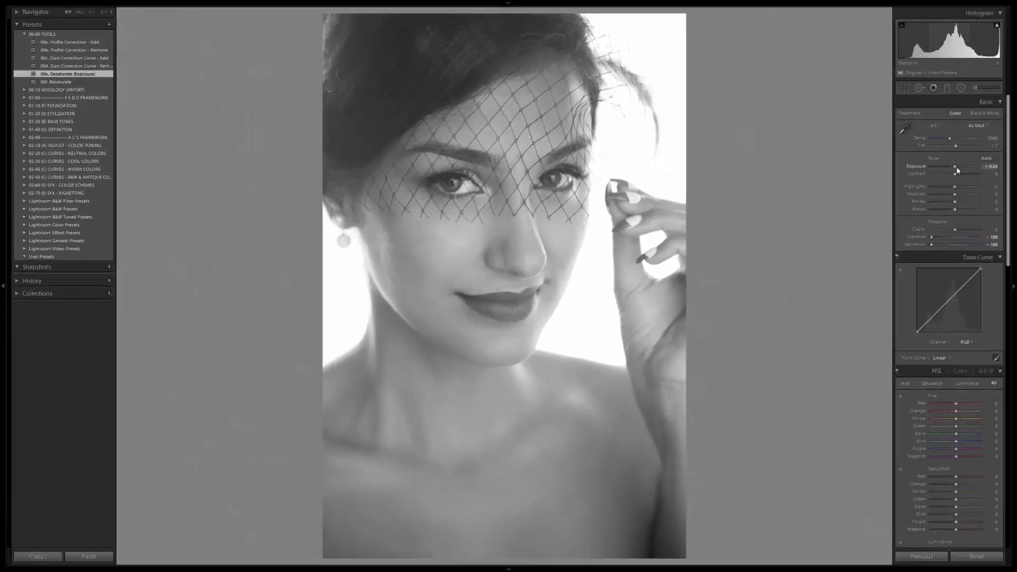
{"action": "left_click_drag", "start_coordinate": [959, 169], "coordinate": [960, 170]}
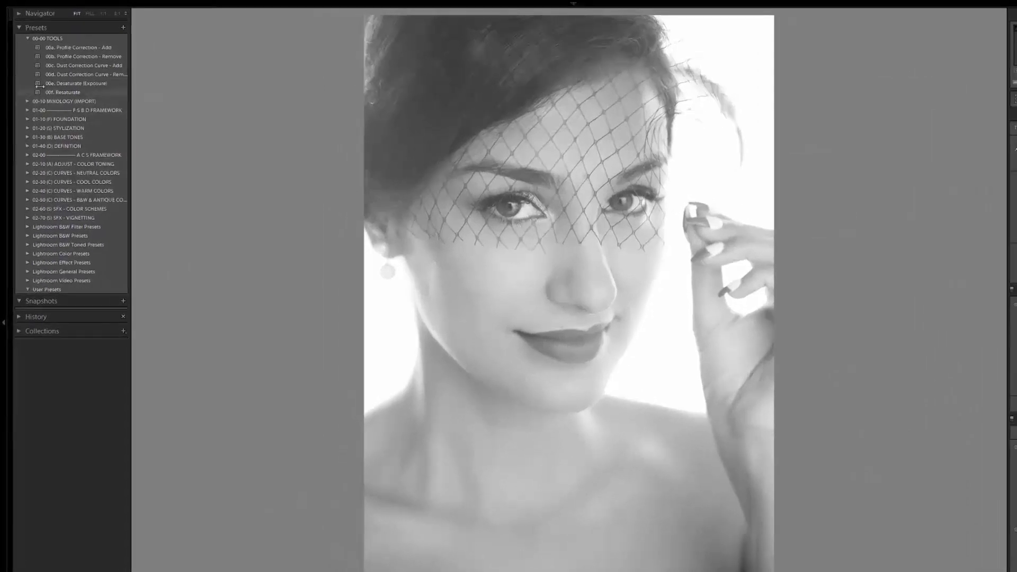
{"action": "left_click", "coordinate": [68, 91]}
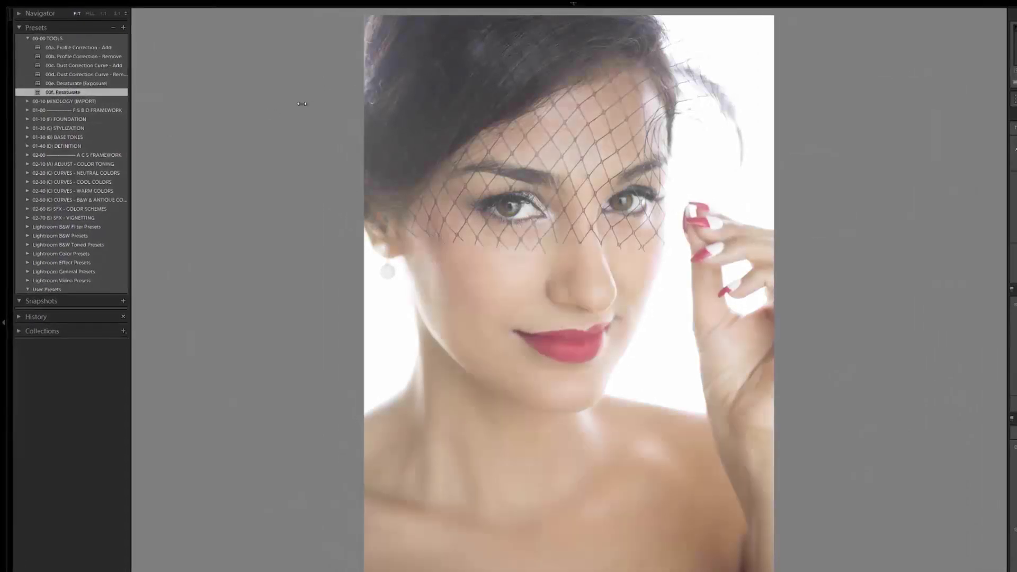
Step: Apply the 11e. Glam Color and 00a. Profile Correction - Add presets, cool the white balance and set exposure to +0.47
{"action": "left_click", "coordinate": [26, 101]}
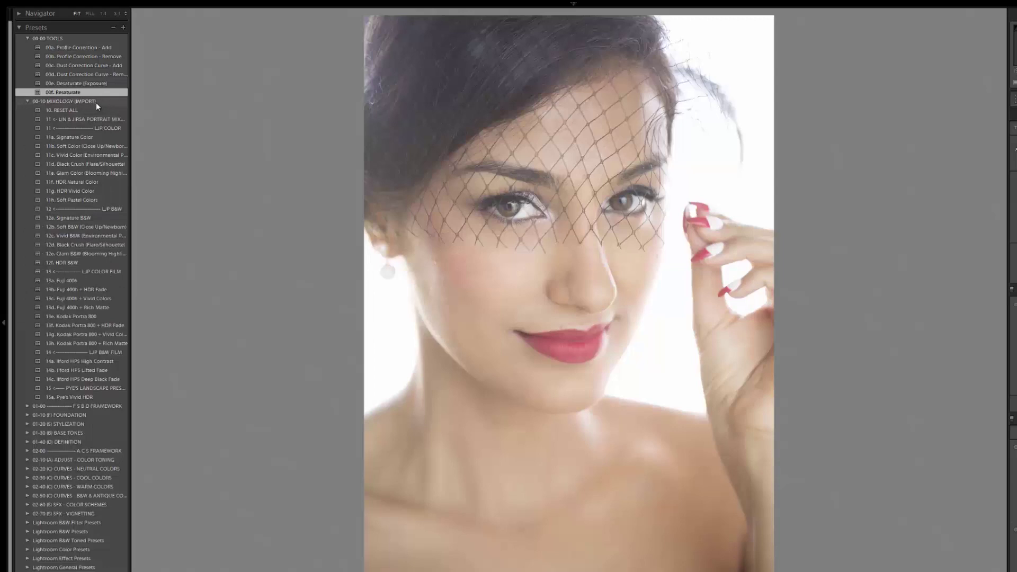
{"action": "left_click", "coordinate": [83, 173]}
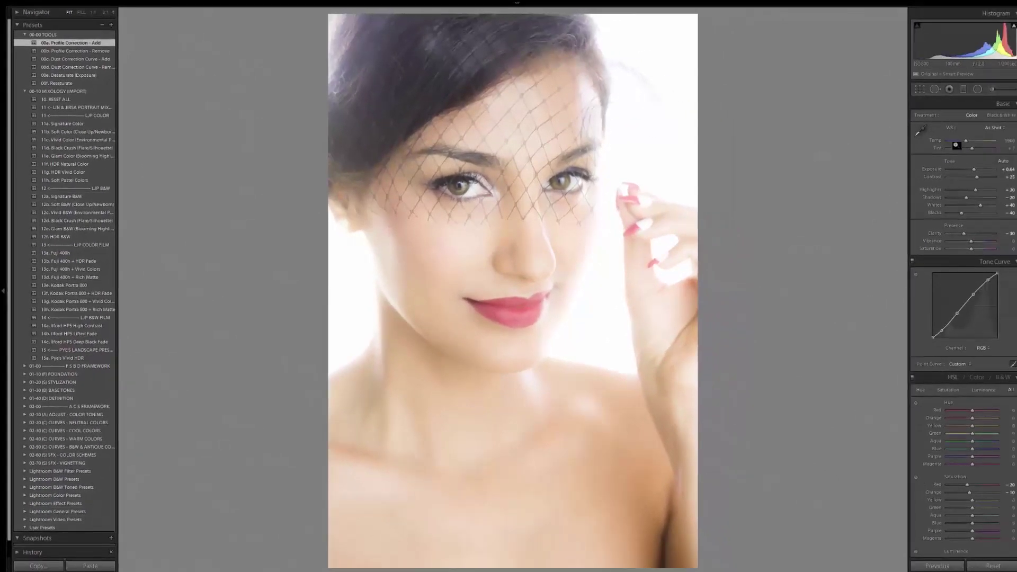
{"action": "left_click_drag", "start_coordinate": [948, 140], "coordinate": [959, 169]}
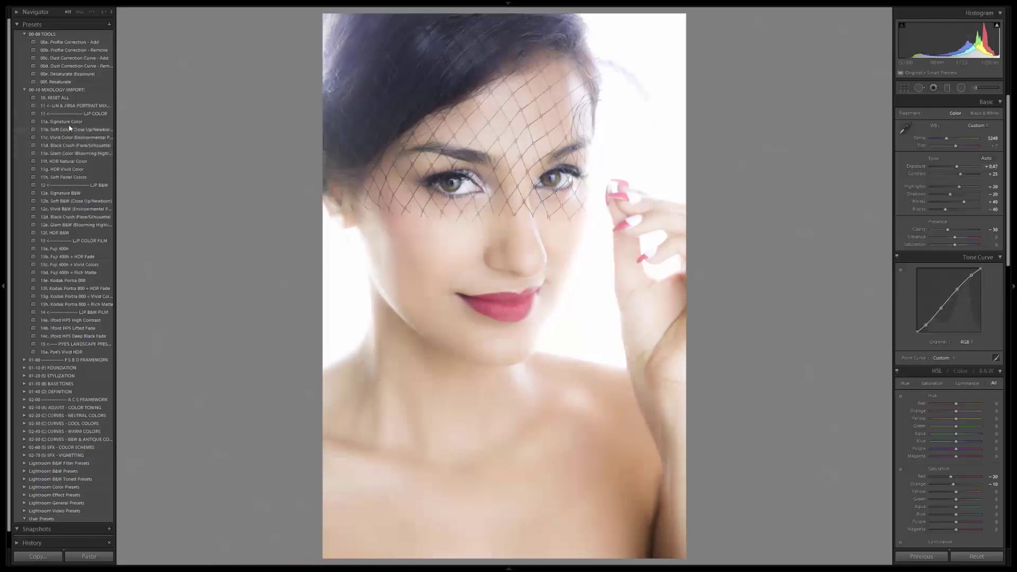
Step: Compare the veil portrait before and after its edits
{"action": "key", "text": "backslash"}
{"action": "key", "text": "backslash"}
{"action": "key", "text": "backslash"}
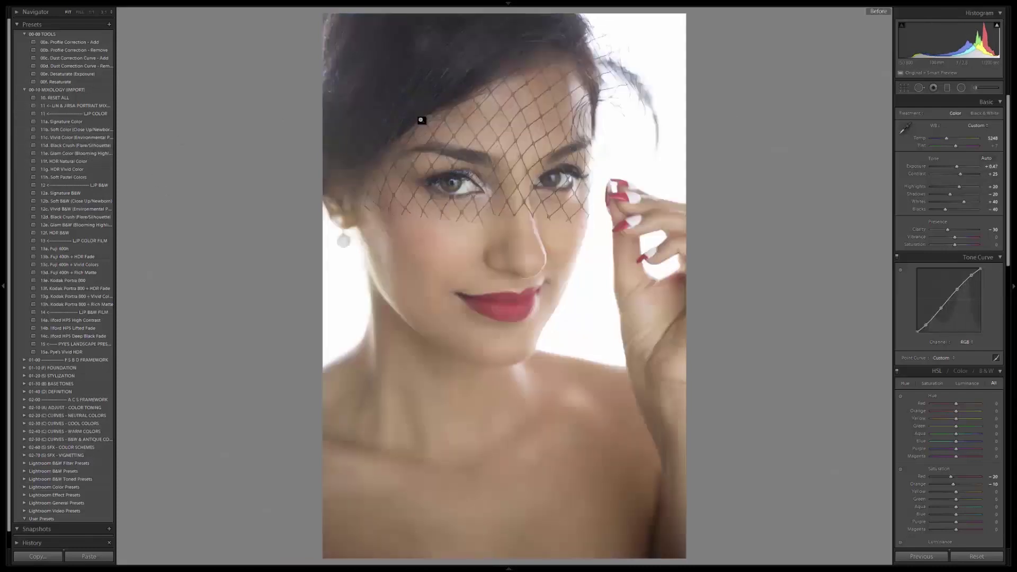
{"action": "key", "text": "backslash"}
{"action": "key", "text": "backslash"}
{"action": "key", "text": "backslash"}
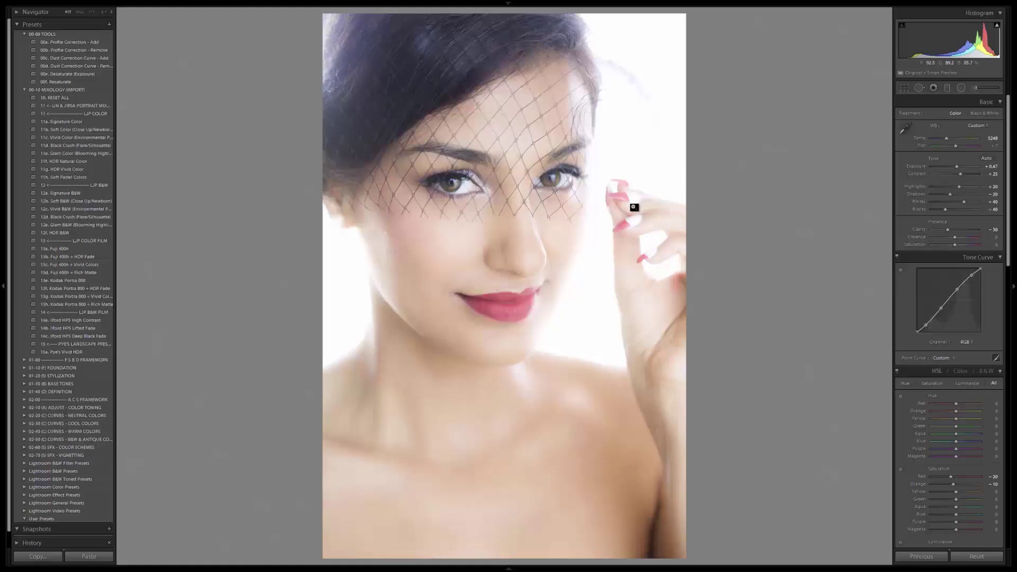
Step: Return to the photo grid and open the portrait of the embracing couple for developing
{"action": "key", "text": "g"}
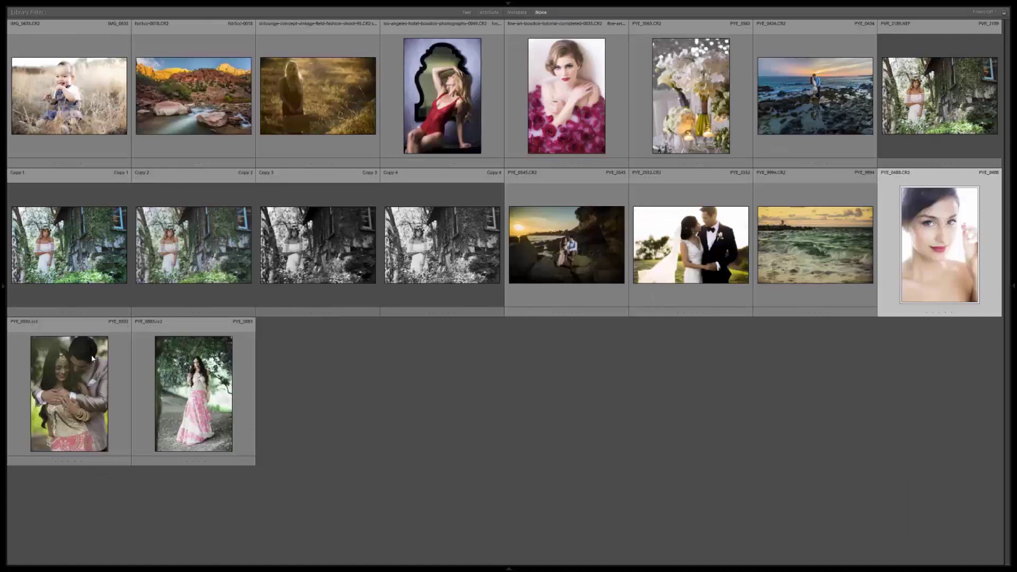
{"action": "left_click", "coordinate": [58, 376]}
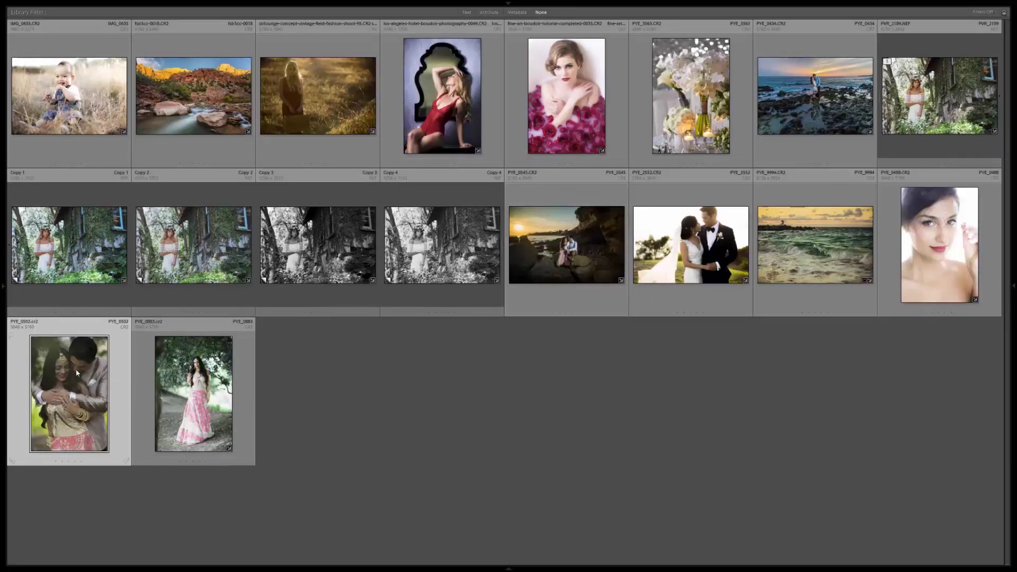
{"action": "key", "text": "d"}
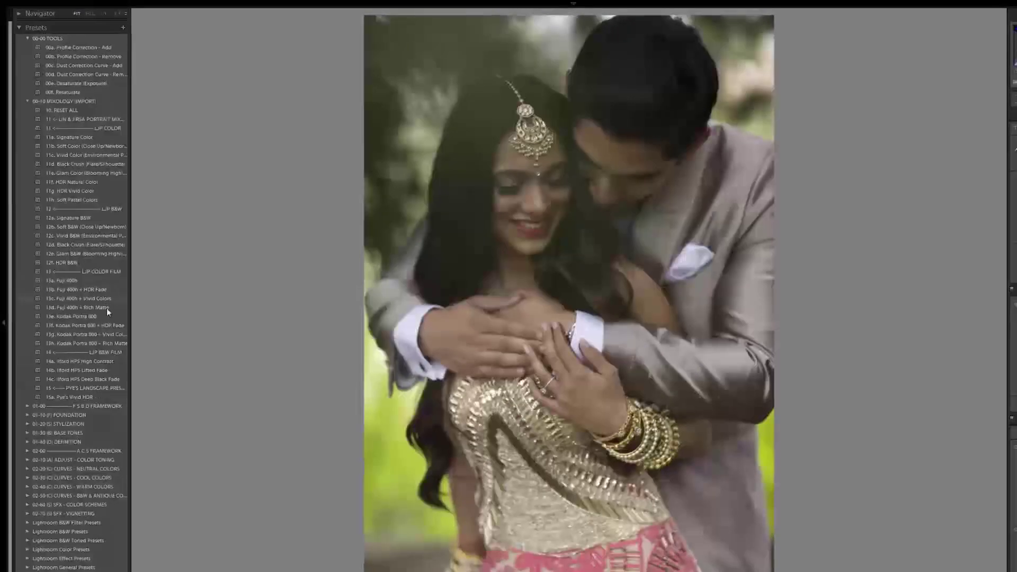
Step: Apply the 13g. Kodak Portra 800 + Vivid Color preset, raise exposure to +0.90, cool the white balance and set tint to +14
{"action": "left_click", "coordinate": [107, 332]}
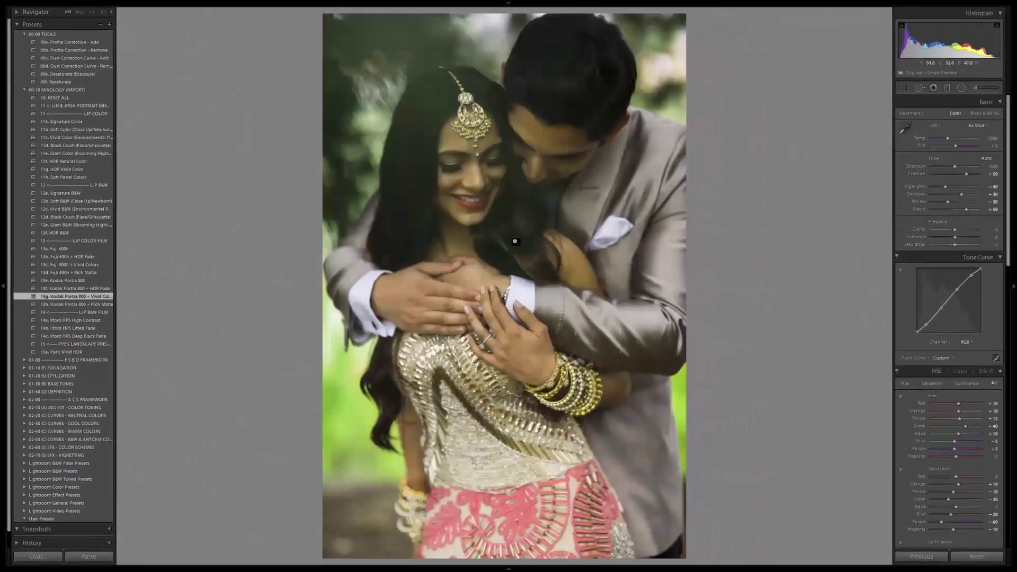
{"action": "left_click_drag", "start_coordinate": [954, 168], "coordinate": [941, 141]}
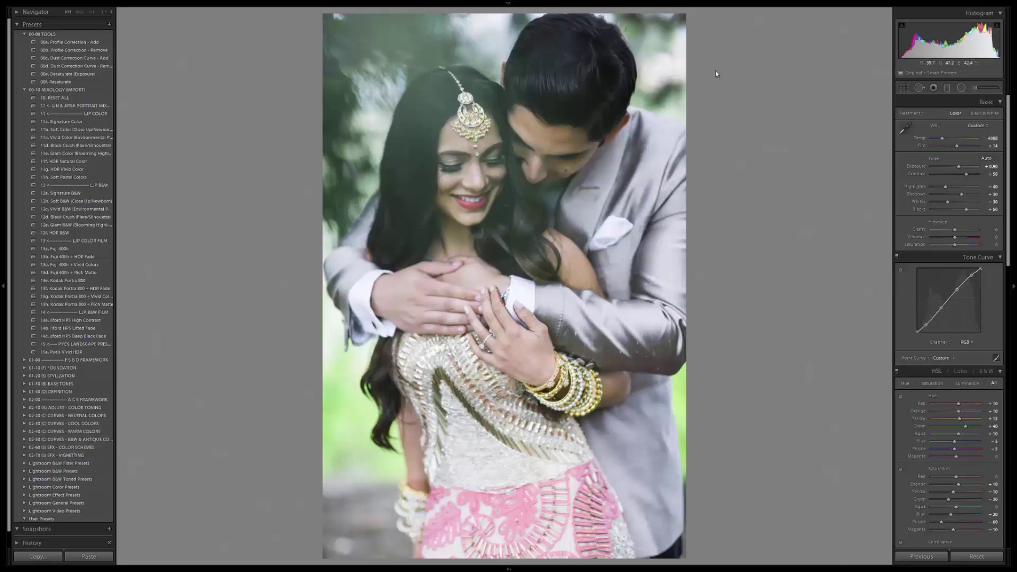
Step: Brush the 42 Sun Flare + effect at a brush size of about 44 over the photo's upper-left corner and edge
{"action": "key", "text": "k"}
{"action": "left_click", "coordinate": [951, 115]}
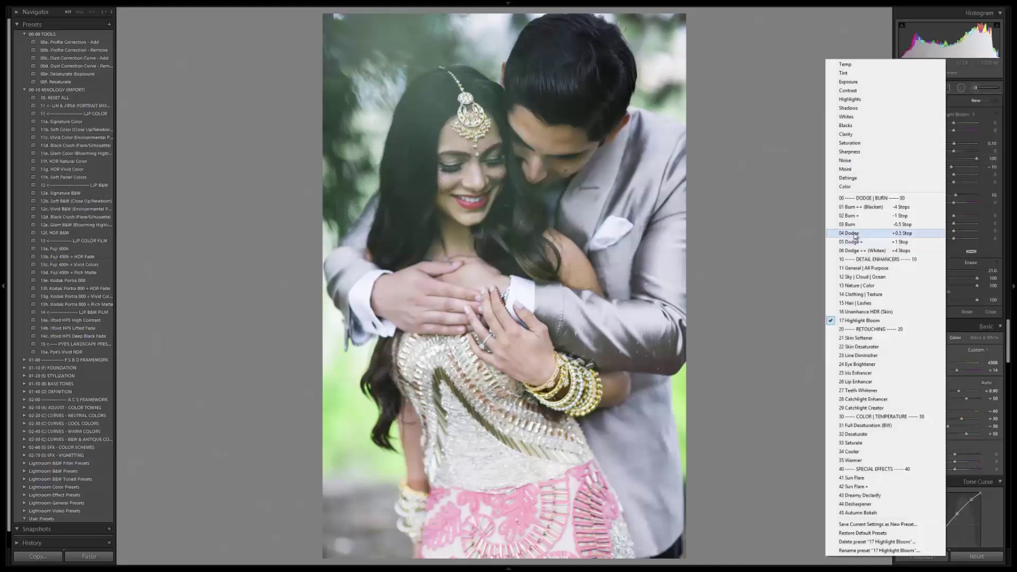
{"action": "left_click", "coordinate": [850, 484]}
{"action": "scroll", "coordinate": [303, 70], "scroll_direction": "up", "scroll_amount": 2}
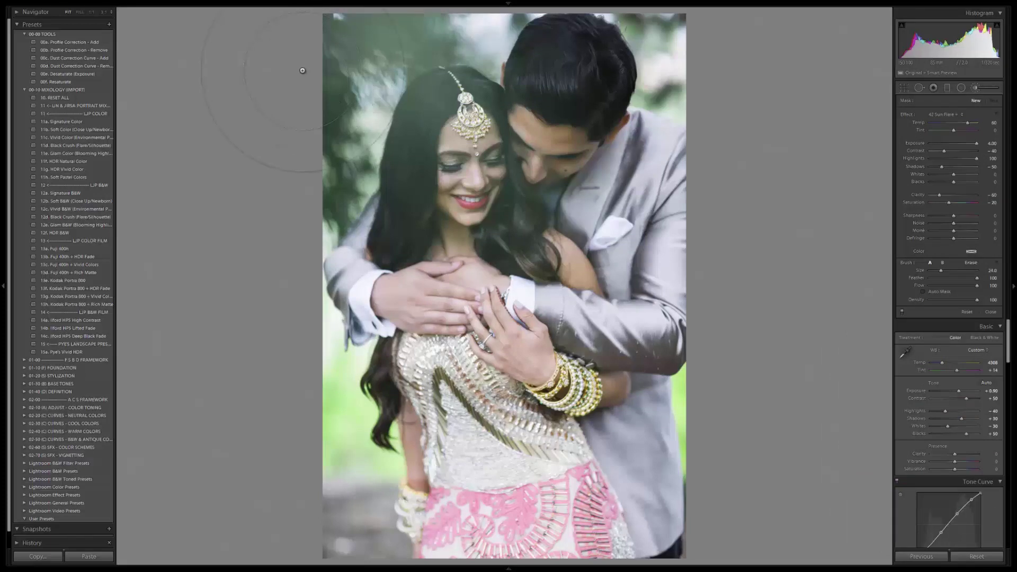
{"action": "scroll", "coordinate": [314, 11], "scroll_direction": "up", "scroll_amount": 1}
{"action": "mouse_move", "coordinate": [314, 11]}
{"action": "left_mouse_down"}
{"action": "mouse_move", "coordinate": [327, 17]}
{"action": "mouse_move", "coordinate": [370, 175]}
{"action": "mouse_move", "coordinate": [355, 222]}
{"action": "left_mouse_up"}
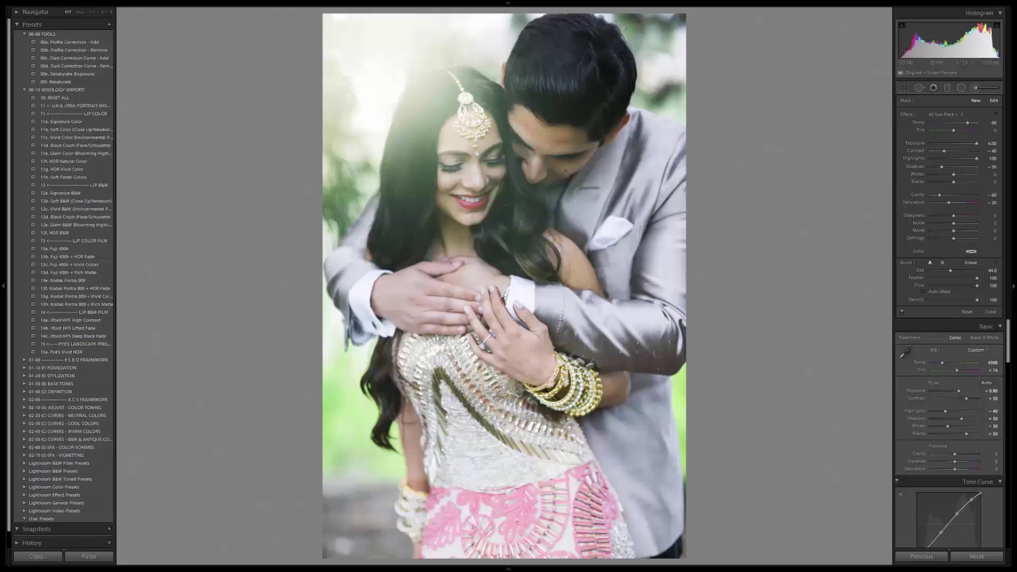
Step: Reduce the brush size to 26 and paint more of the 42 Sun Flare + effect along the photo's upper edge
{"action": "key", "text": "alt"}
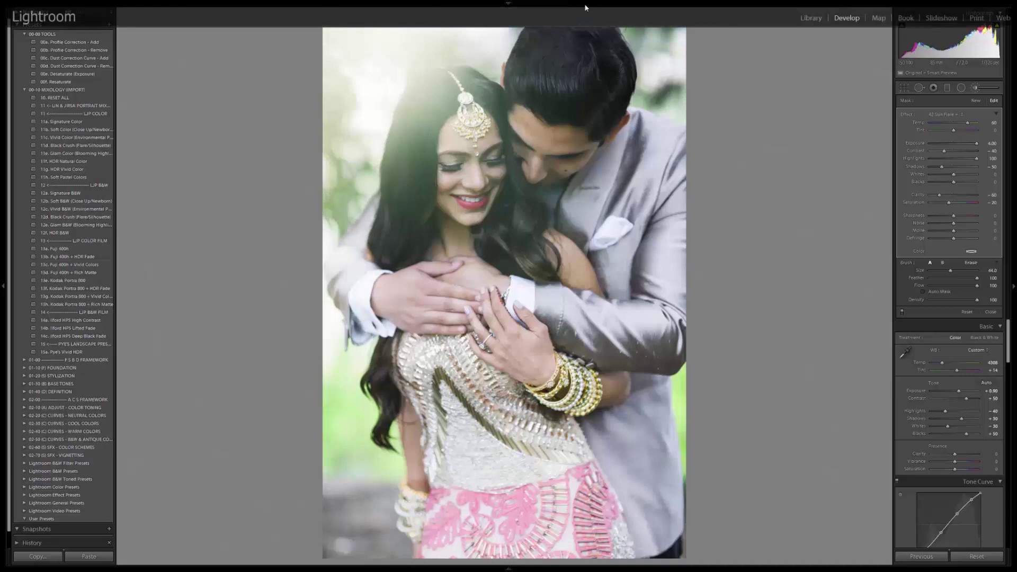
{"action": "scroll", "coordinate": [326, 17], "scroll_direction": "down", "scroll_amount": 1}
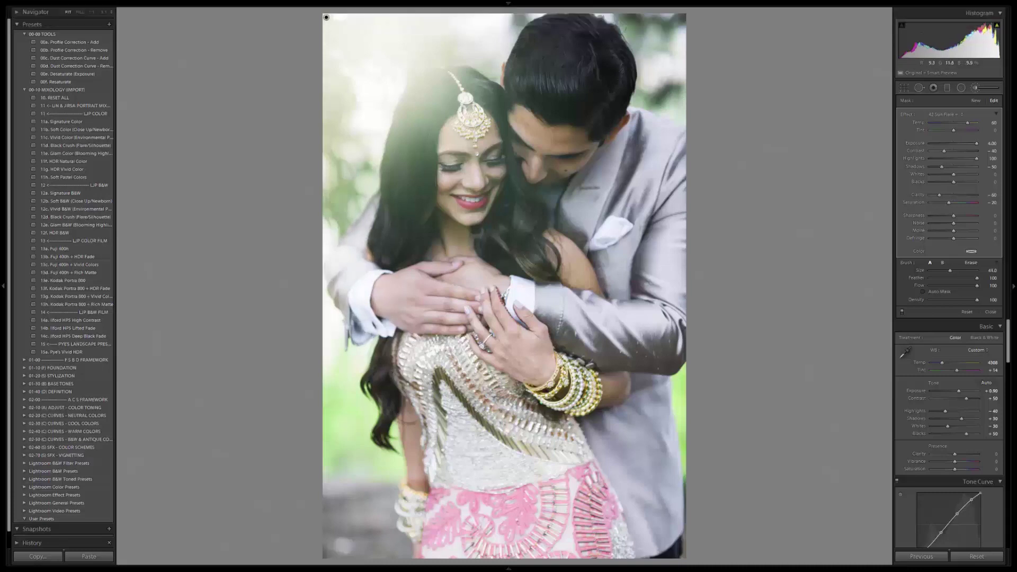
{"action": "scroll", "coordinate": [326, 17], "scroll_direction": "down", "scroll_amount": 13}
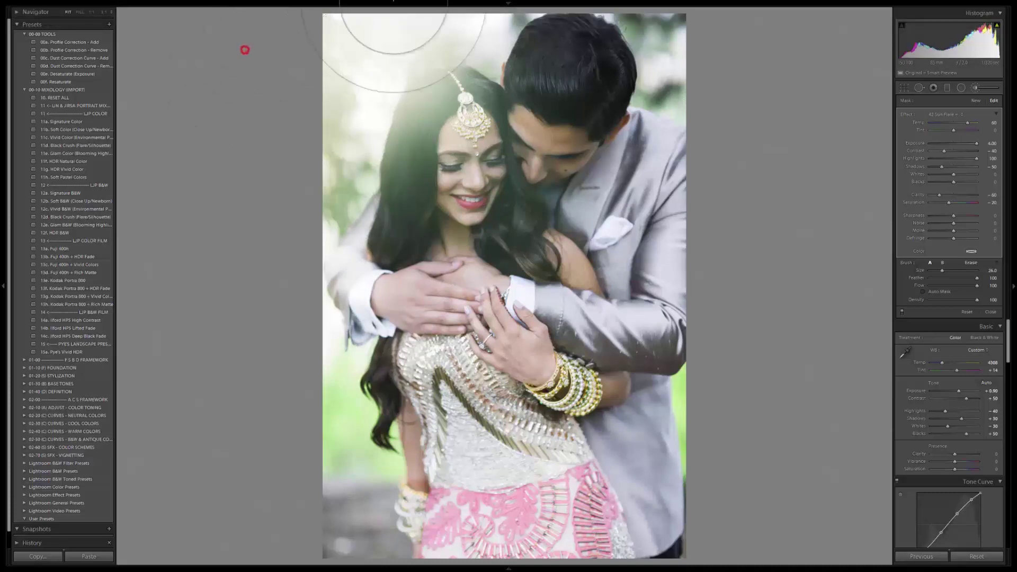
Step: Set the eraser flow to 53 at size 50 and erase the sun flare from the man's hair and the sleeve at the photo's left edge
{"action": "key", "text": "alt"}
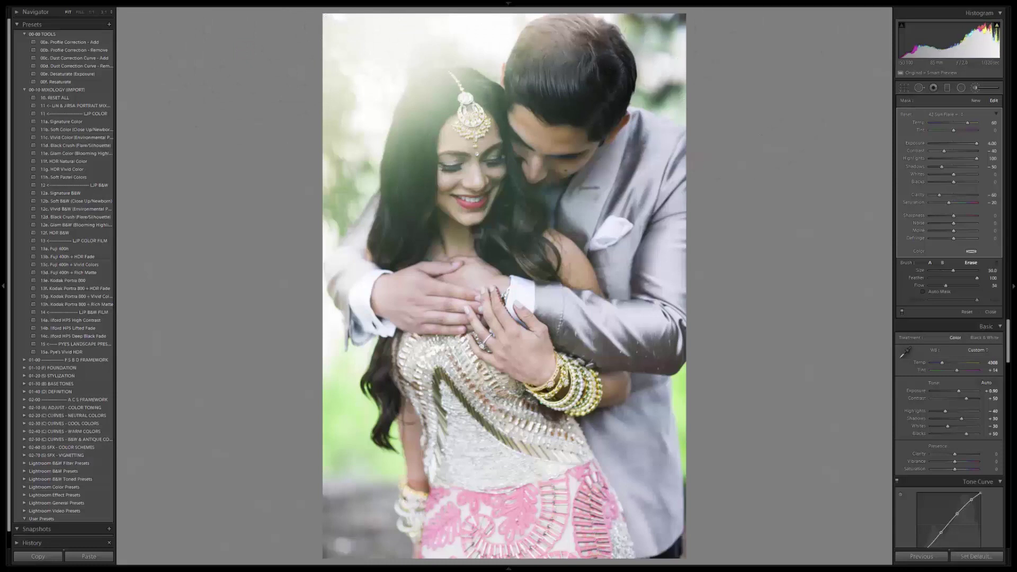
{"action": "left_click_drag", "start_coordinate": [945, 285], "coordinate": [956, 288]}
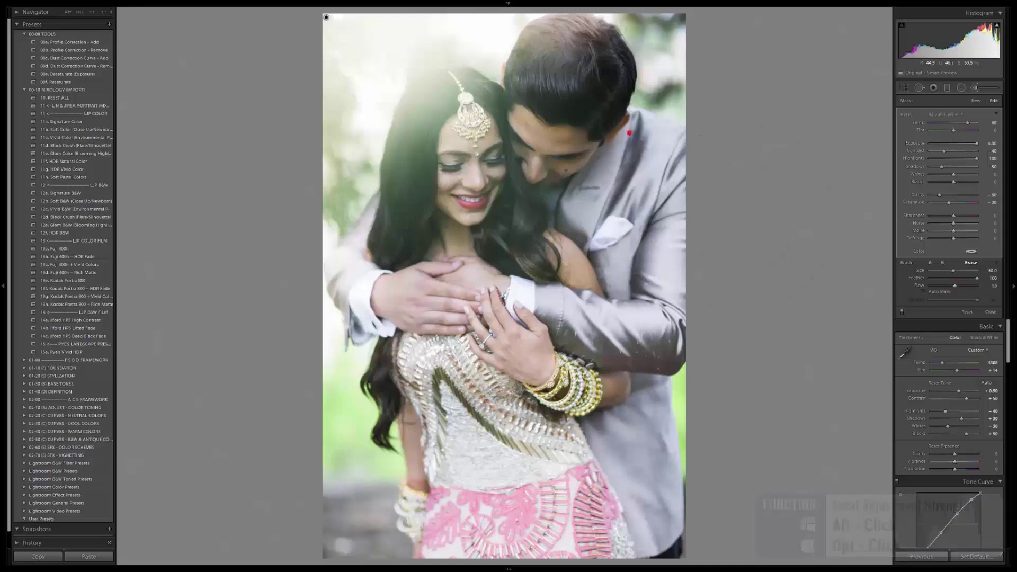
{"action": "mouse_move", "coordinate": [530, 42]}
{"action": "left_mouse_down"}
{"action": "mouse_move", "coordinate": [619, 19]}
{"action": "mouse_move", "coordinate": [514, 58]}
{"action": "left_mouse_up"}
{"action": "mouse_move", "coordinate": [344, 180]}
{"action": "left_mouse_down"}
{"action": "mouse_move", "coordinate": [342, 296]}
{"action": "mouse_move", "coordinate": [349, 169]}
{"action": "mouse_move", "coordinate": [339, 318]}
{"action": "left_mouse_up"}
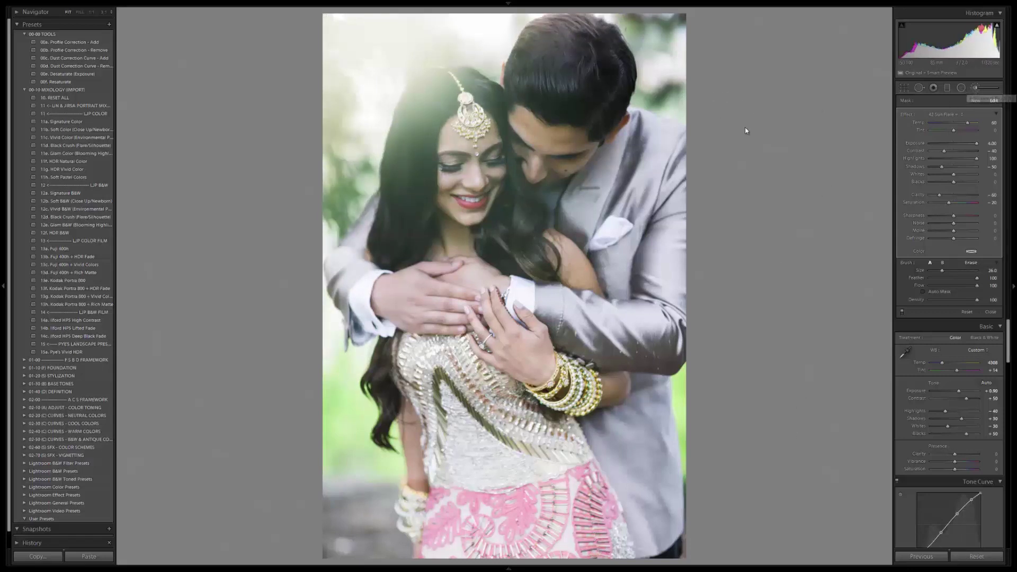
Step: Close the adjustment brush, raise the exposure to +1.10 and fine-tune the tint of the embracing couple portrait
{"action": "key", "text": "k"}
{"action": "left_click_drag", "start_coordinate": [957, 166], "coordinate": [961, 146]}
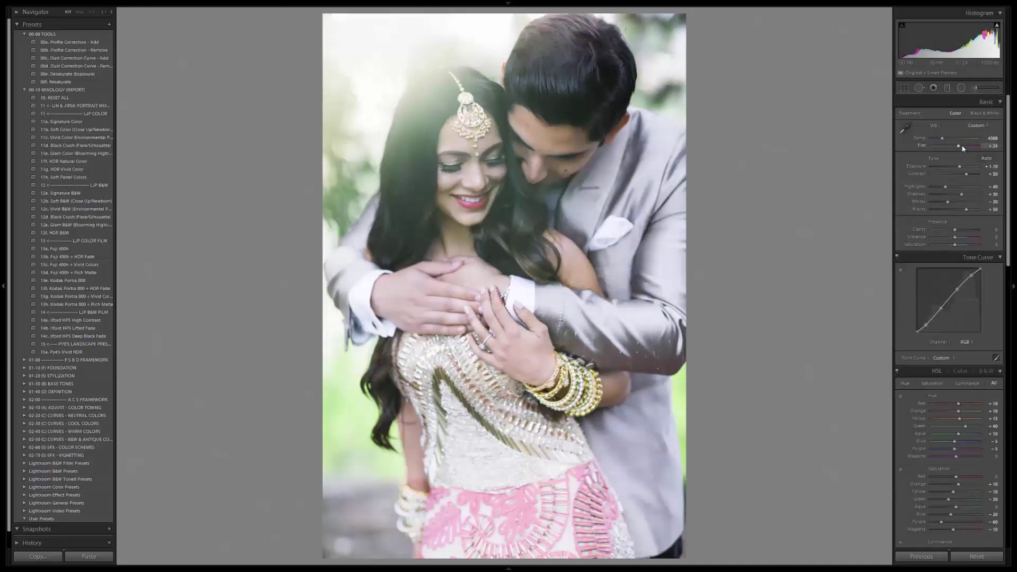
{"action": "key", "text": "shift"}
{"action": "key", "text": "Down"}
{"action": "key", "text": "Down"}
{"action": "key", "text": "Down"}
{"action": "key", "text": "Down"}
{"action": "key", "text": "Down"}
{"action": "key", "text": "Down"}
Step: Compare the embracing couple portrait before and after its edits
{"action": "key", "text": "backslash"}
{"action": "key", "text": "backslash"}
{"action": "key", "text": "backslash"}
{"action": "key", "text": "backslash"}
Step: Return to the photo grid and open the orchid and calla lily centerpiece photo for developing
{"action": "key", "text": "g"}
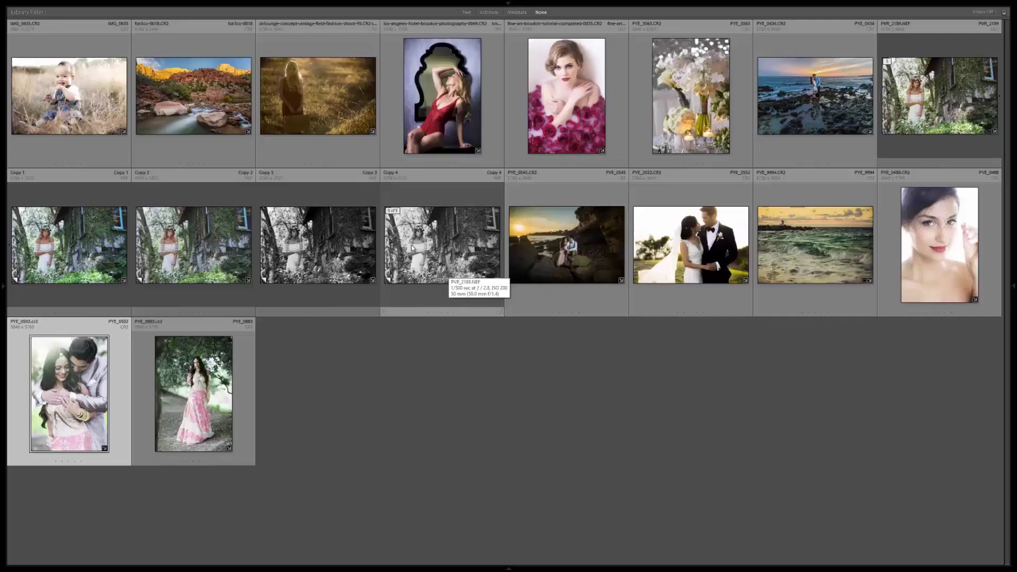
{"action": "double_click", "coordinate": [674, 123]}
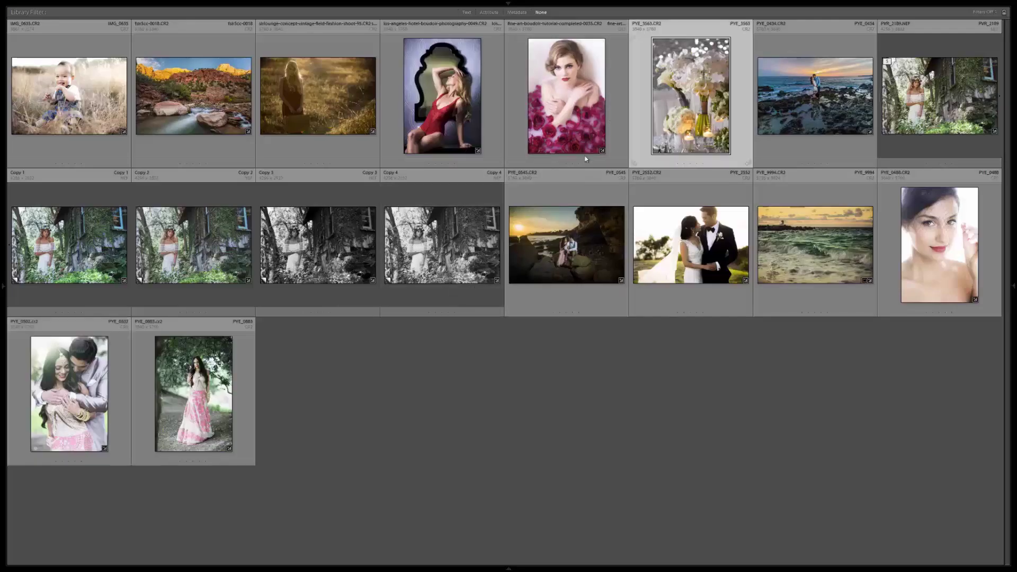
{"action": "key", "text": "d"}
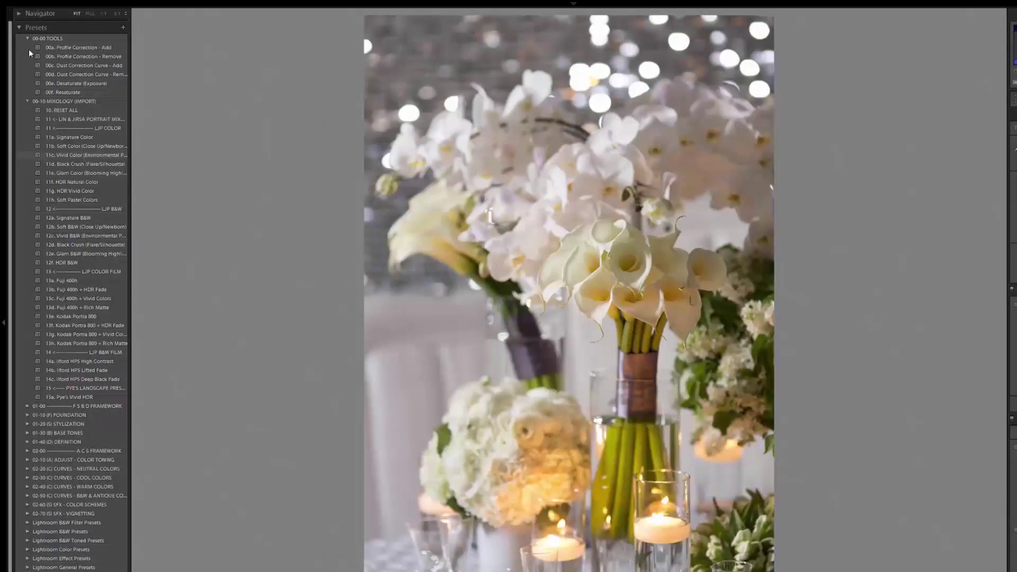
Step: Collapse the 00-00 TOOLS presets, try 11c. Vivid Color on the flower photo, and apply 11a. Signature Color instead
{"action": "left_click", "coordinate": [28, 39]}
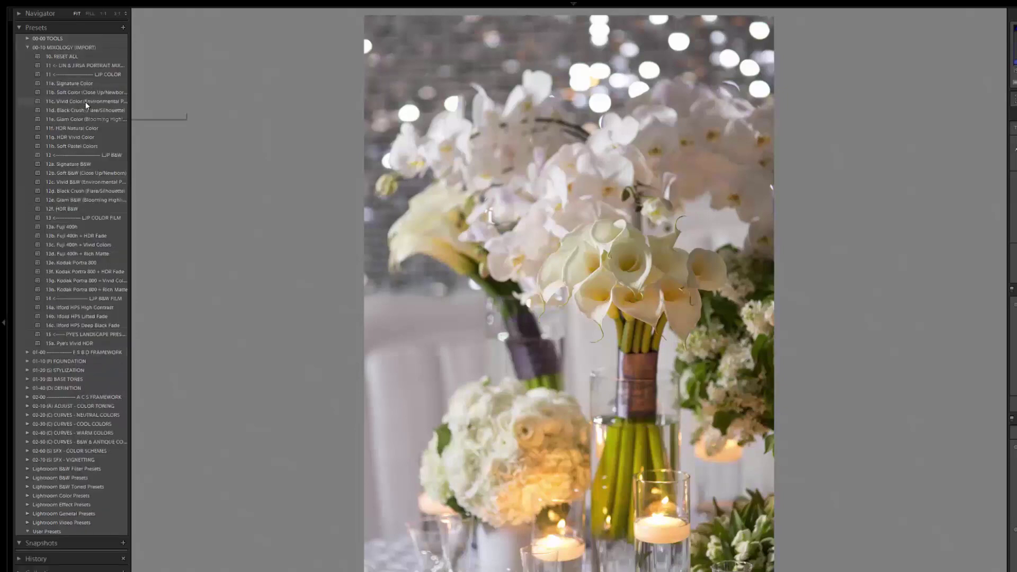
{"action": "left_click", "coordinate": [85, 104]}
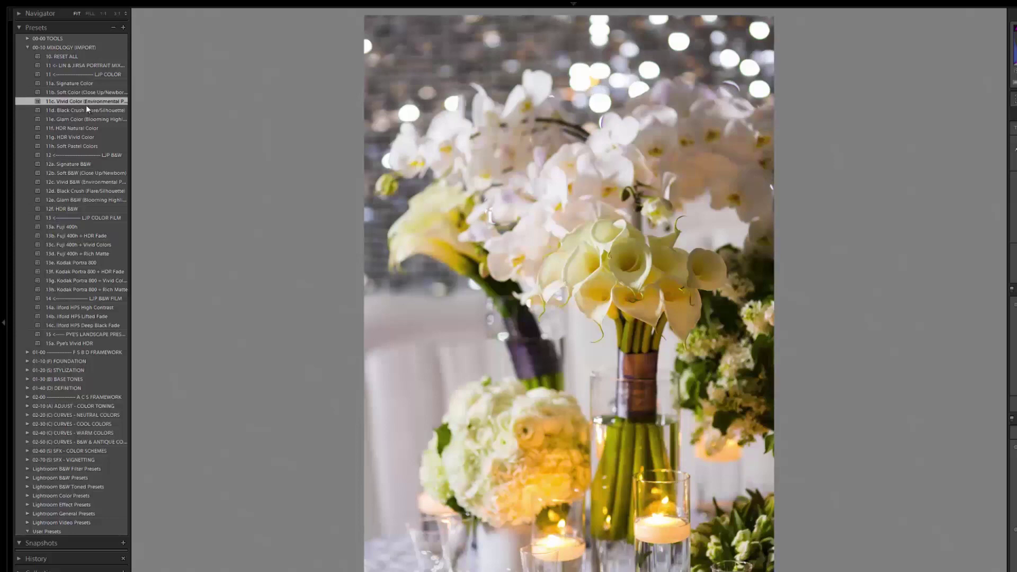
{"action": "left_click", "coordinate": [97, 85]}
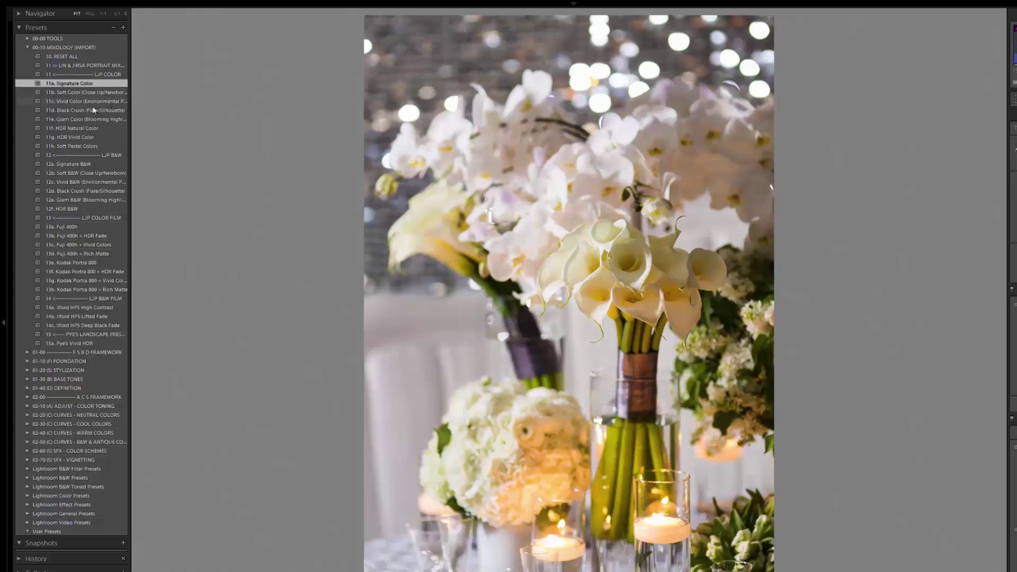
Step: Try the 41f. Harden + and 41c. Soften + definition presets on the flower photo, and apply 41d. Neutral (Reset)
{"action": "left_click", "coordinate": [27, 388]}
{"action": "scroll", "coordinate": [85, 310], "scroll_direction": "down", "scroll_amount": 2}
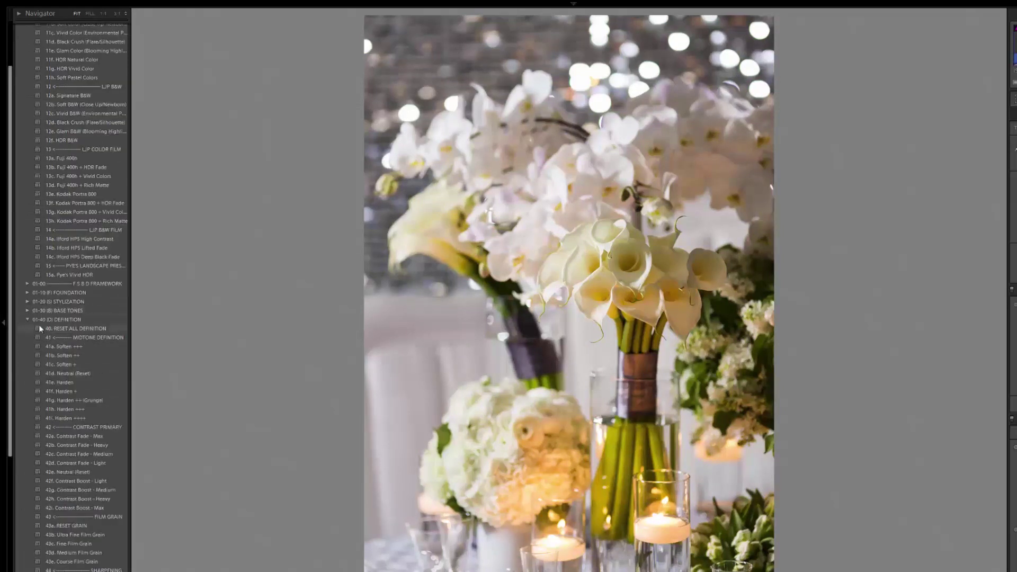
{"action": "scroll", "coordinate": [60, 294], "scroll_direction": "up", "scroll_amount": 2}
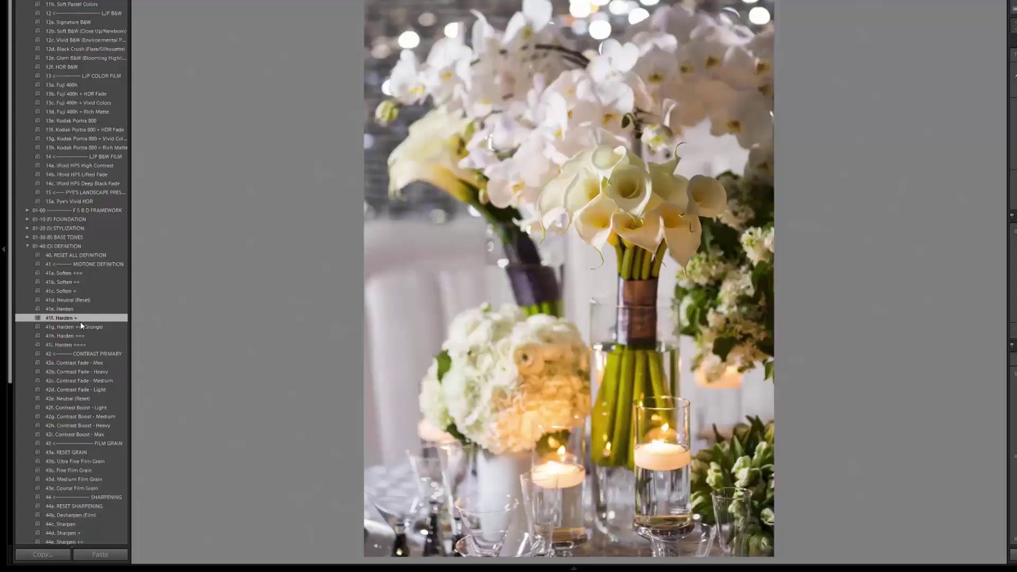
{"action": "scroll", "coordinate": [90, 328], "scroll_direction": "down", "scroll_amount": 3}
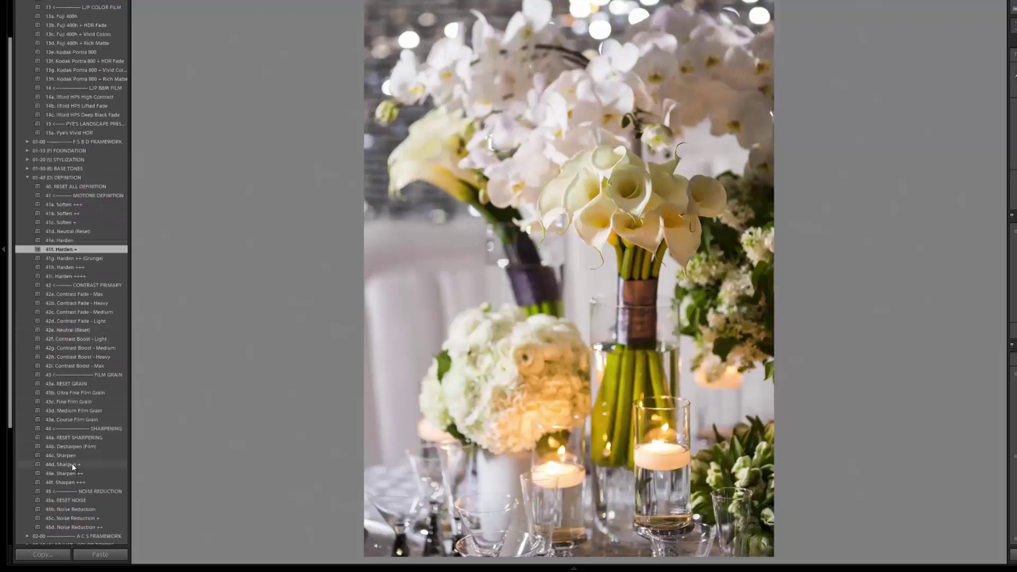
{"action": "left_click", "coordinate": [75, 222]}
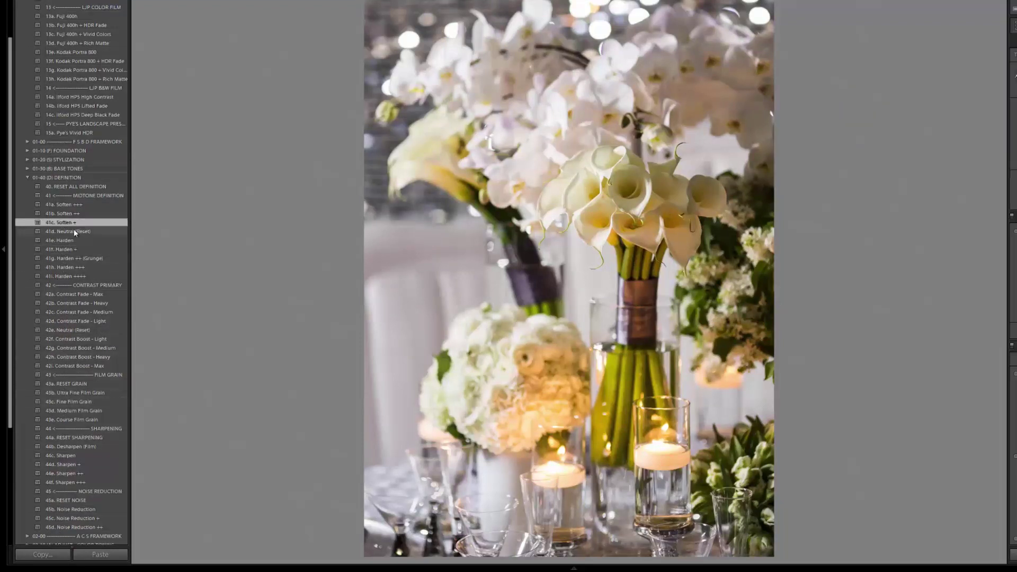
{"action": "left_click", "coordinate": [72, 231]}
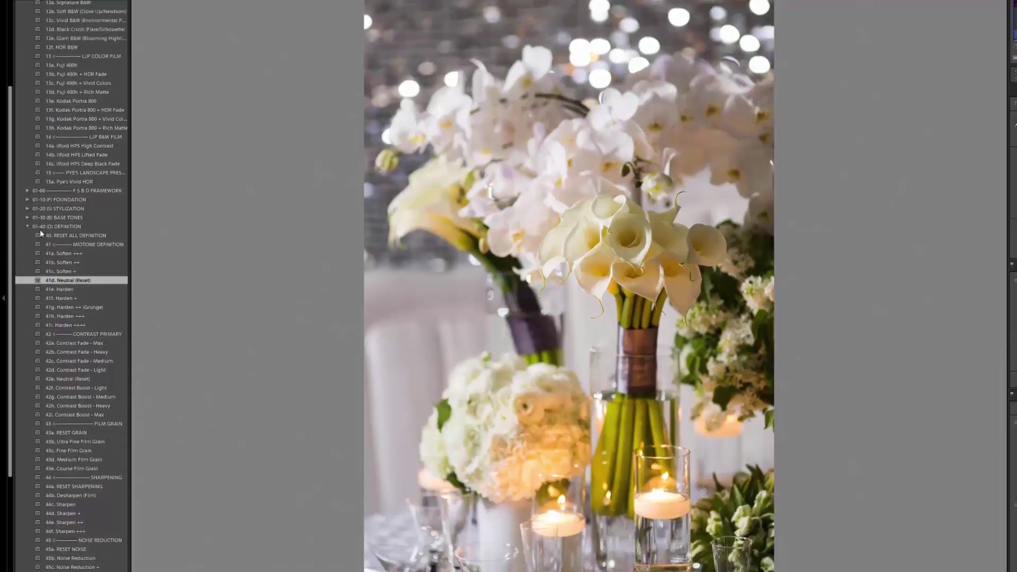
{"action": "left_click", "coordinate": [30, 178]}
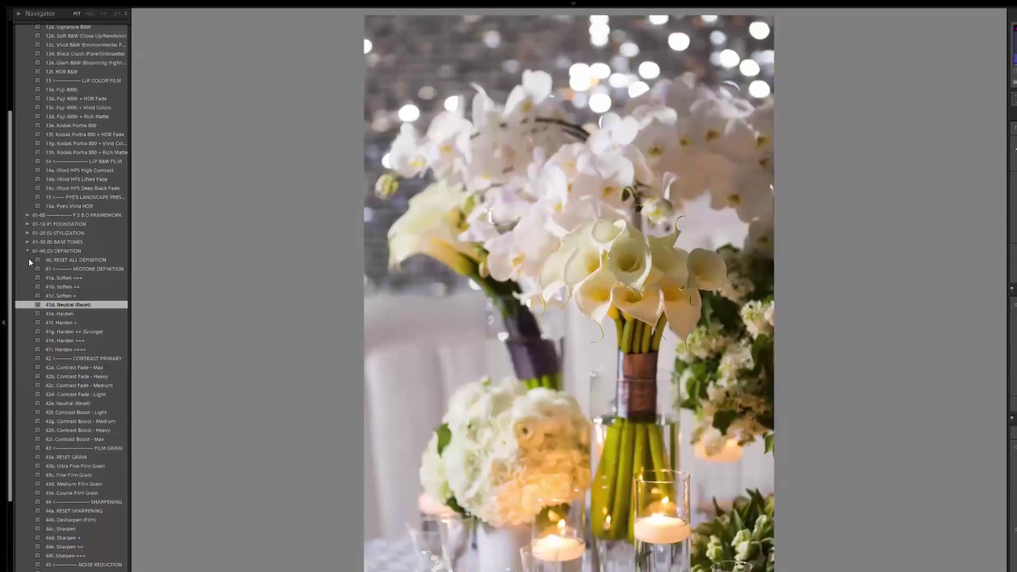